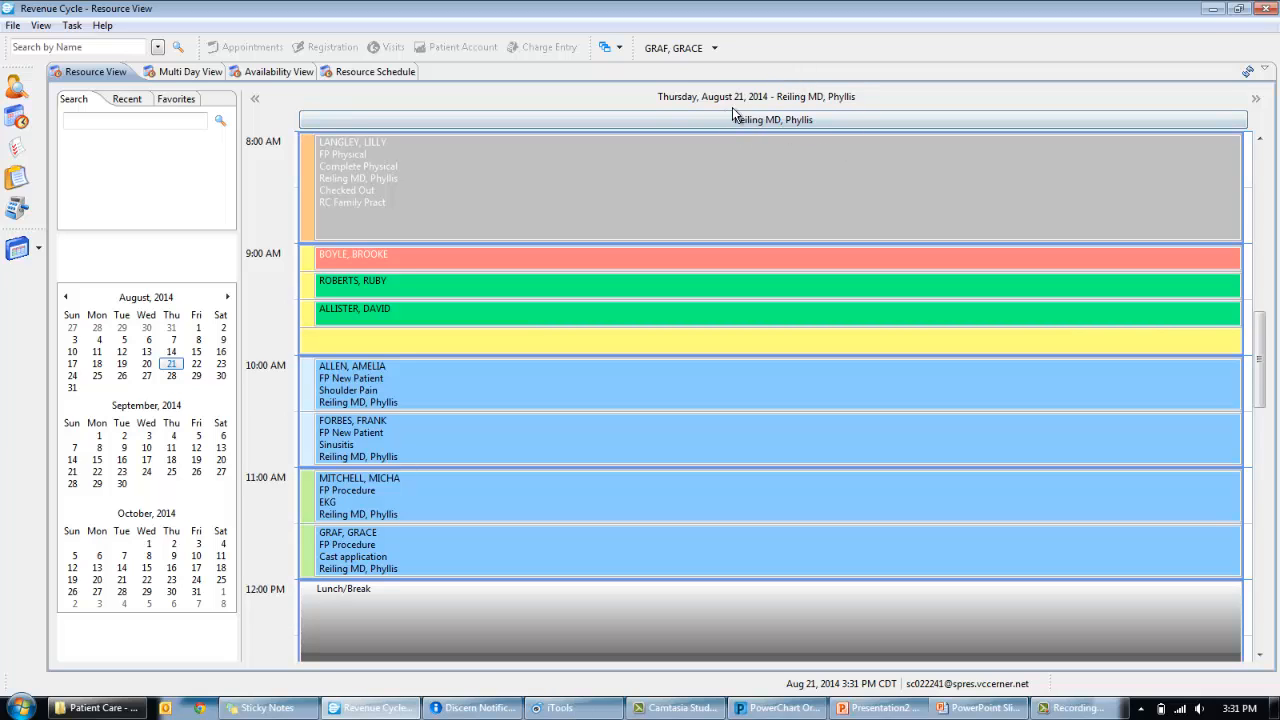
- Load the Rock Creek Clinic favorite and open its configuration for the Thursday–Sunday view
mouse_move(753, 145)
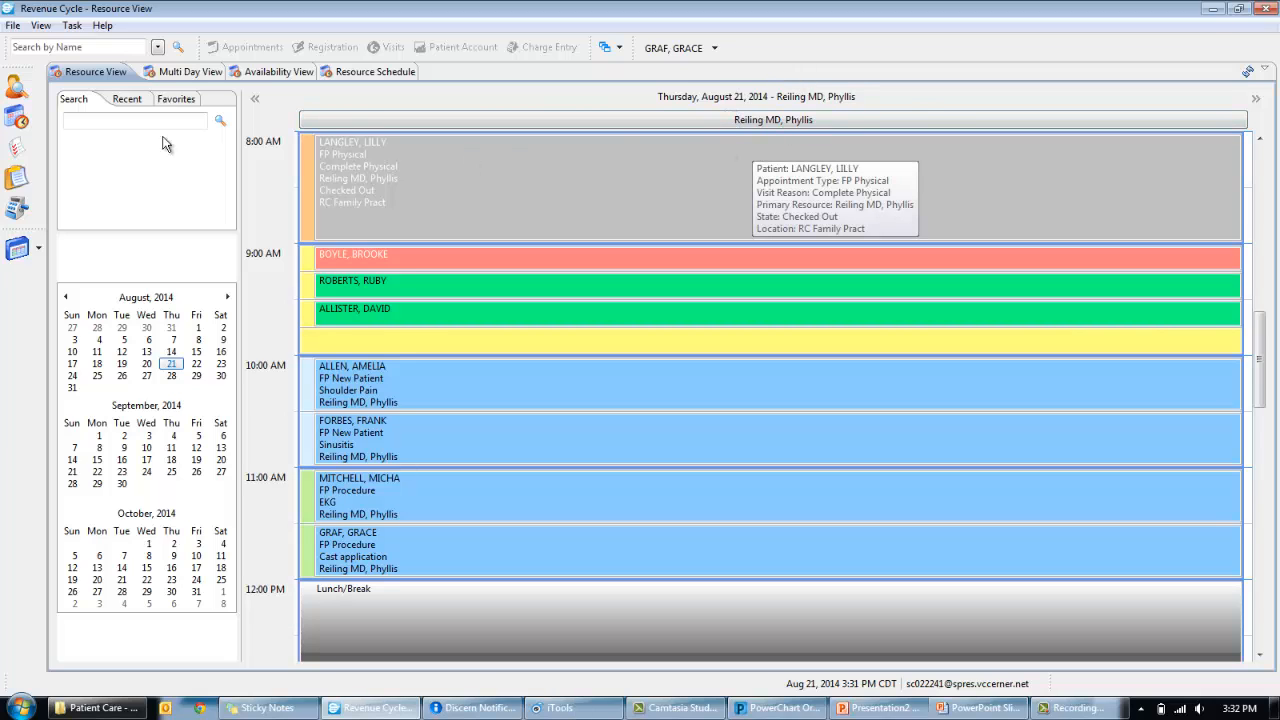
click(176, 100)
click(177, 121)
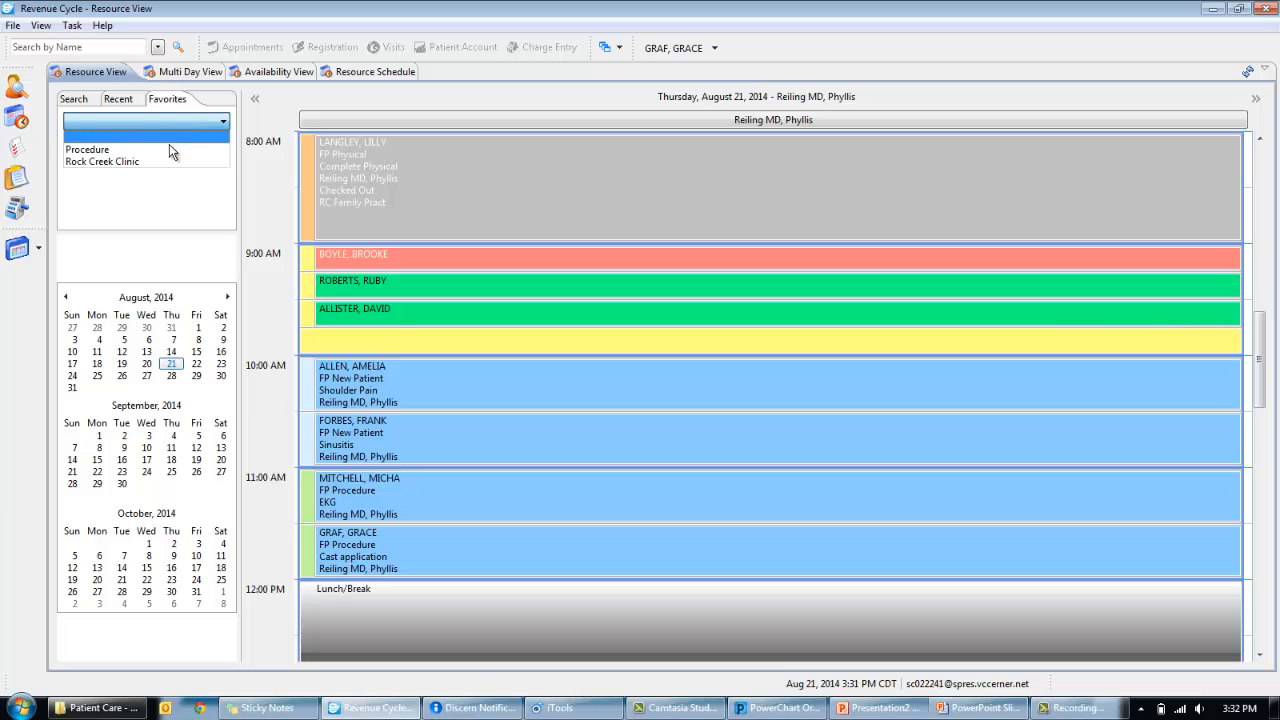
click(165, 165)
click(192, 152)
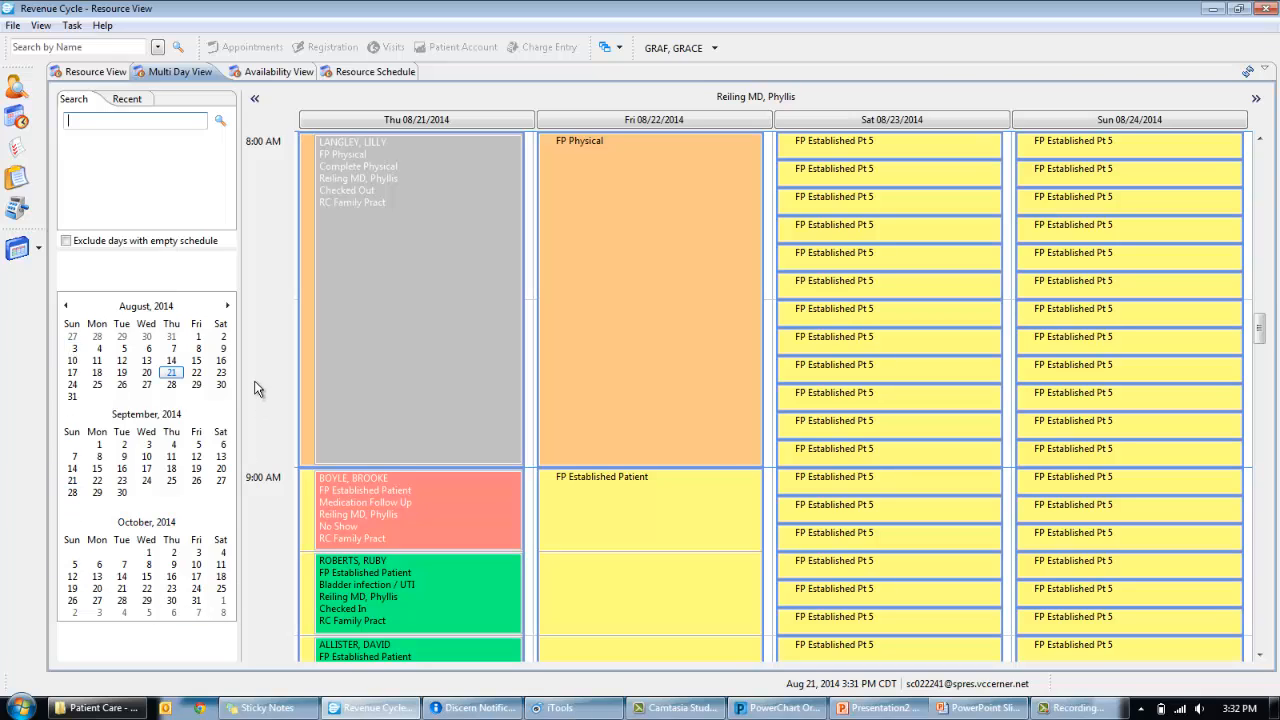
- Switch to the Availability View to see the provider's open availability
click(257, 78)
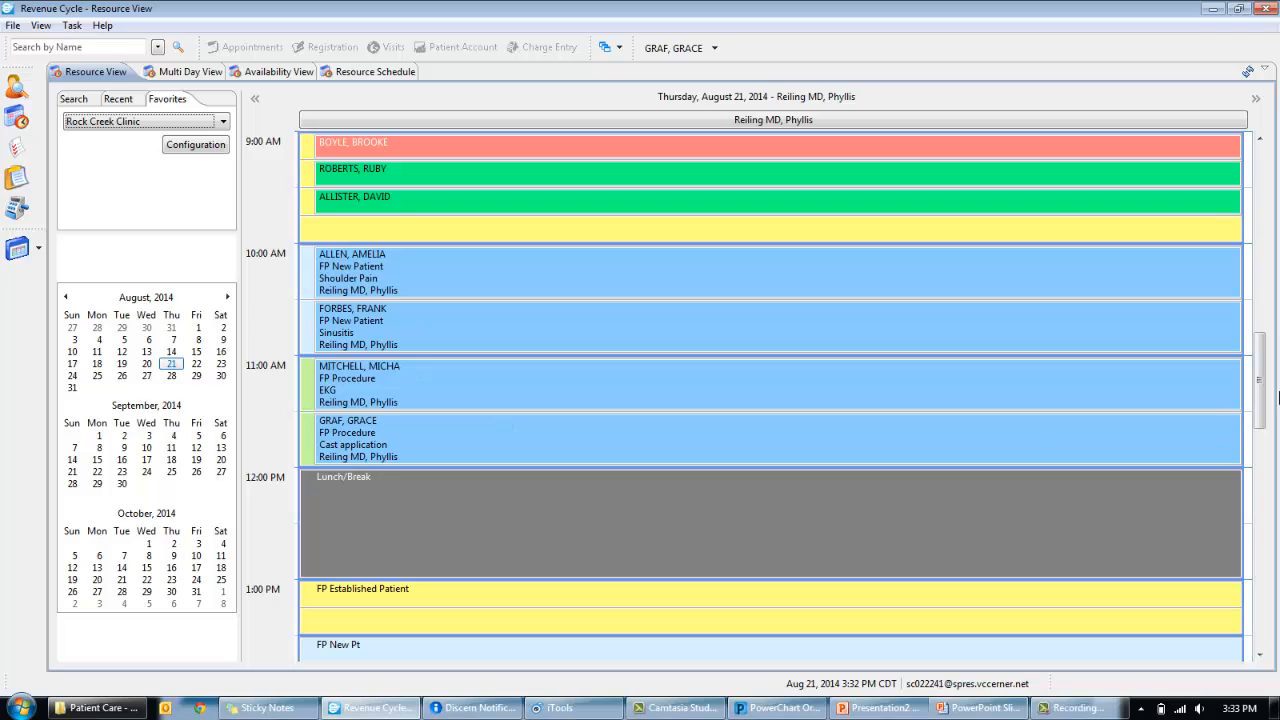
- Scroll Thursday's schedule down to the afternoon slots and back up to 9:45
drag(1262, 376, 1267, 437)
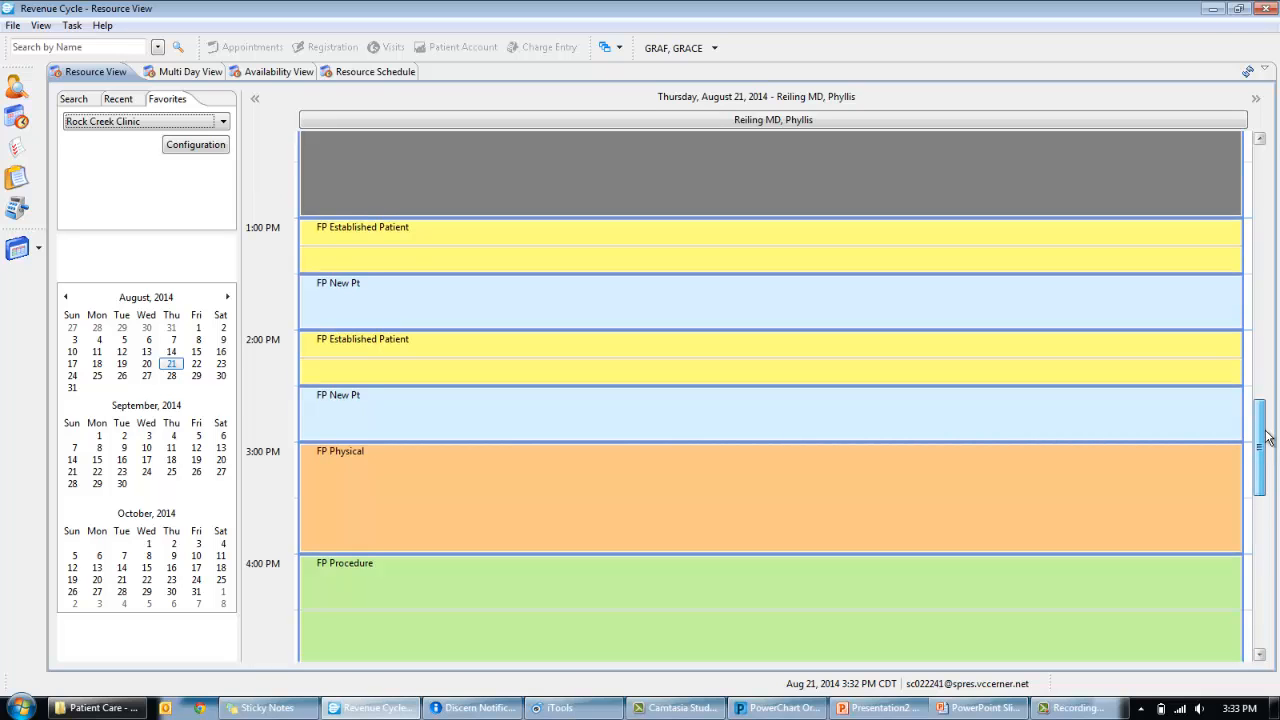
drag(1267, 437, 1264, 373)
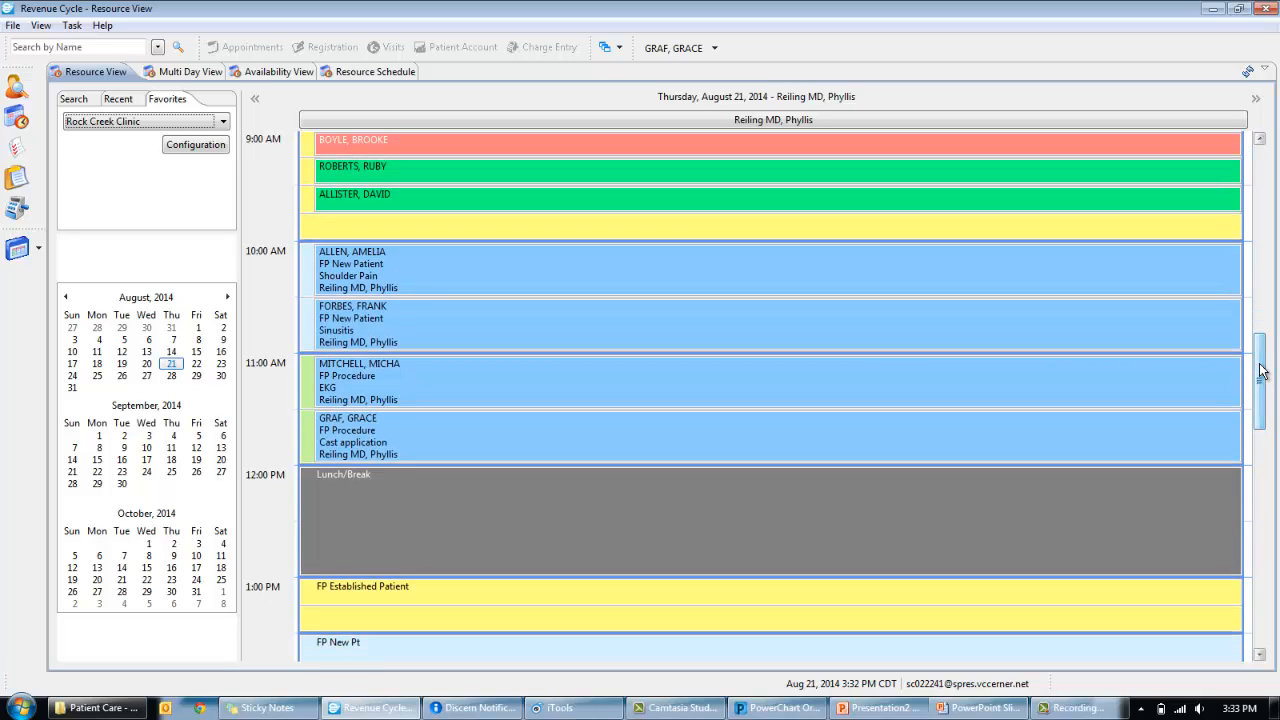
- Book the open 9:45 slot, search the patient's last name, then choose to add a new patient
right_click(389, 229)
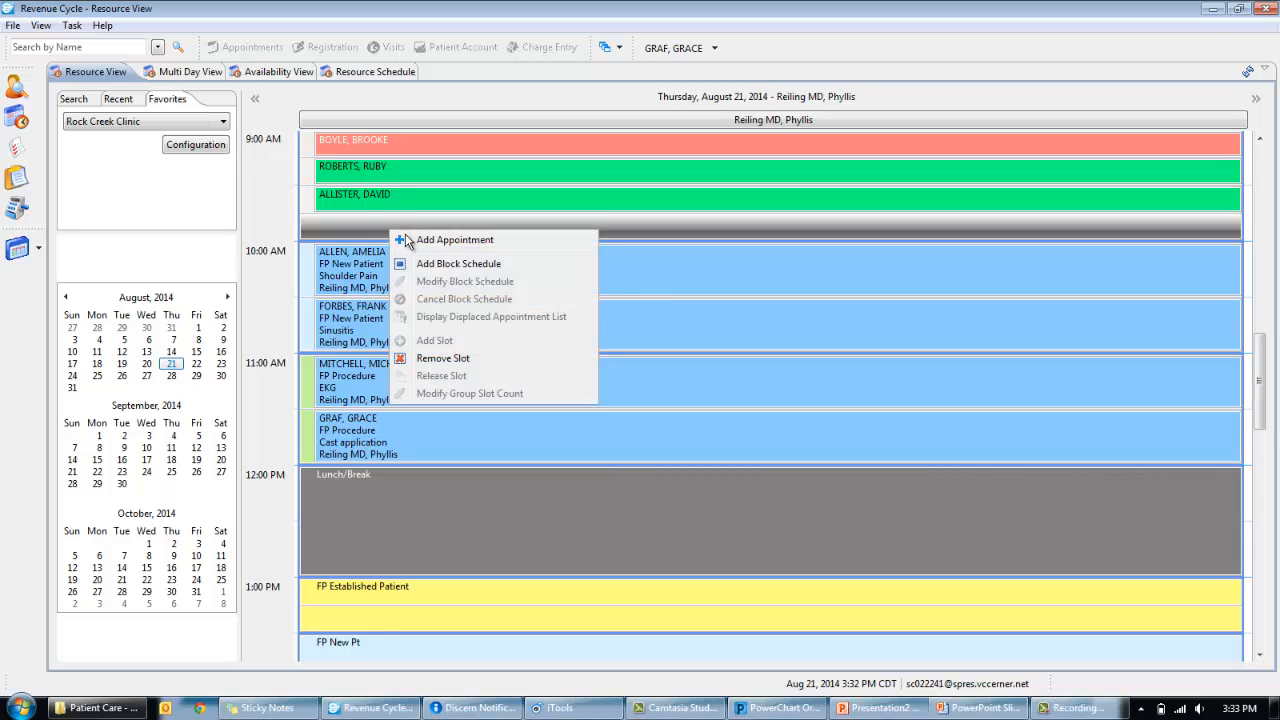
click(414, 240)
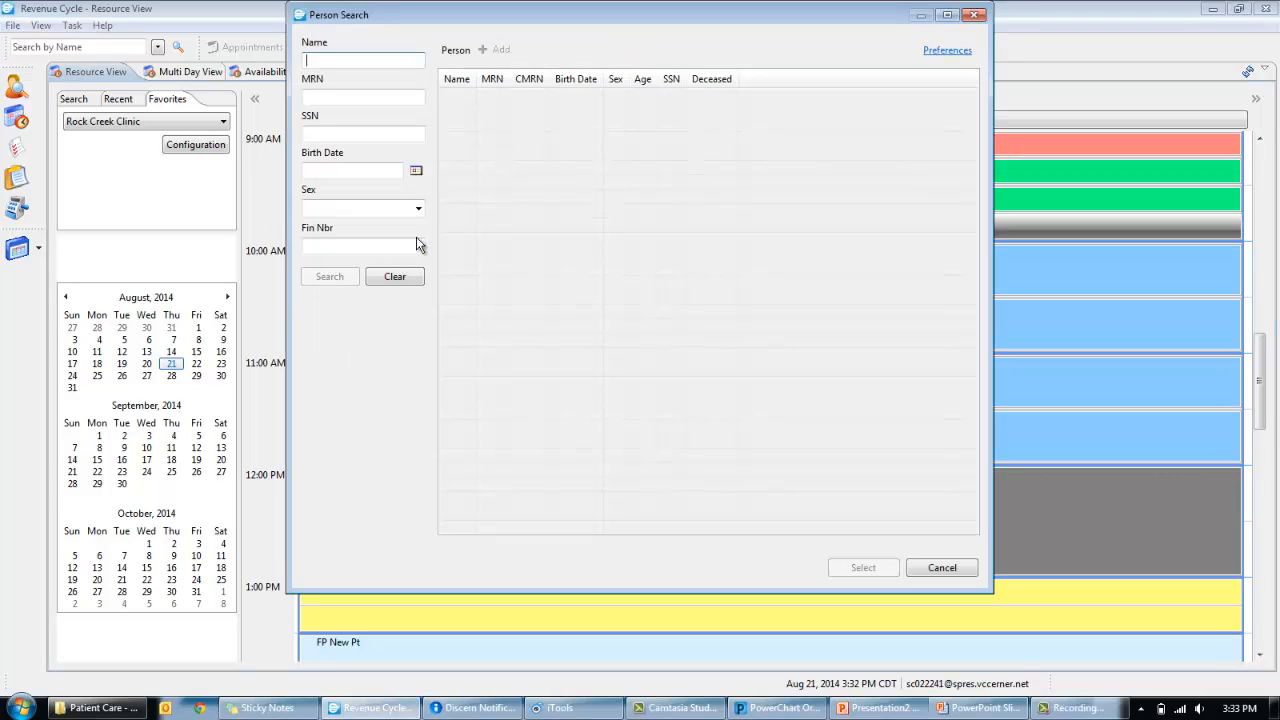
text(jaffer)
key(Return)
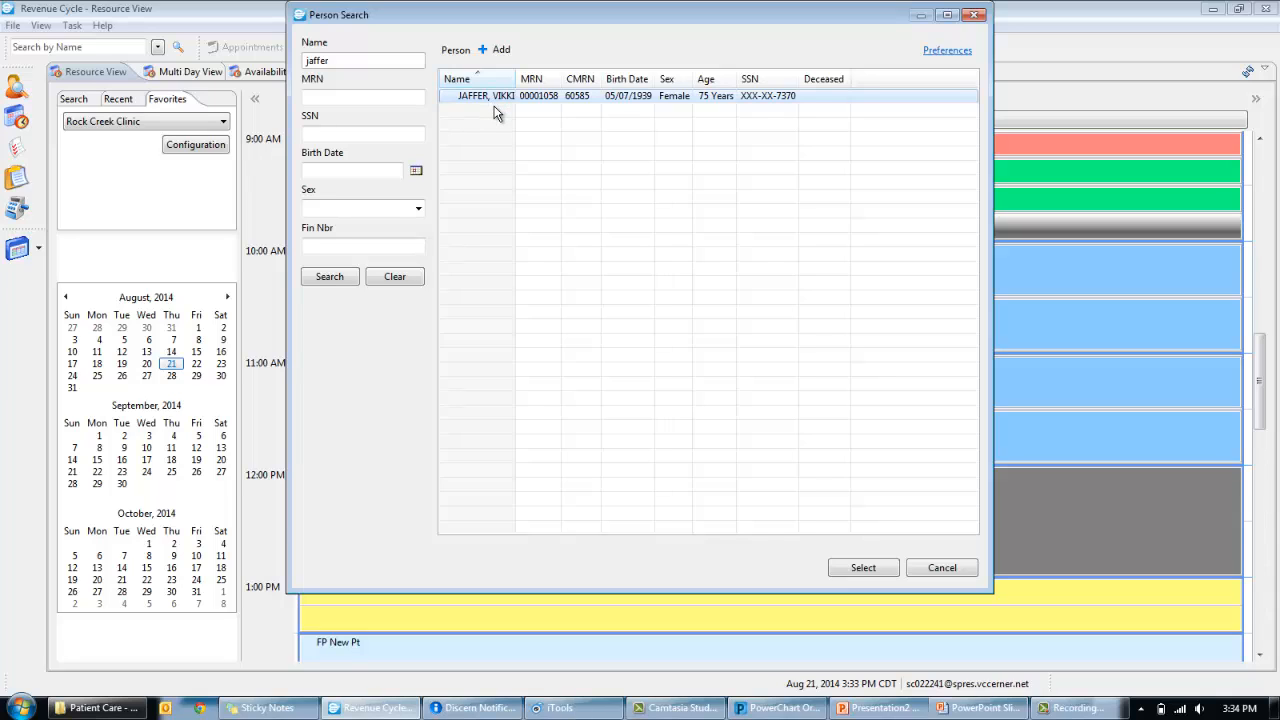
click(500, 50)
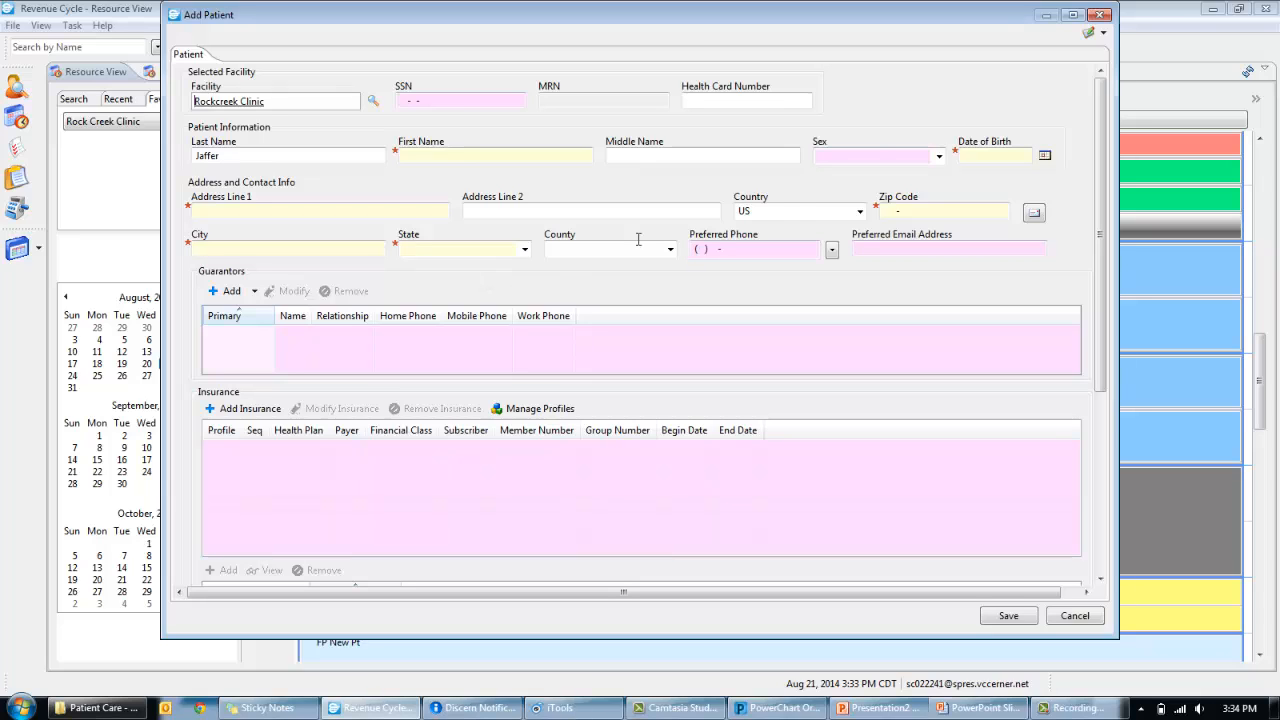
- Keep quick registration and enter the patient's street address and zip code
click(1103, 33)
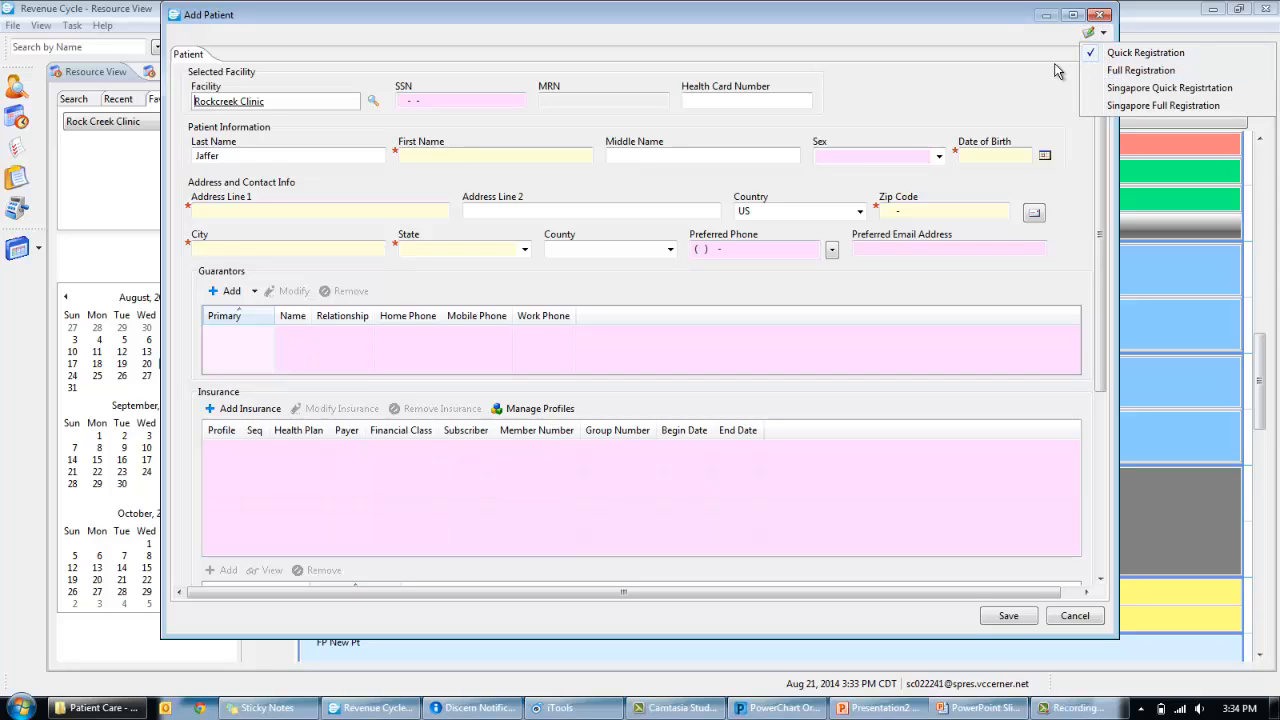
click(1103, 33)
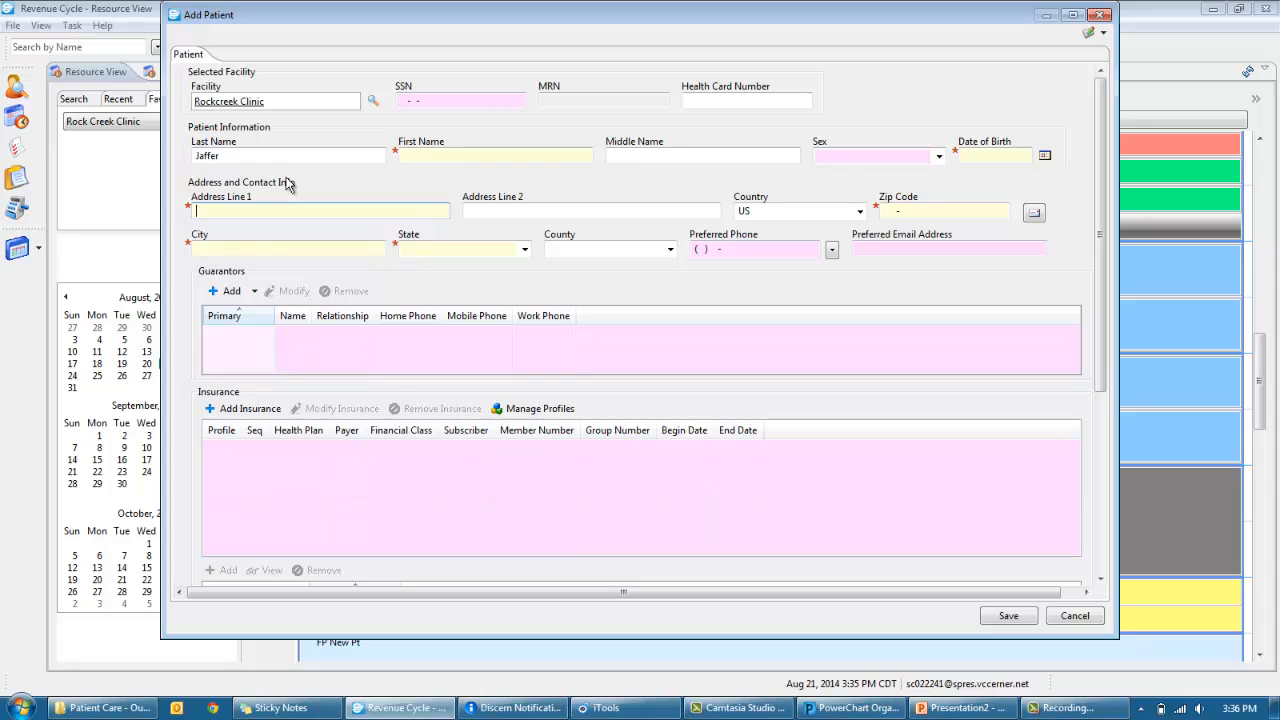
key(Tab)
key(Tab)
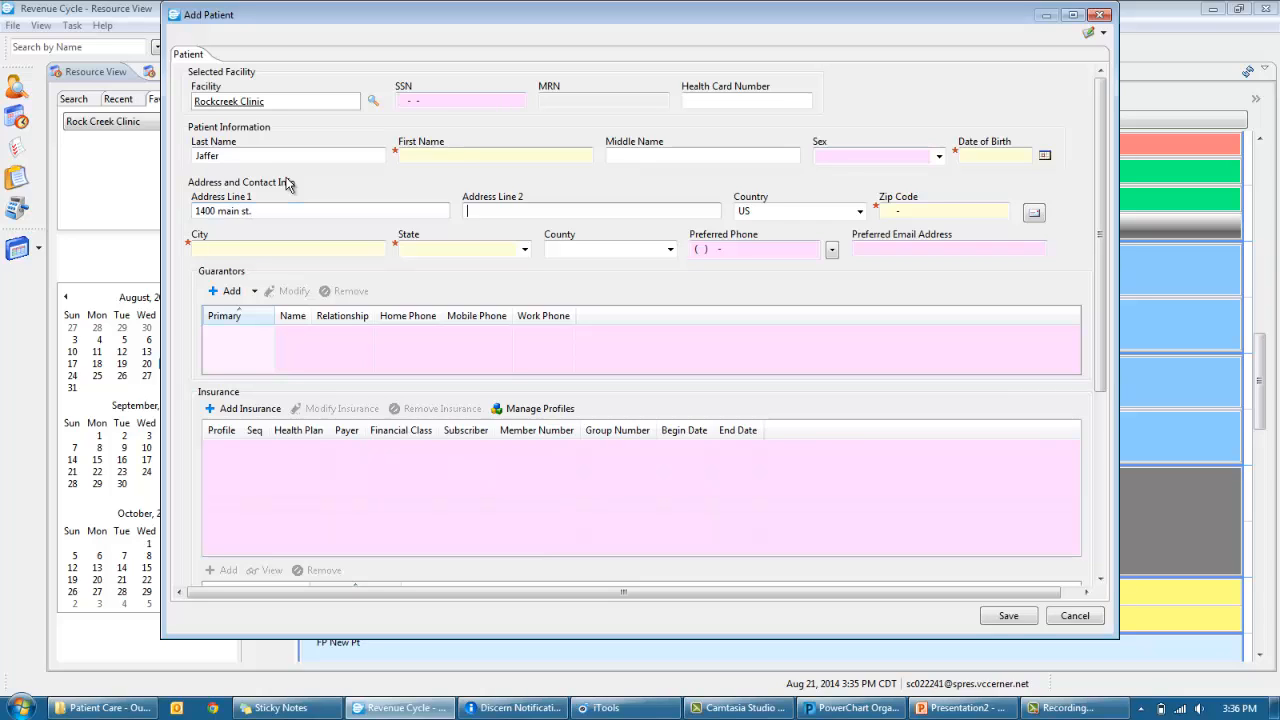
key(Tab)
text(64)
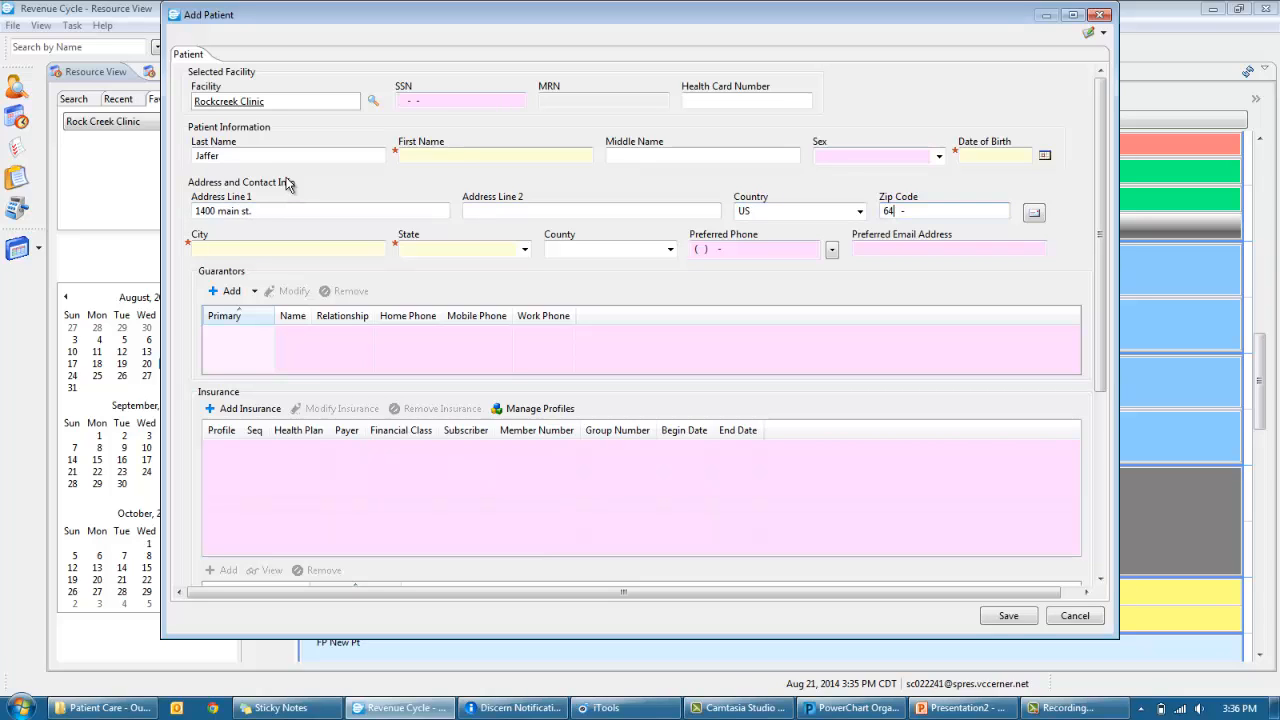
text(105)
- Fill city, state and county from the zip, then cancel and discard the registration
click(1034, 213)
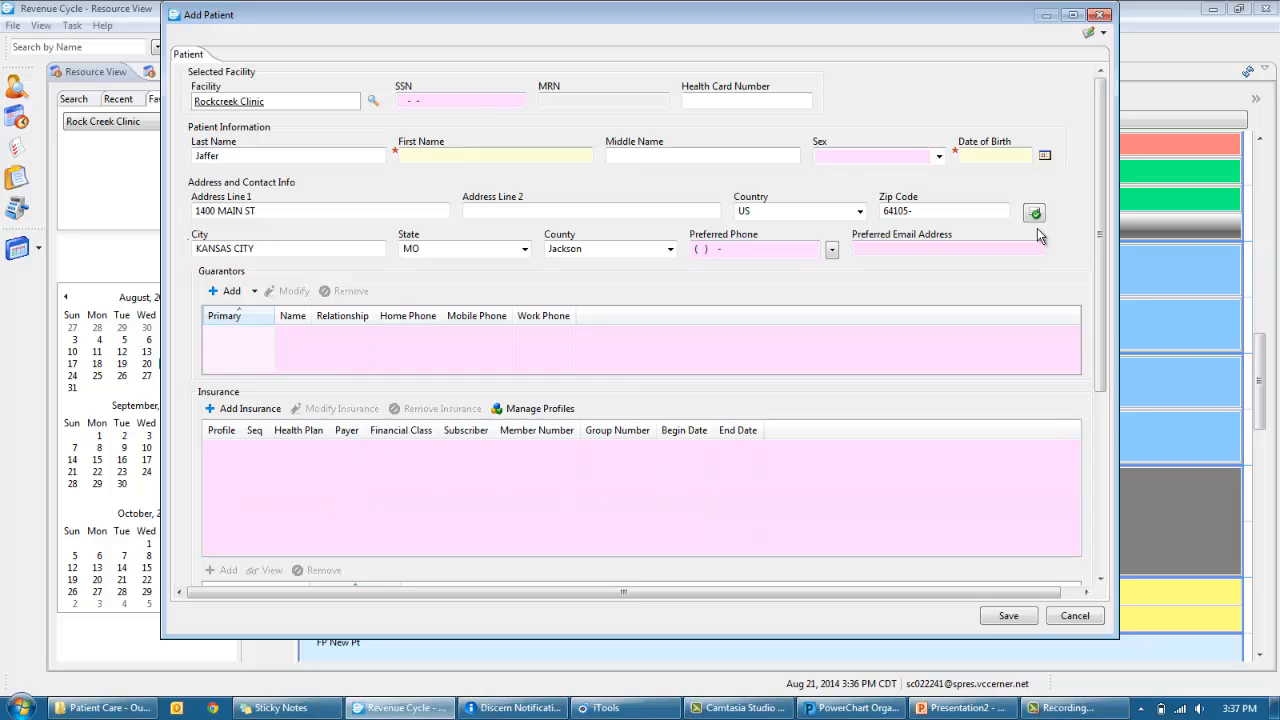
click(1075, 615)
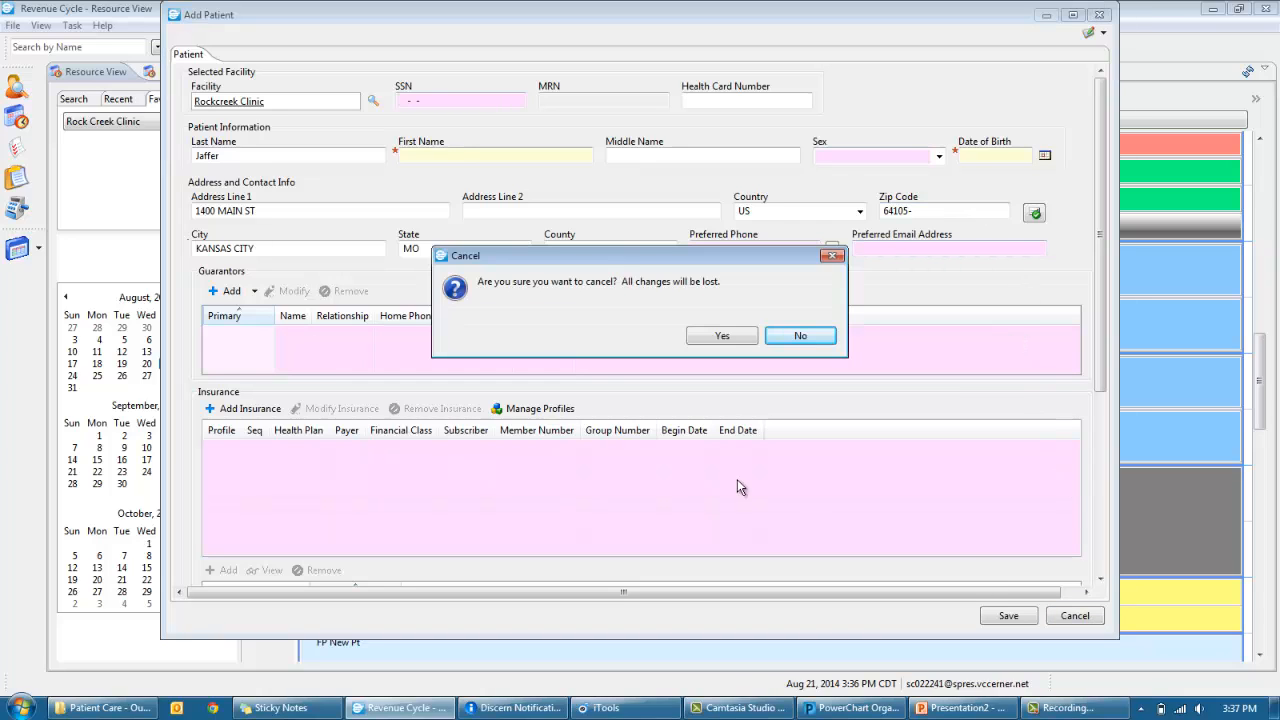
click(716, 339)
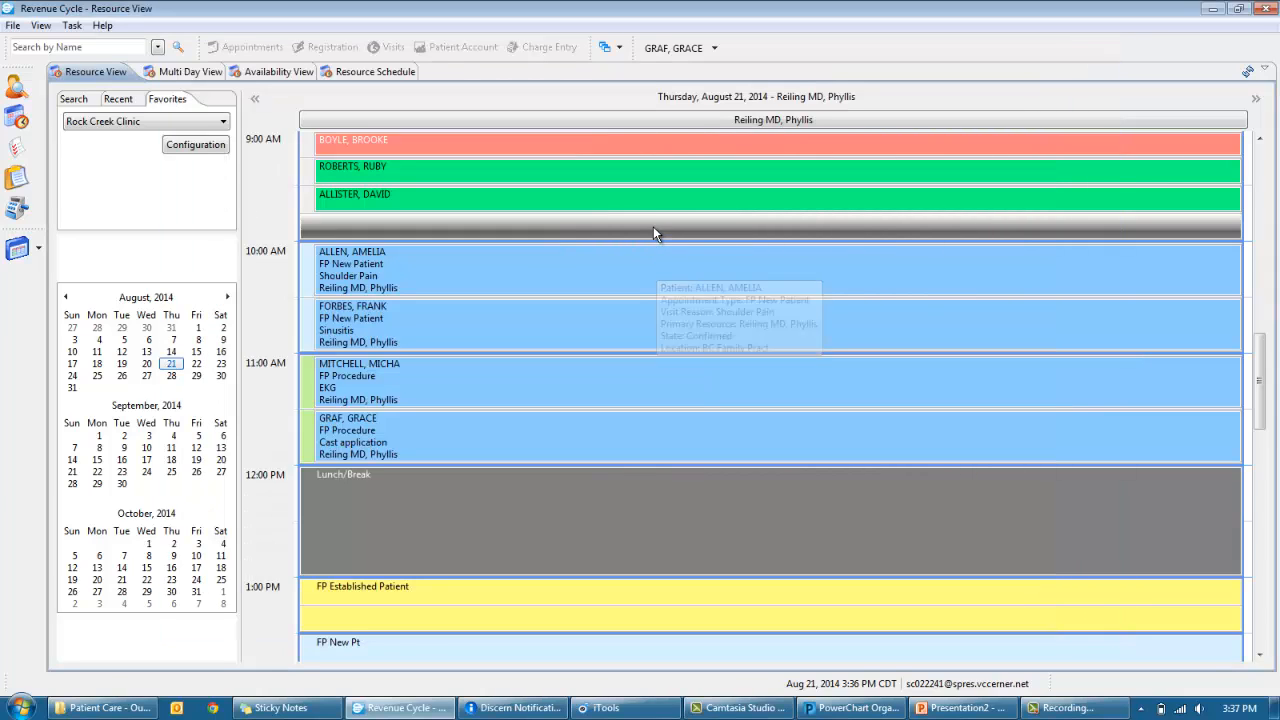
- Book the 9:45 slot for the existing 75-year-old female patient found by last-name search
right_click(653, 230)
click(664, 236)
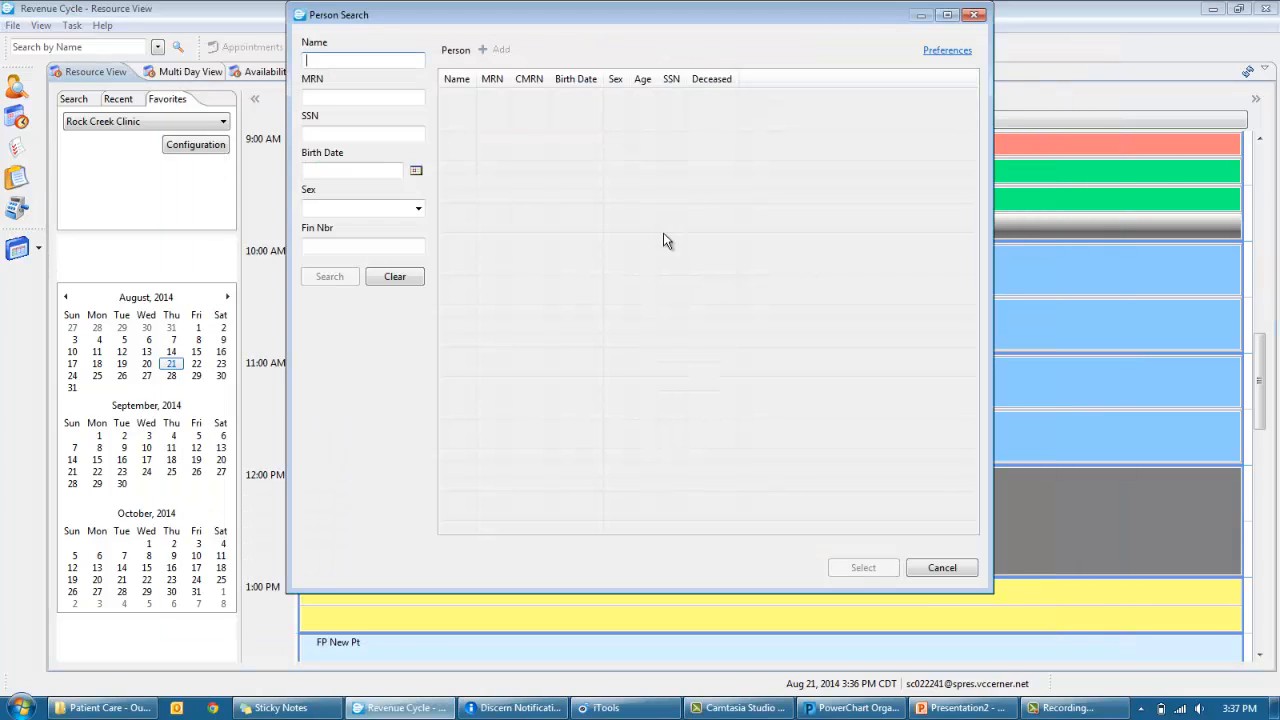
text(ja)
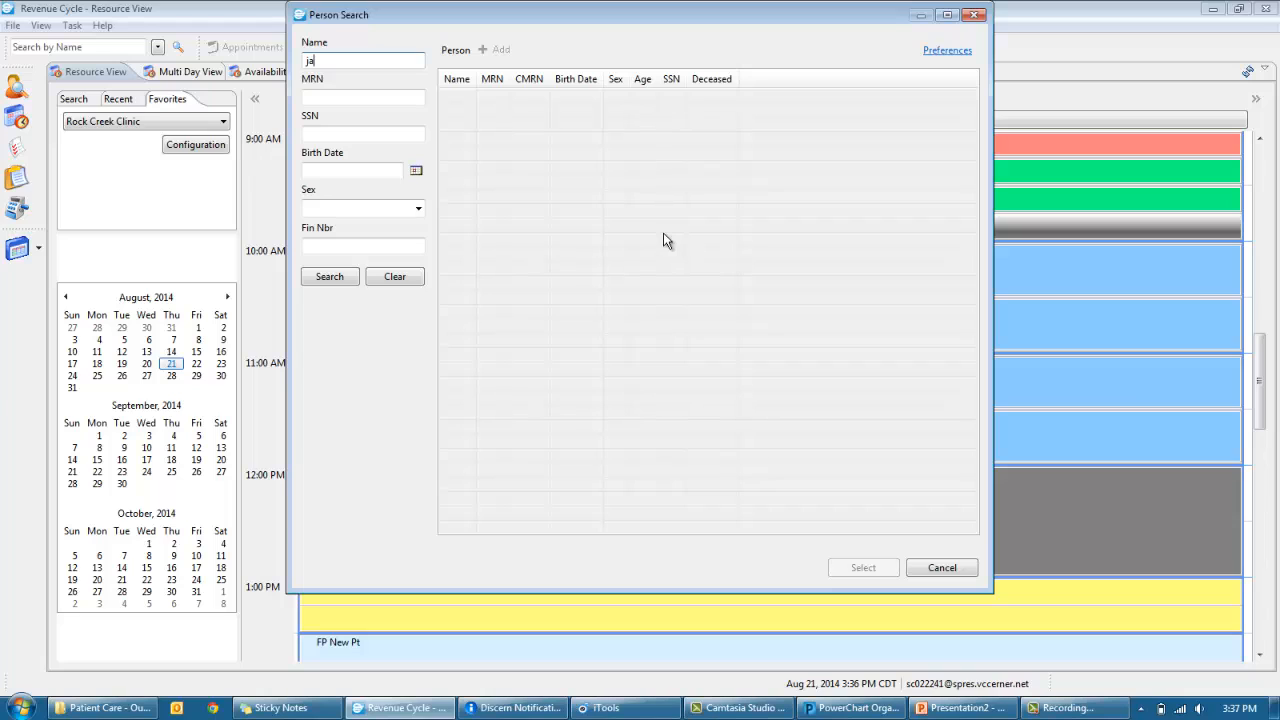
text(ffe)
key(Return)
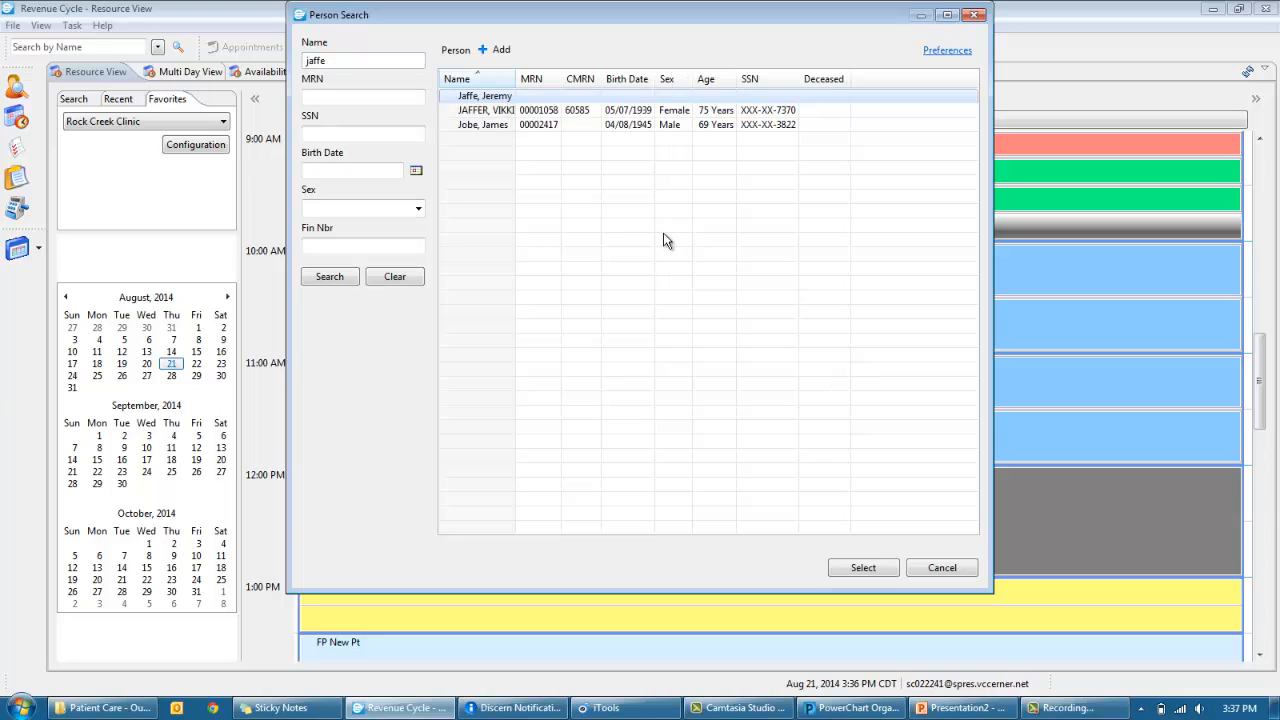
click(639, 112)
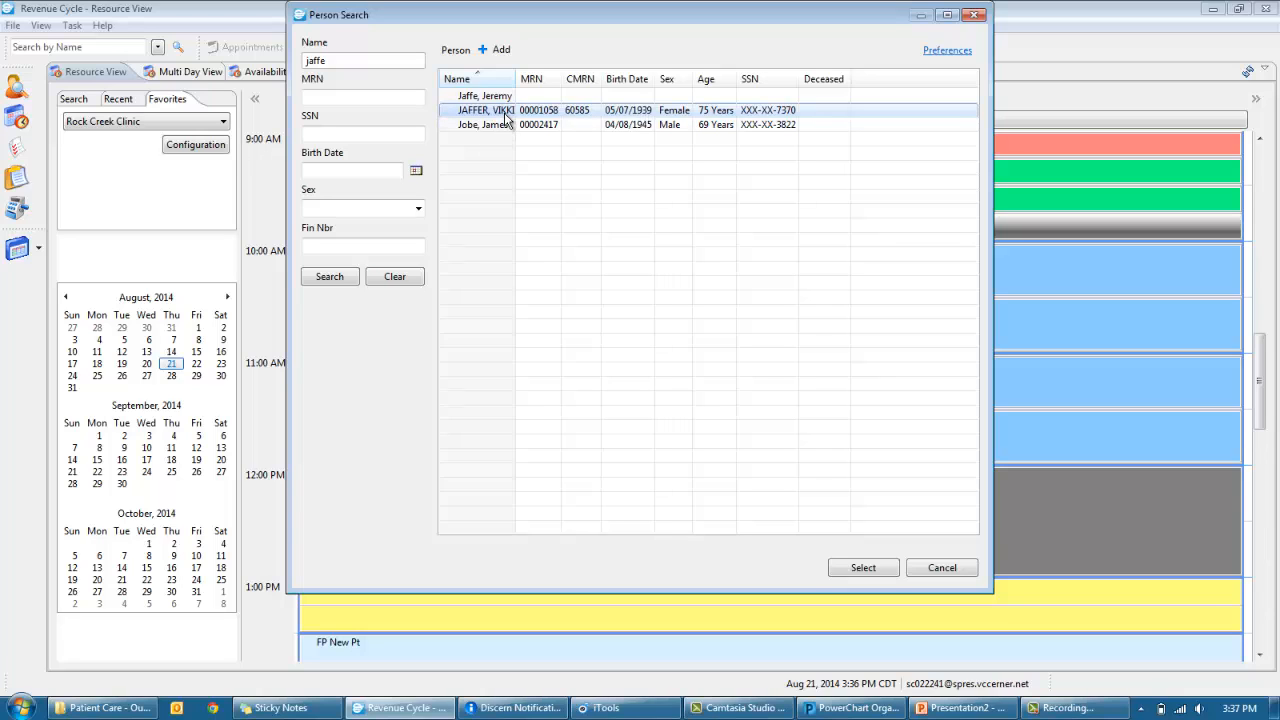
click(886, 570)
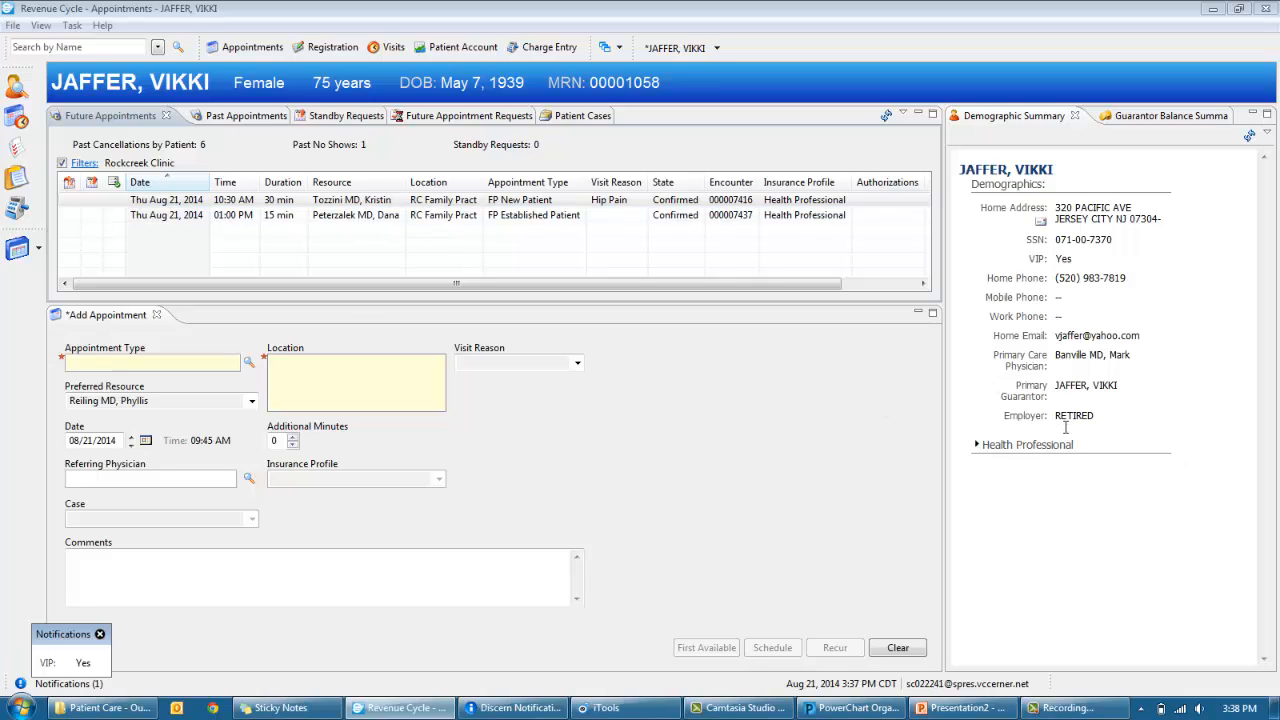
- Review the patient's insurance details and set the appointment type to FP Established Patient
click(980, 446)
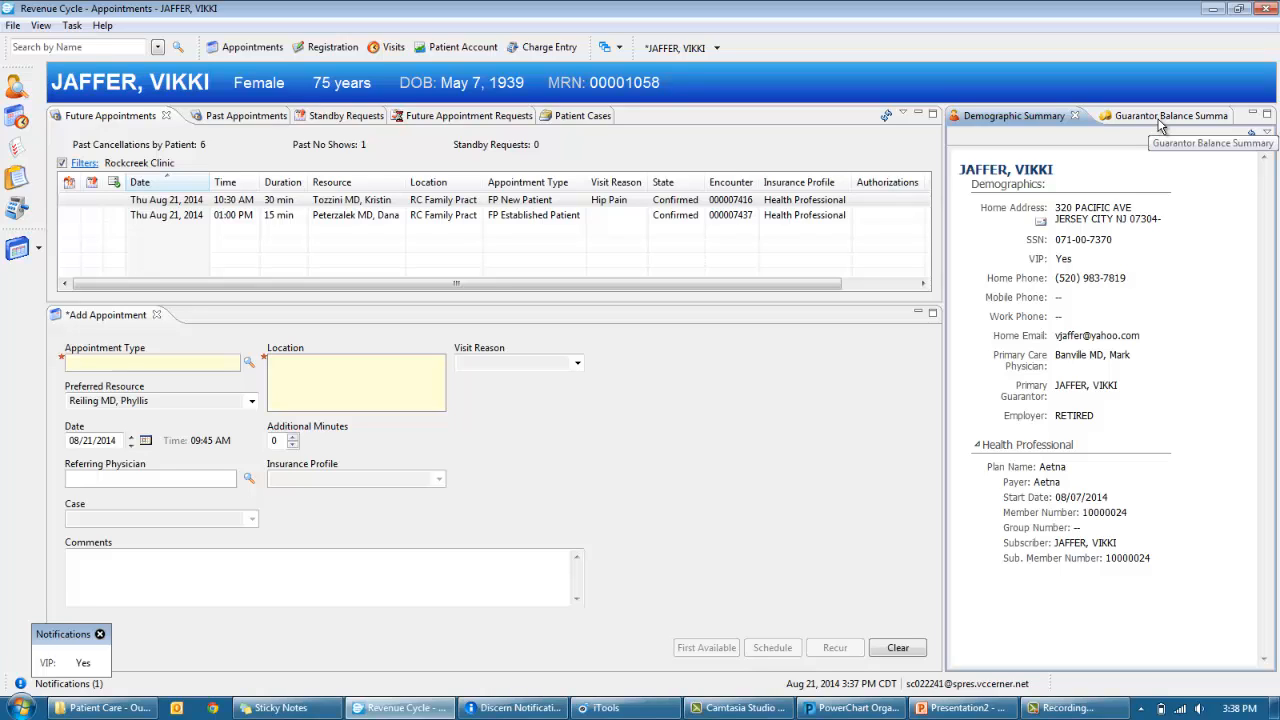
click(163, 362)
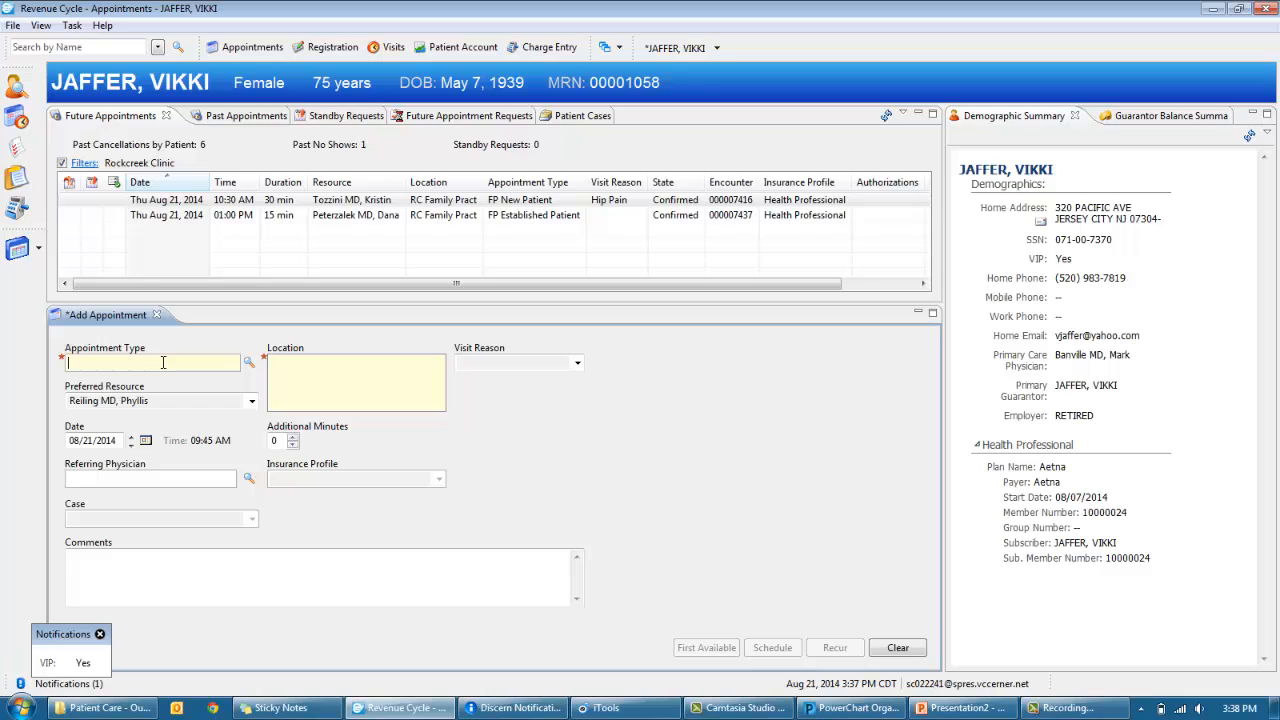
text(fp es)
key(Return)
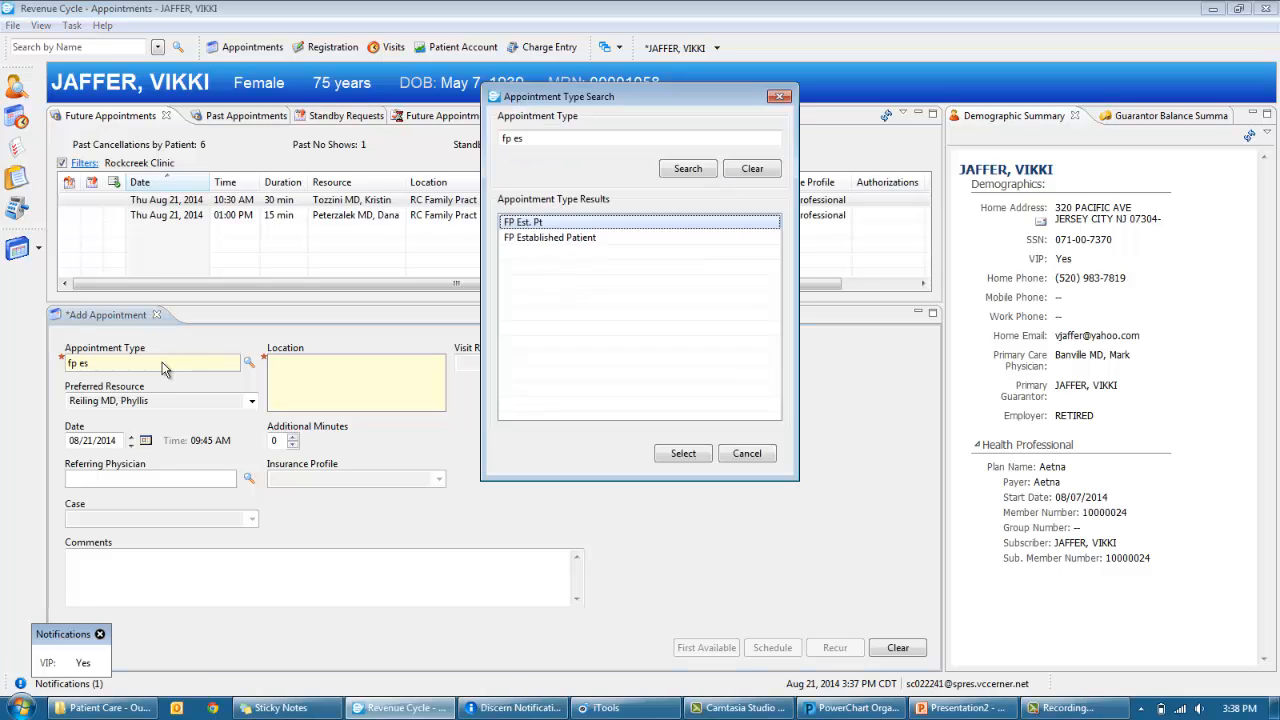
key(Down)
key(Return)
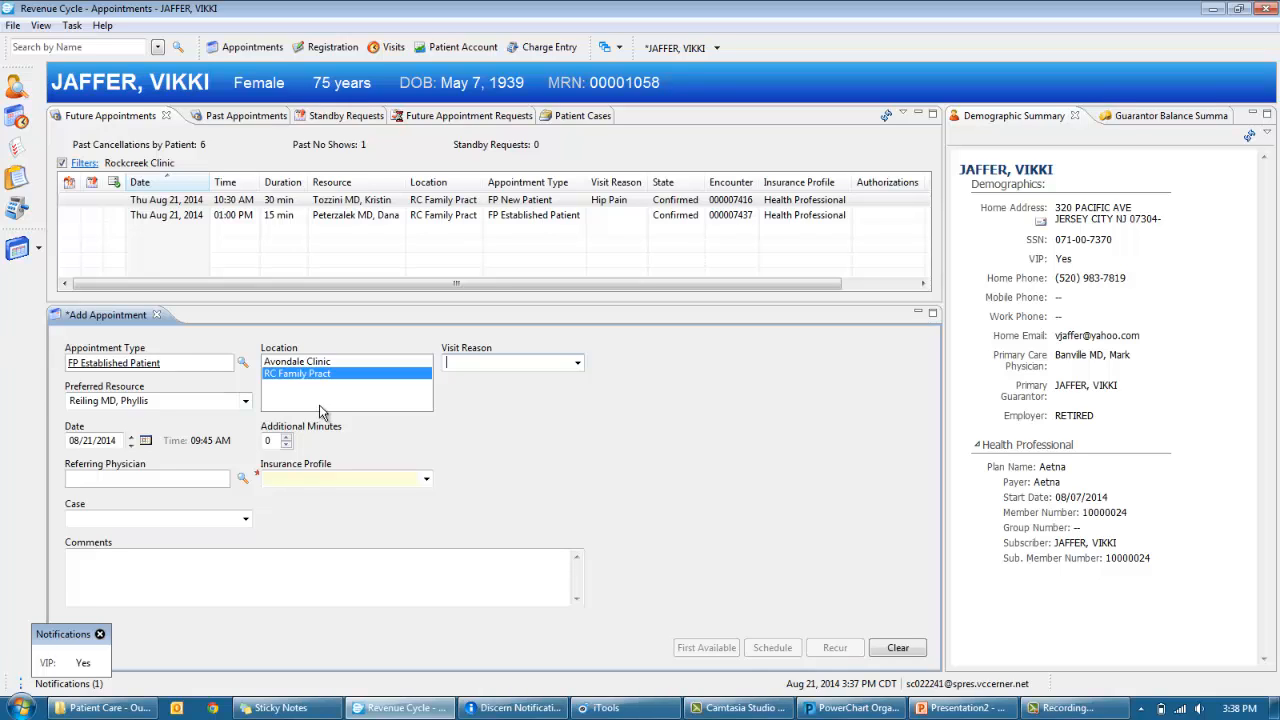
- Set the visit reason to Pain so the Health Professional insurance profile fills
click(577, 366)
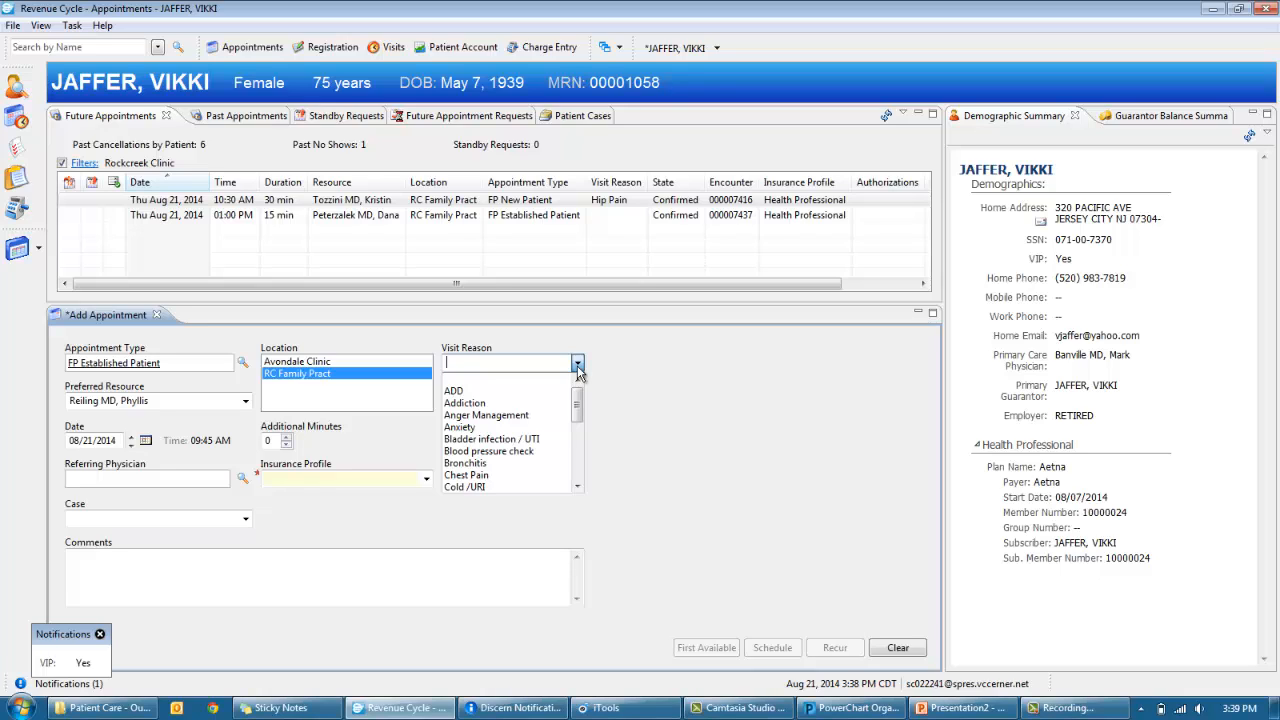
text(Pain)
key(Return)
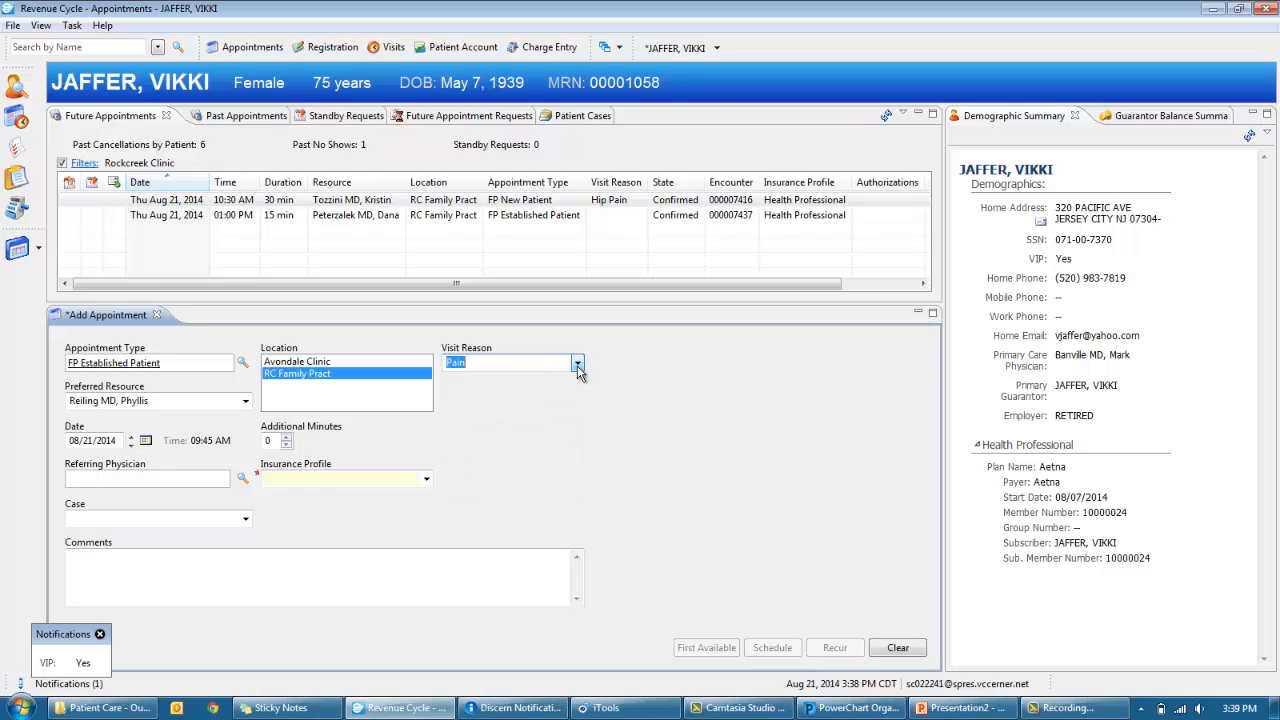
key(Tab)
key(Tab)
key(Tab)
key(Tab)
key(Tab)
key(Tab)
key(Down)
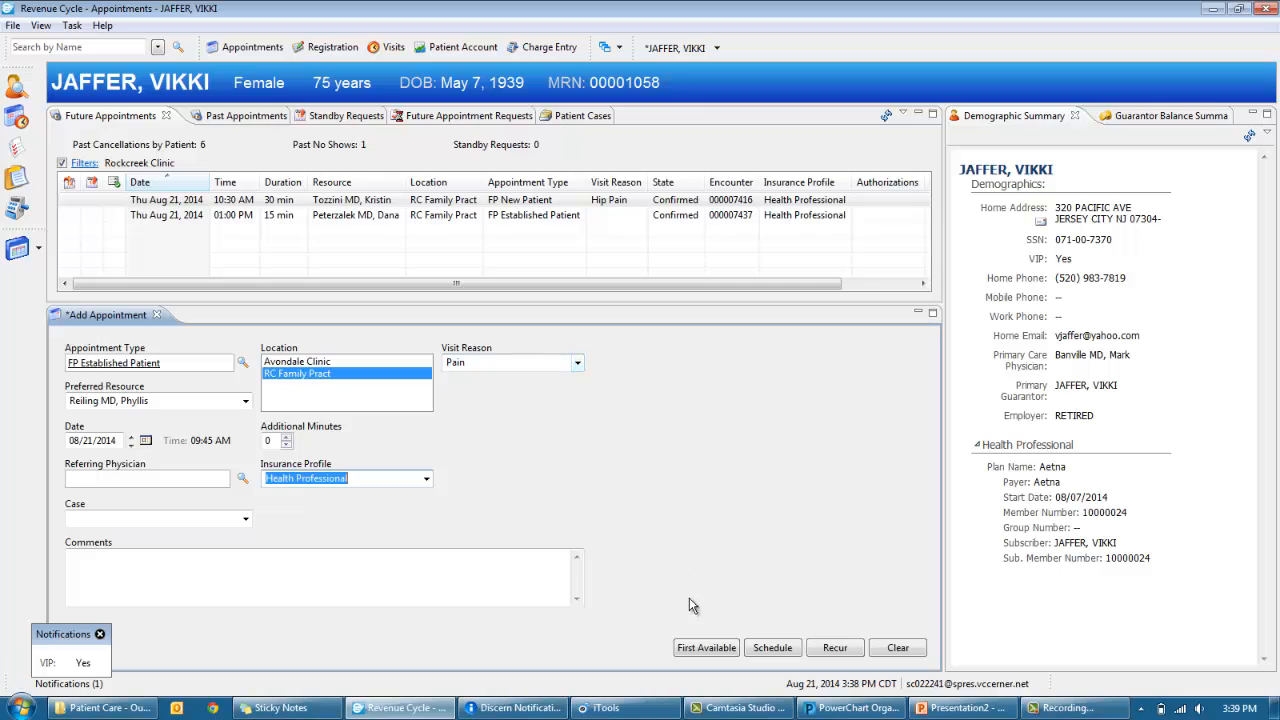
- Suggest first available AM-only times, excluding Sundays, Thursdays, Tuesdays and Saturdays
click(705, 648)
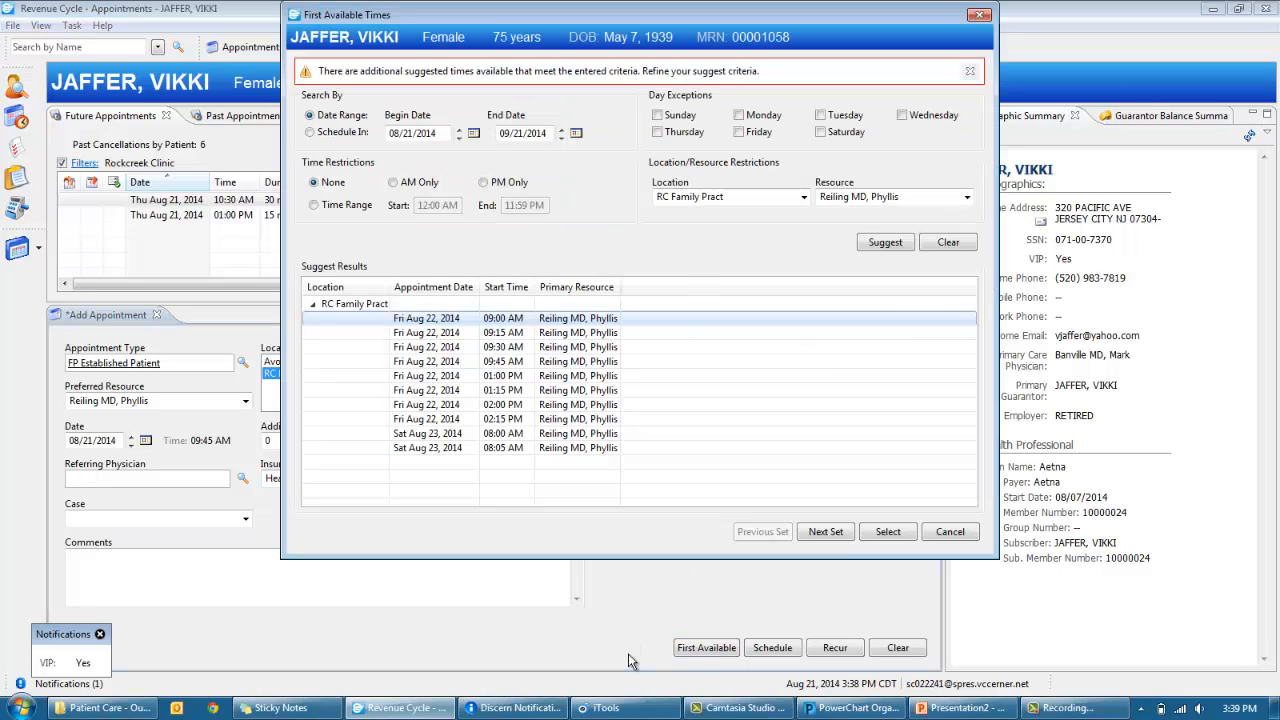
click(657, 115)
click(657, 132)
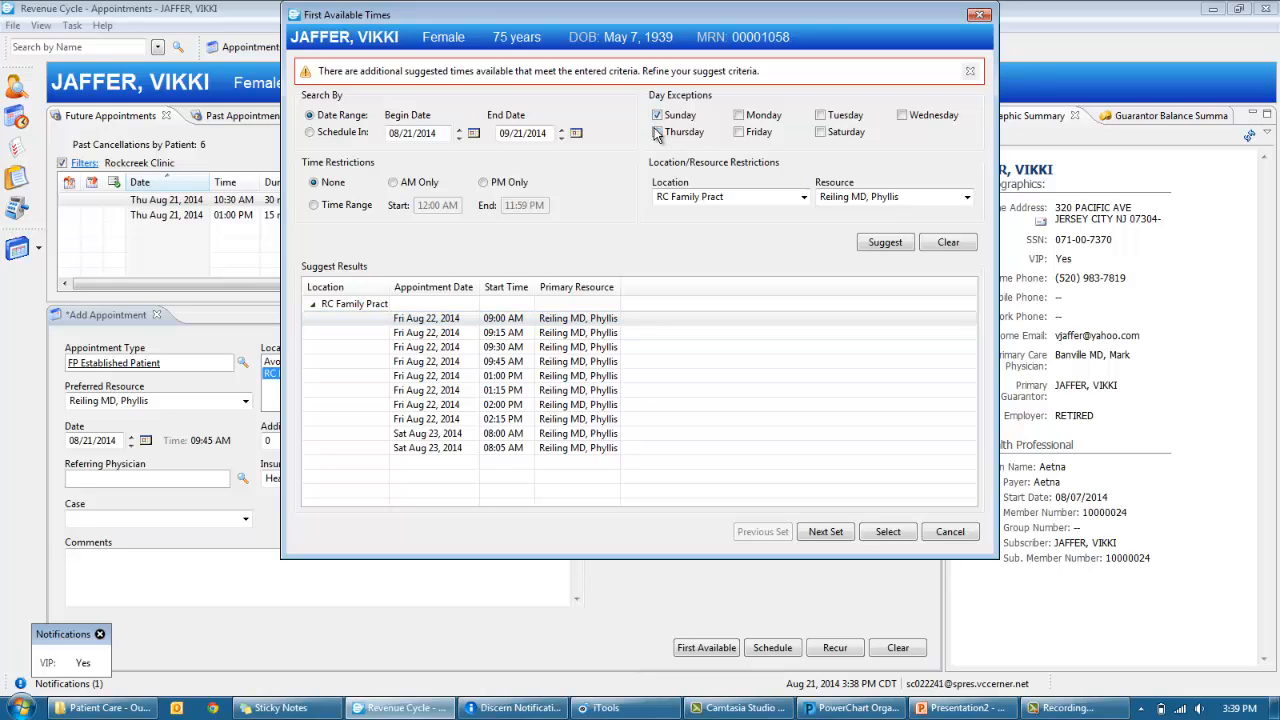
click(820, 116)
click(820, 132)
click(421, 185)
click(895, 243)
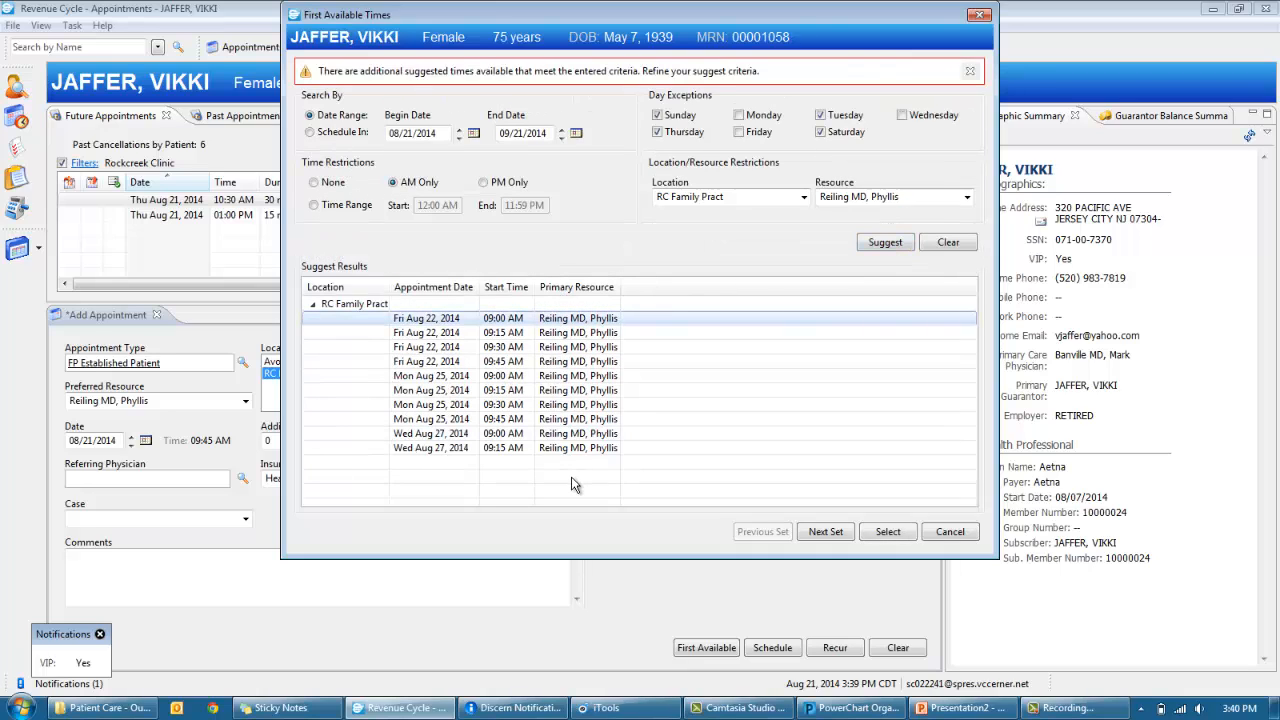
- Cancel the First Available Times search and close Recurring Frequencies without changes
click(952, 531)
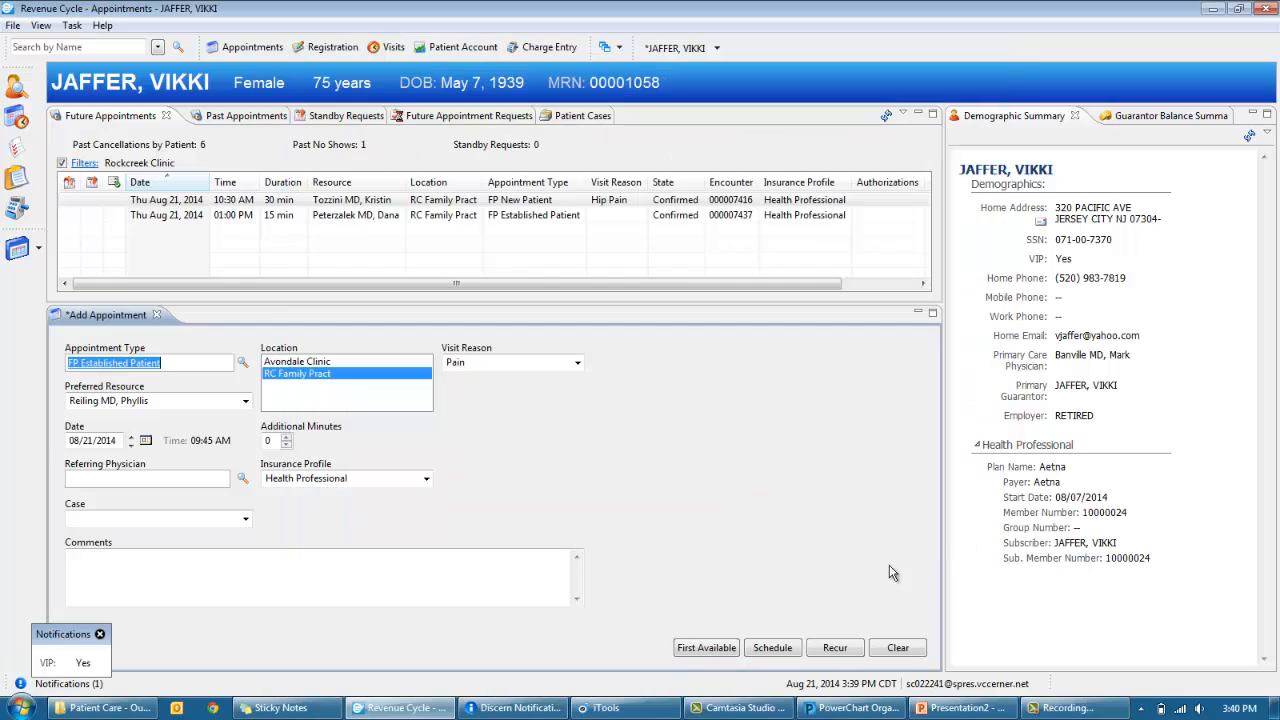
click(836, 648)
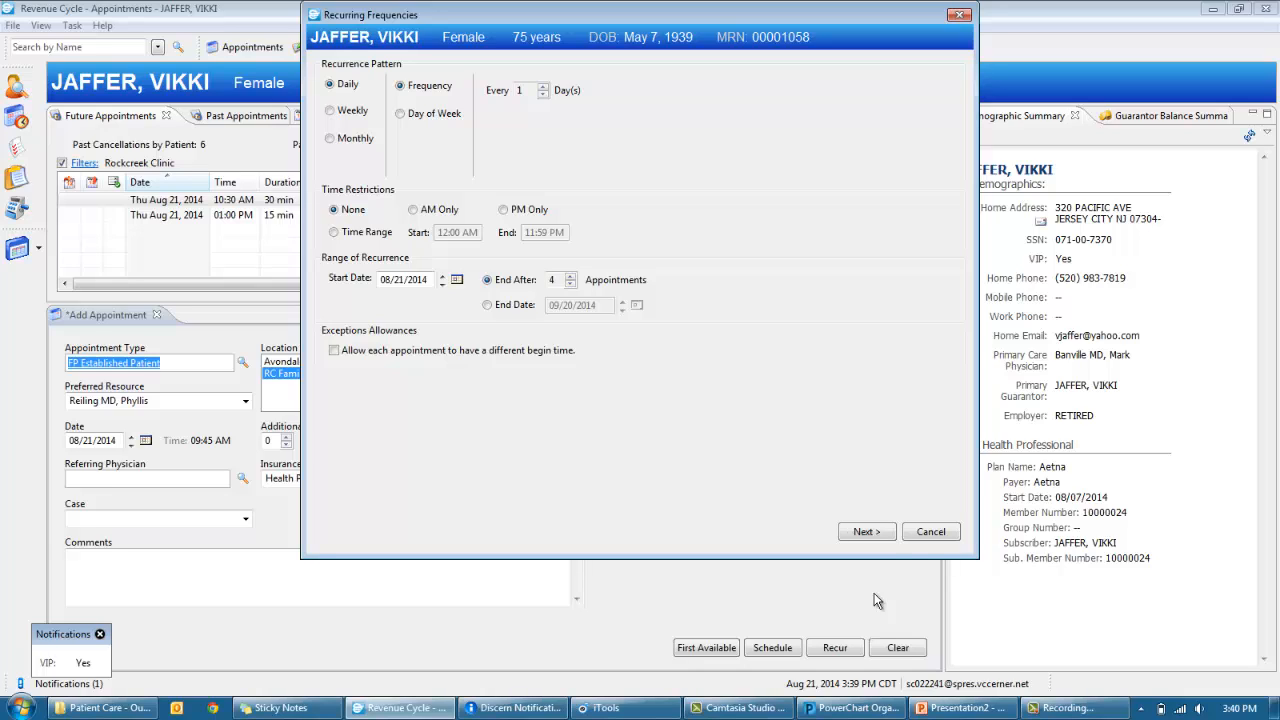
click(930, 533)
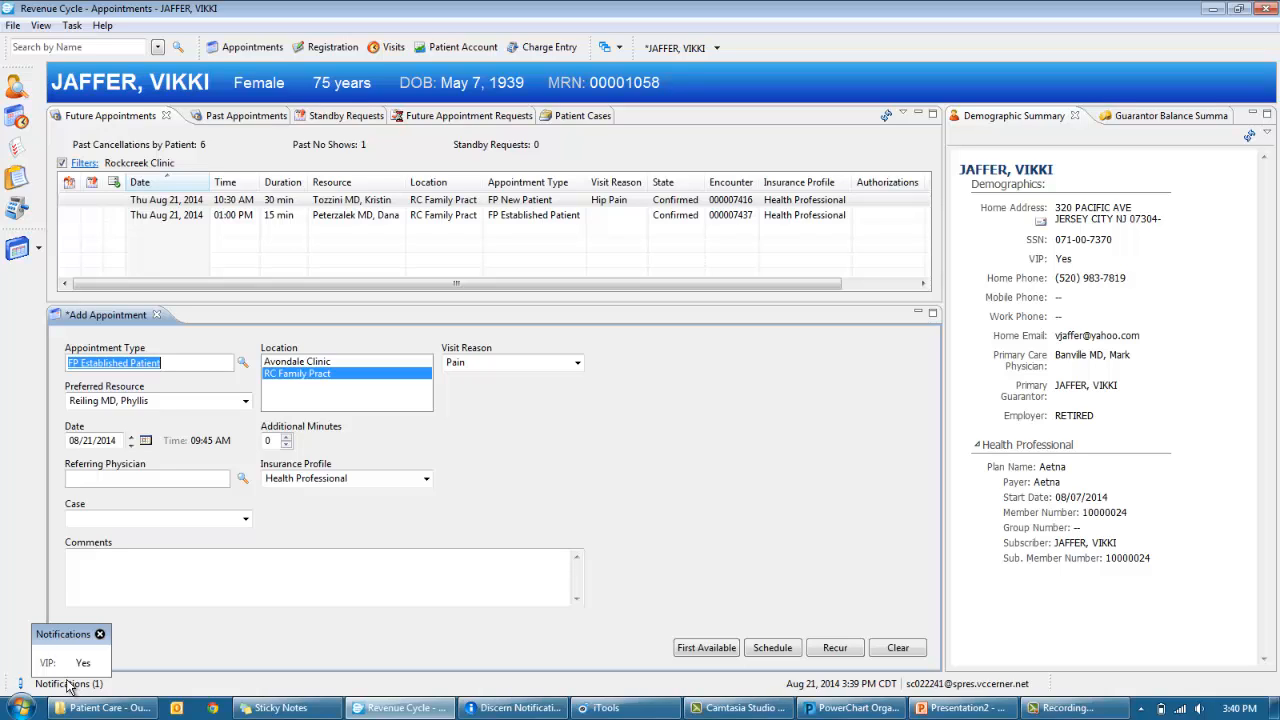
- Schedule the 9:45 AM appointment, acknowledge the guidelines, confirm, and add a new visit
click(765, 648)
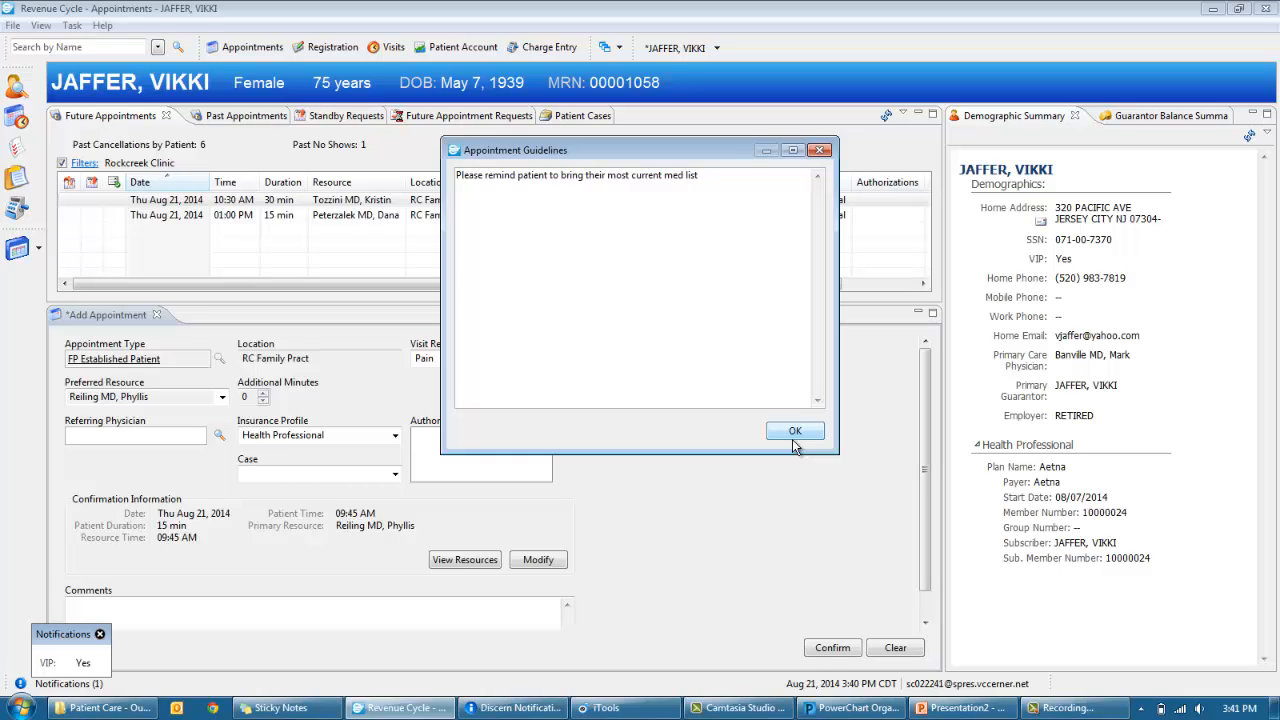
click(794, 442)
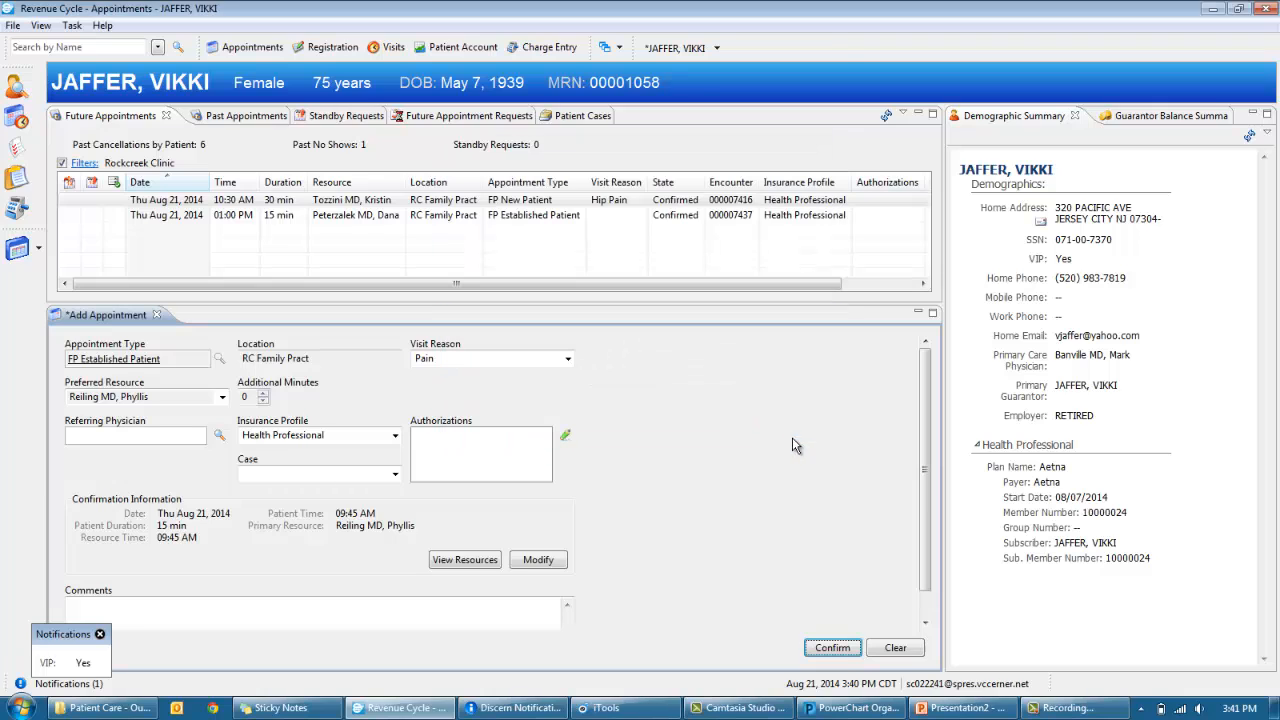
click(843, 652)
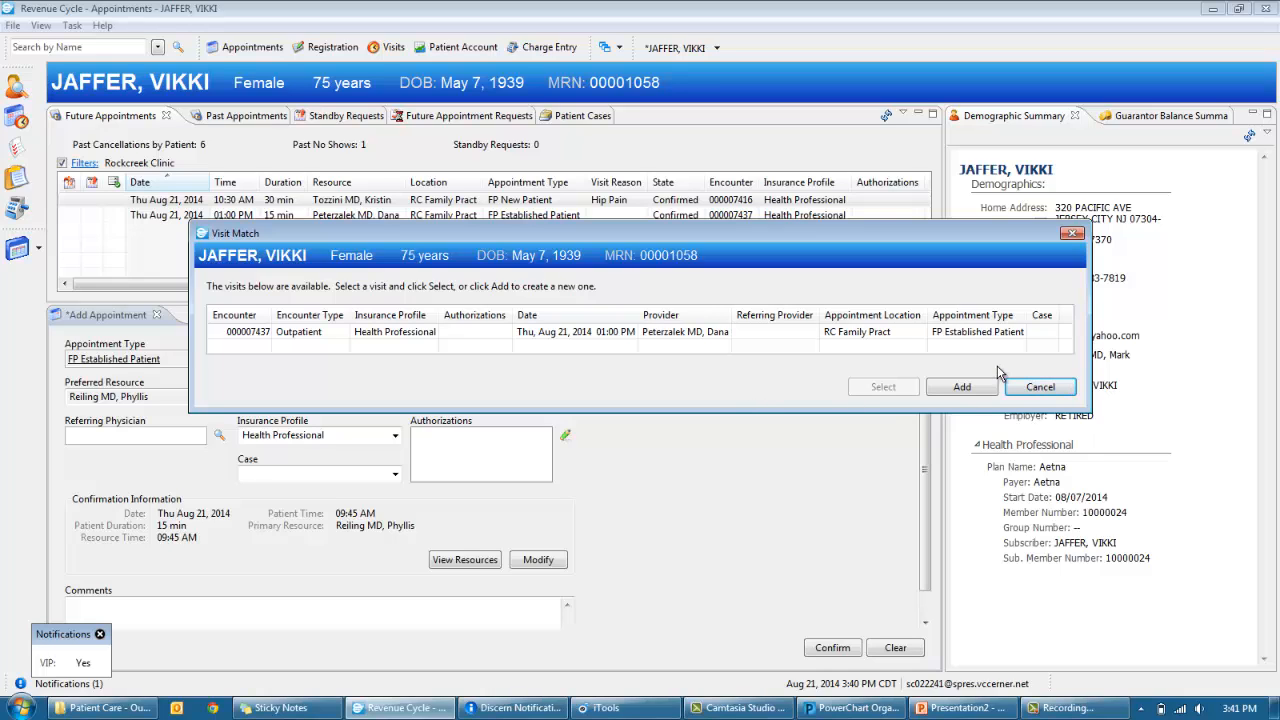
click(972, 389)
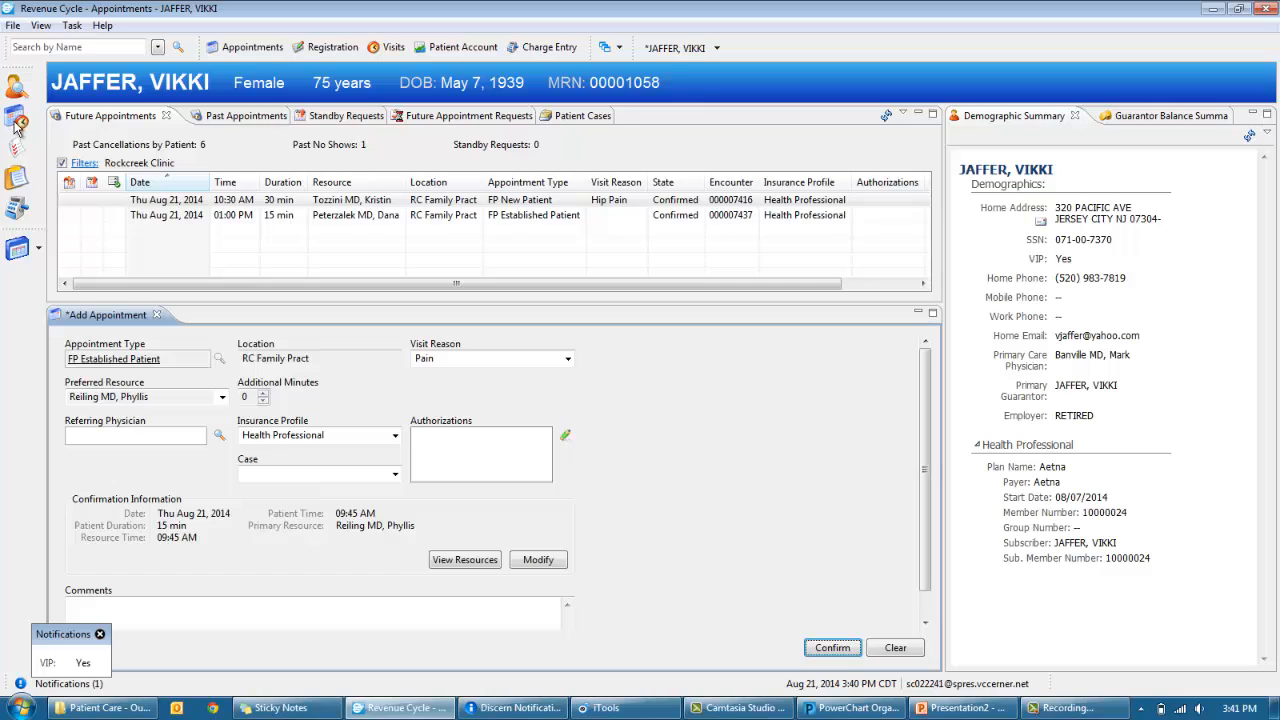
- Show Thursday, August 21's Resource View schedule with the patient's new 9:45 AM appointment
click(16, 118)
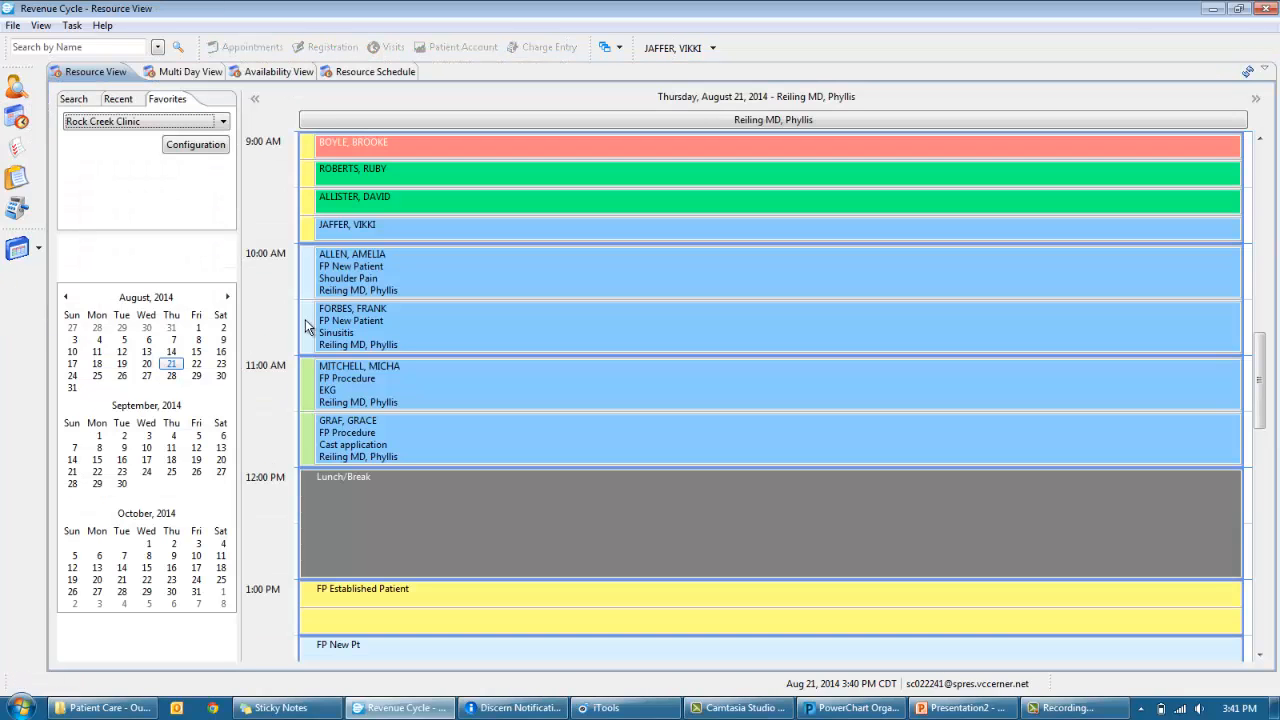
mouse_move(385, 238)
- Add a block schedule from 11:00 AM to 12:00 PM with reason Resource Requested
click(311, 378)
right_click(311, 378)
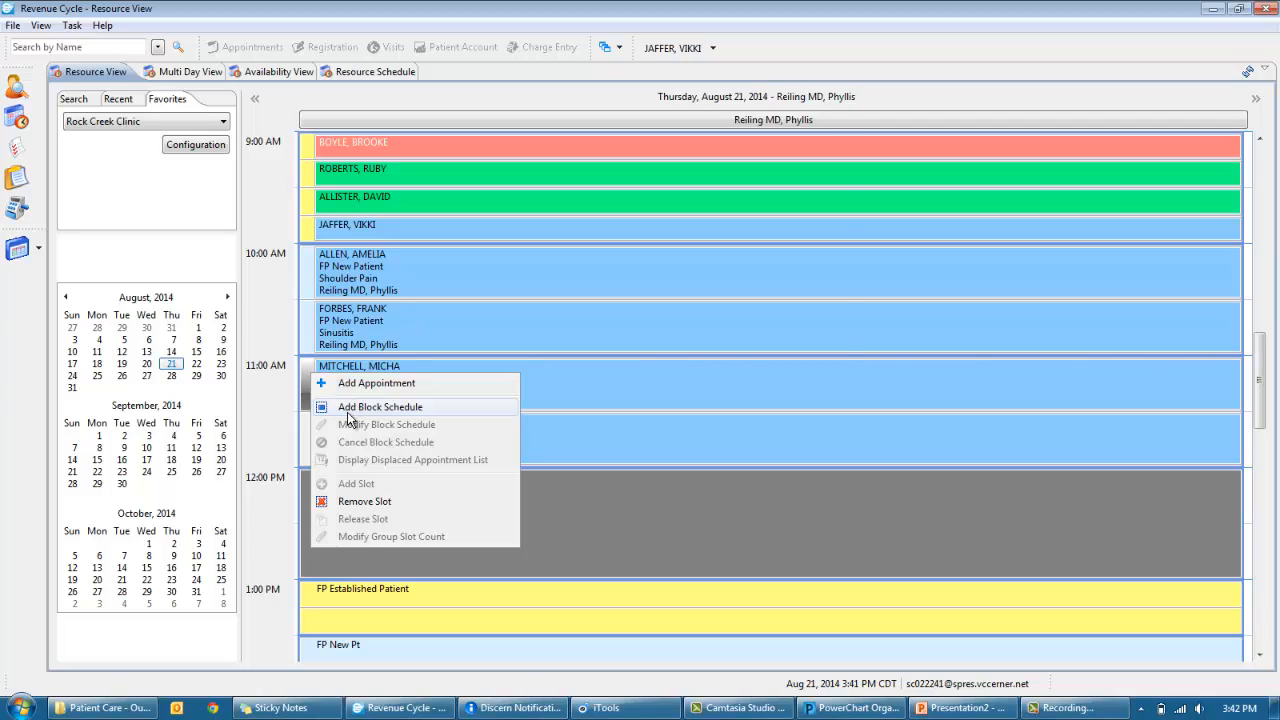
click(348, 410)
text(12)
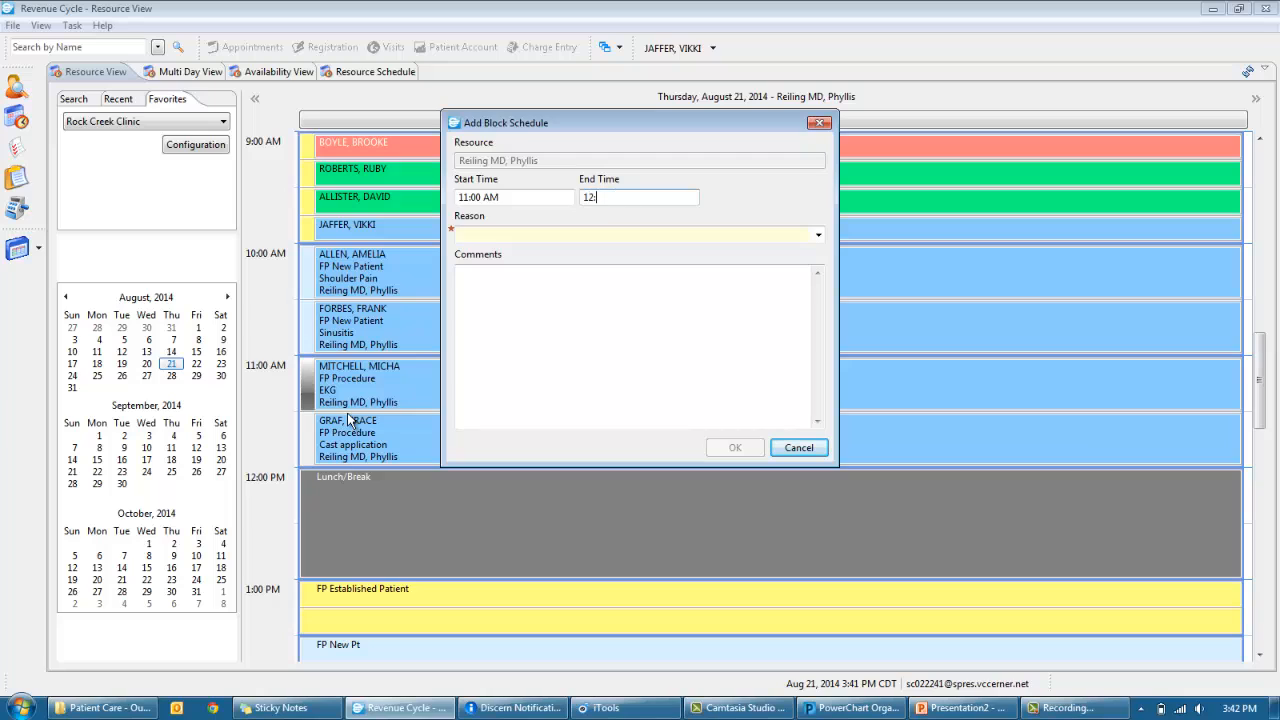
text(:00 PM)
key(Tab)
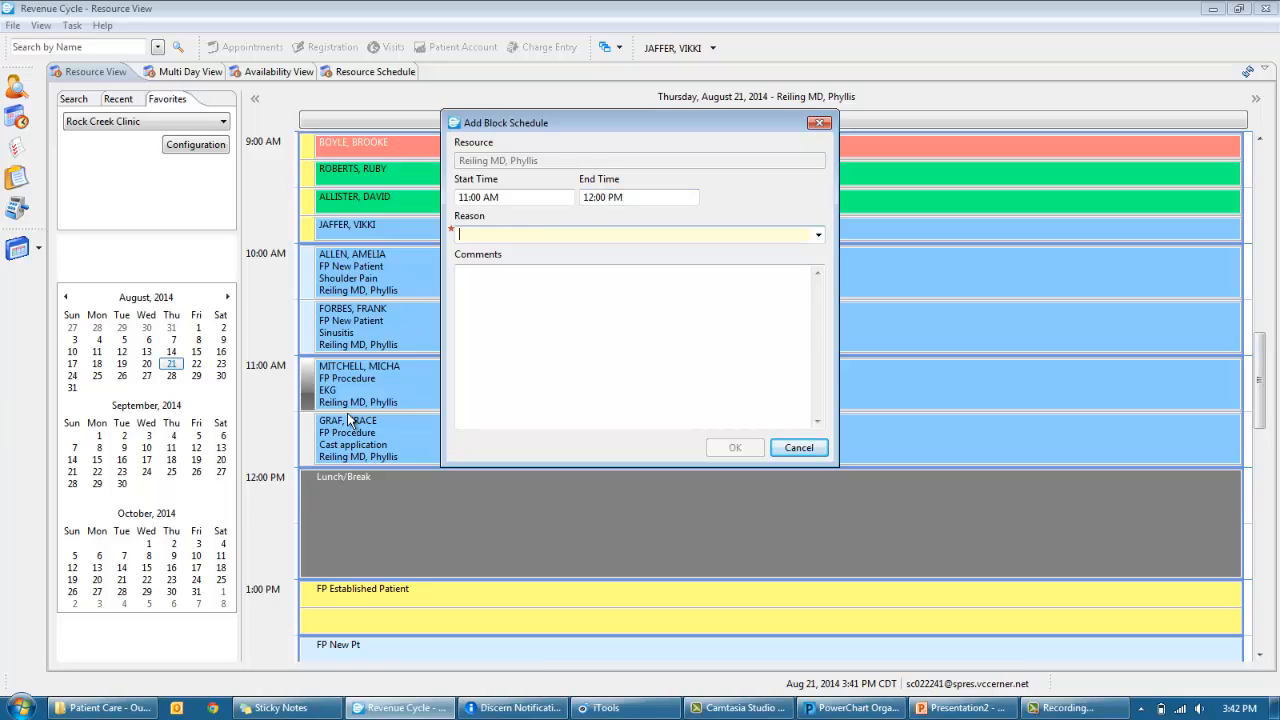
text(Resource Requested)
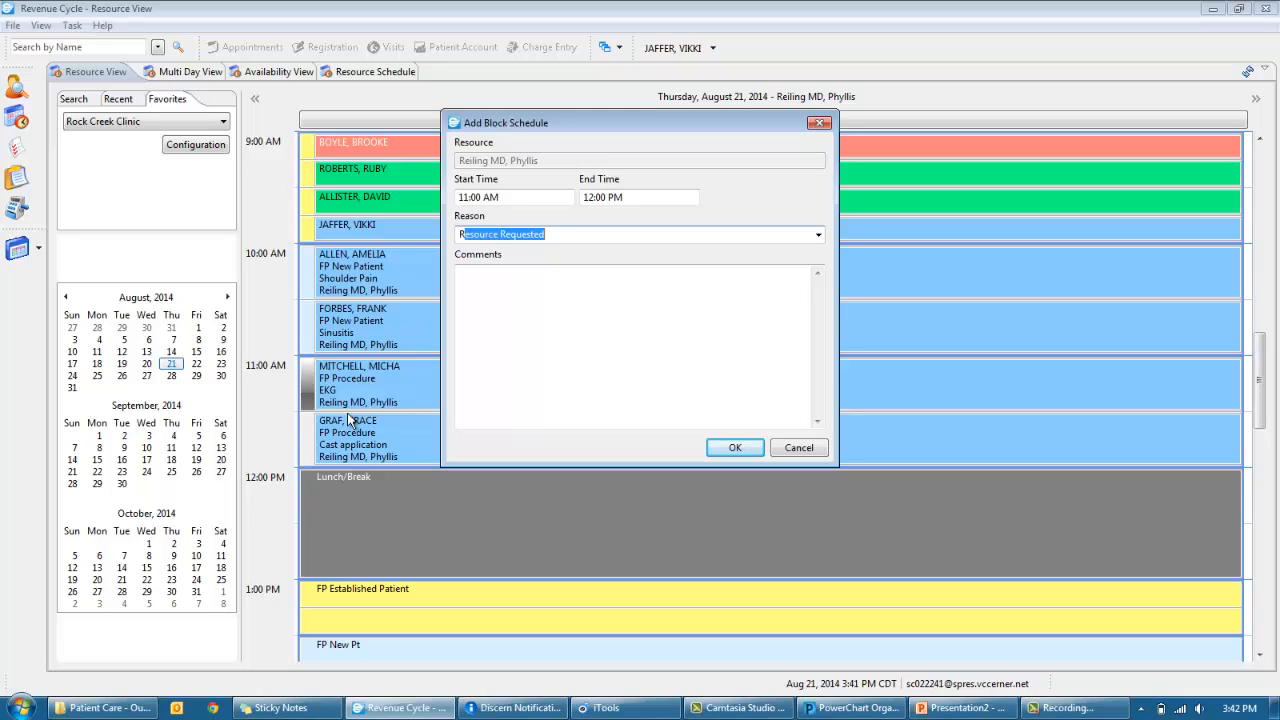
click(735, 447)
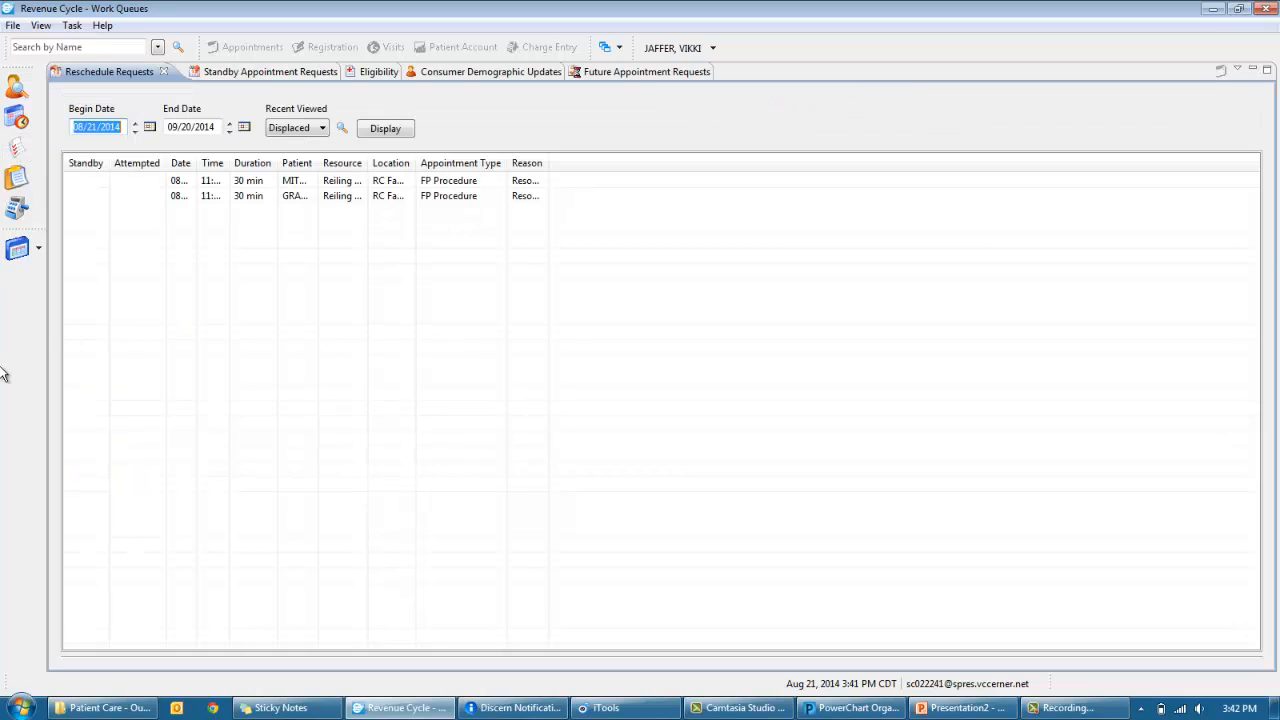
- Reset the reschedule list to default column widths, then return to the Thursday day schedule
click(1240, 72)
click(1257, 120)
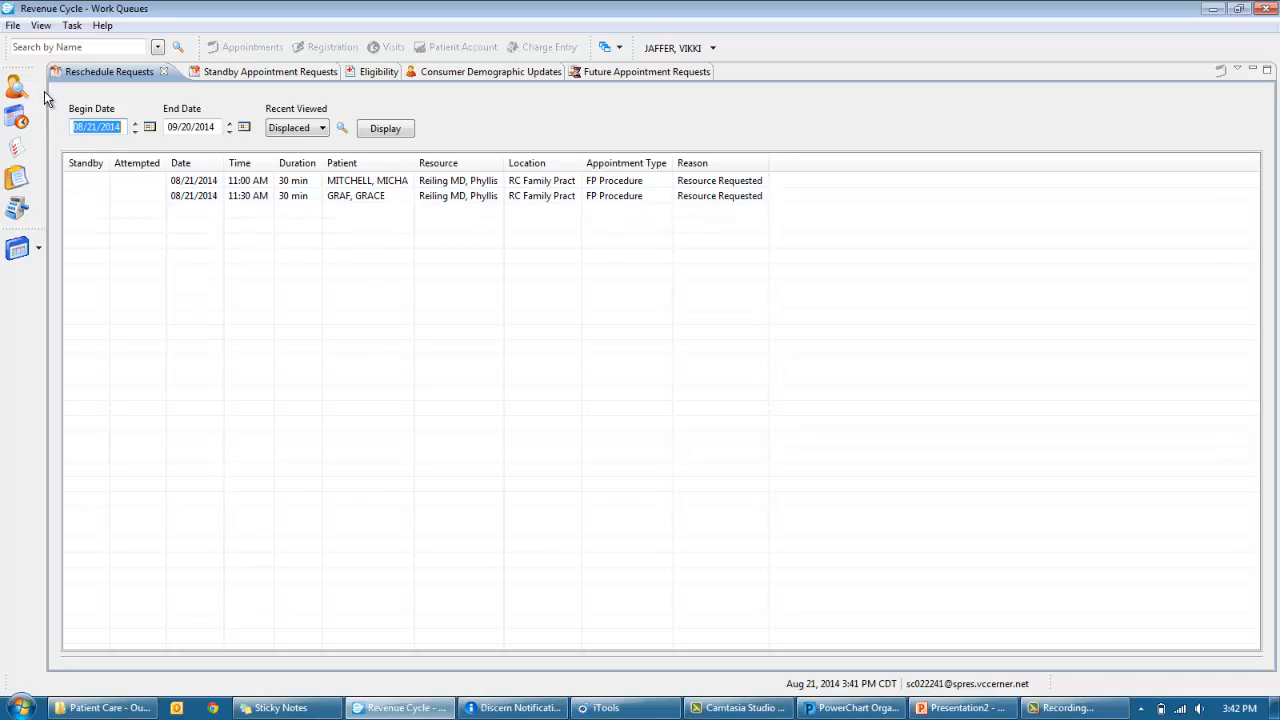
click(20, 117)
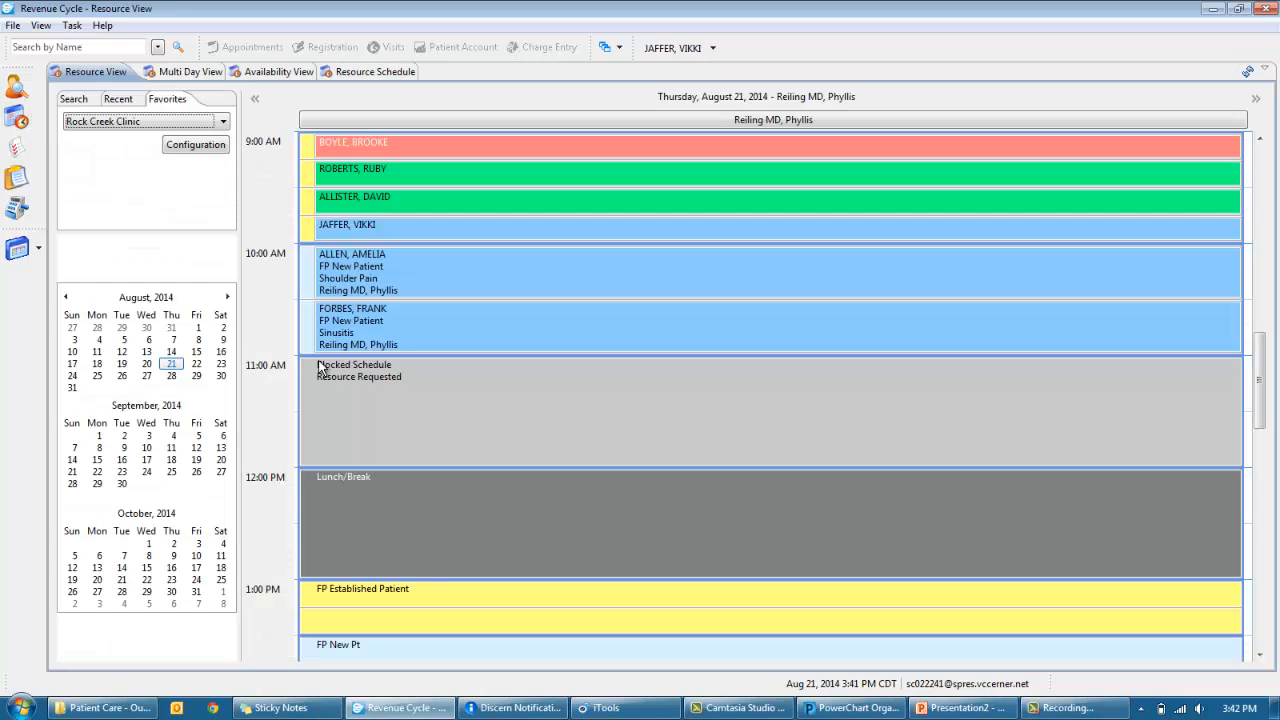
- Cancel the 11:00–12:00 Resource Requested block, confirming it, and go to the Work Queues
right_click(421, 386)
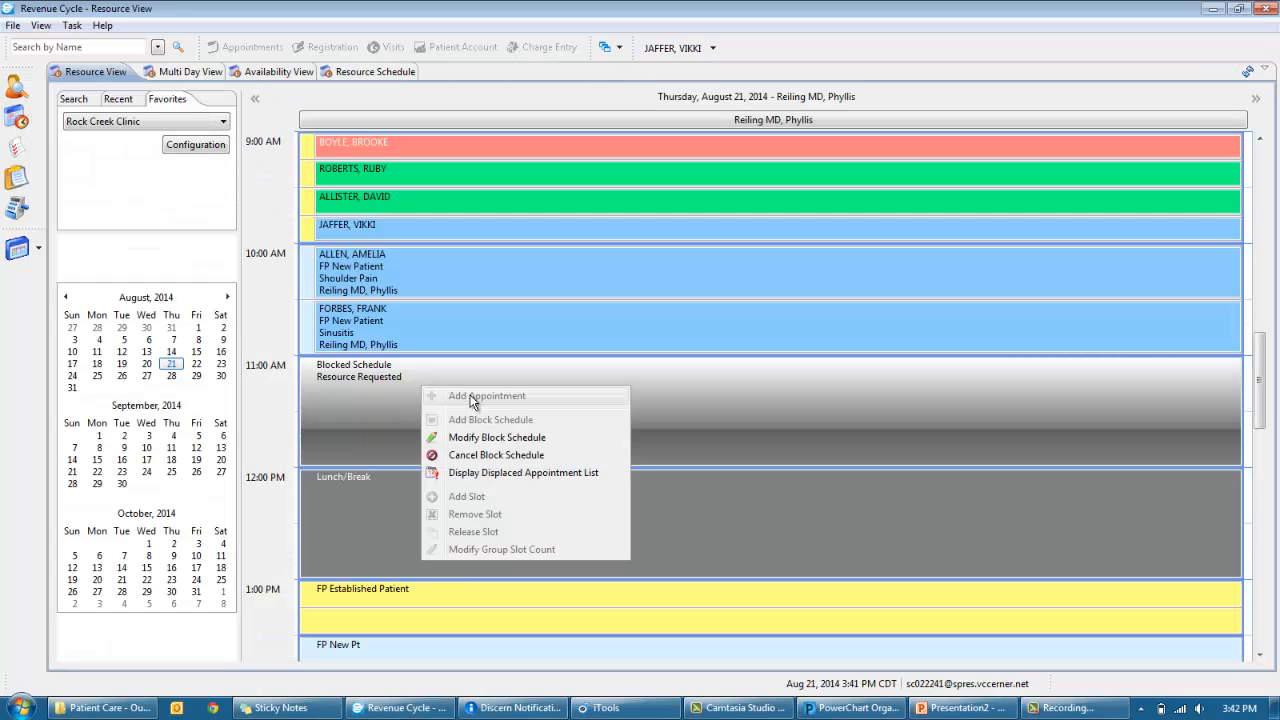
click(470, 455)
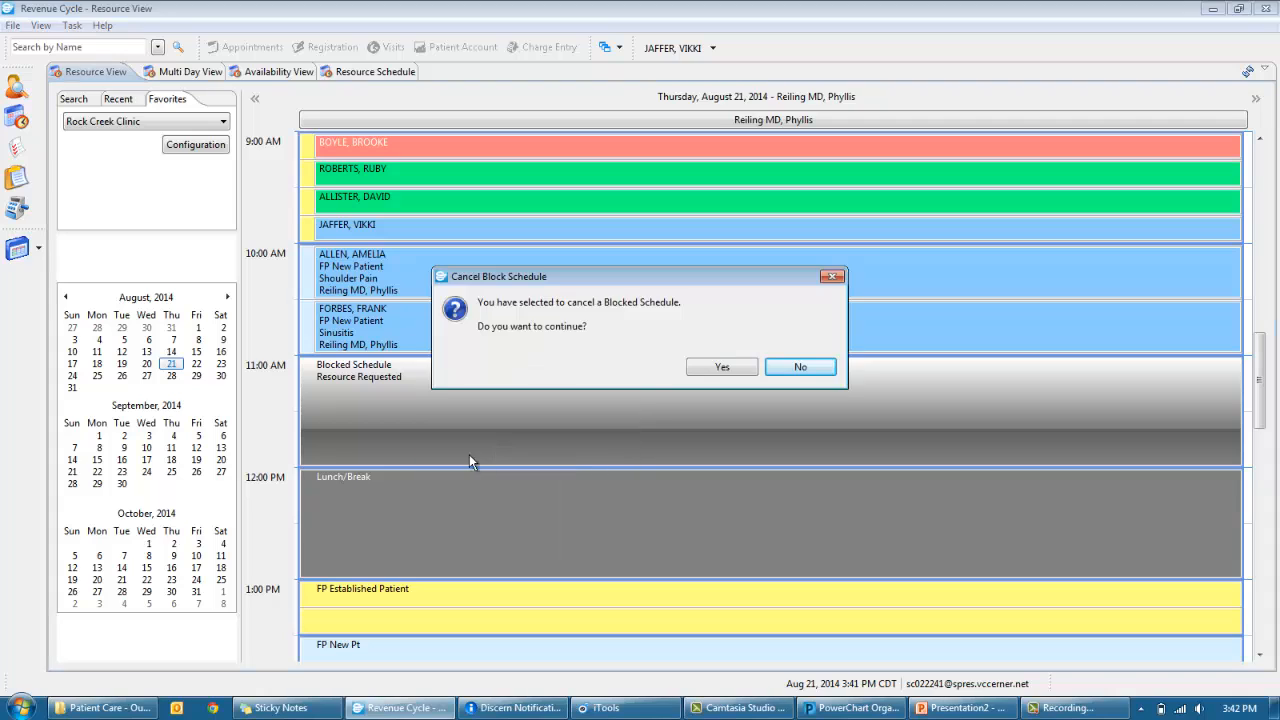
click(697, 369)
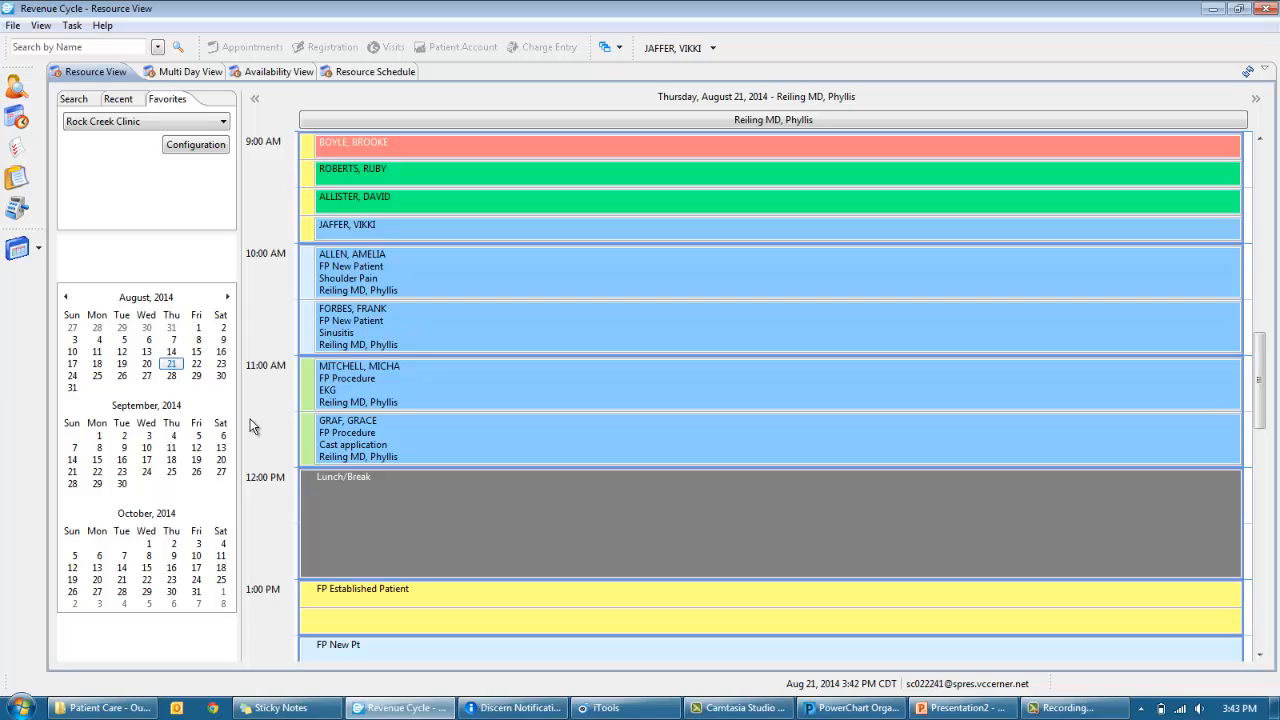
click(16, 148)
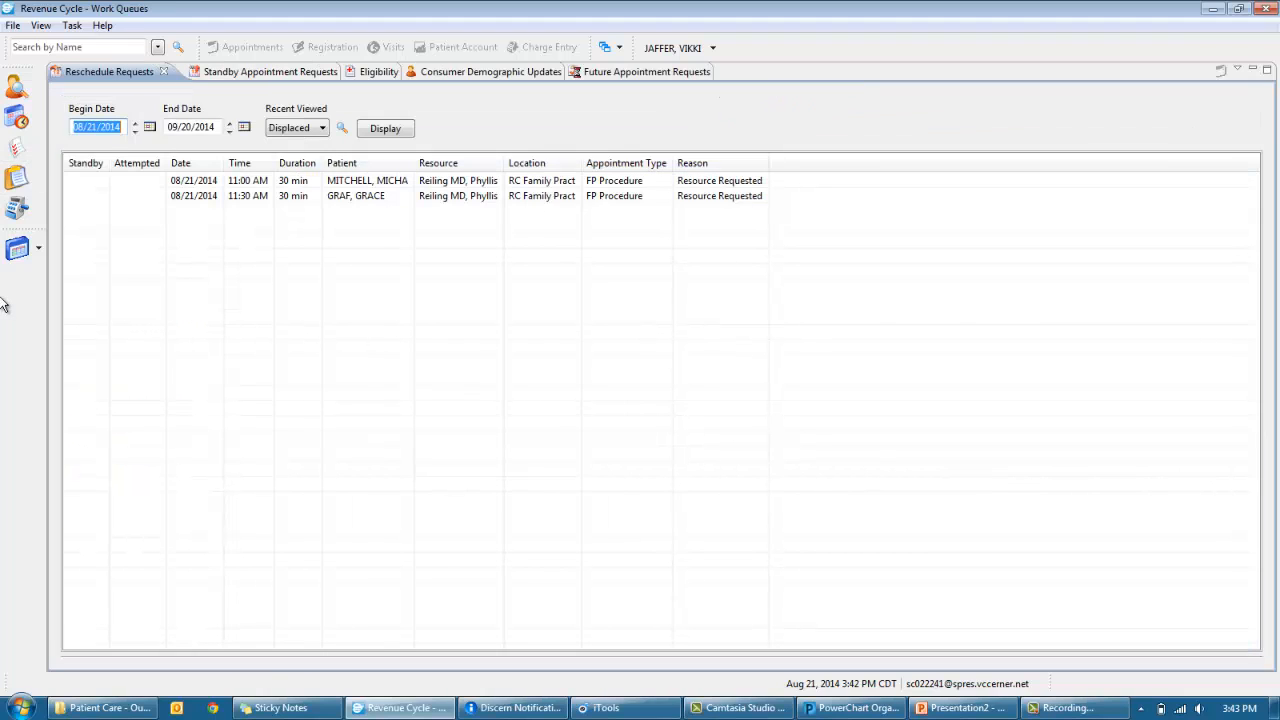
- Show the Standby Appointment Requests queue with its six requests ranked High to Low
click(233, 74)
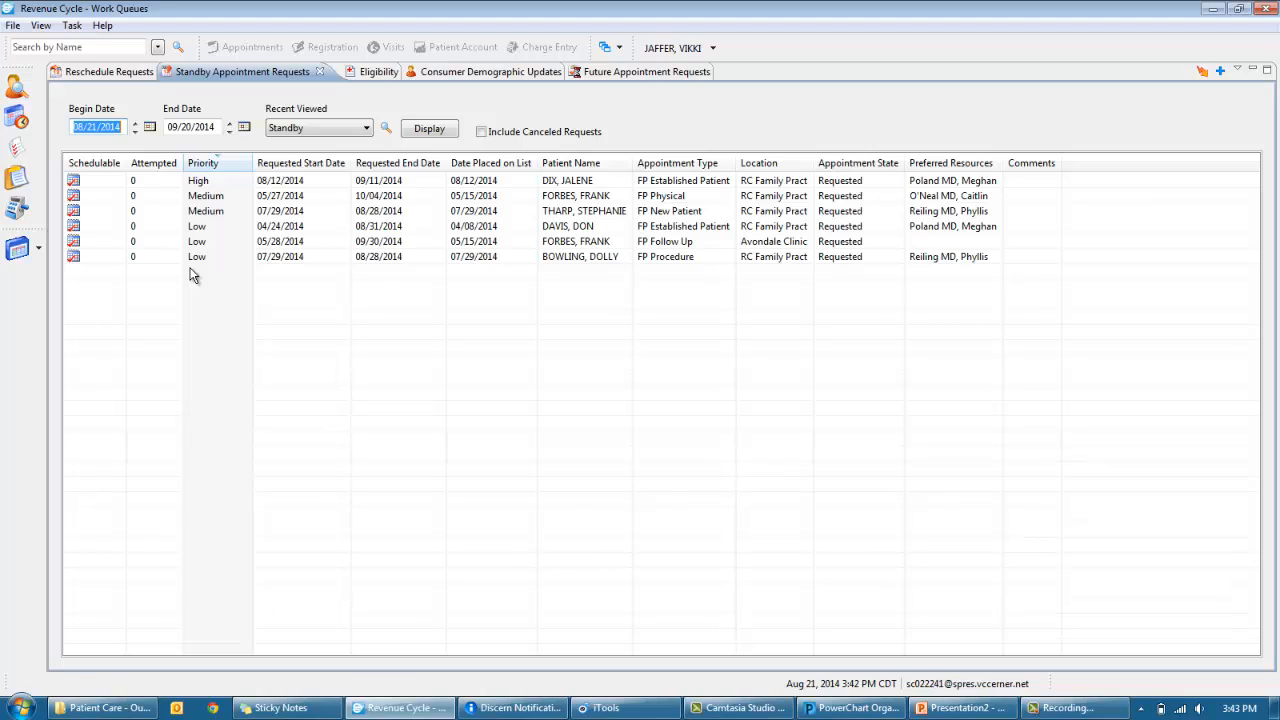
- Refresh Patient Tracking for August 21 and expand the 9:45 AM appointment's status choices
click(22, 98)
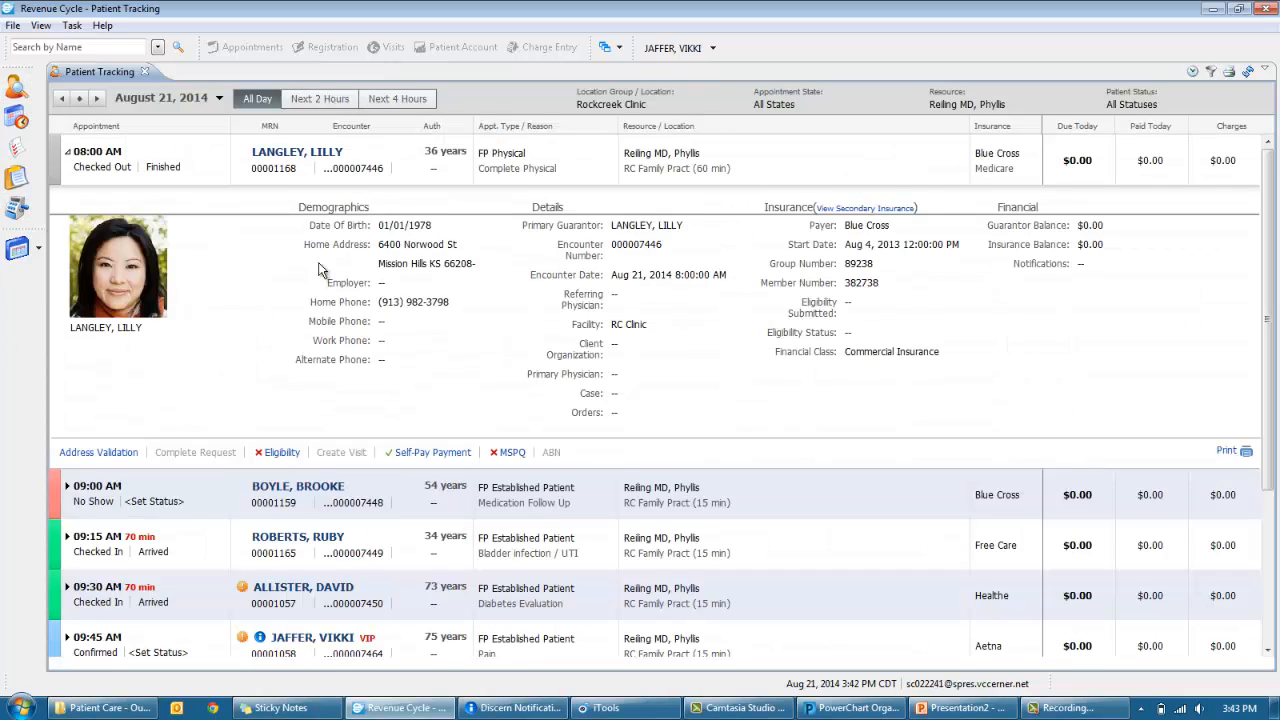
click(1248, 71)
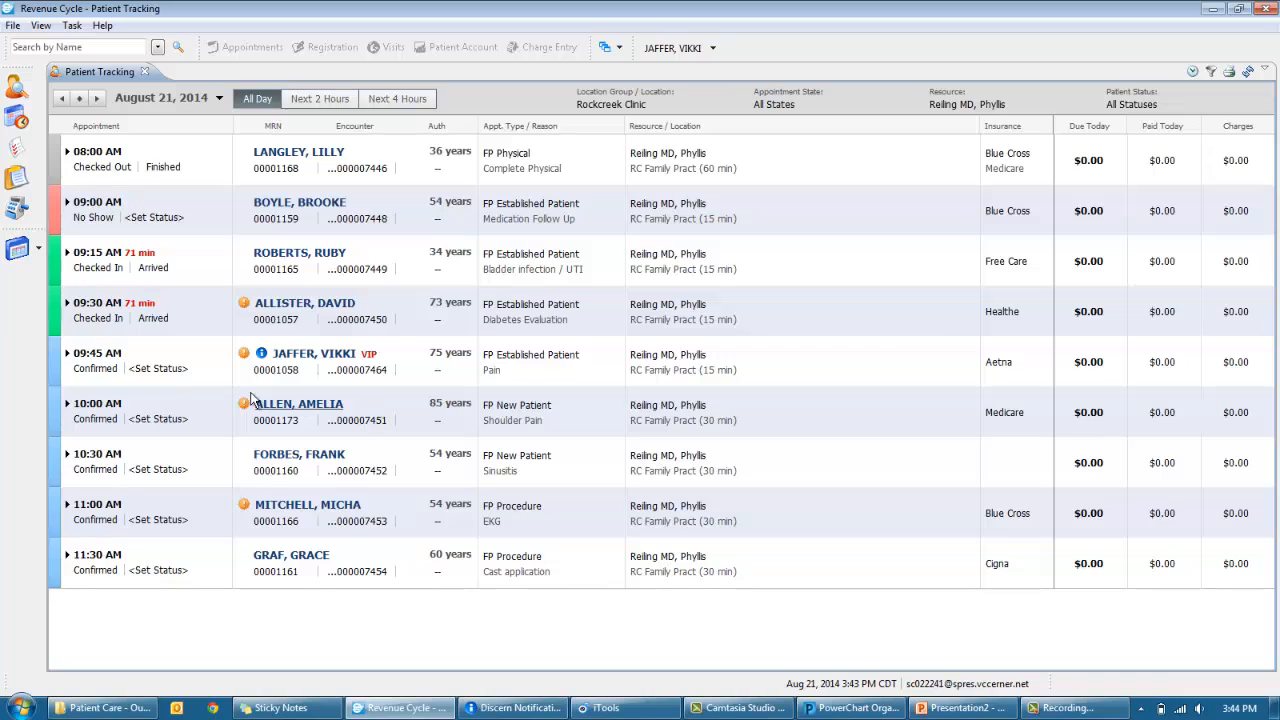
click(67, 354)
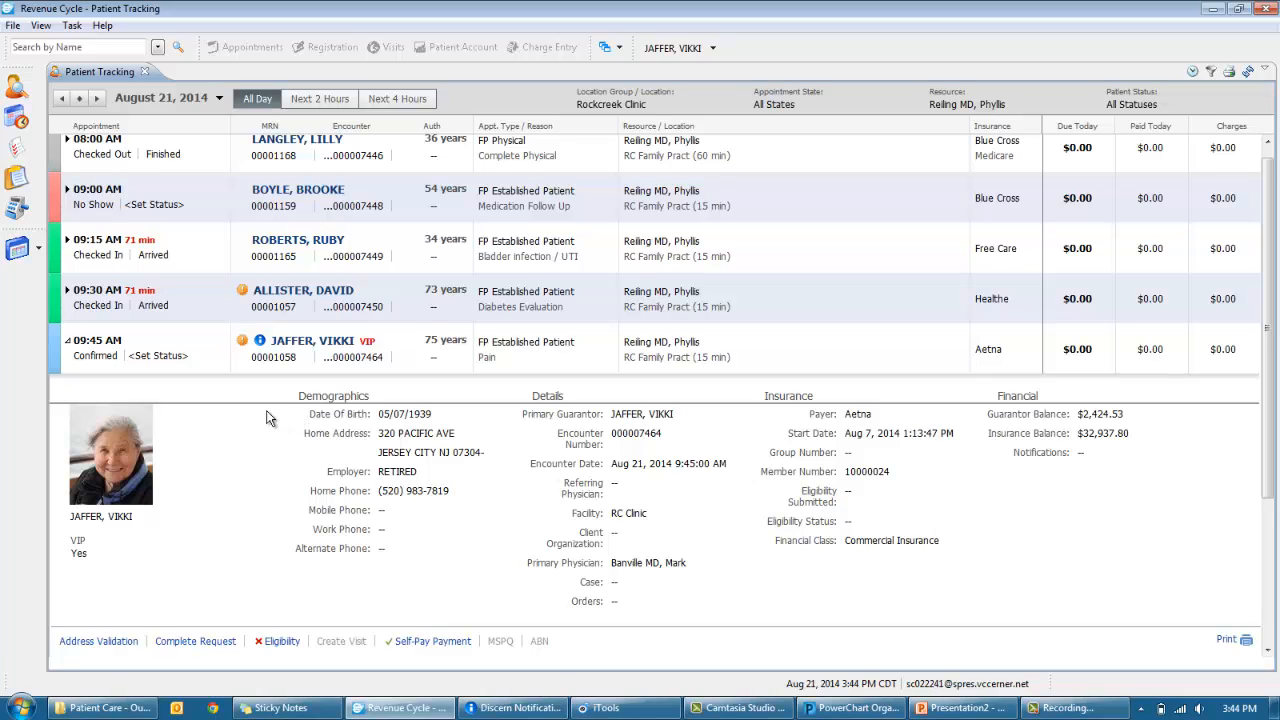
click(100, 356)
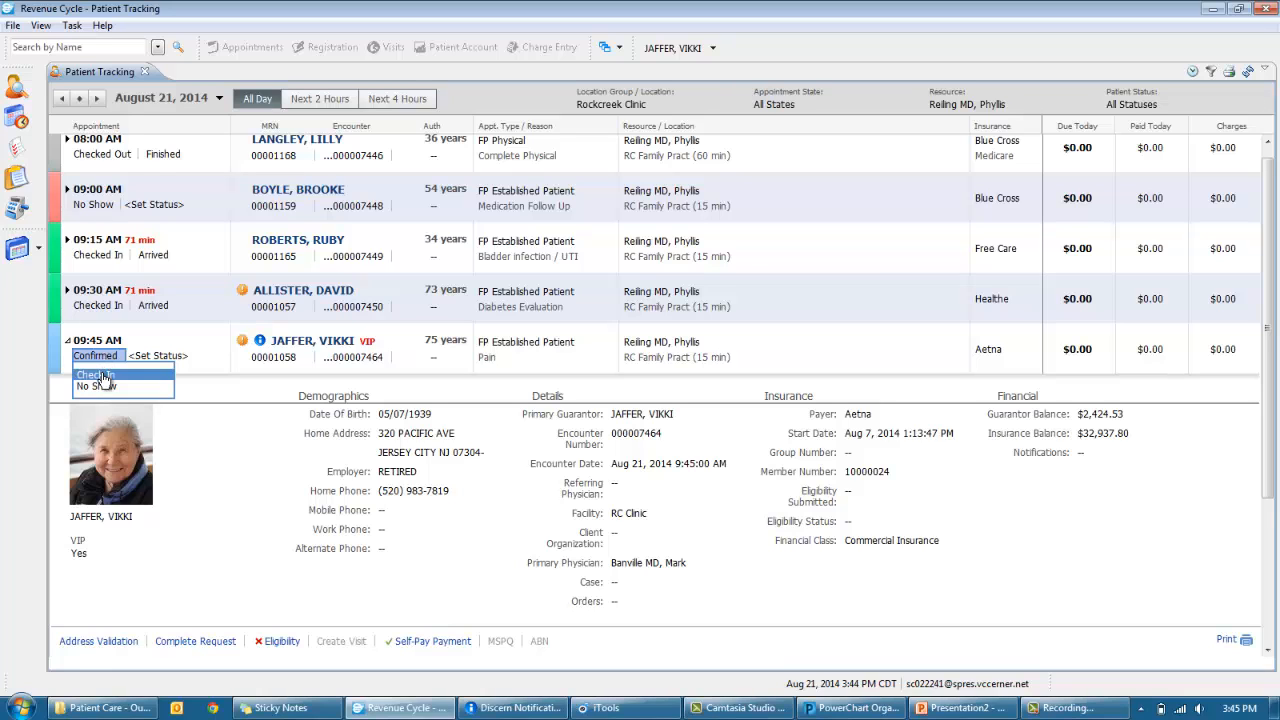
- Check in the 9:45 AM patient, saving demographics and proceeding past the invalid address prompt
click(100, 376)
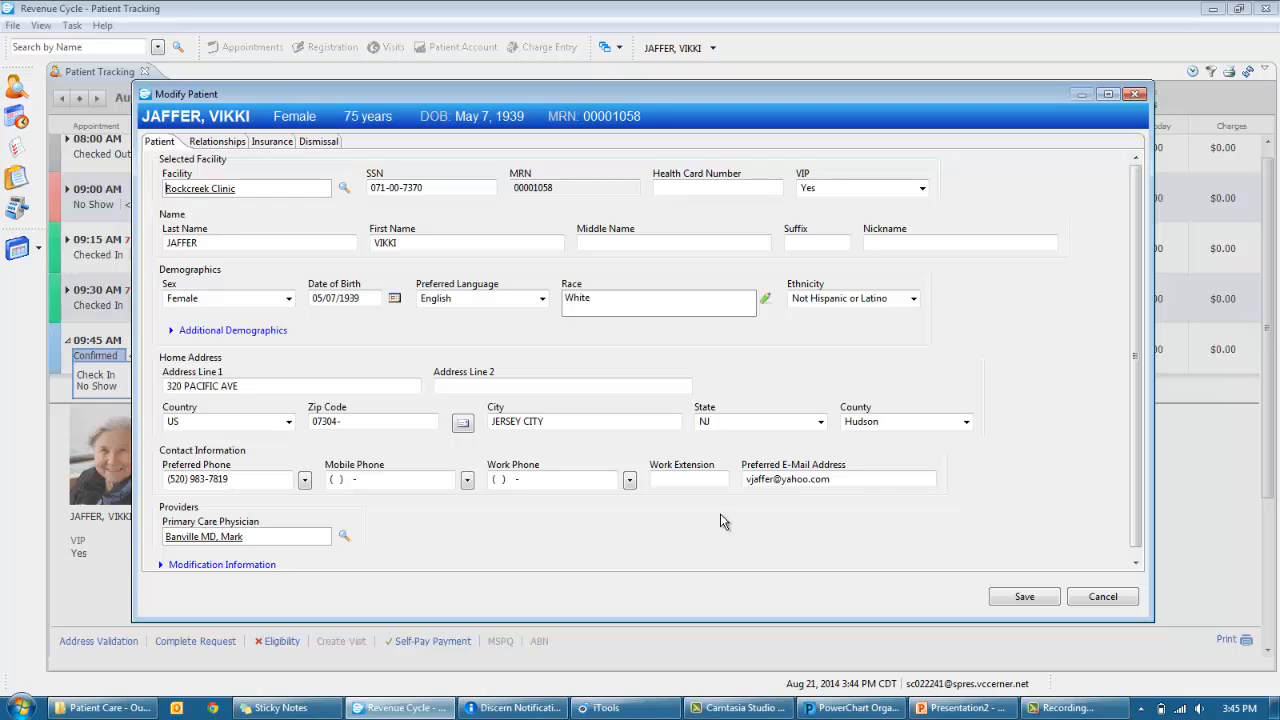
click(1057, 602)
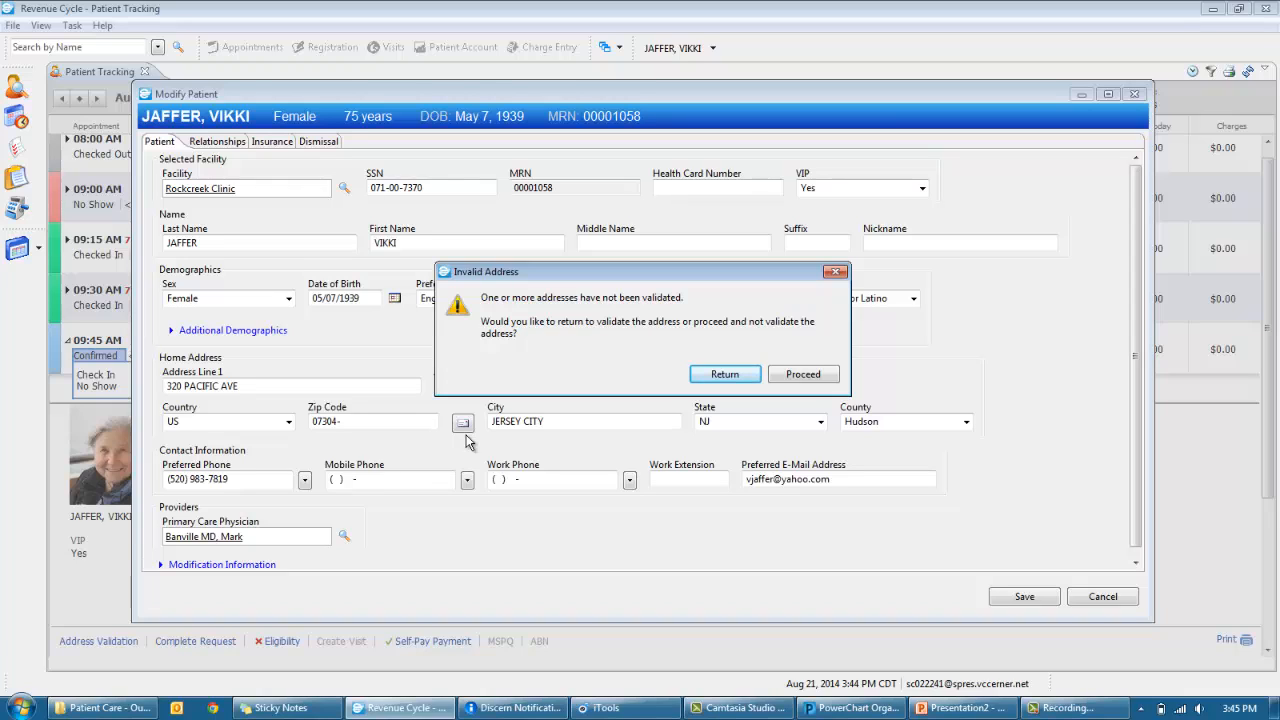
click(801, 378)
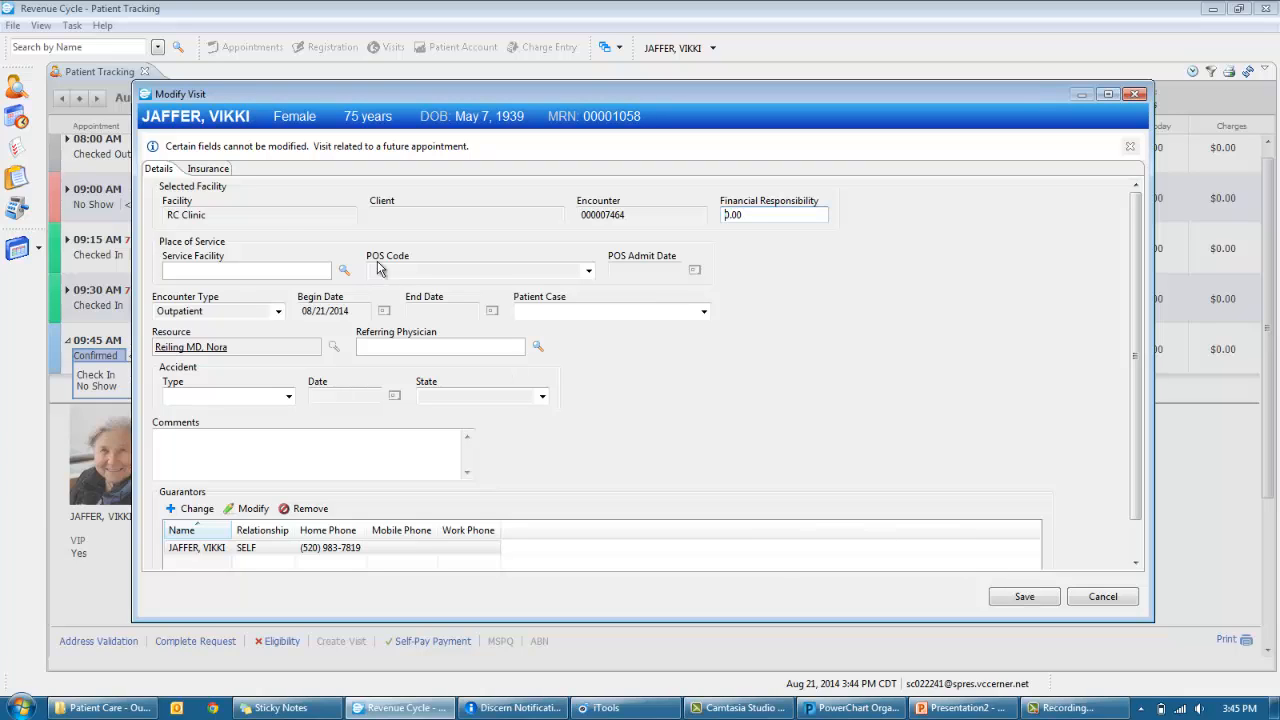
- Check the visit's Aetna insurance, then change financial responsibility to 20.00 and save the visit
click(222, 172)
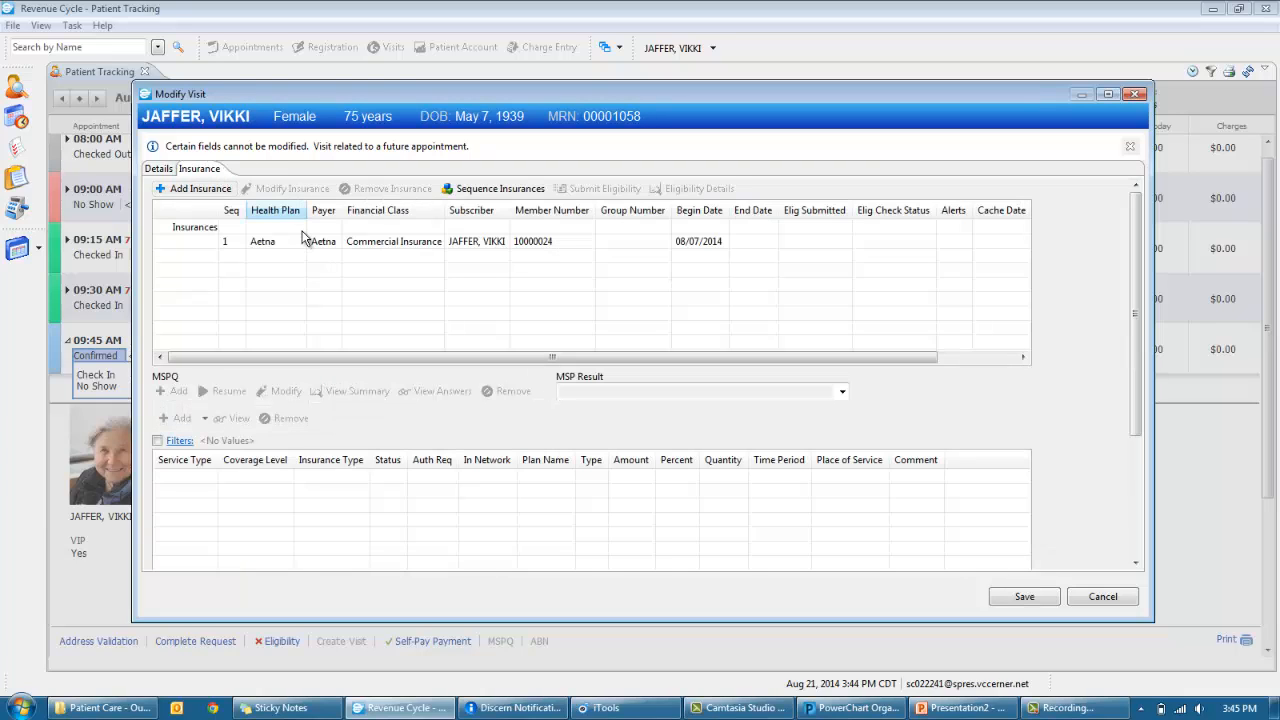
click(302, 240)
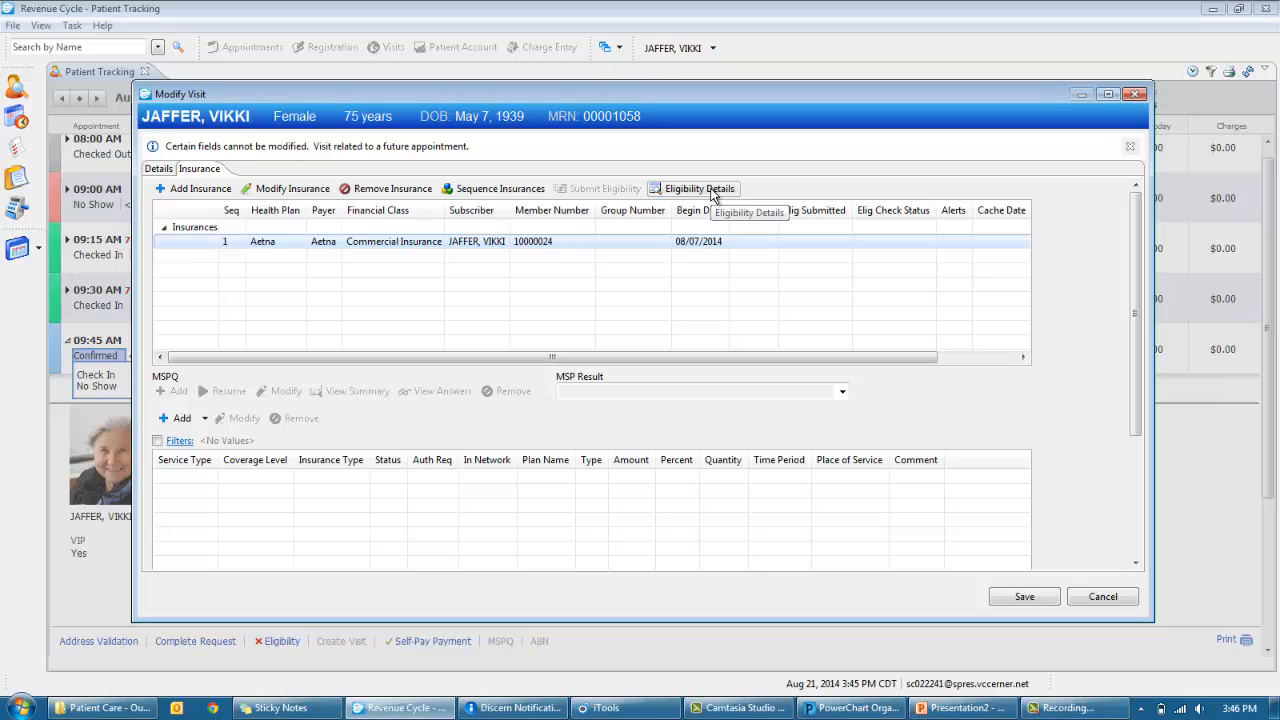
click(158, 168)
drag(782, 216, 680, 217)
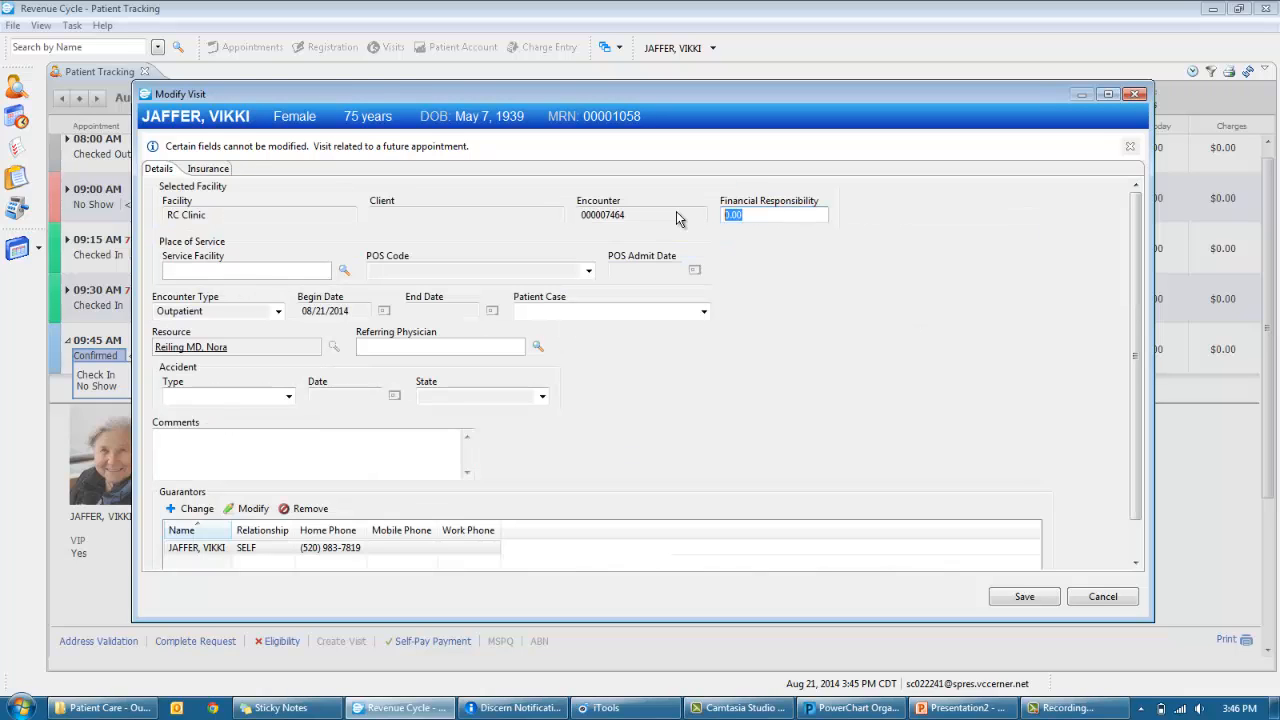
text(20)
click(1011, 606)
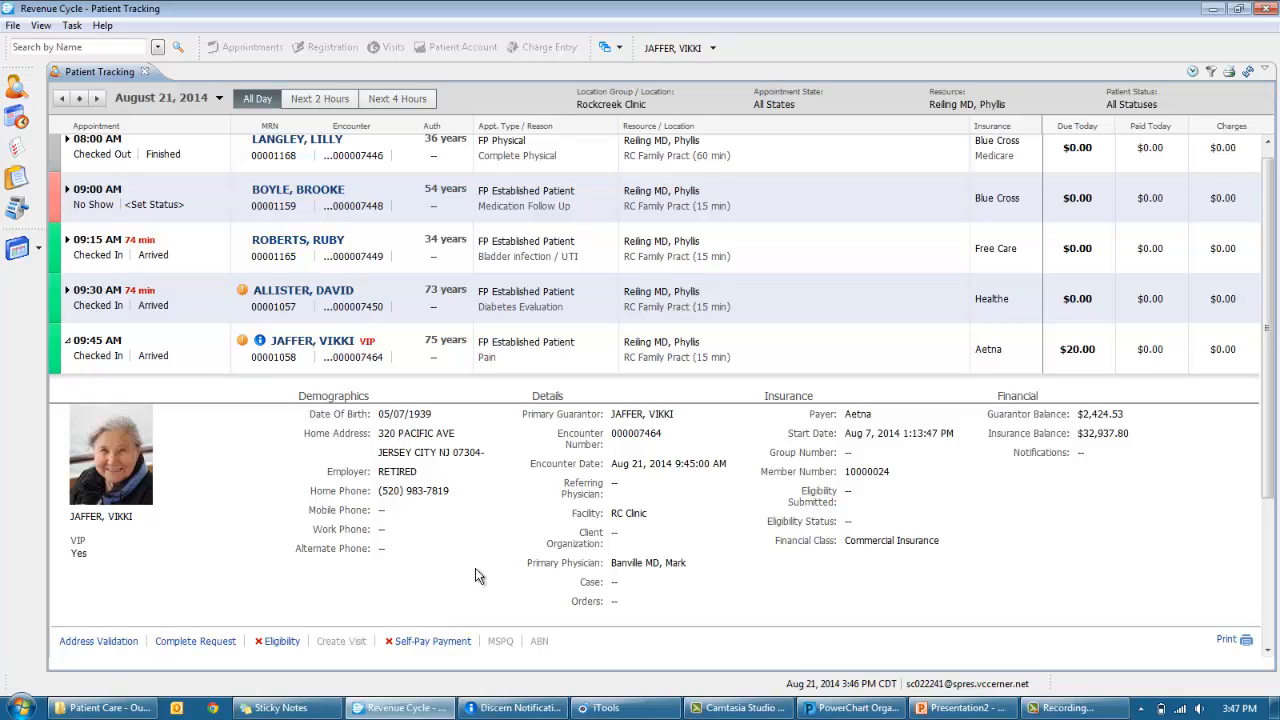
- Apply a $20.00 self-pay remittance, payment alias 1000, to encounter 7464
click(449, 643)
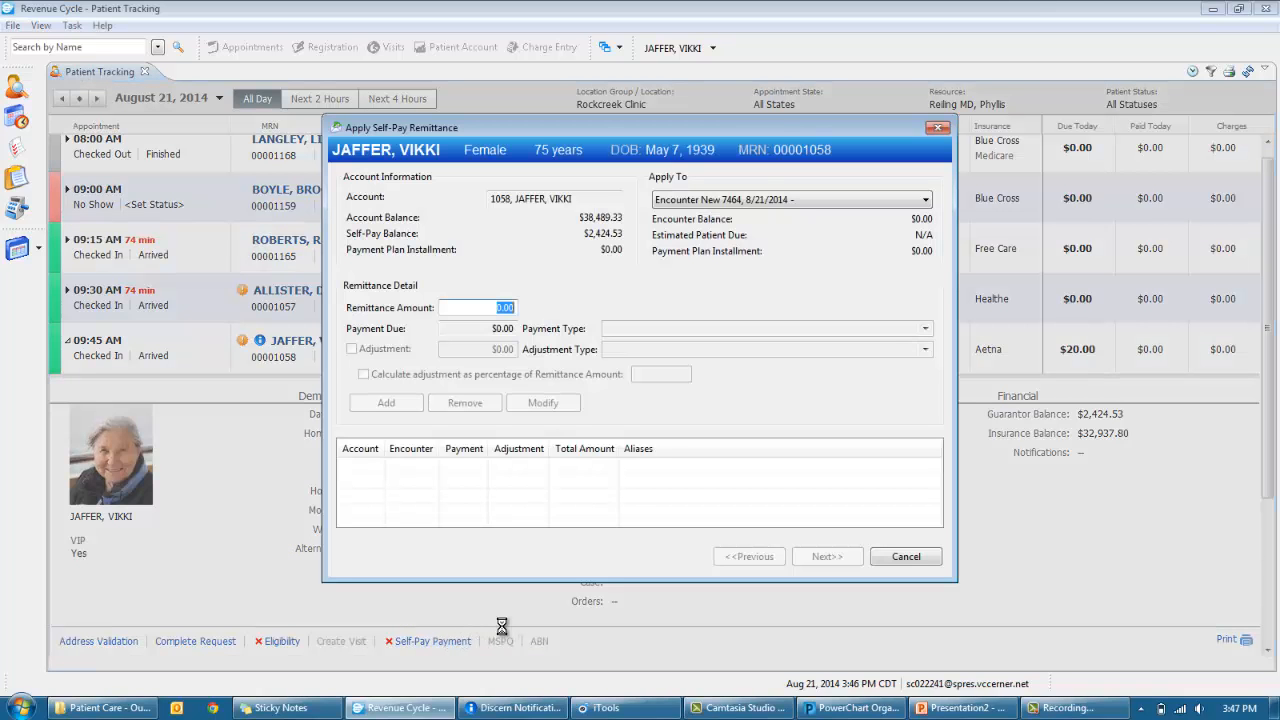
click(835, 200)
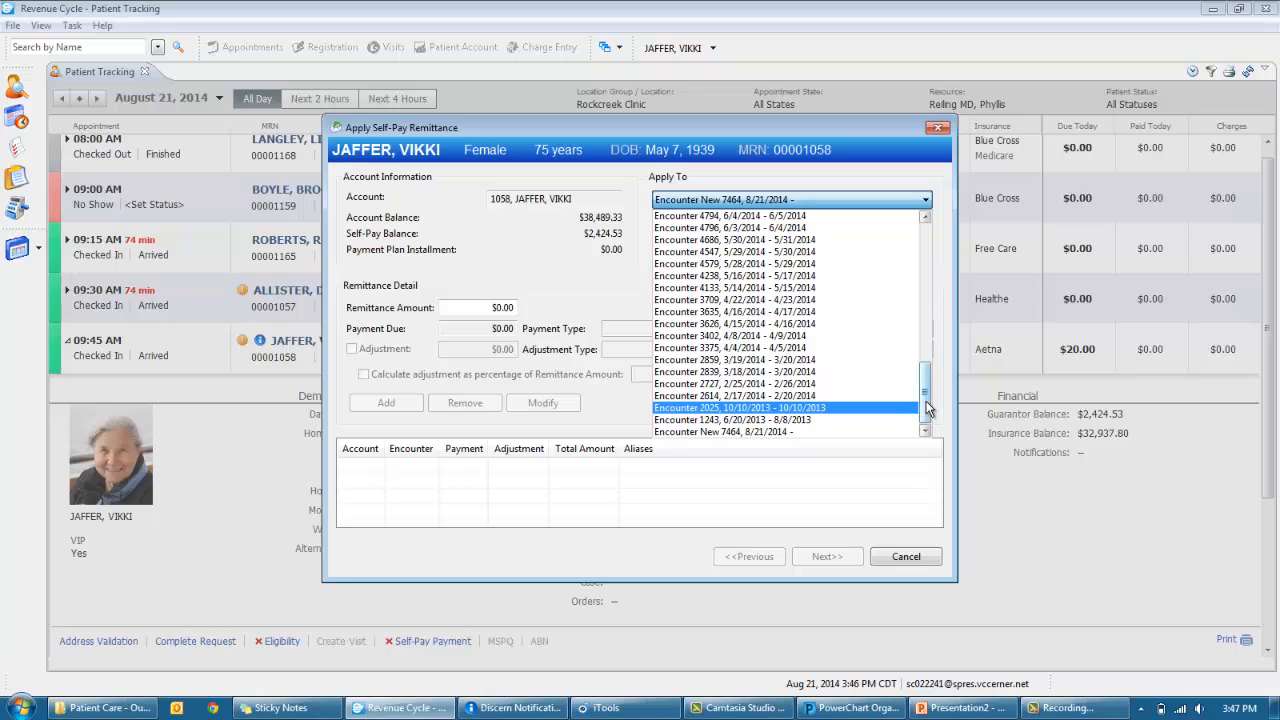
drag(926, 381, 927, 250)
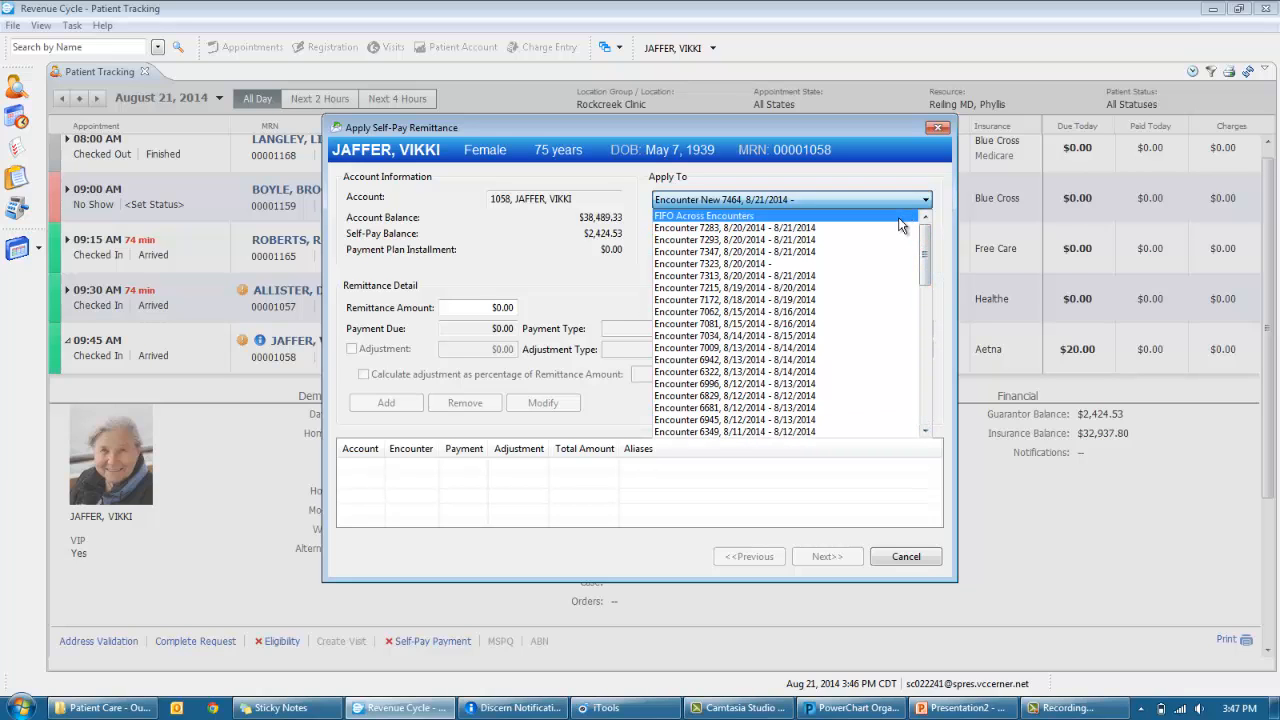
click(879, 190)
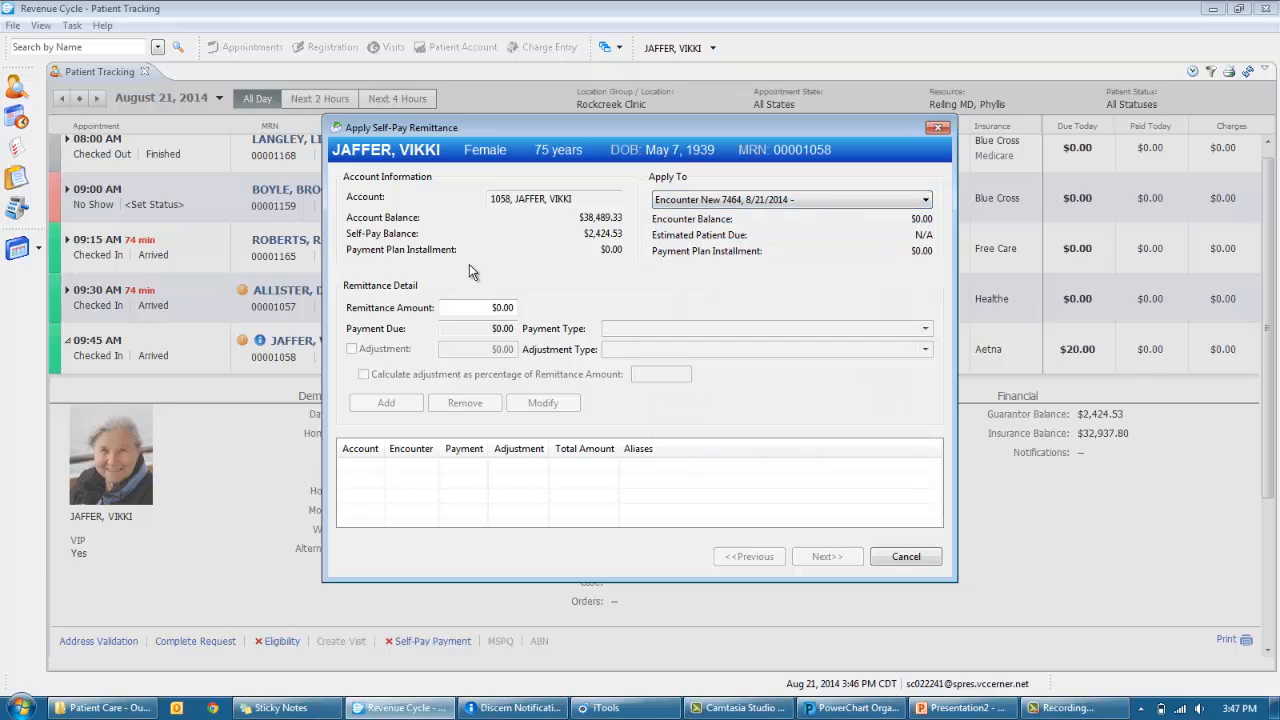
click(507, 302)
text(20)
key(Tab)
text(1000)
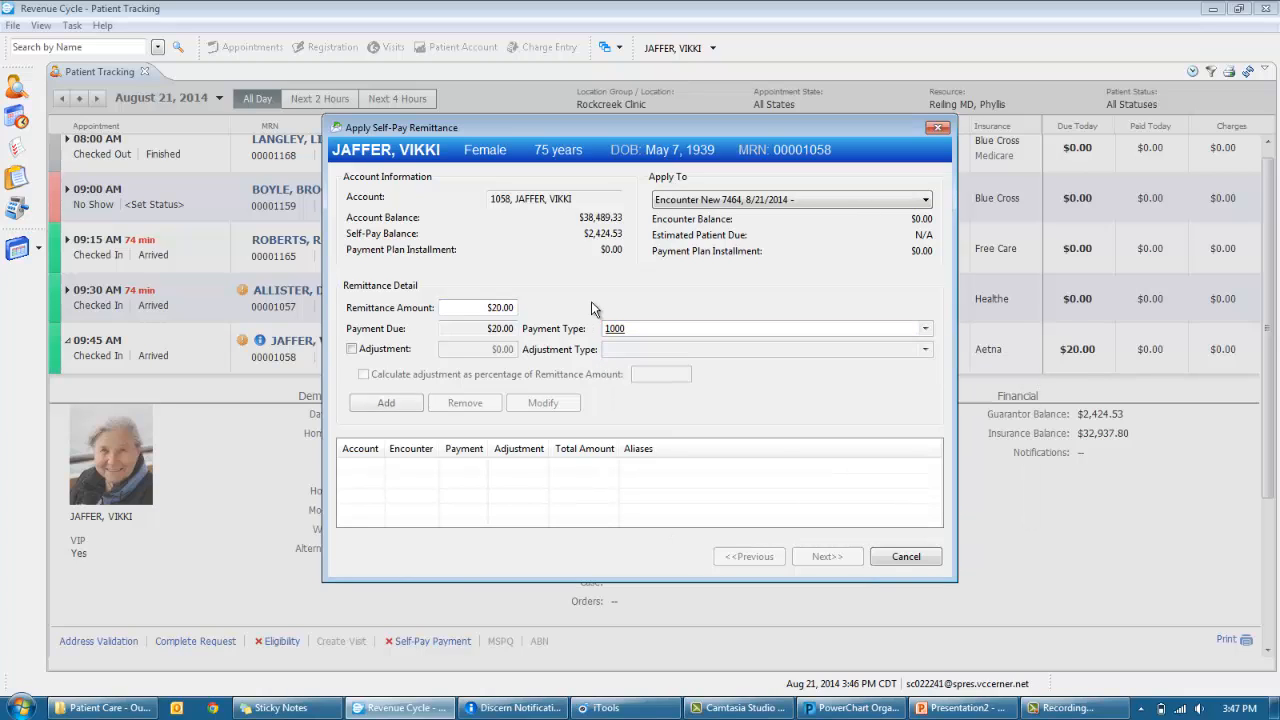
key(Tab)
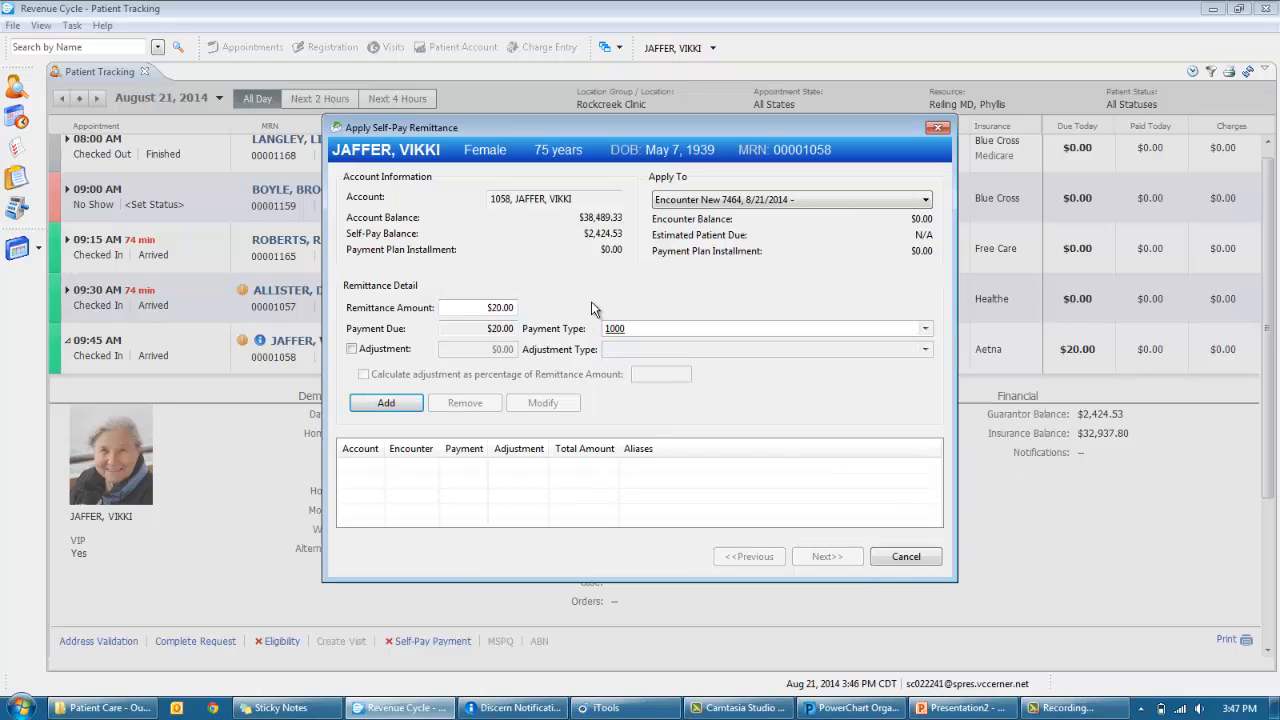
key(Return)
key(Return)
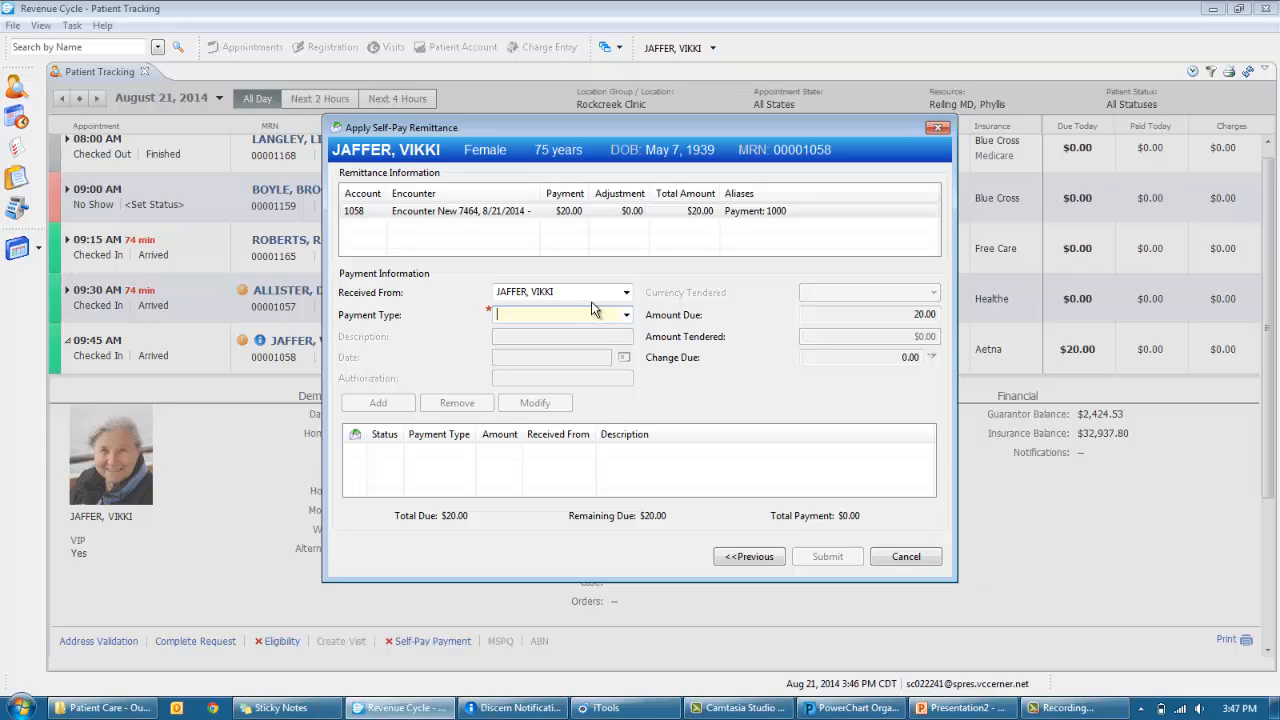
- Add a pending $20.00 check payment dated 08/21/2014 with the check number entered
text(che)
key(Tab)
text(32)
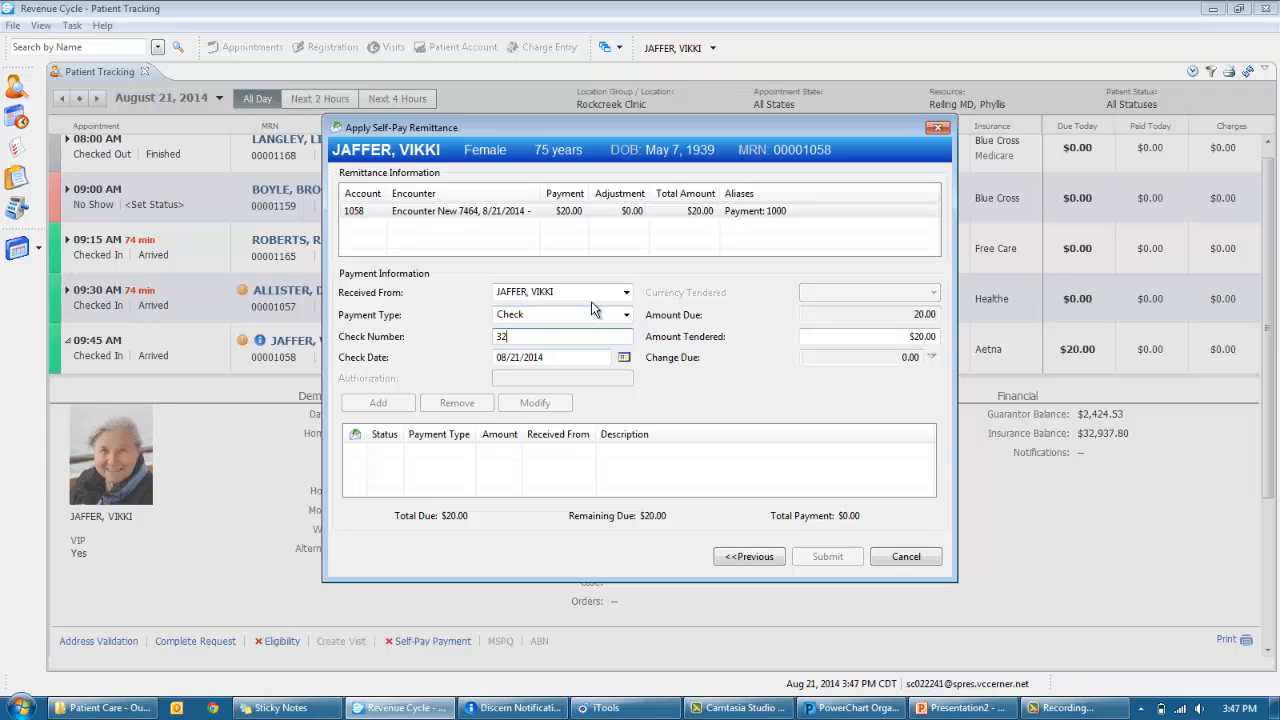
text(4525)
key(Tab)
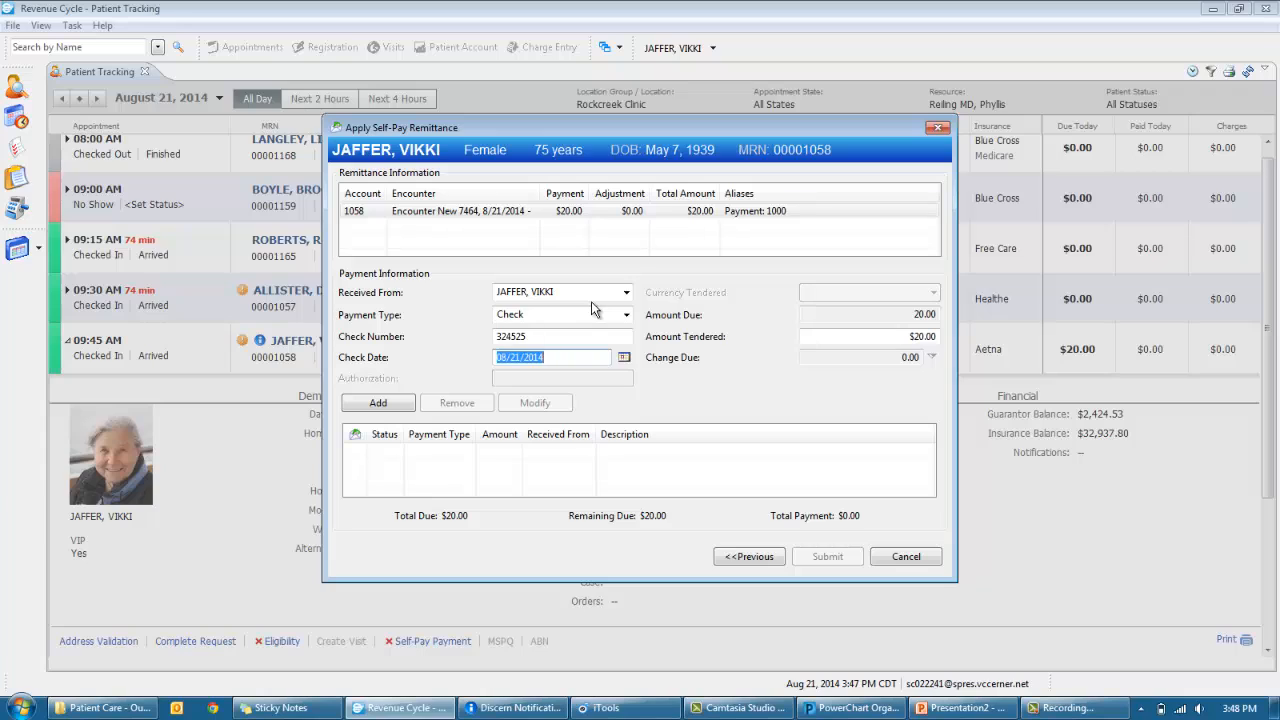
key(Tab)
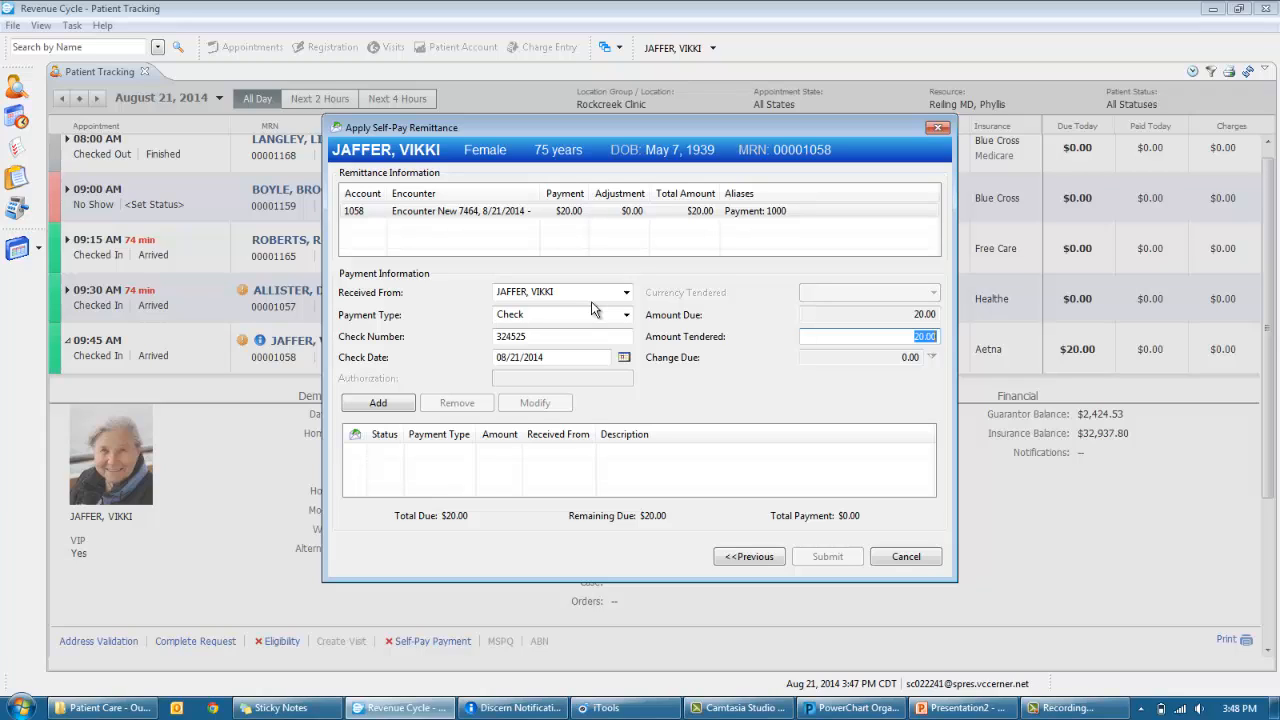
key(Tab)
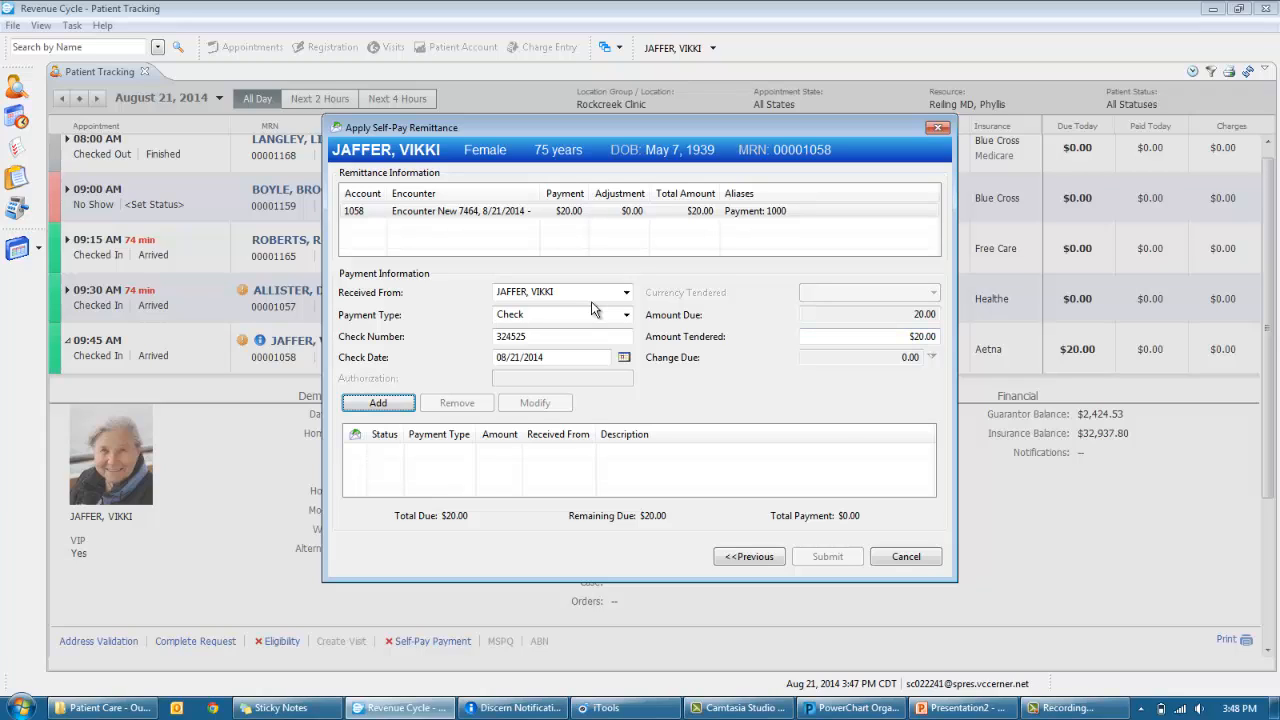
key(Return)
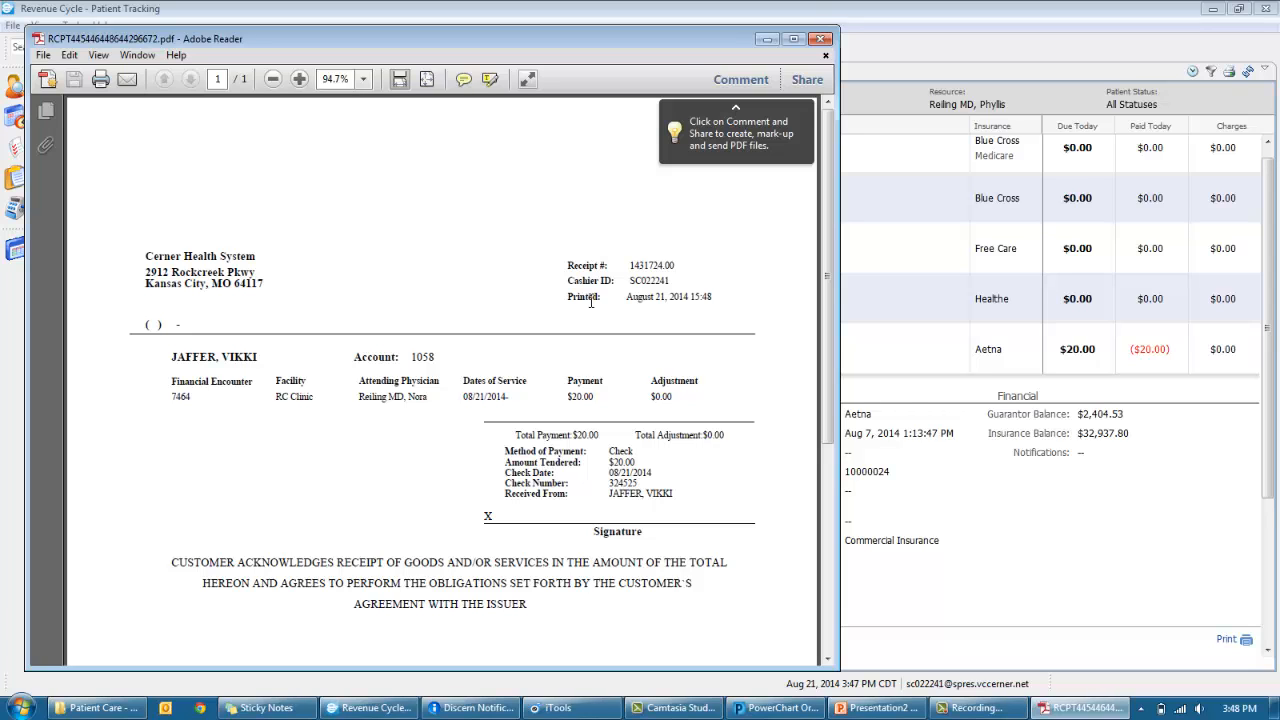
- Close the payment receipt in Adobe Reader and bring up the PowerChart Organizer schedule
click(818, 40)
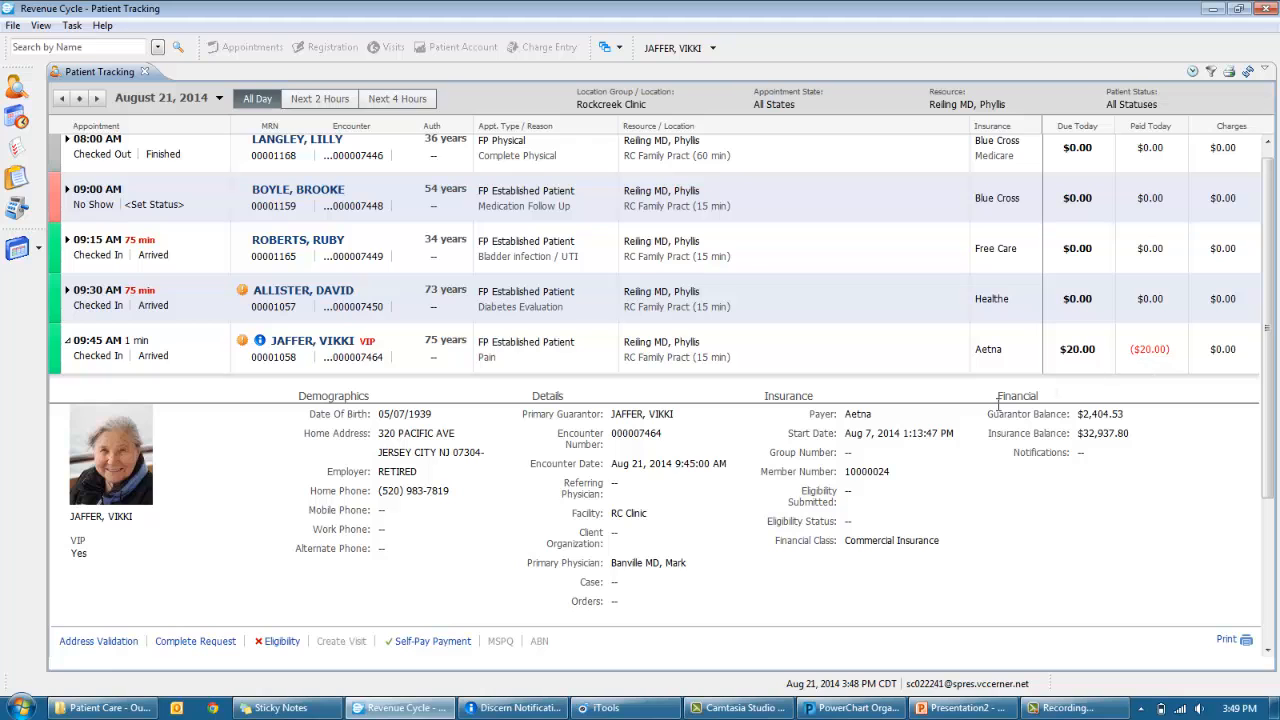
click(858, 708)
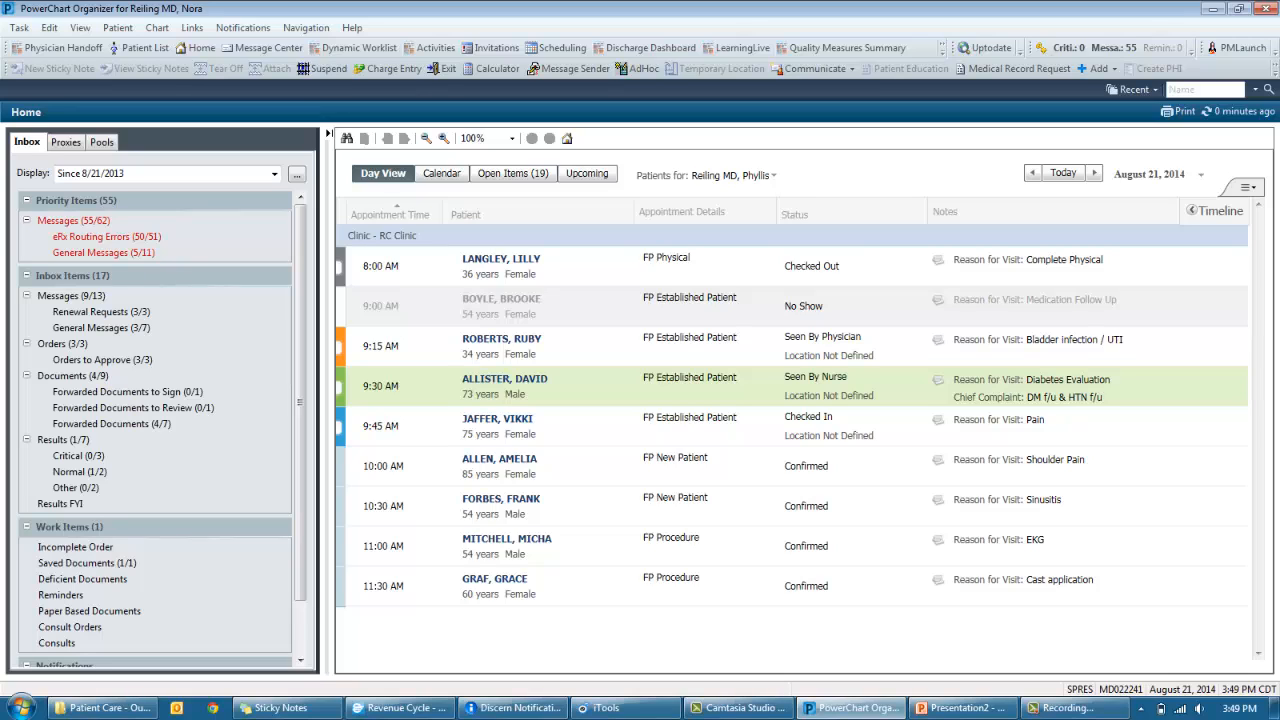
click(726, 177)
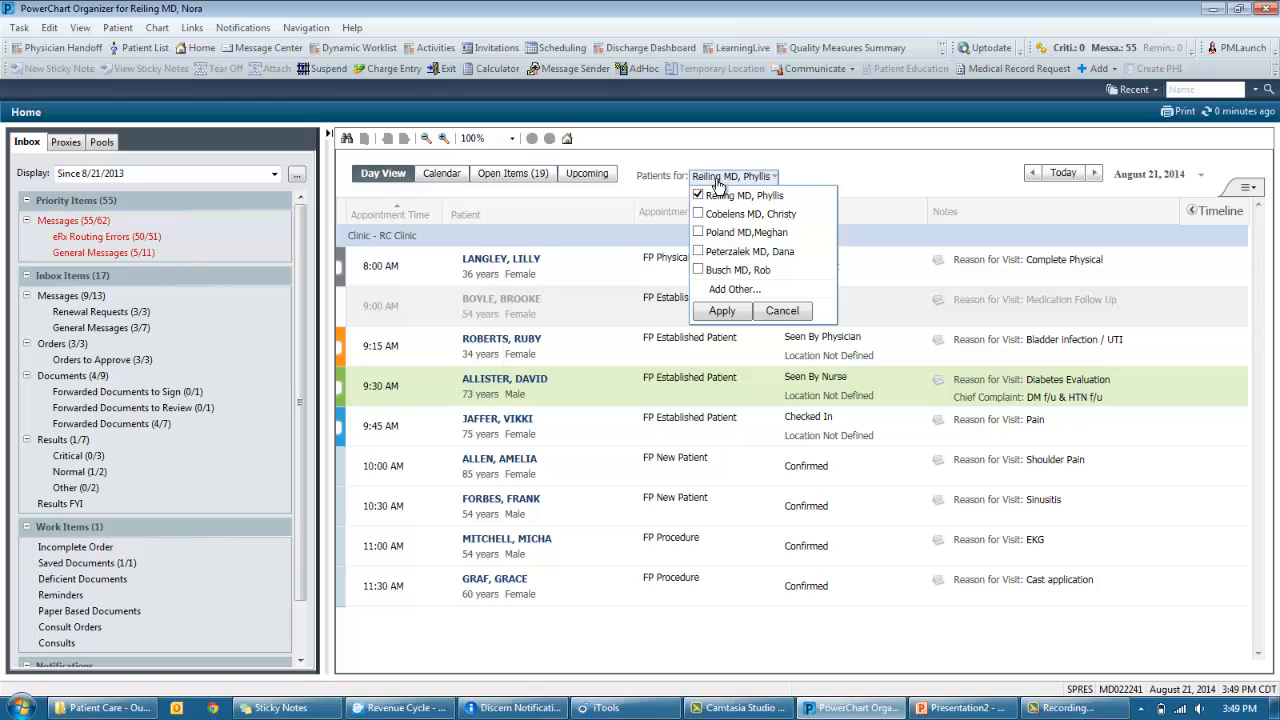
click(698, 232)
click(698, 251)
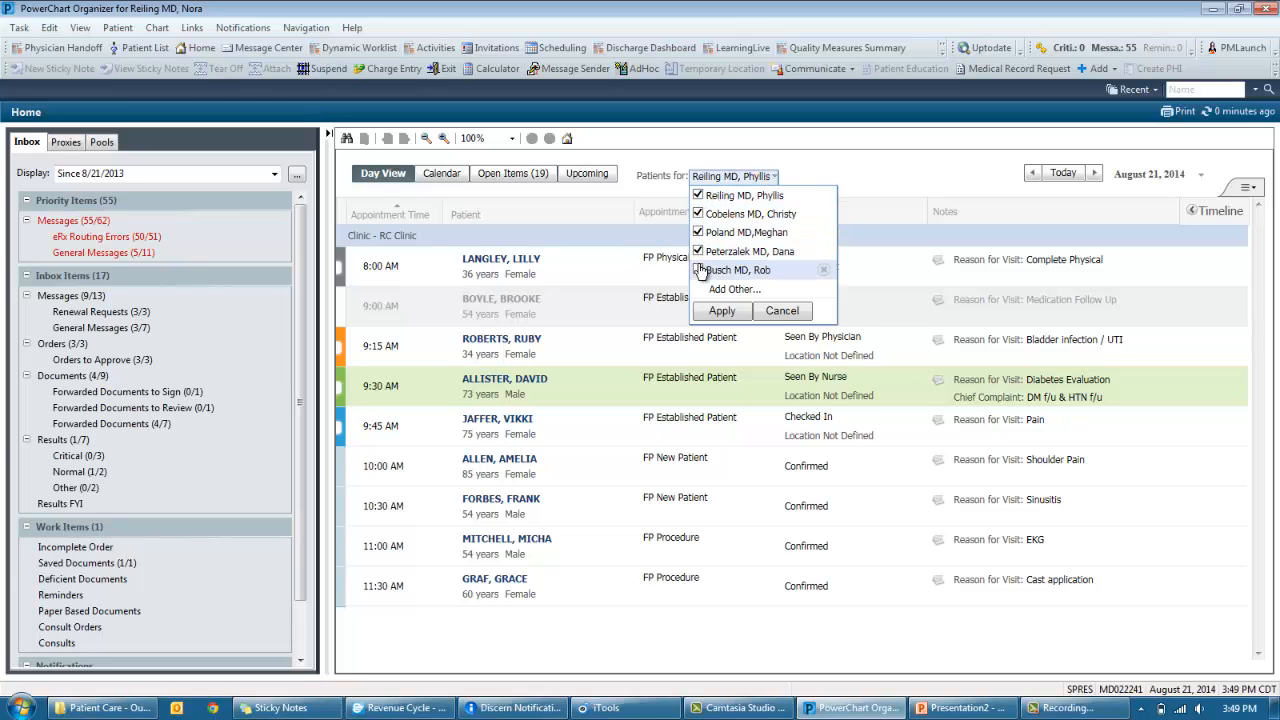
click(697, 270)
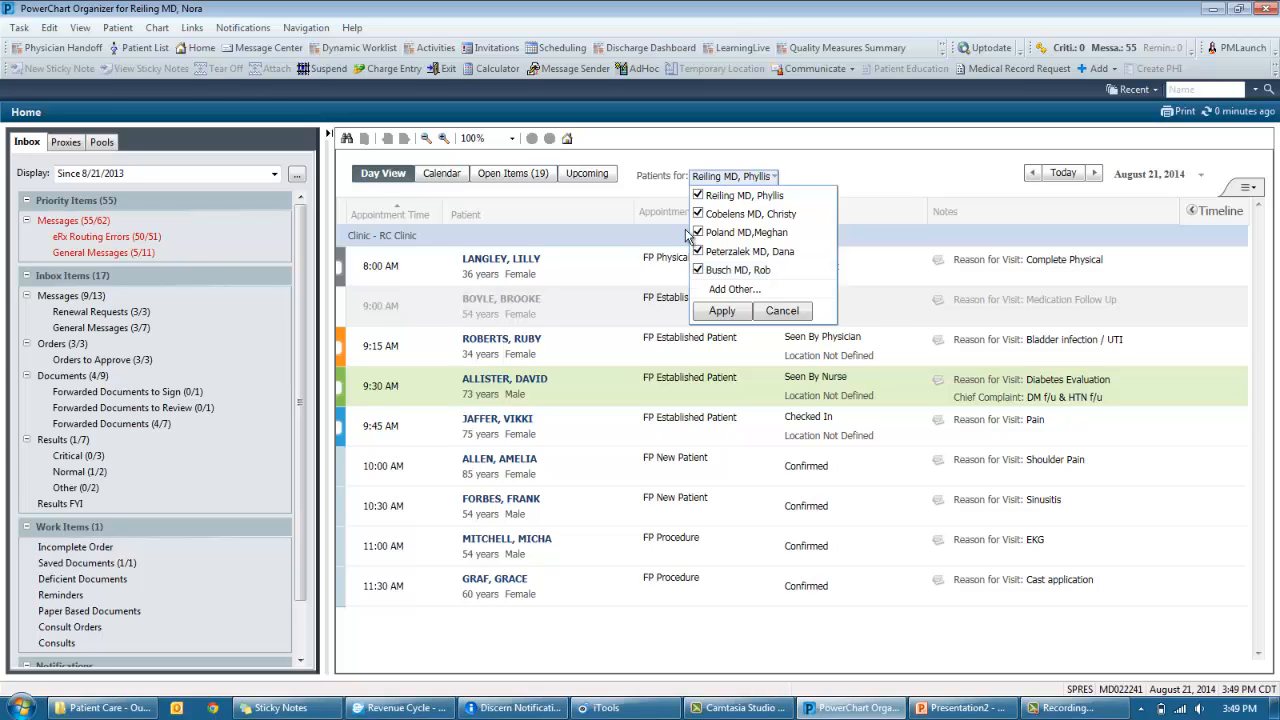
click(766, 312)
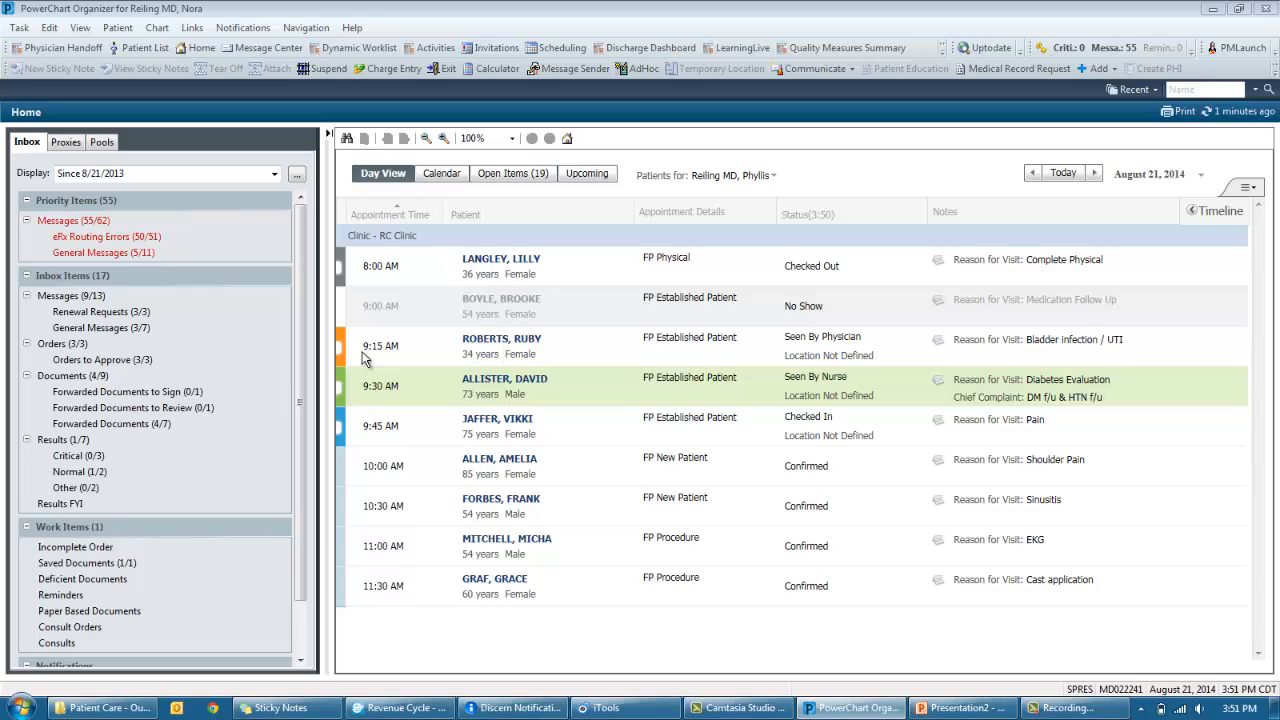
- Check open items and the weekly calendar's morning, then return to the August 21, 2014 Day View
mouse_move(350, 349)
mouse_move(575, 358)
click(513, 176)
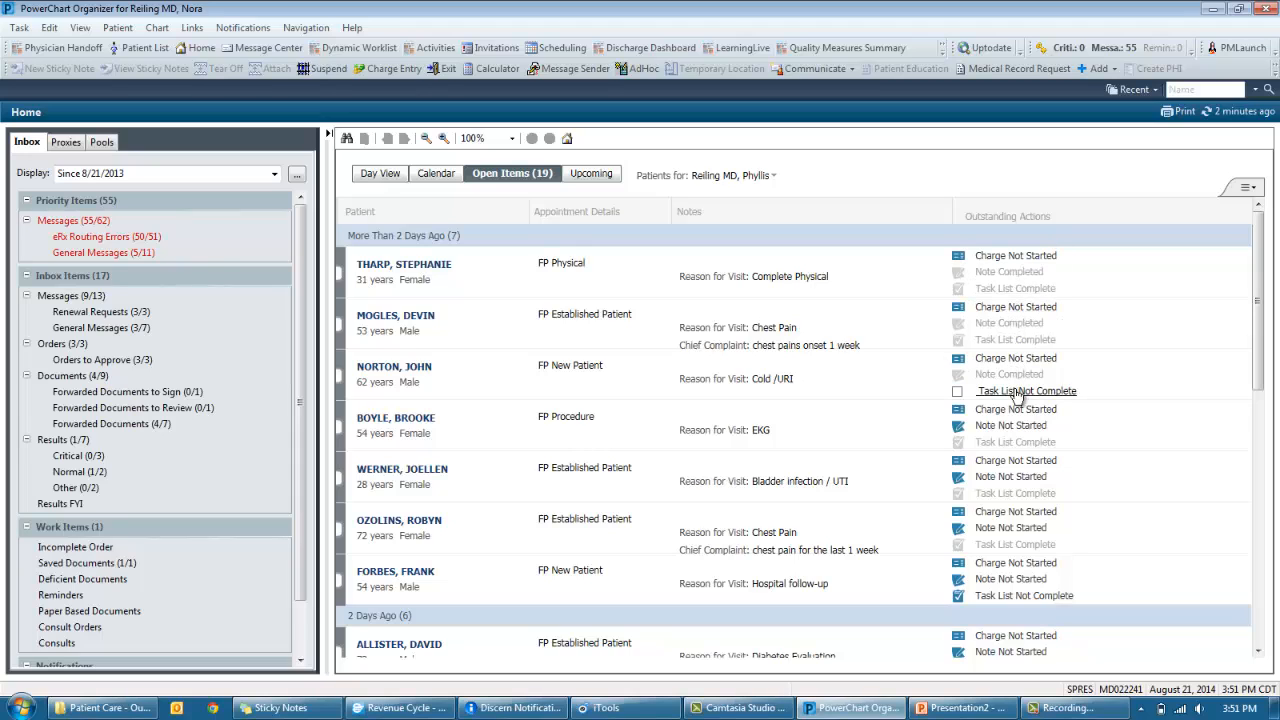
click(437, 174)
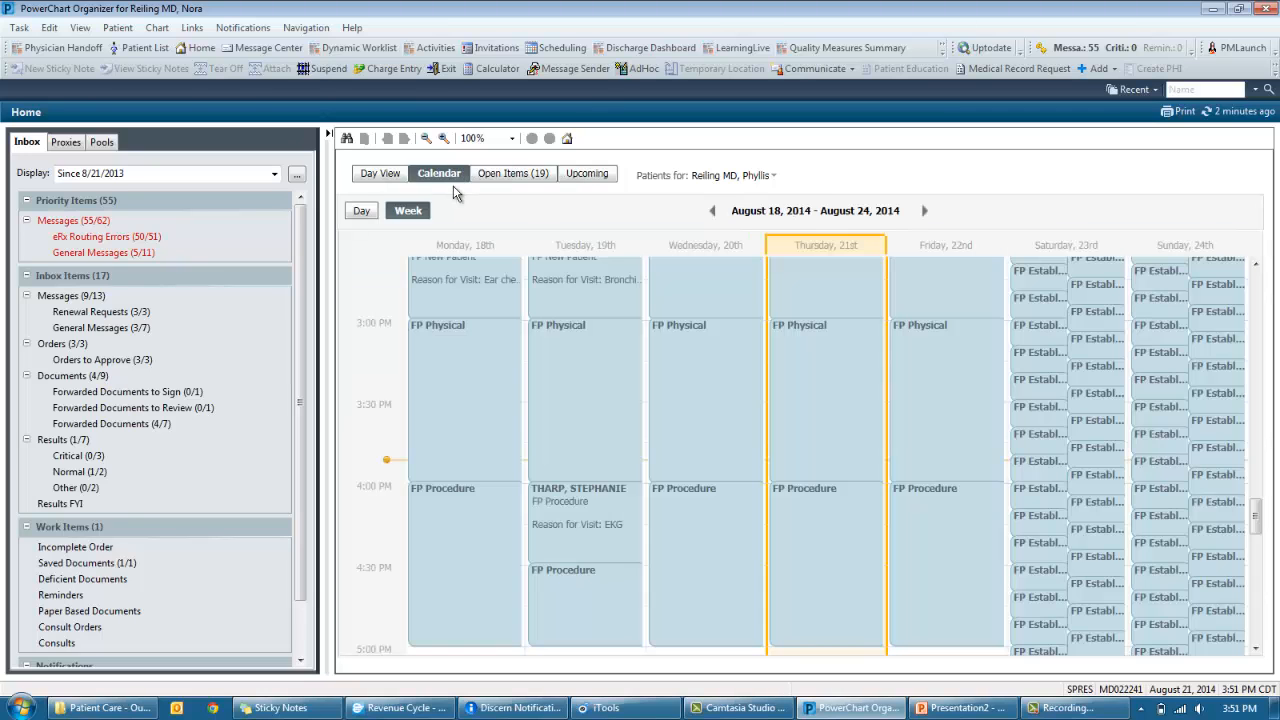
scroll(659, 462, up, 3)
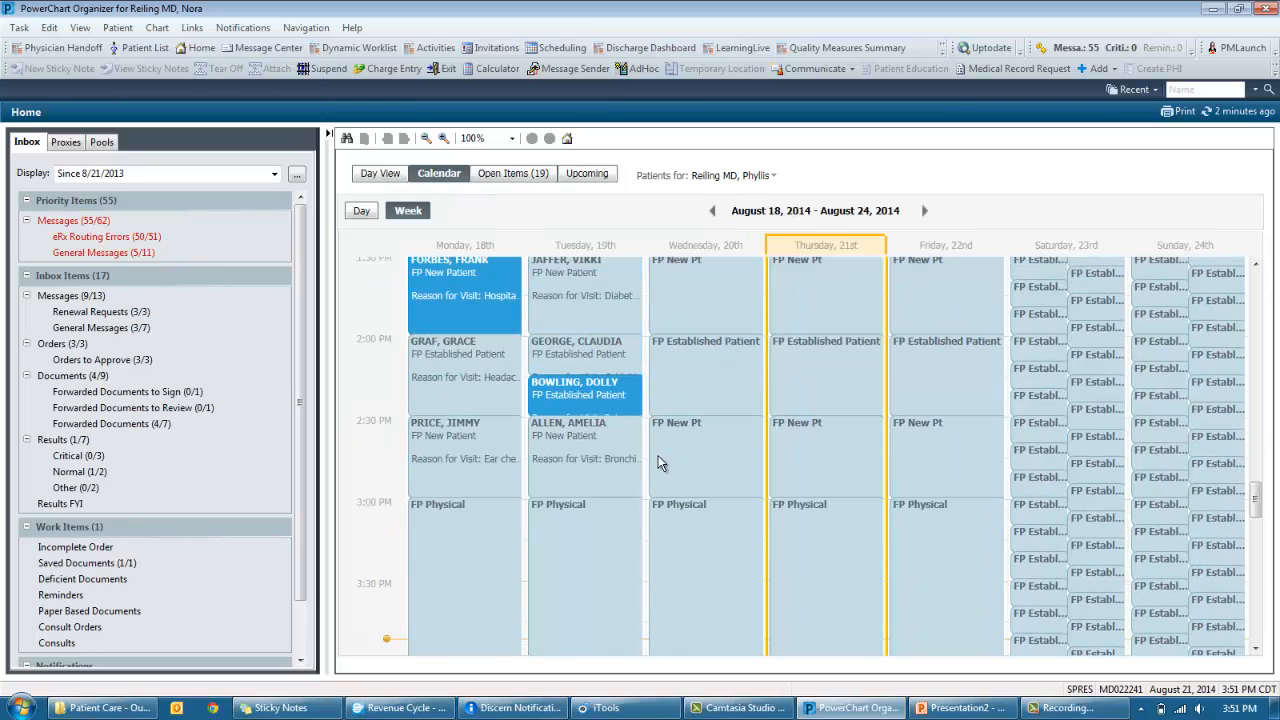
scroll(659, 462, up, 5)
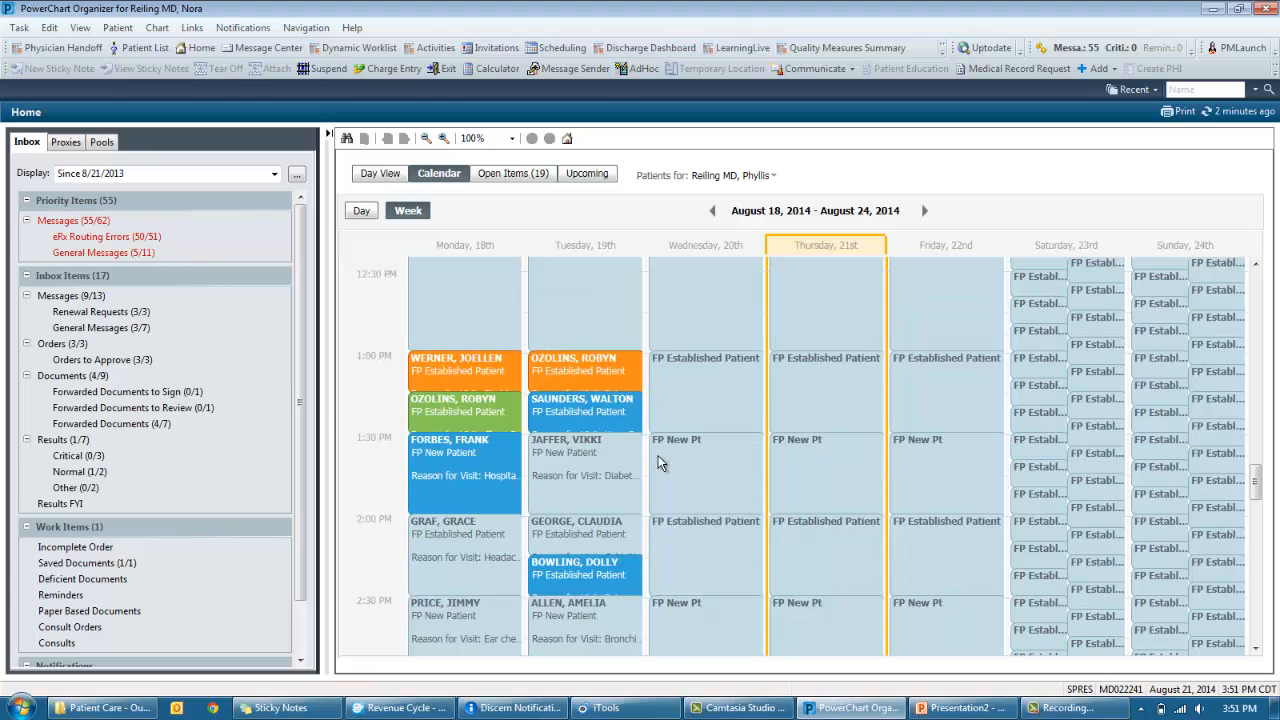
scroll(659, 462, up, 5)
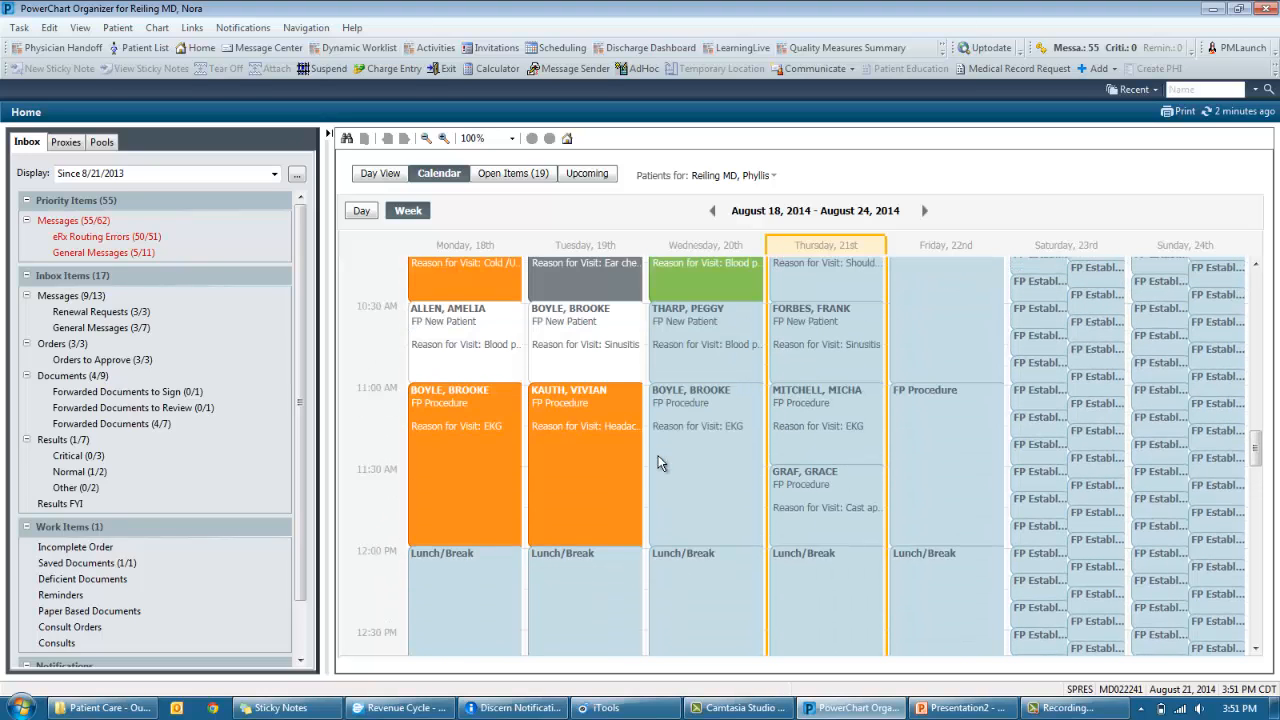
scroll(659, 462, up, 2)
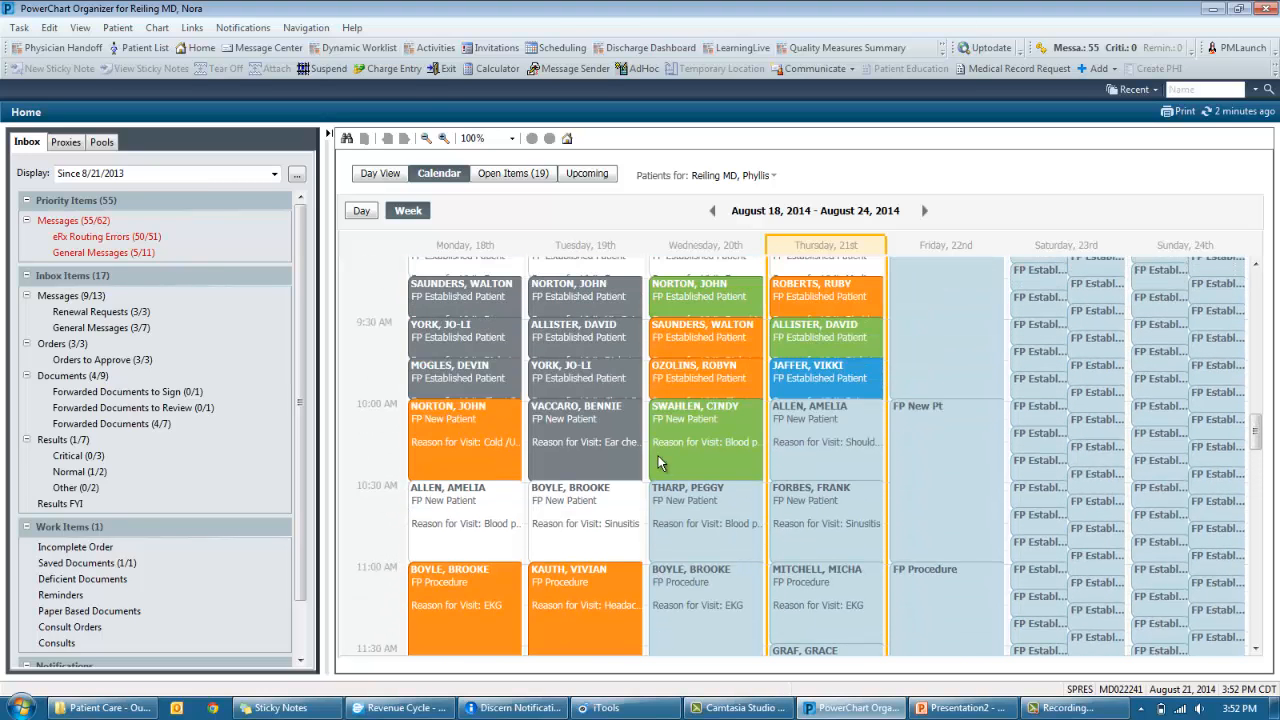
scroll(659, 462, up, 4)
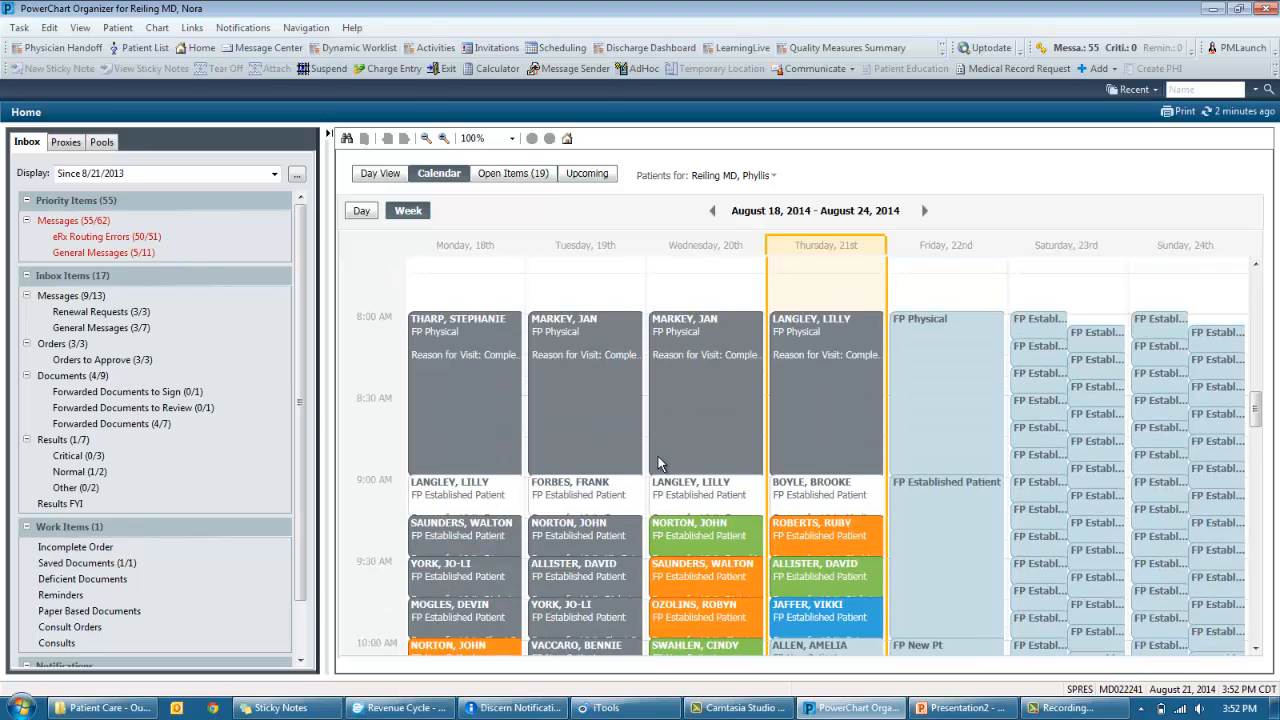
click(391, 177)
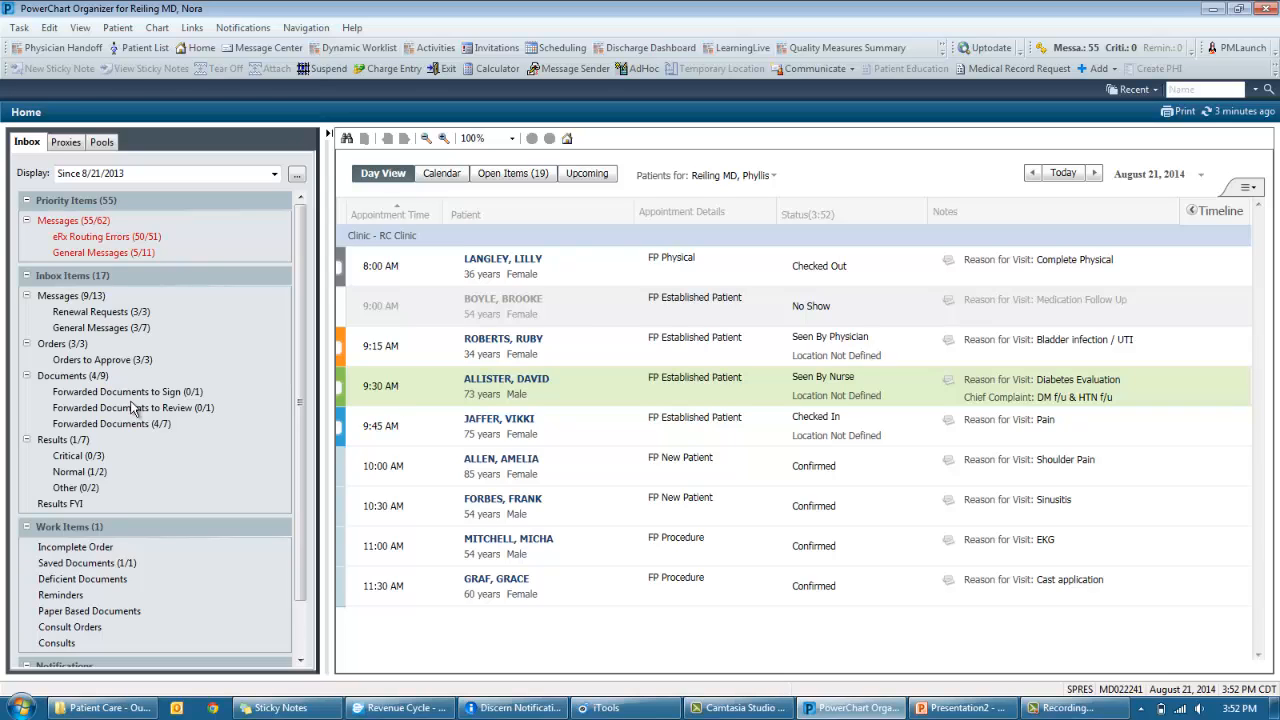
- Open the forwarded Triglyceride result from Inbox Results and show the HDL, LDL and Trig trends
click(84, 438)
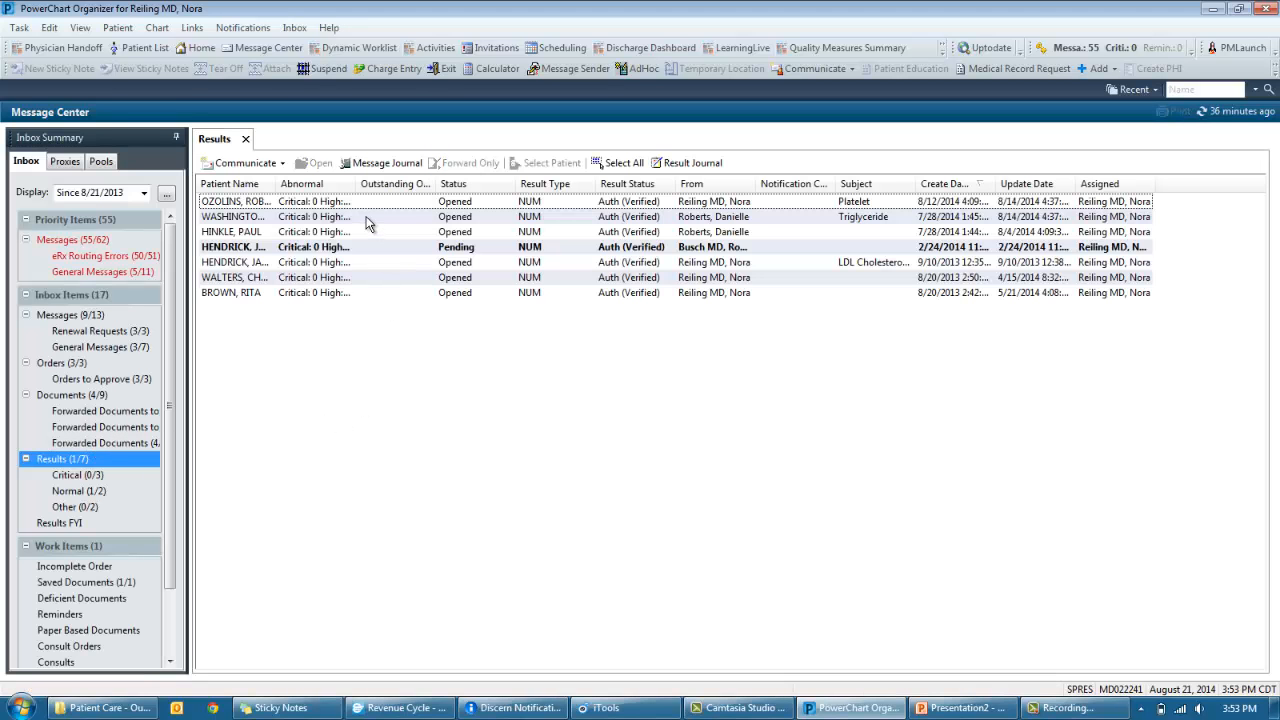
click(366, 218)
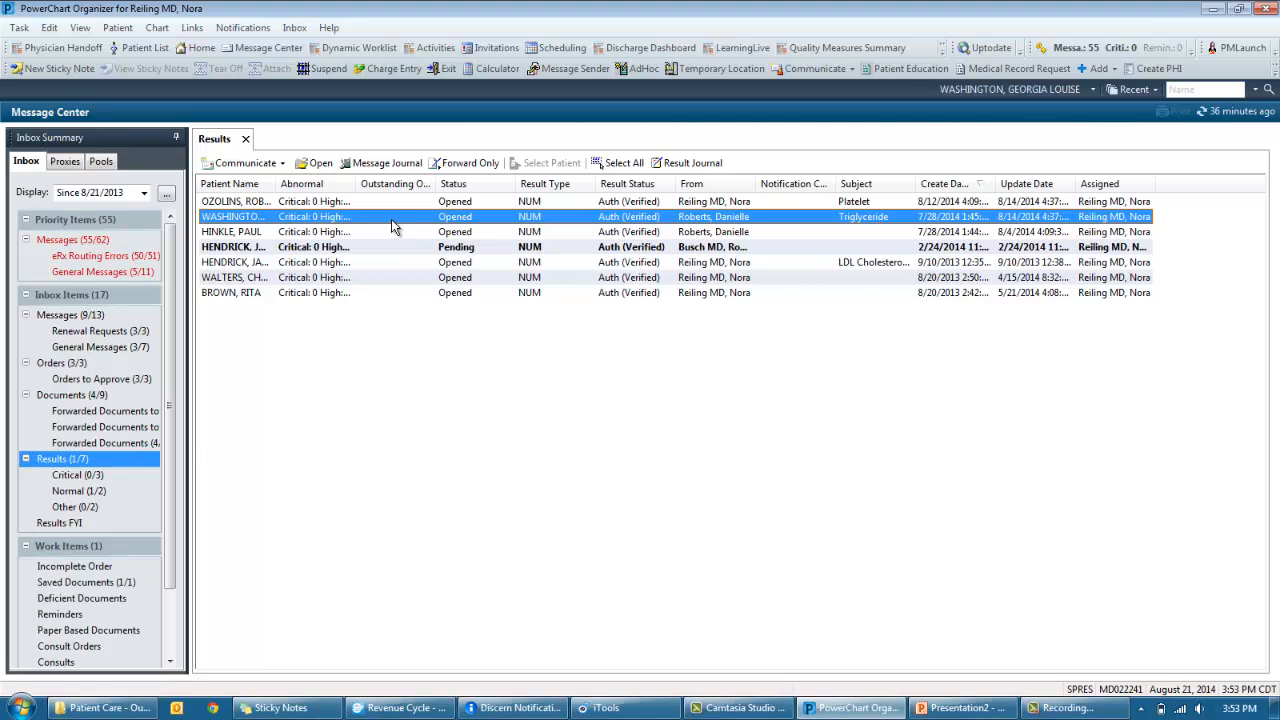
double_click(391, 219)
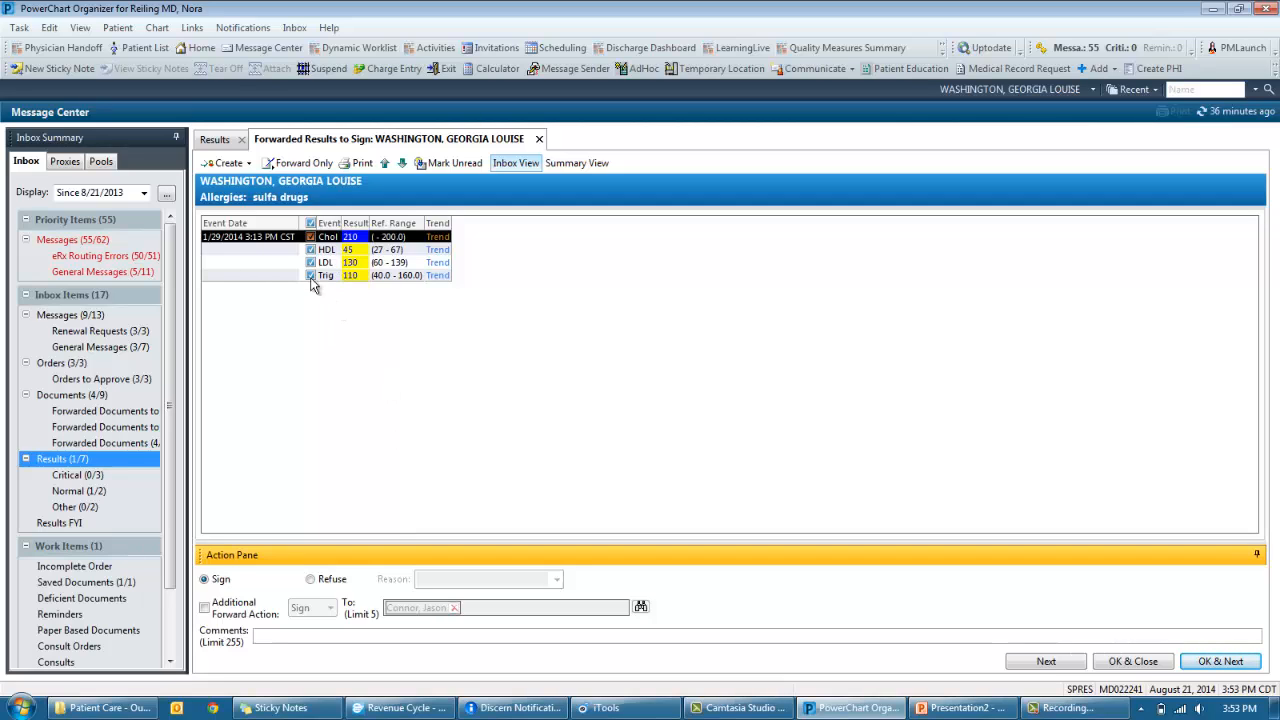
click(437, 250)
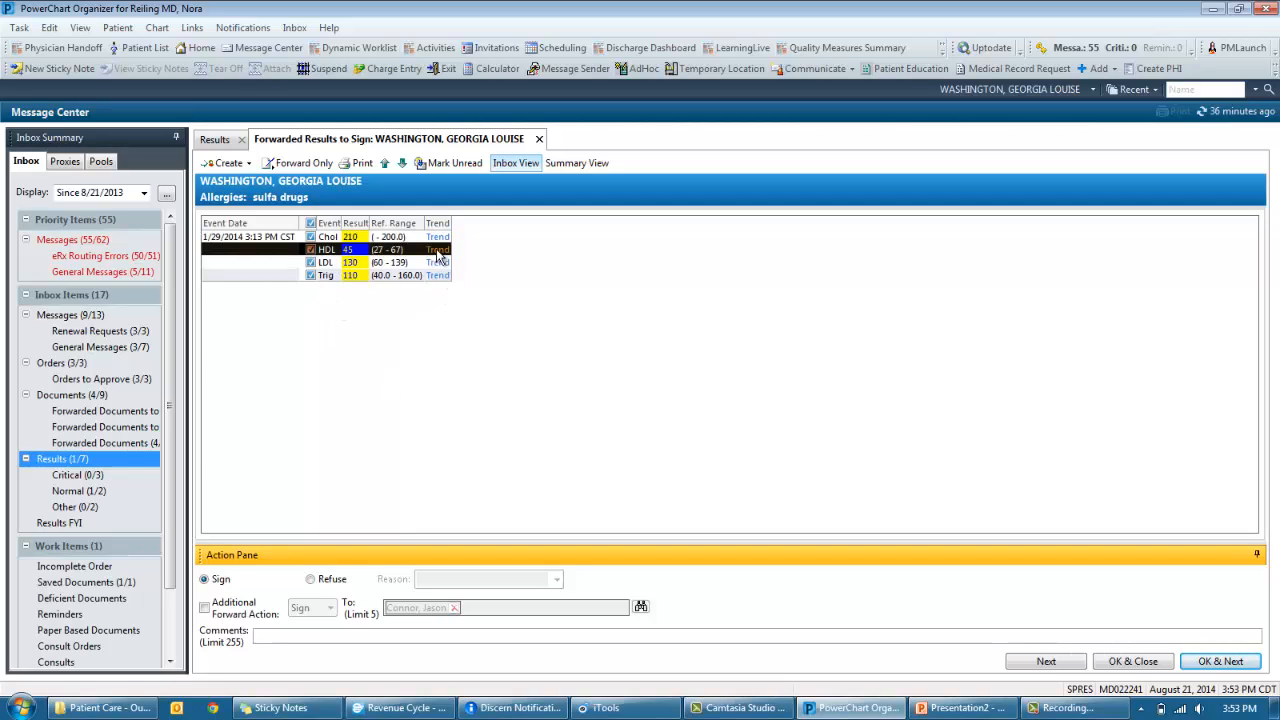
click(436, 263)
click(434, 275)
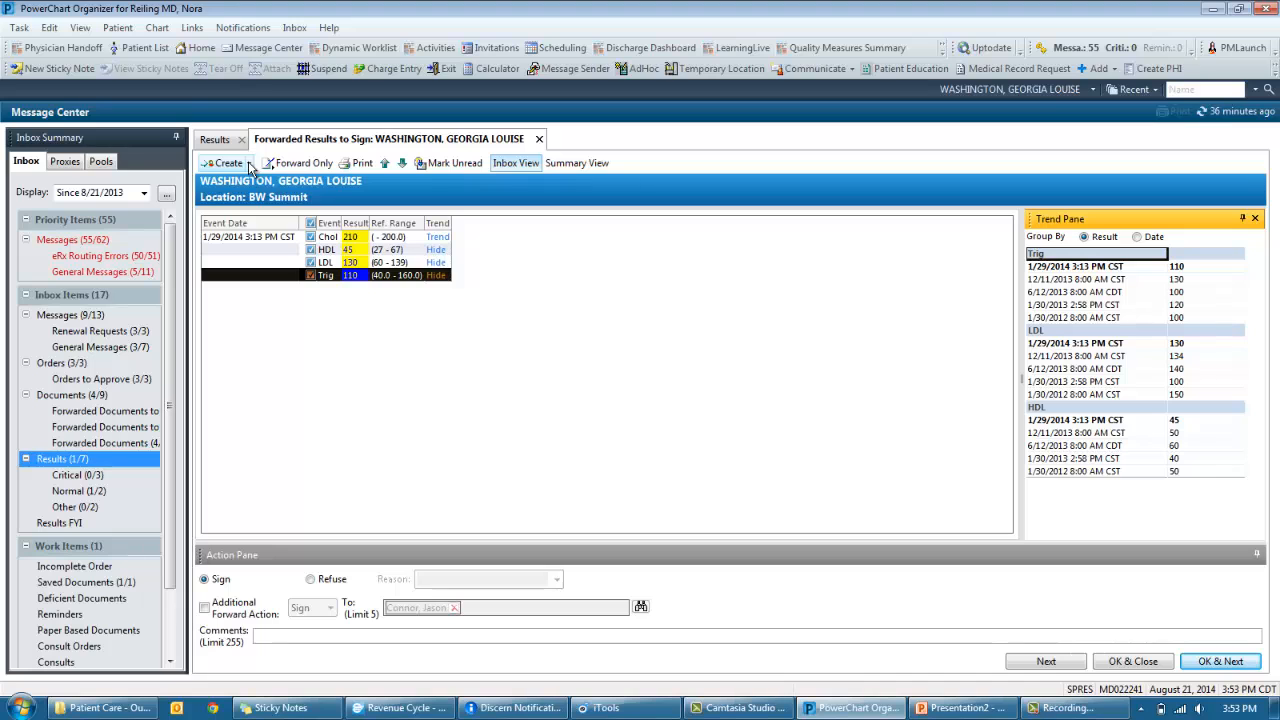
- Preview a normal-results letter from Create > Letter, then discard it
click(249, 165)
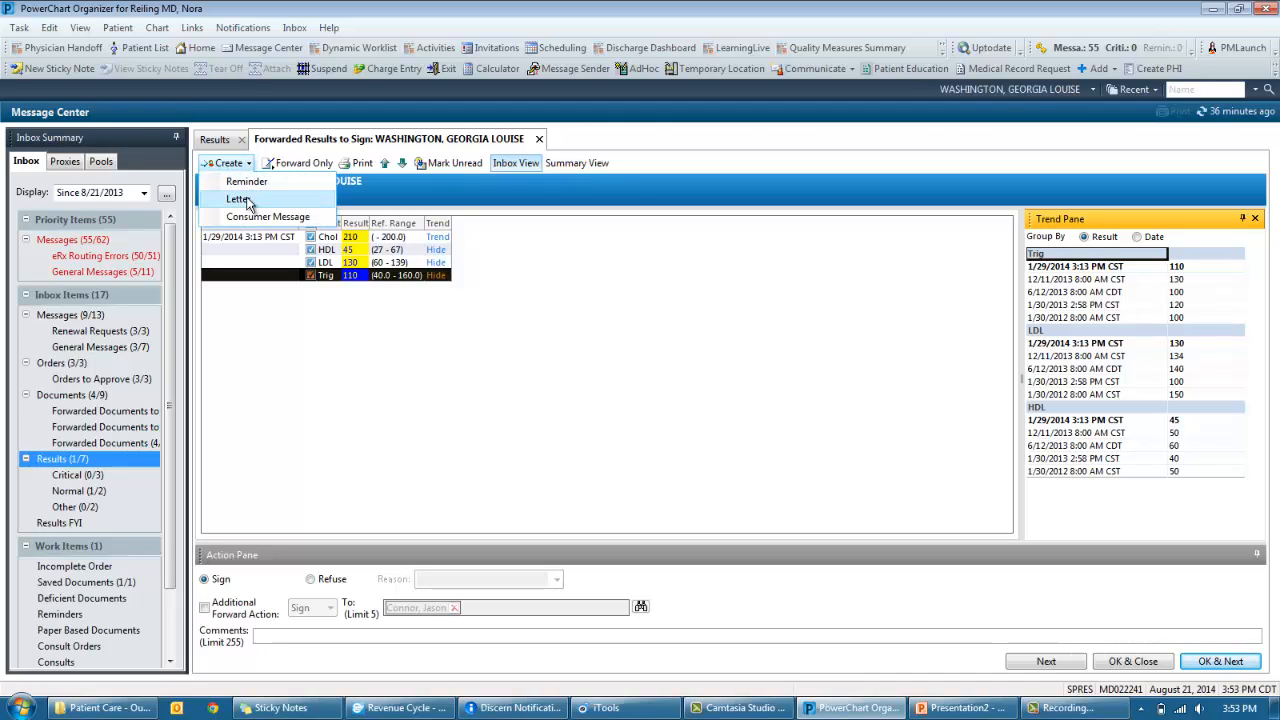
click(240, 199)
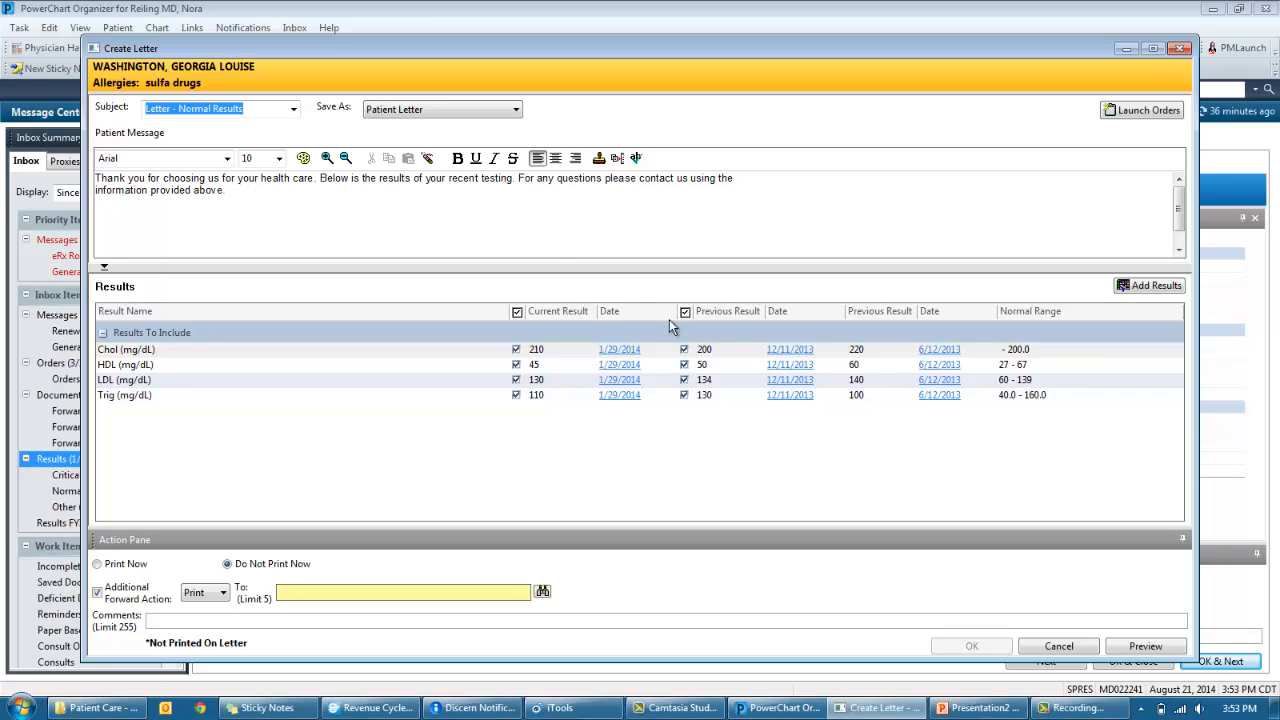
click(1155, 645)
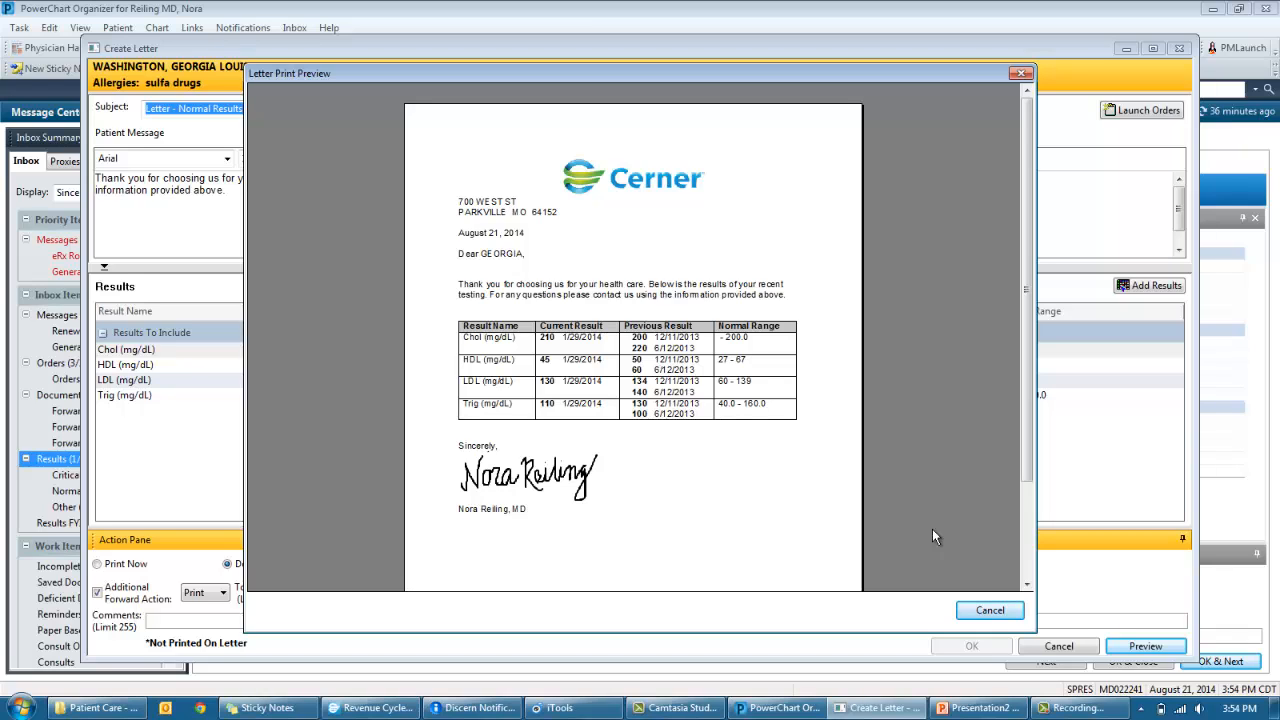
click(988, 610)
click(1050, 646)
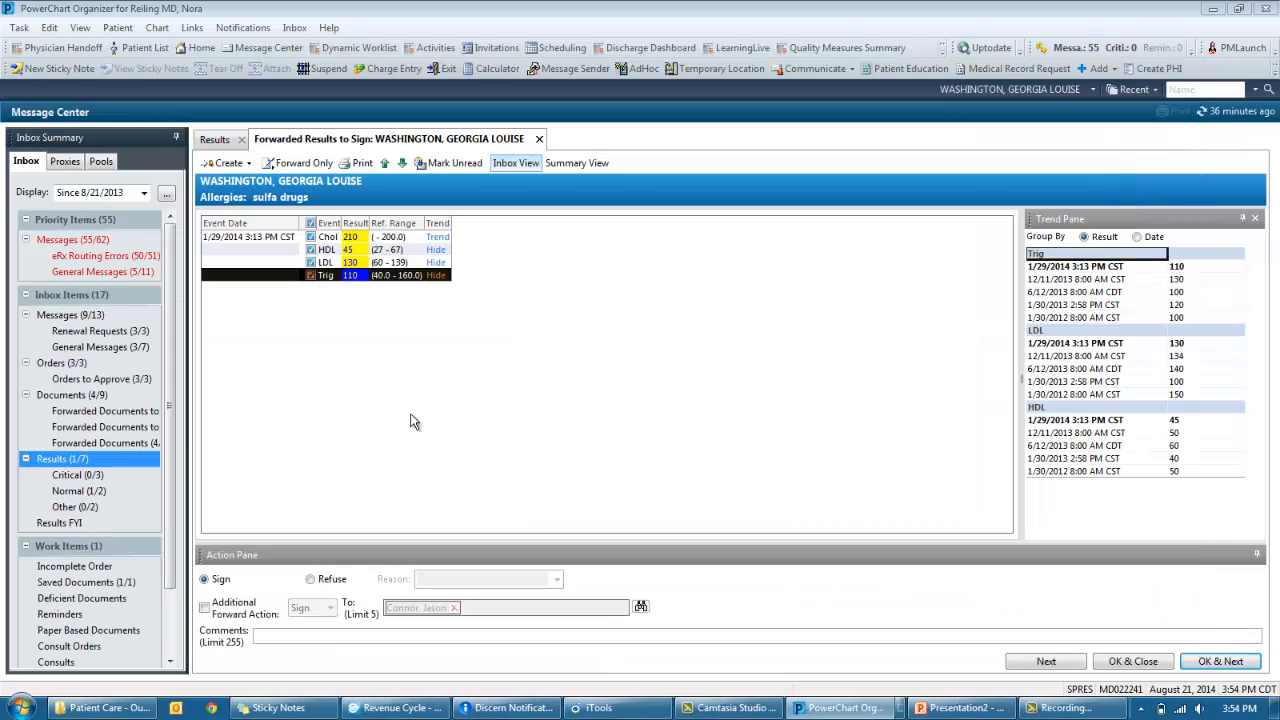
- Close the forwarded results, return Home, and bring up the mirrored iPad app
click(249, 166)
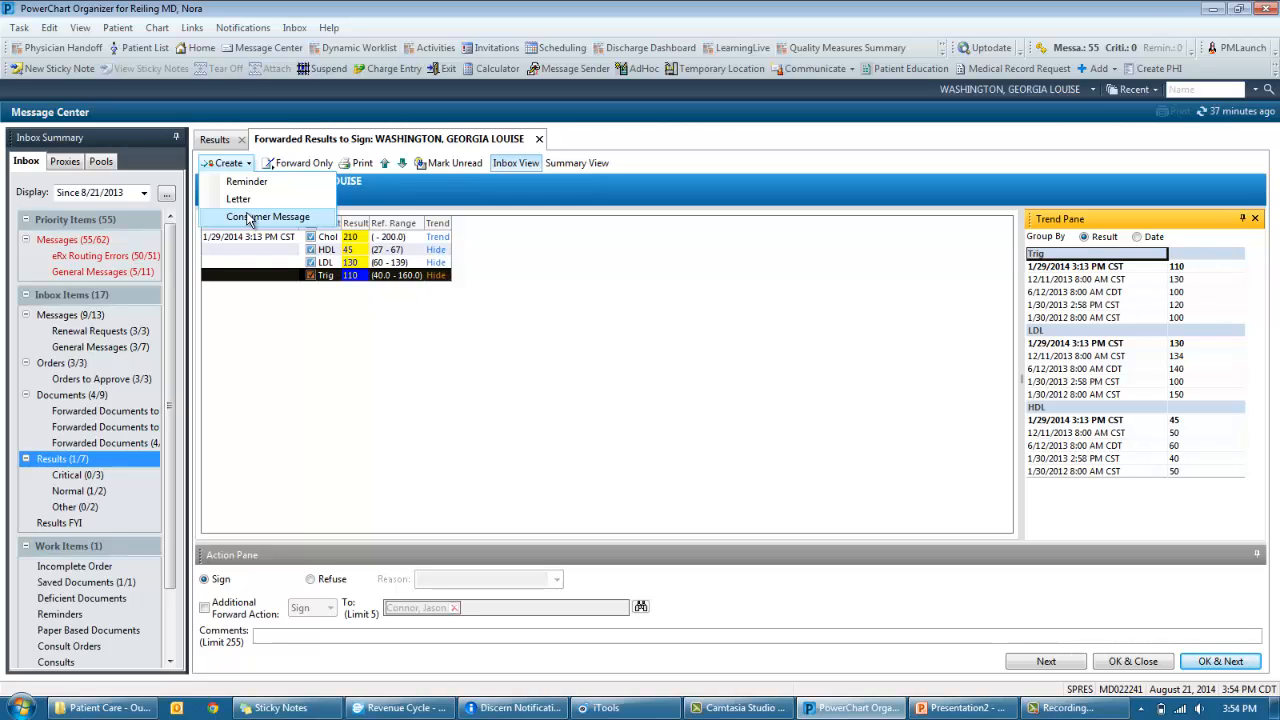
click(539, 139)
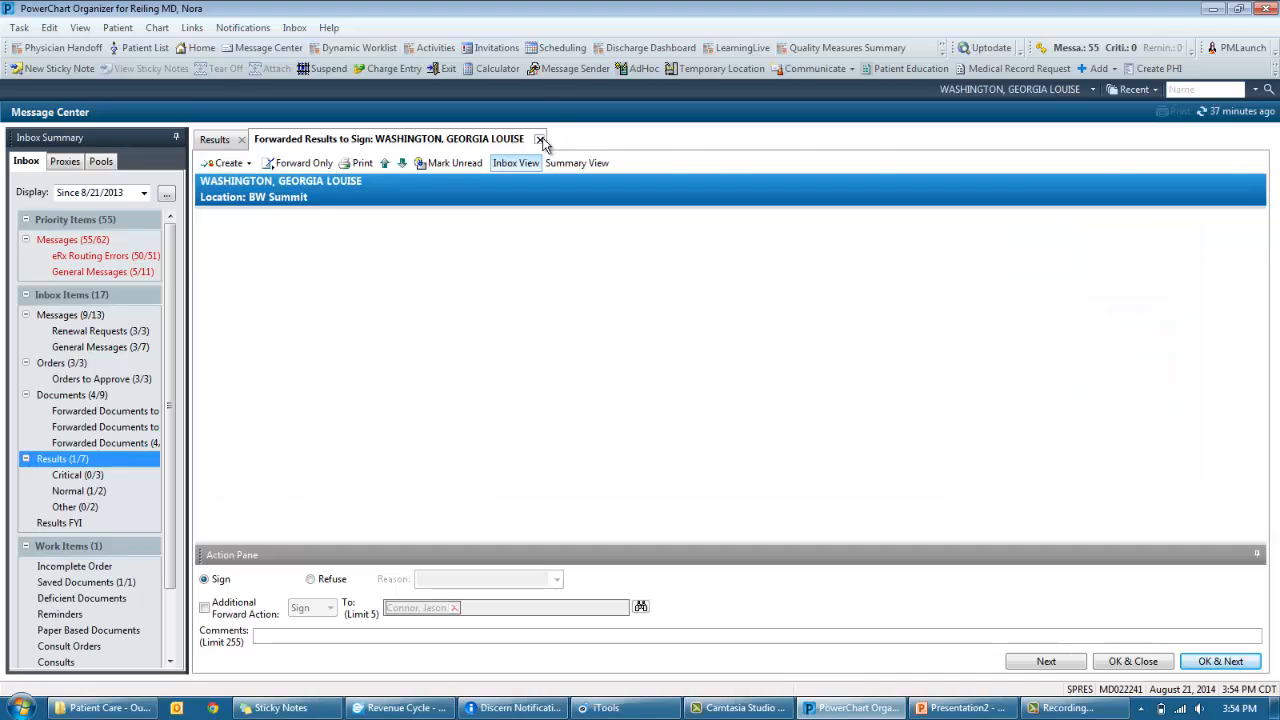
click(200, 47)
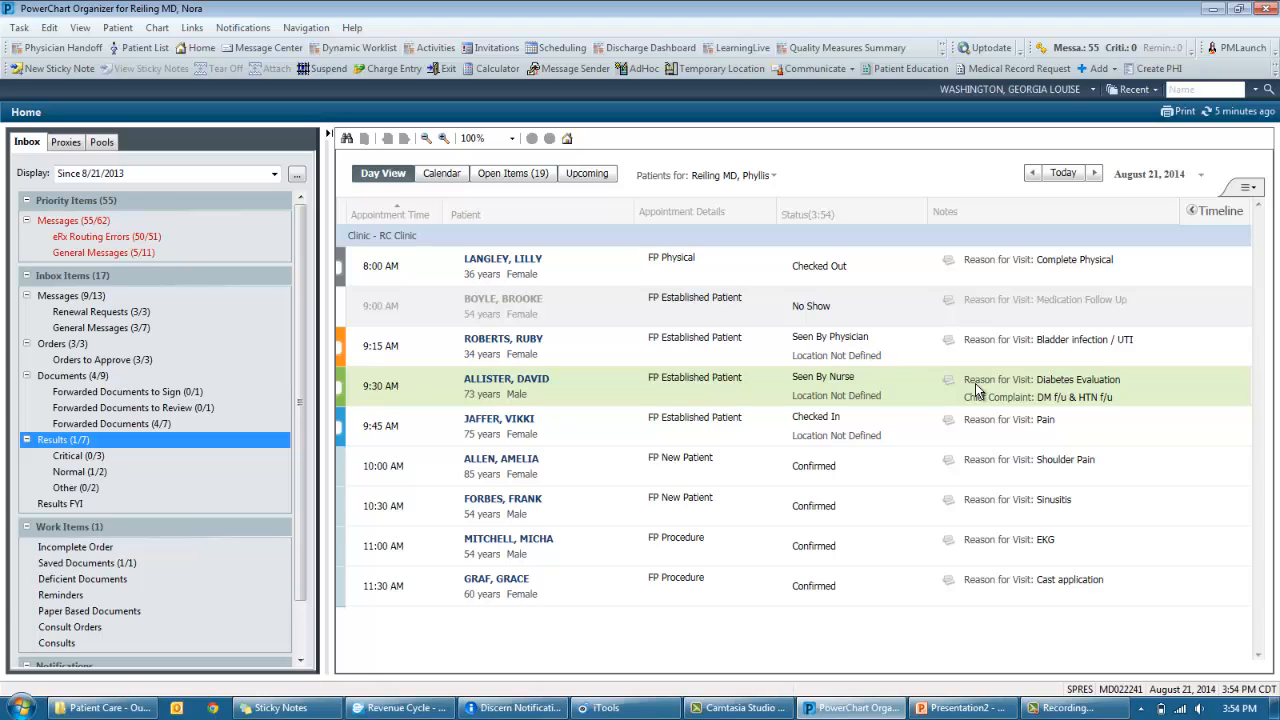
click(606, 705)
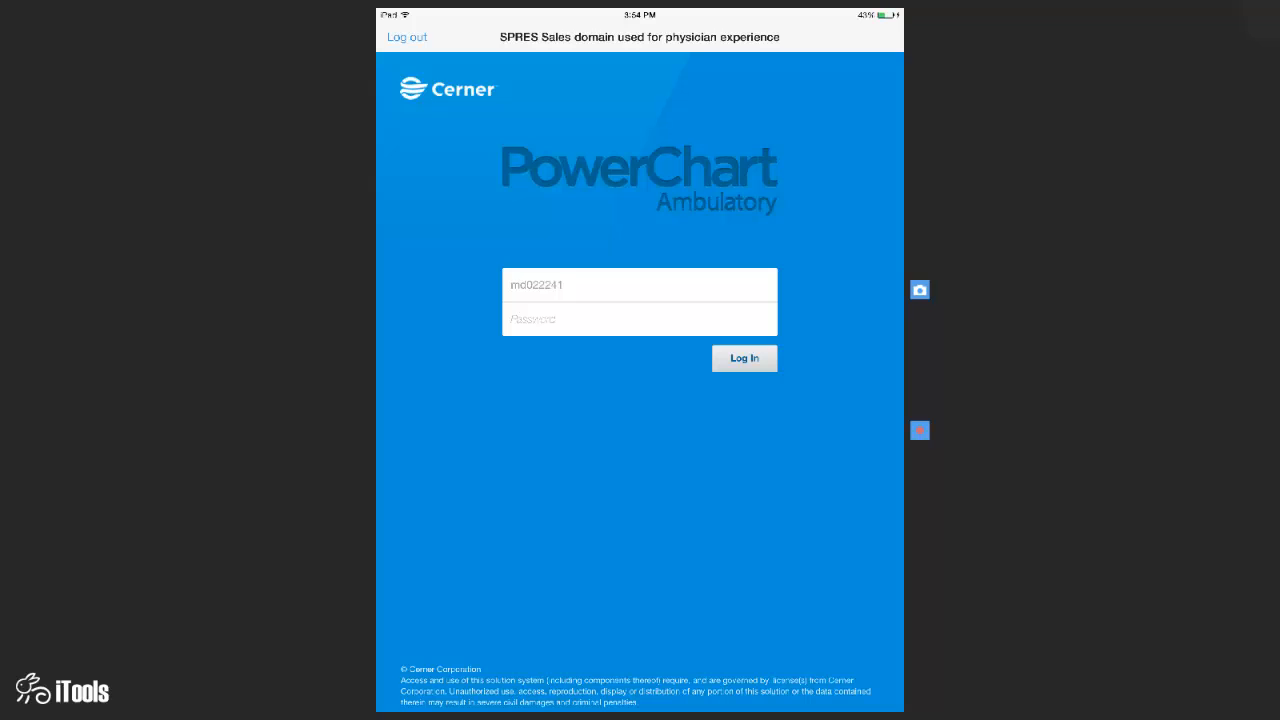
- Log in to PowerChart Ambulatory by entering the account password
click(640, 319)
text(•e)
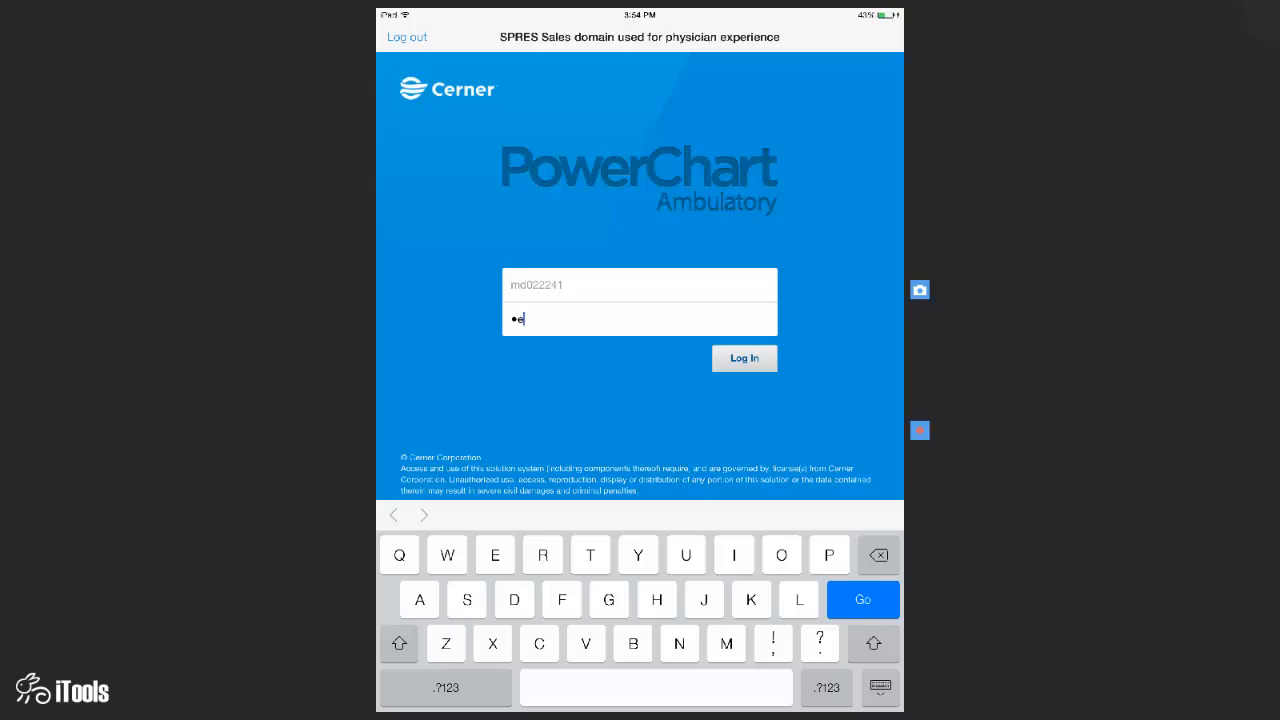
text(•••r)
key(Return)
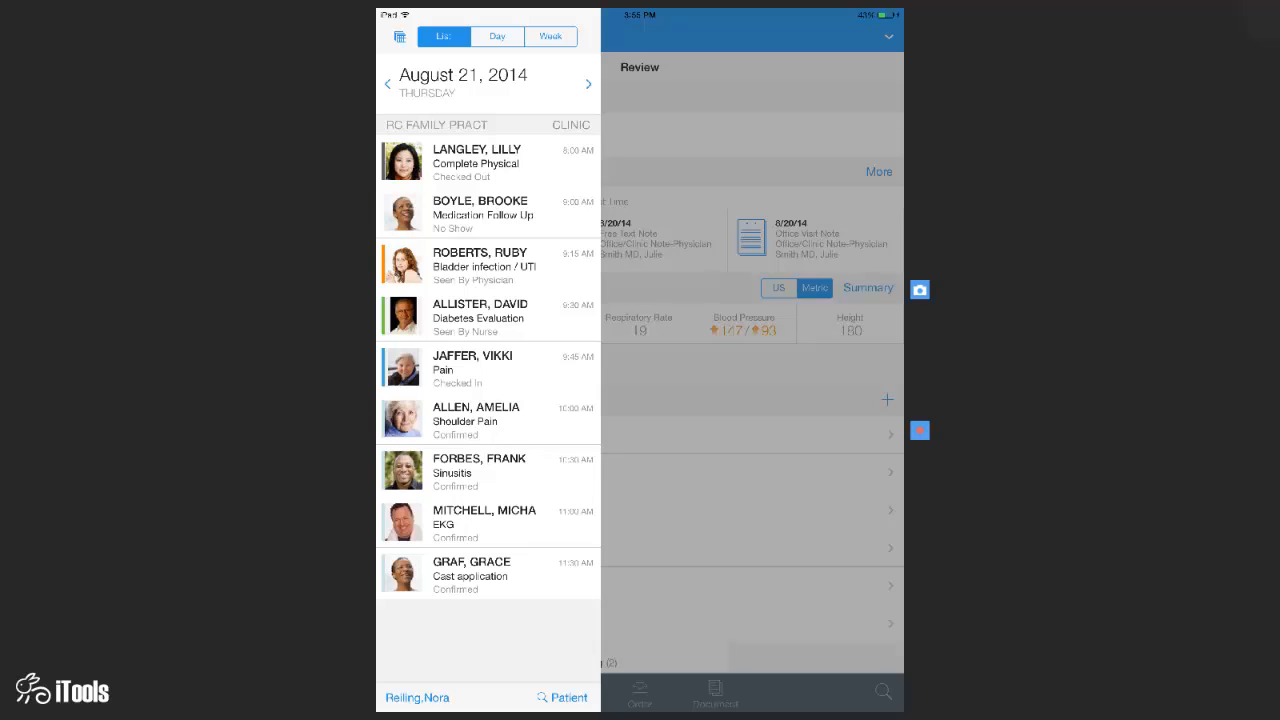
- Browse the Day and Week schedules, pick Thursday August 21, and open the 9:30 AM Diabetes Evaluation patient
click(497, 36)
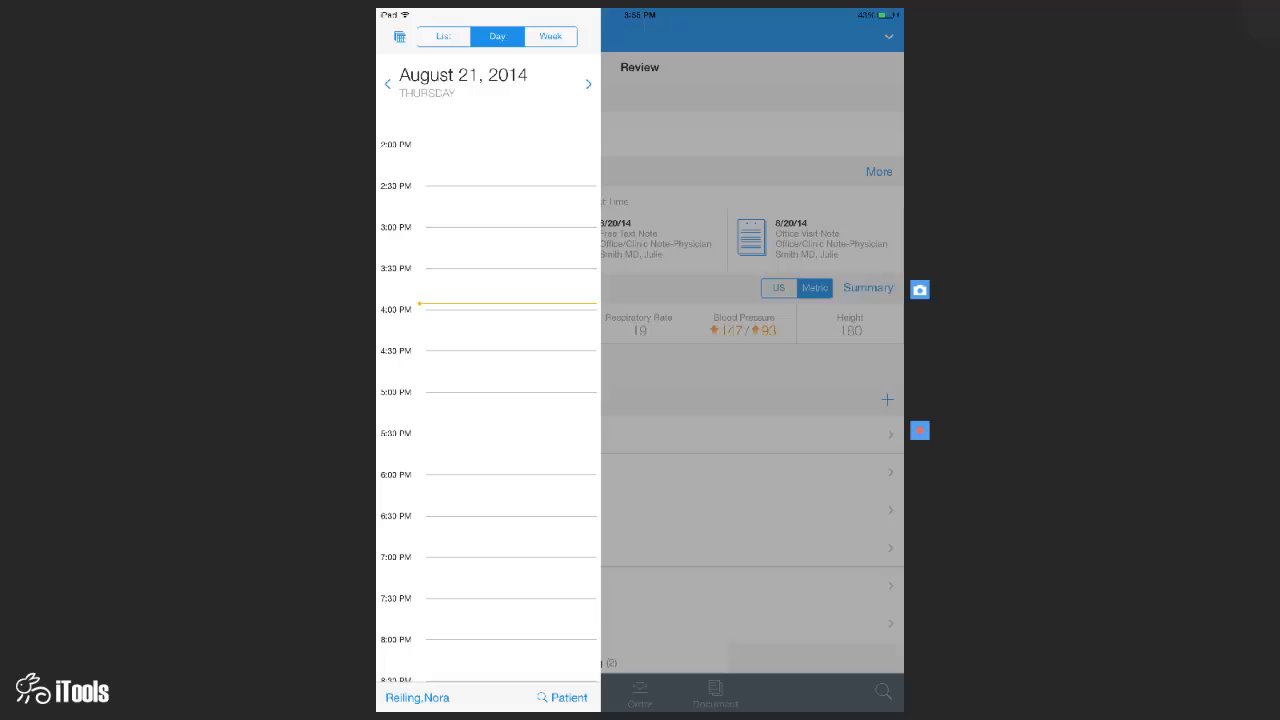
scroll(488, 400, up, 6)
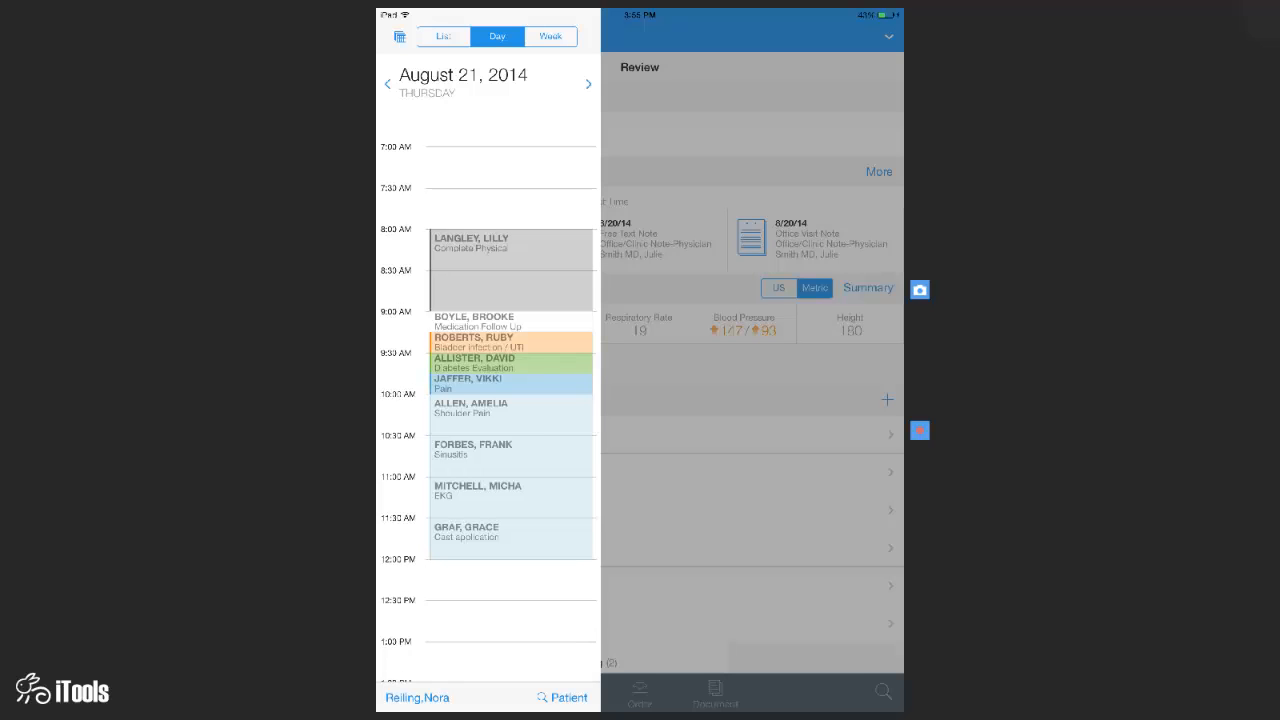
click(550, 36)
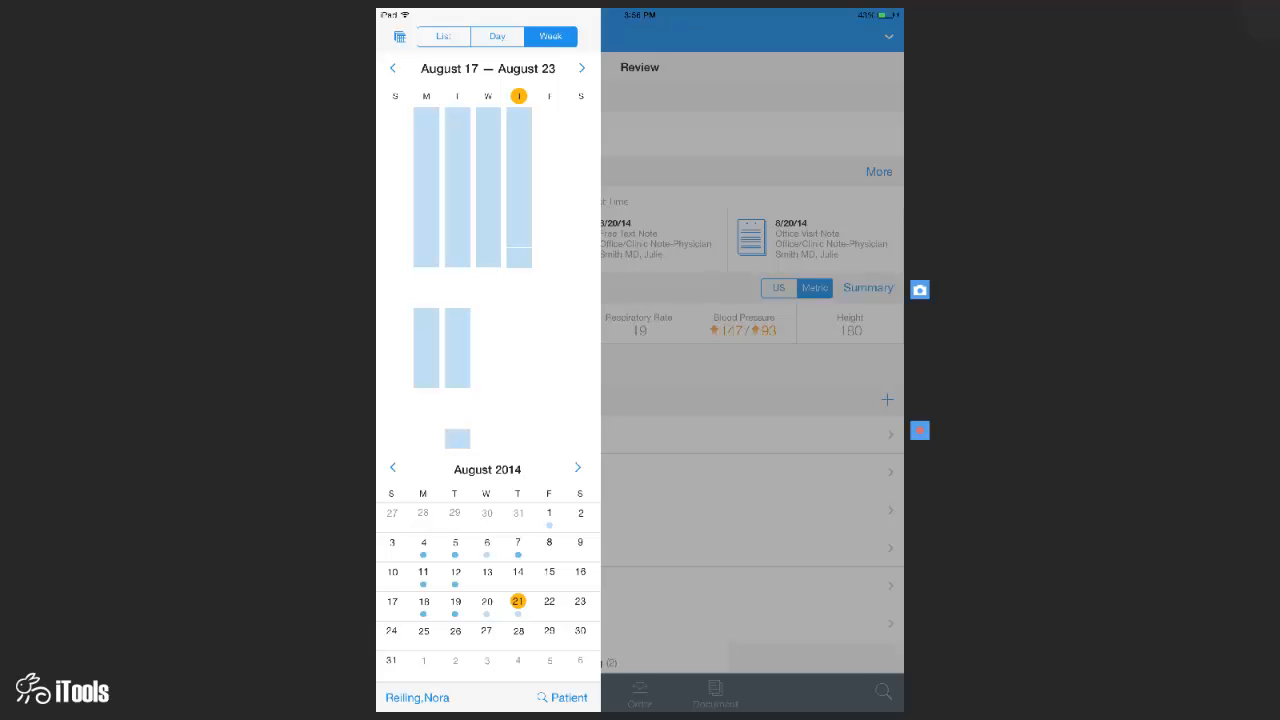
click(519, 230)
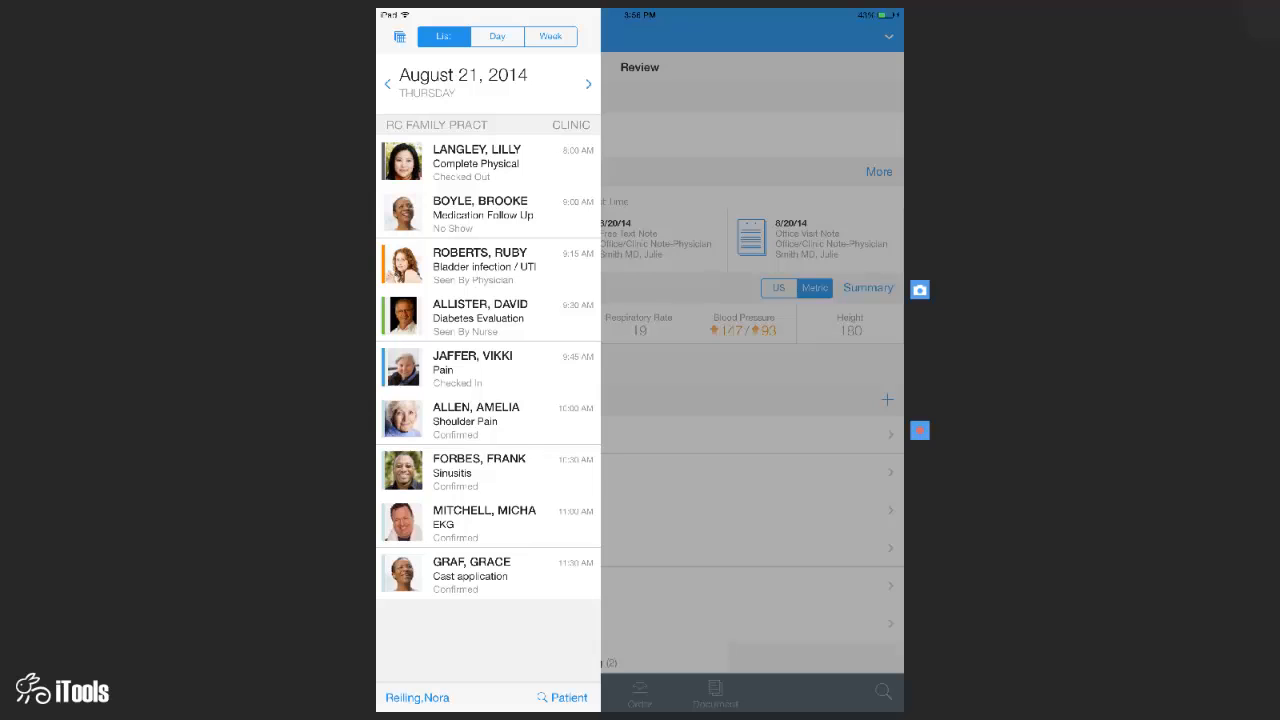
click(480, 315)
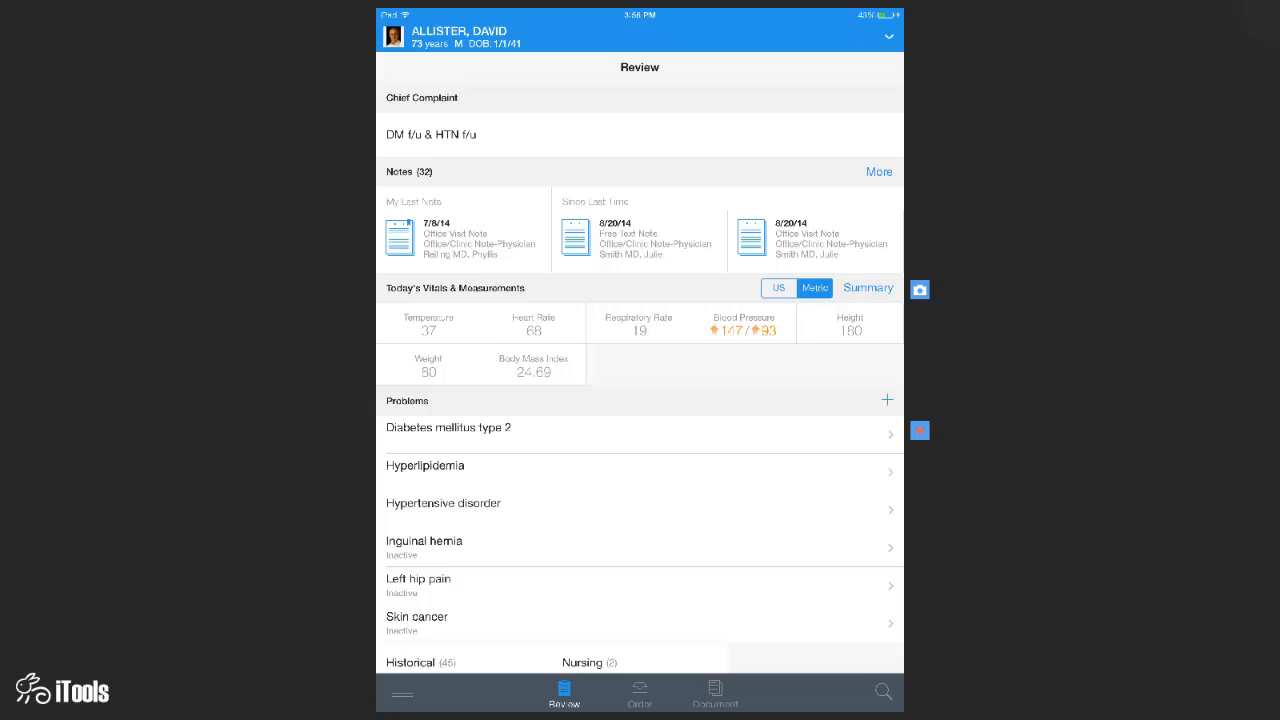
- Scroll the Review summary to the Notes section and open More for the full notes list
scroll(640, 400, down, 1)
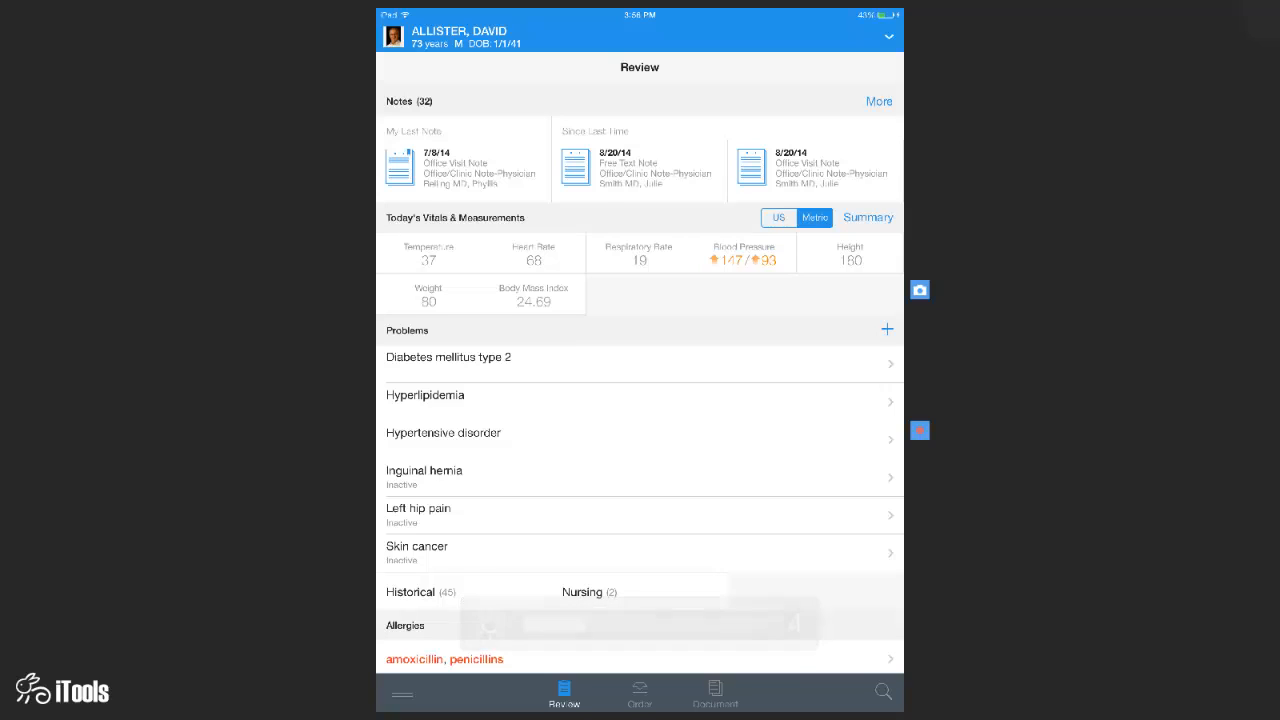
scroll(640, 162, right, 5)
scroll(640, 168, right, 5)
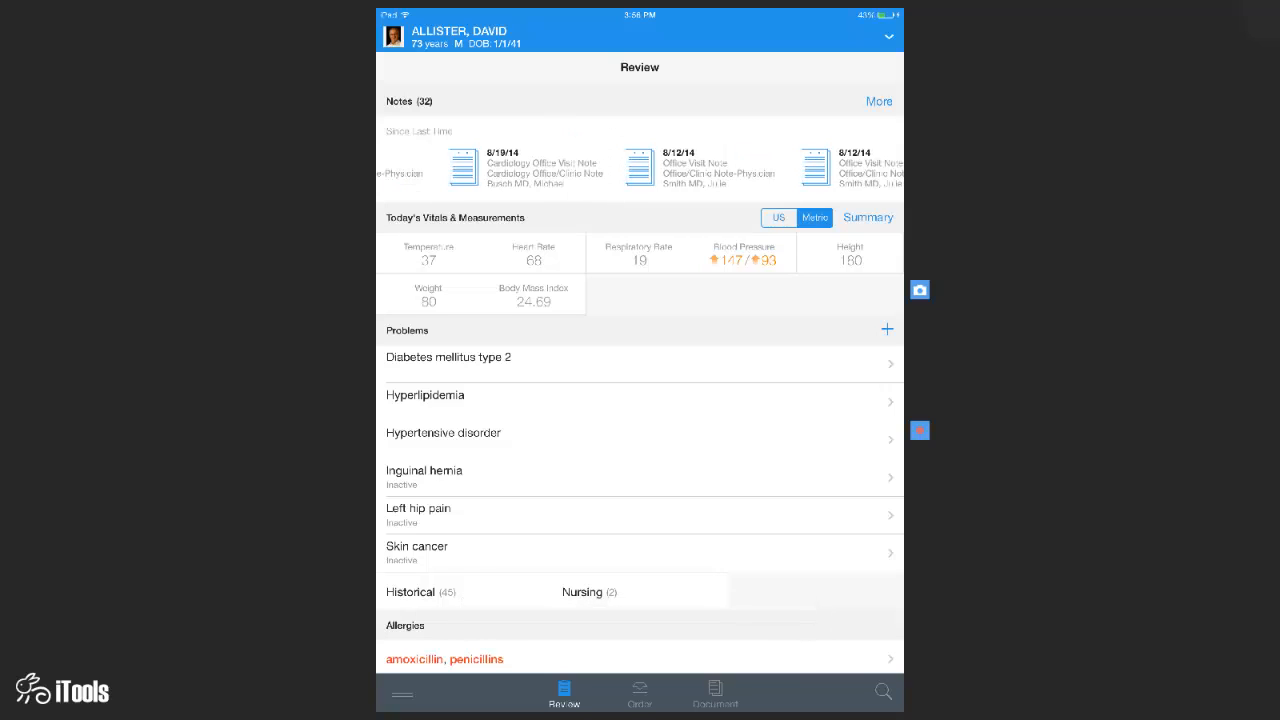
scroll(640, 168, right, 3)
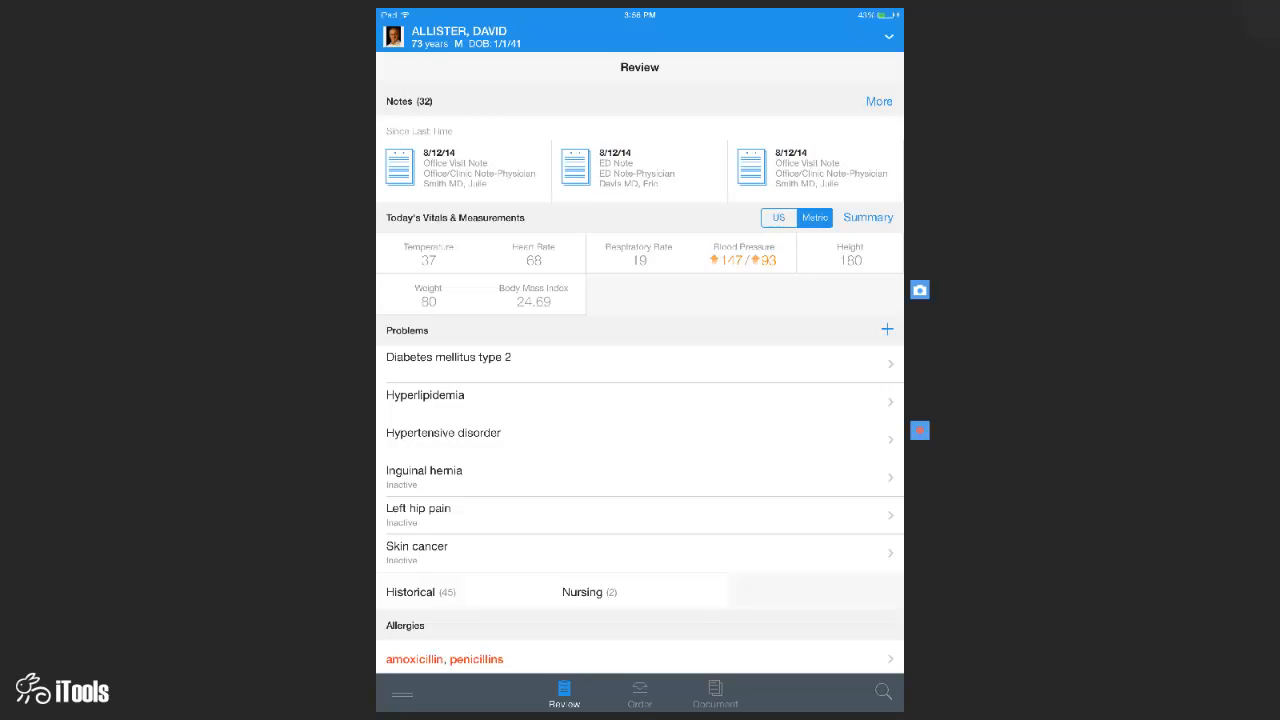
click(879, 101)
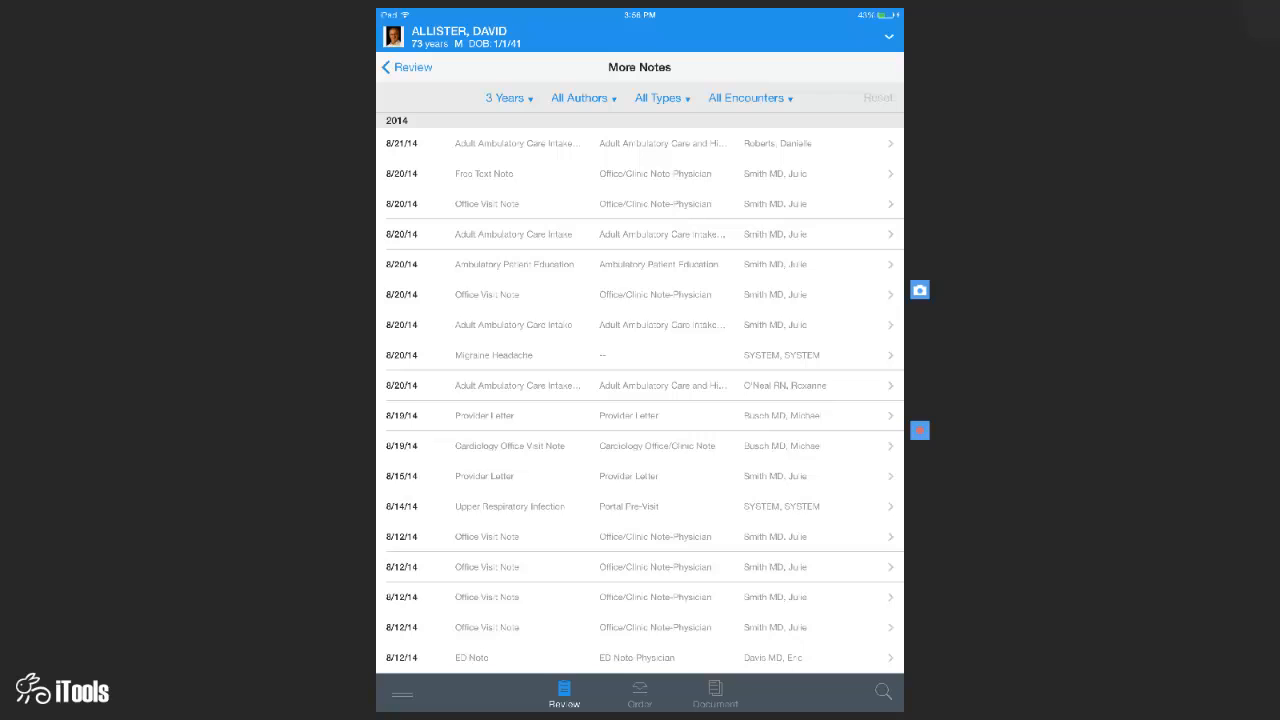
- Filter the notes list to 6 Months and Physicians Only
click(507, 98)
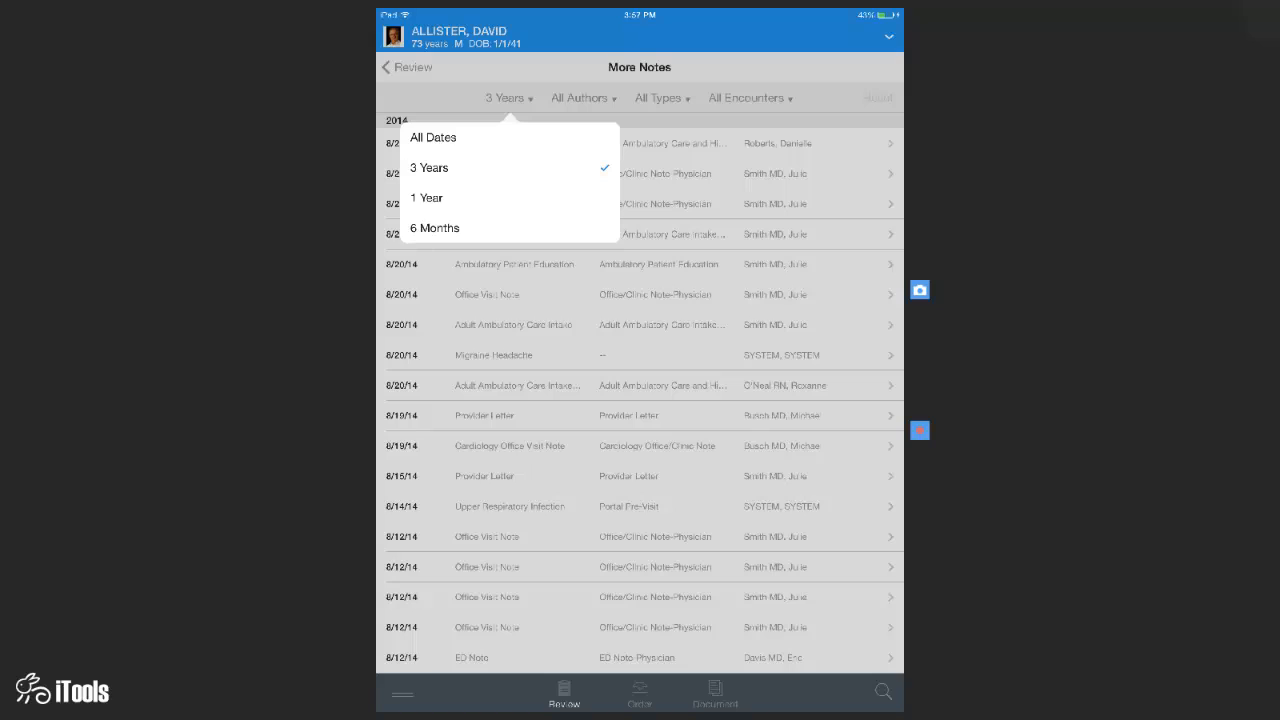
click(434, 228)
click(589, 98)
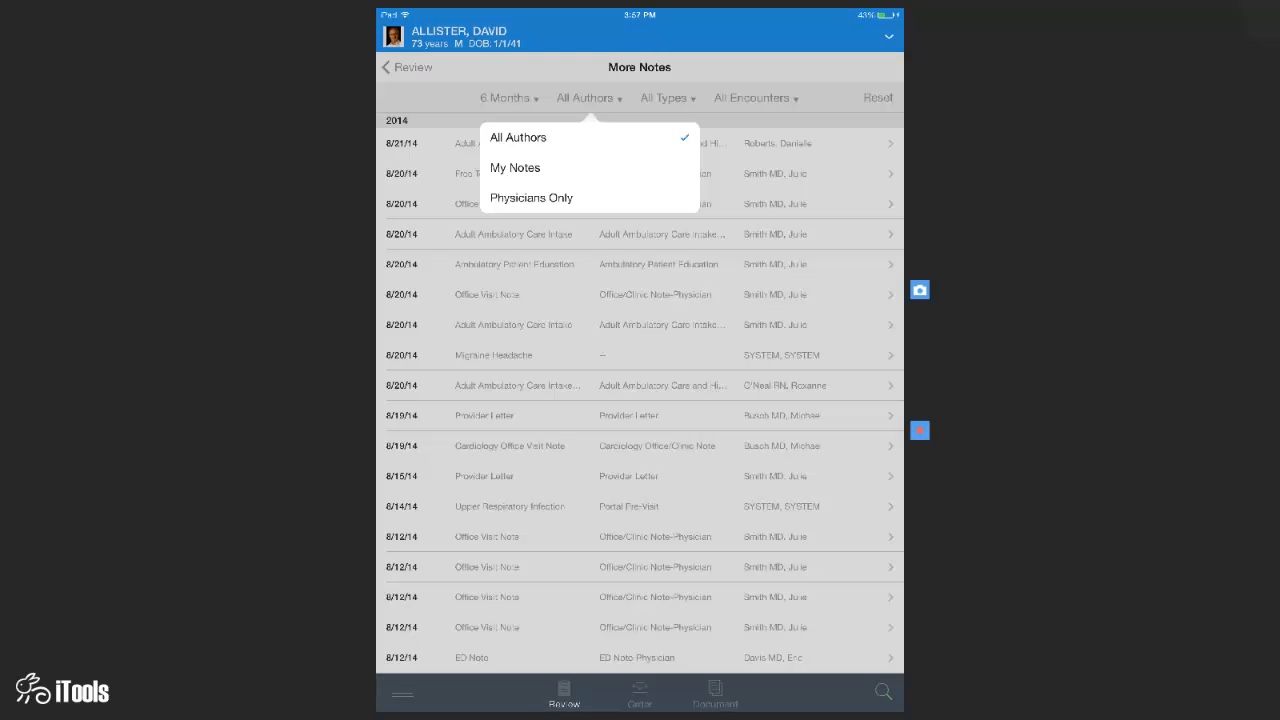
click(531, 197)
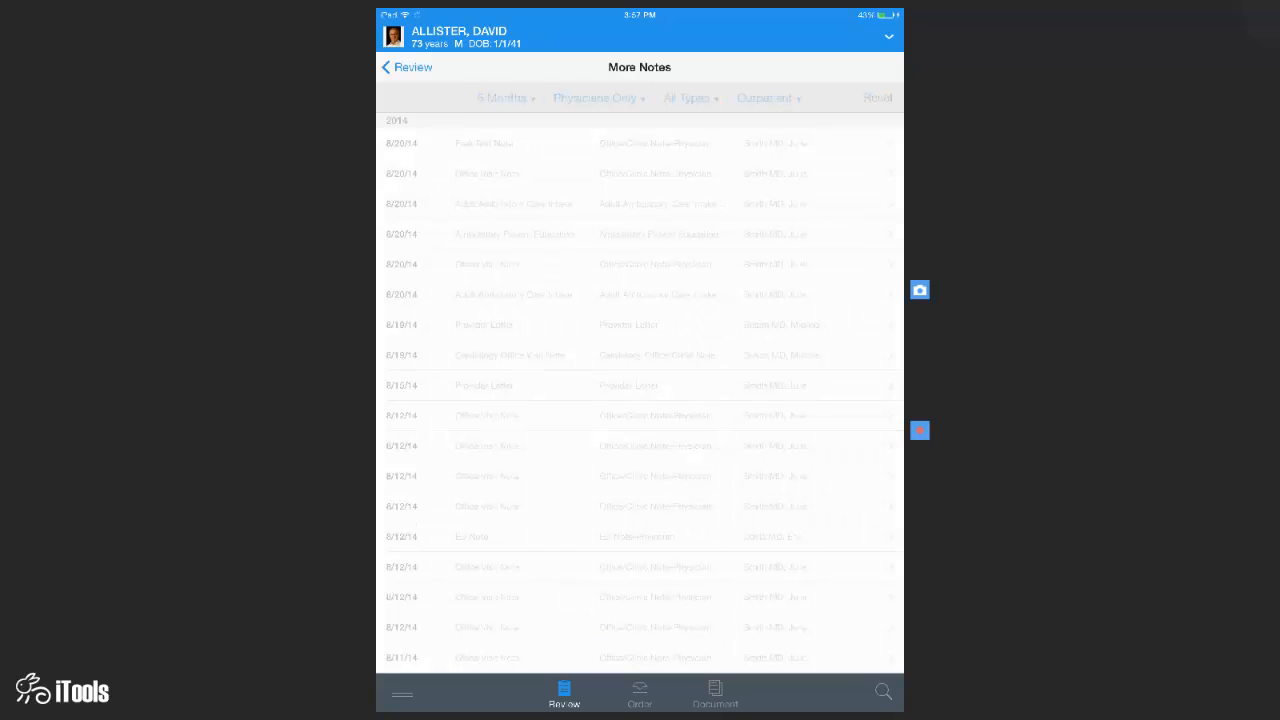
- Open the most recent filtered note, the 8/20/14 Free Text Note
scroll(640, 400, down, 5)
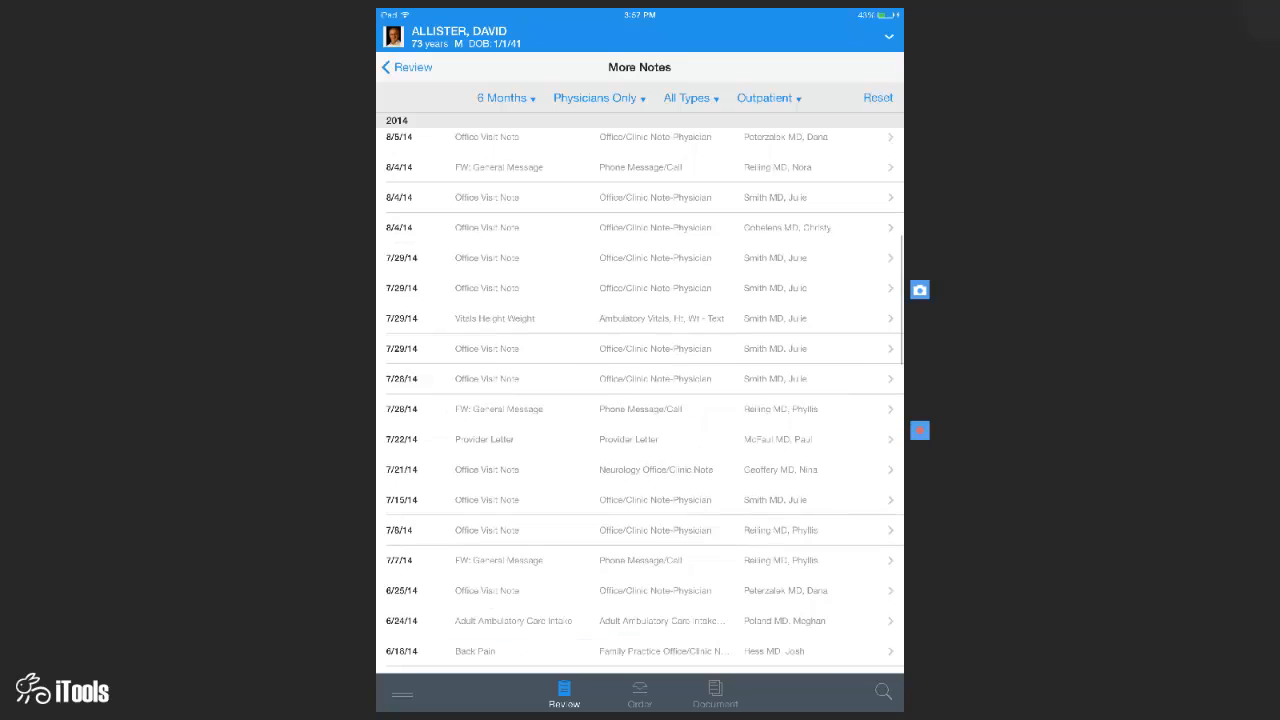
scroll(640, 400, up, 5)
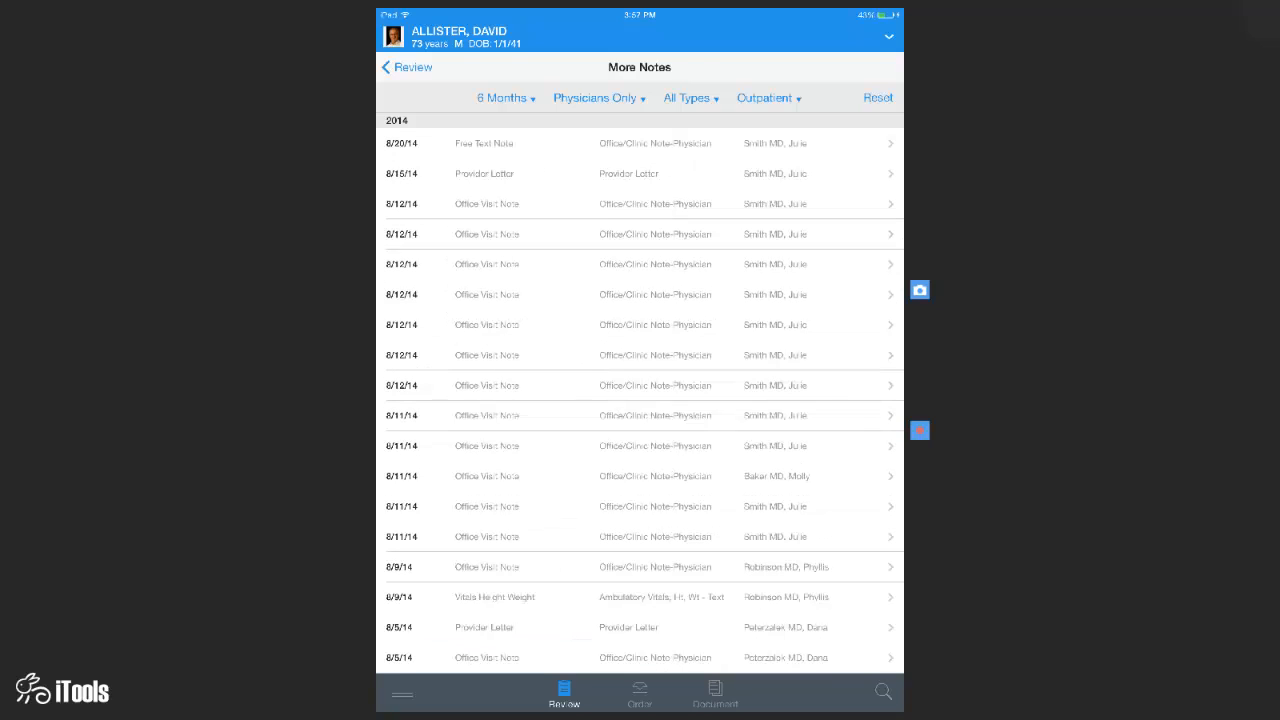
click(640, 143)
- Move to the 8/12/14 Office Visit Note, zoom in to read it, and start a note search
scroll(640, 334, right, 5)
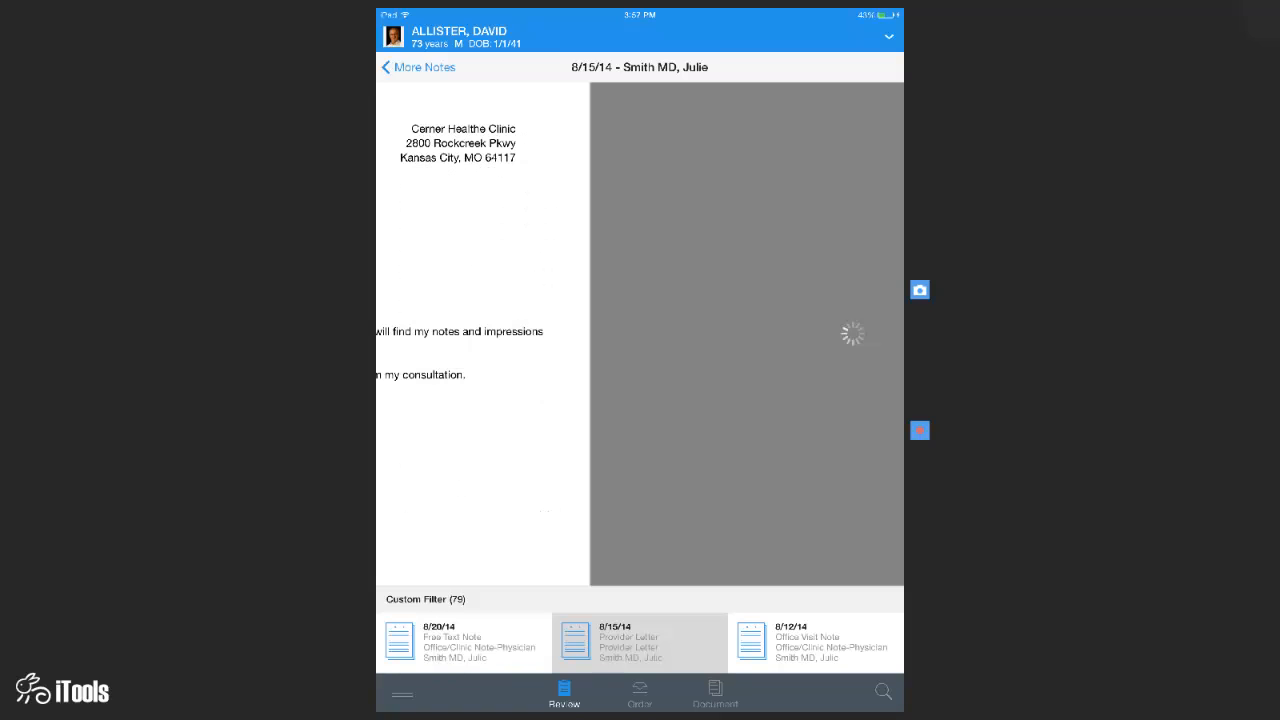
scroll(640, 334, right, 5)
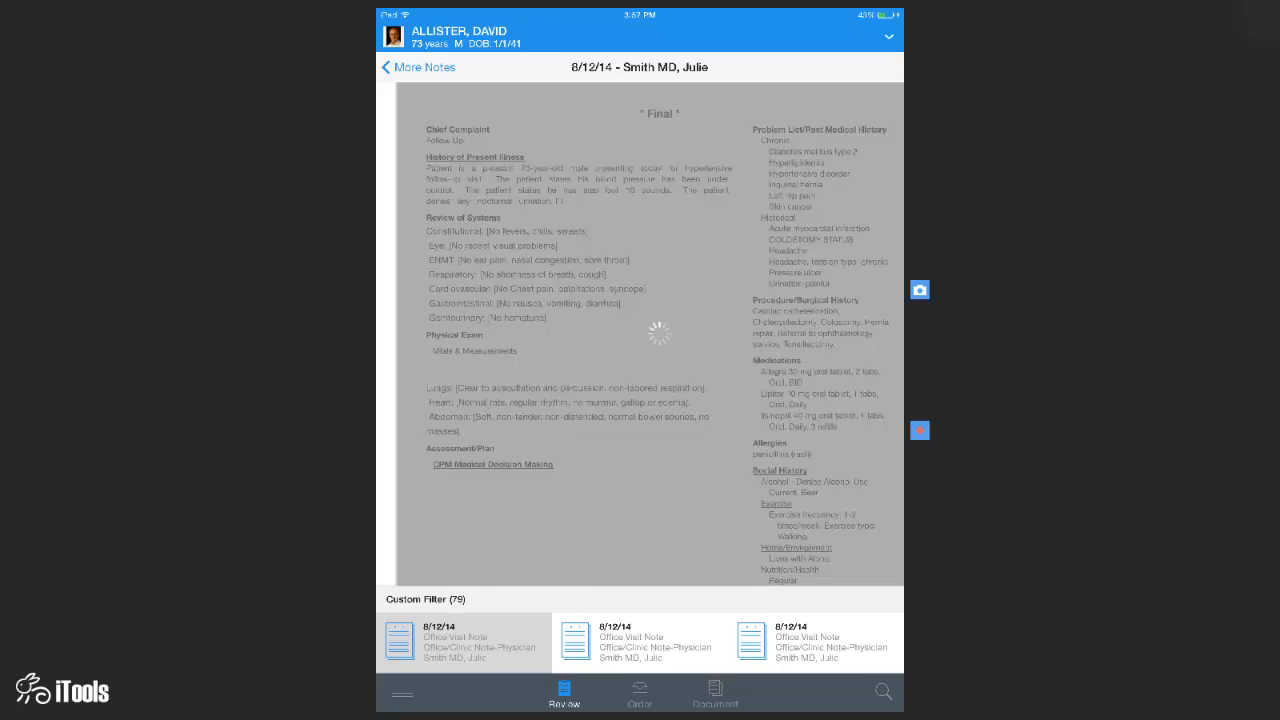
double_click(480, 195)
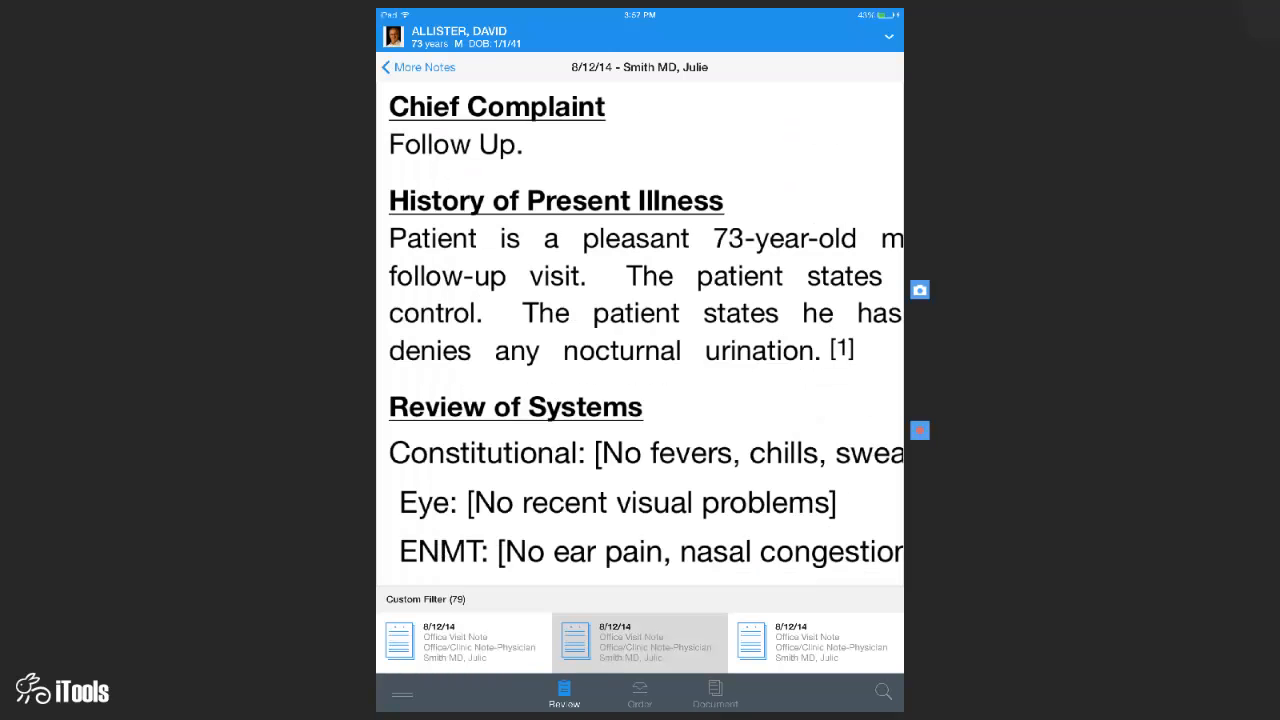
scroll(619, 371, down, 3)
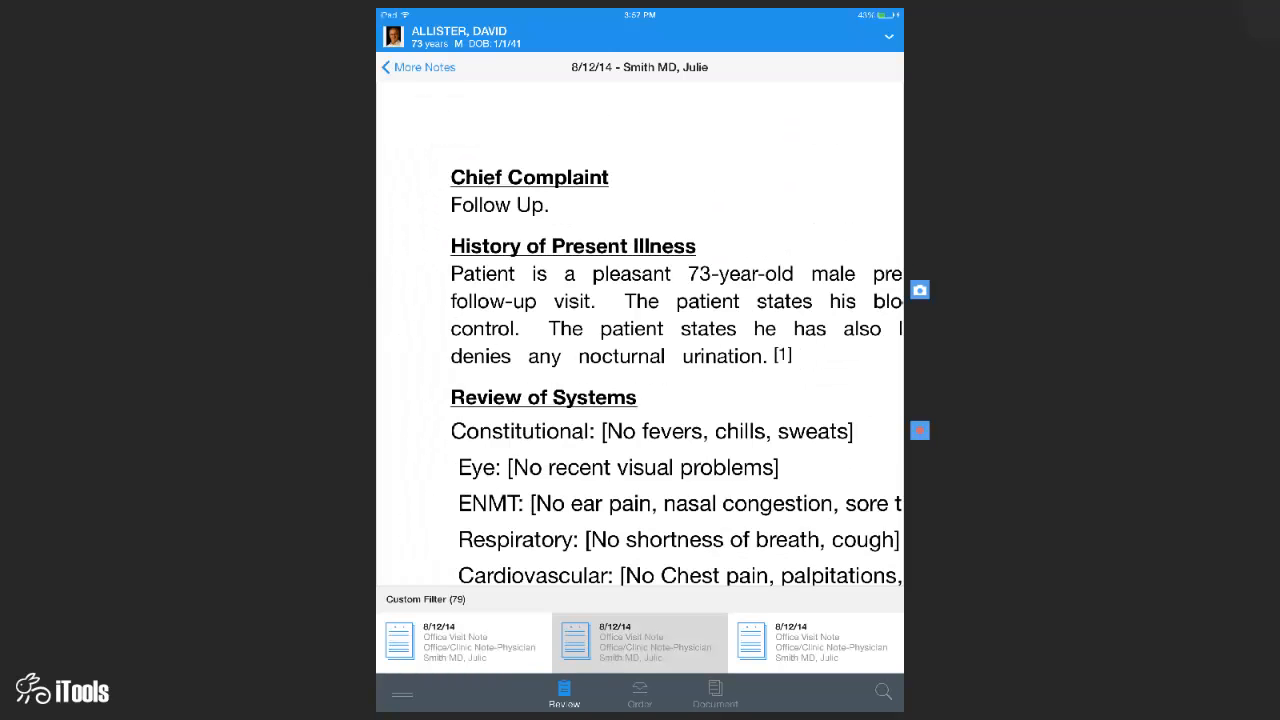
scroll(640, 333, down, 5)
scroll(640, 333, down, 1)
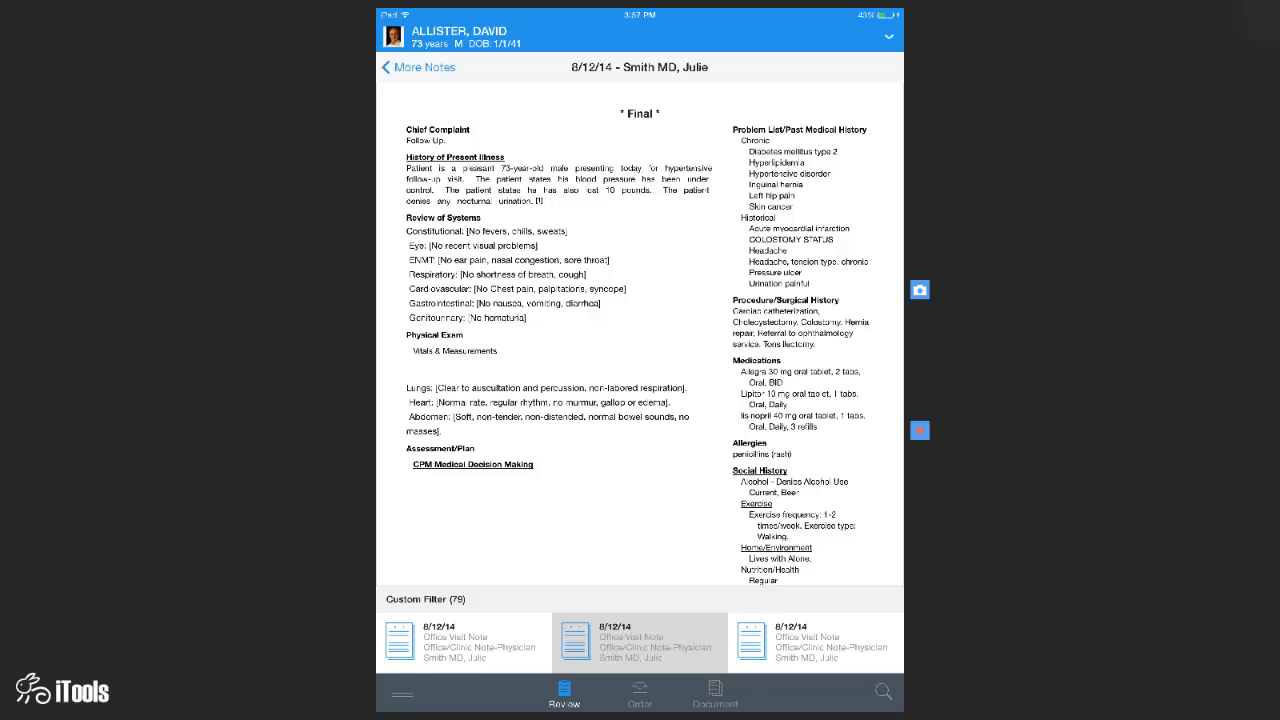
scroll(640, 333, up, 1)
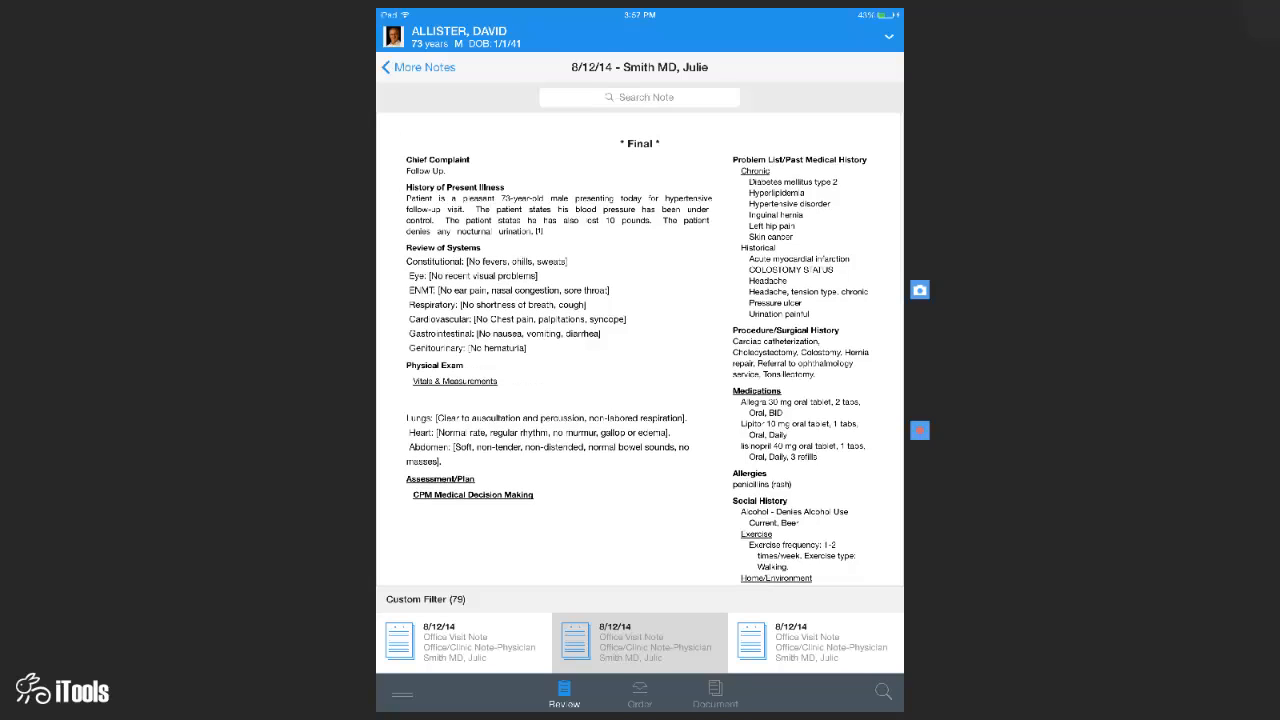
click(640, 97)
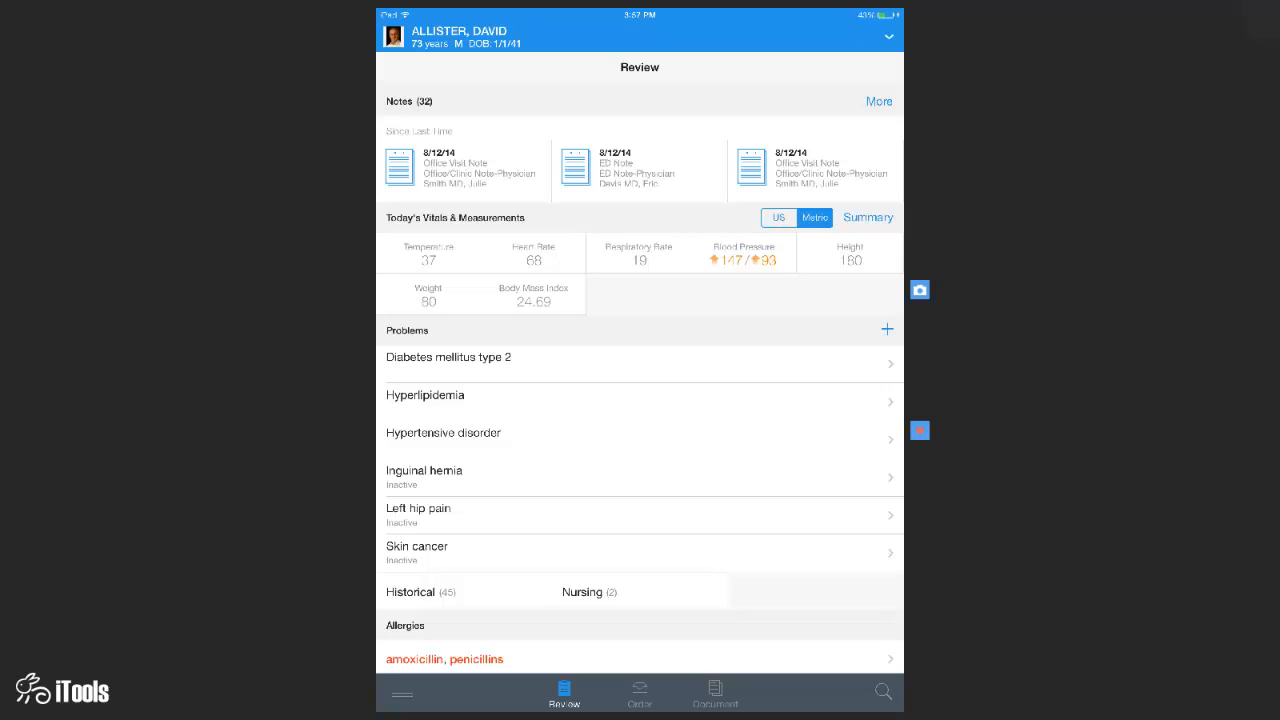
- Toggle today's vitals between US and metric units and open the Vitals & Measurements summary
scroll(640, 400, down, 2)
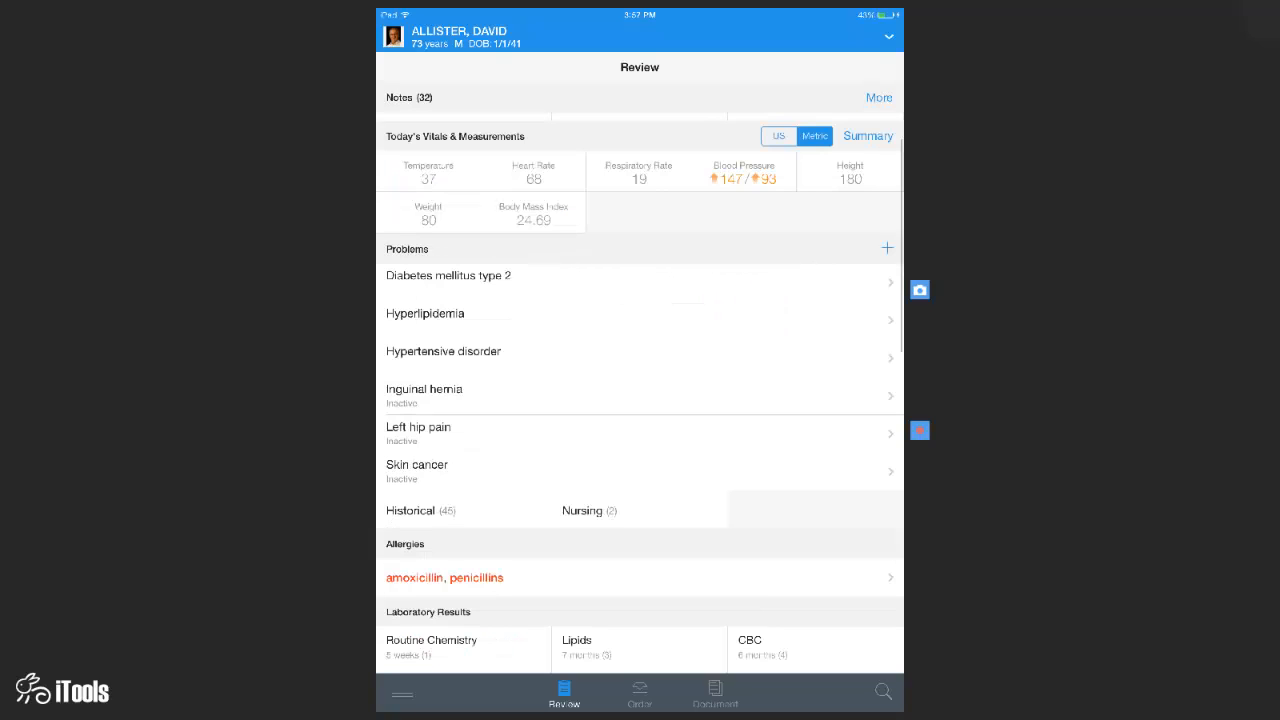
scroll(640, 380, down, 1)
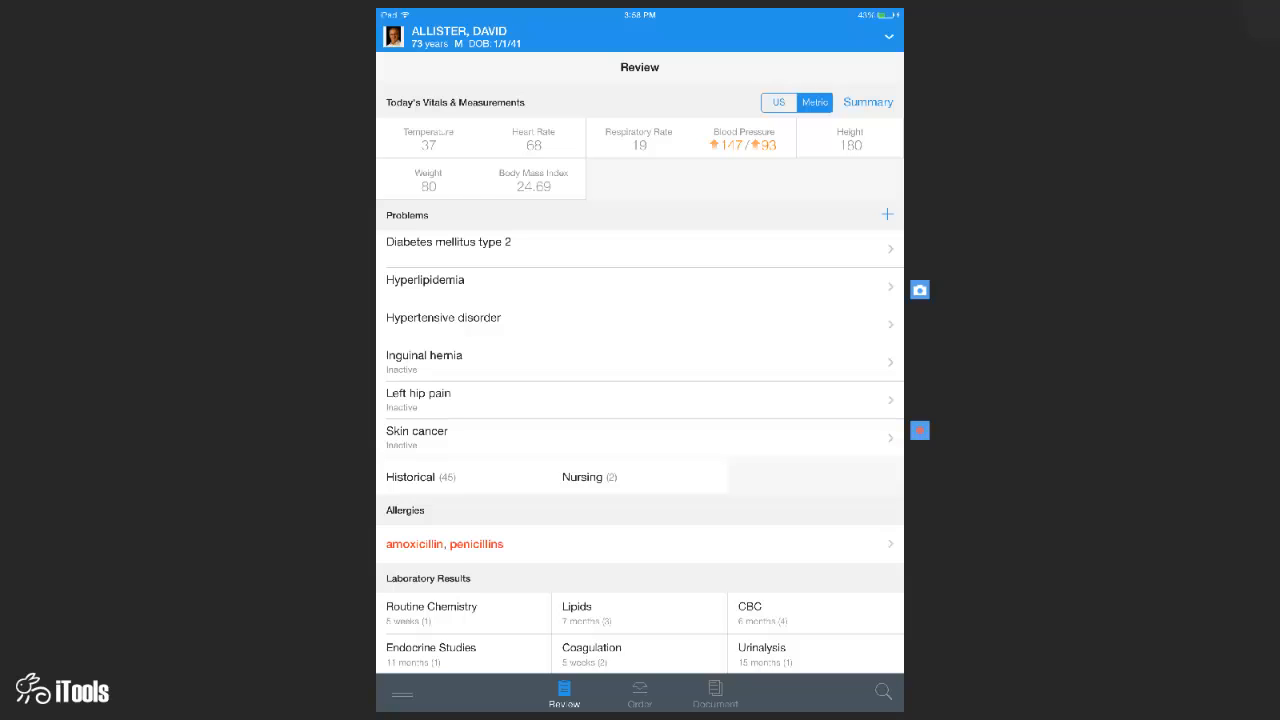
click(779, 102)
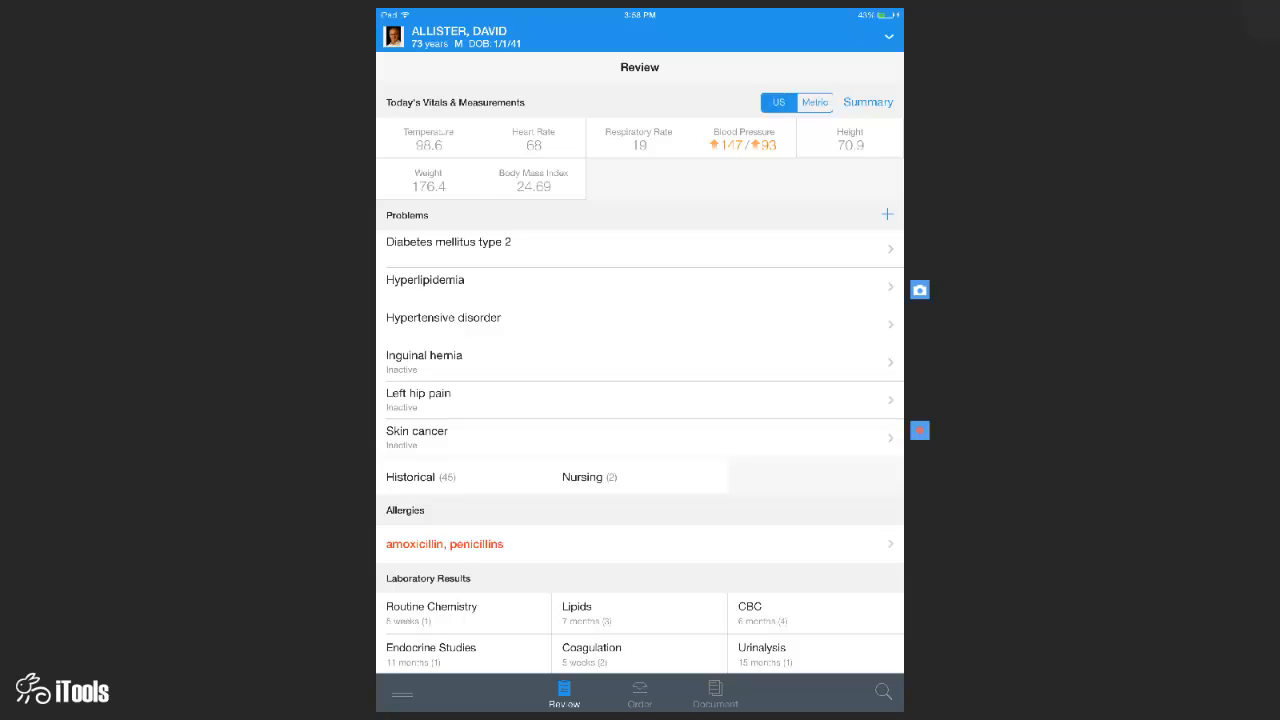
click(815, 102)
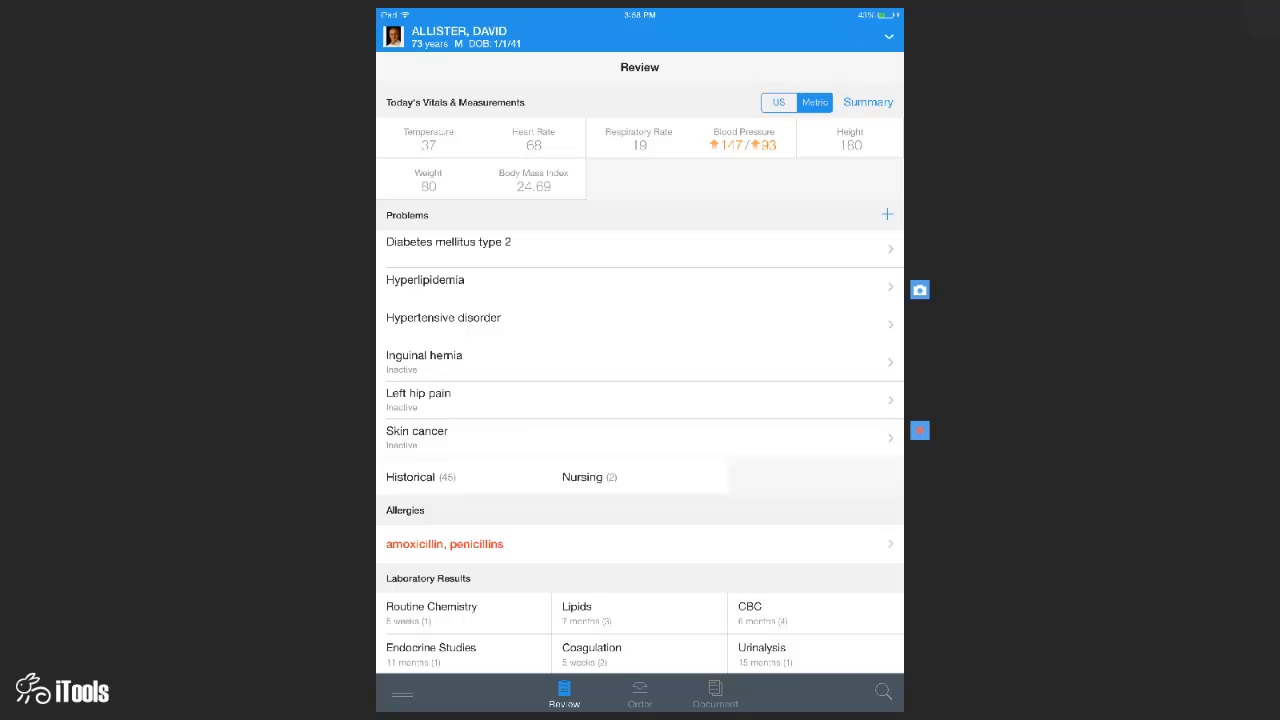
click(868, 102)
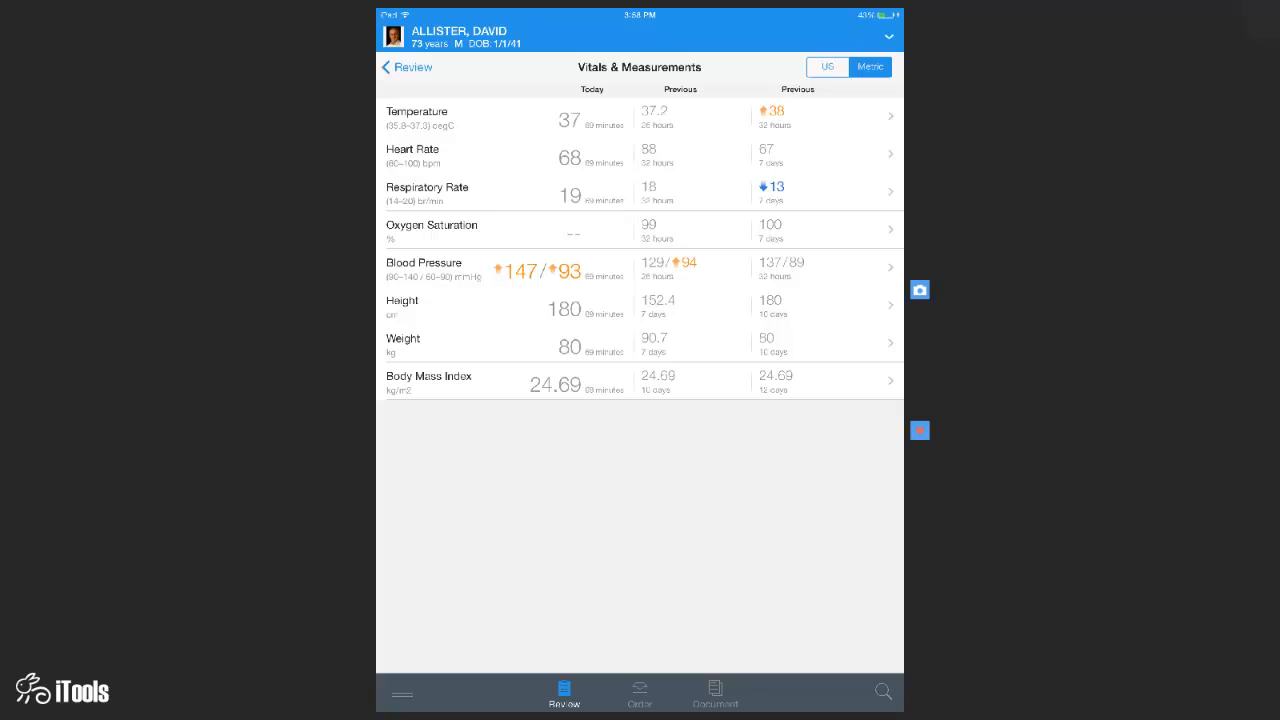
click(407, 67)
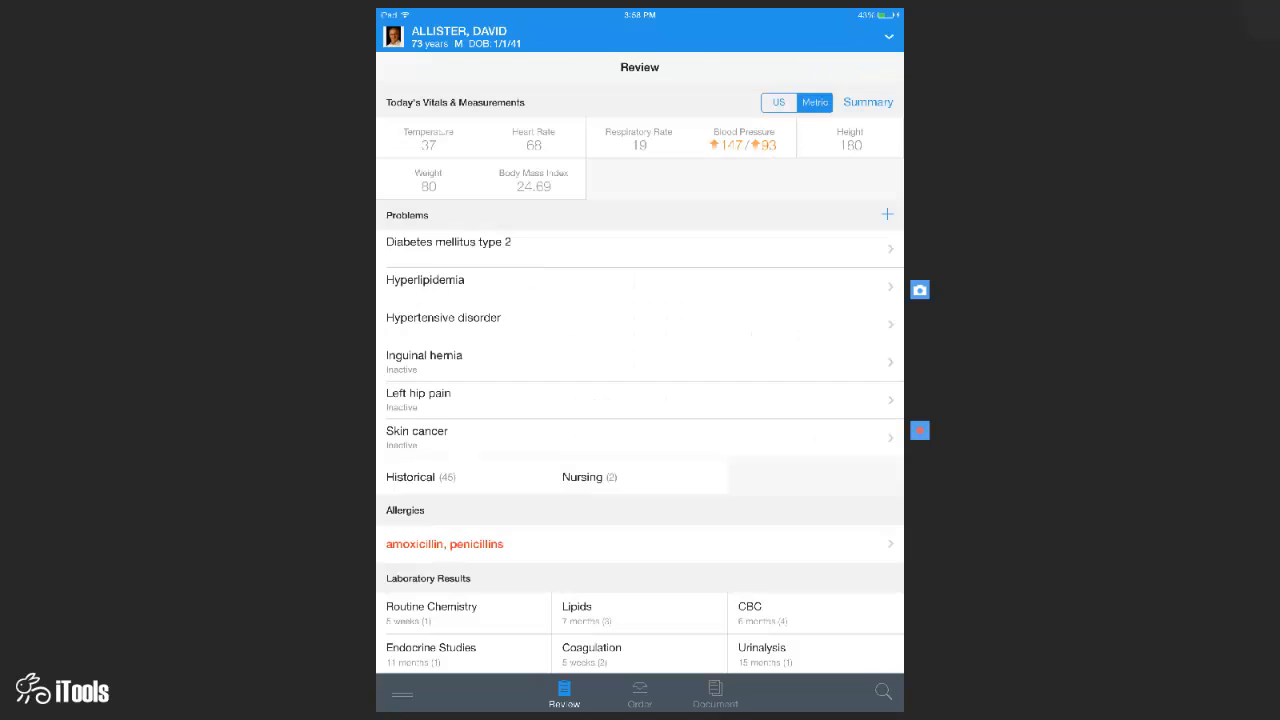
click(868, 102)
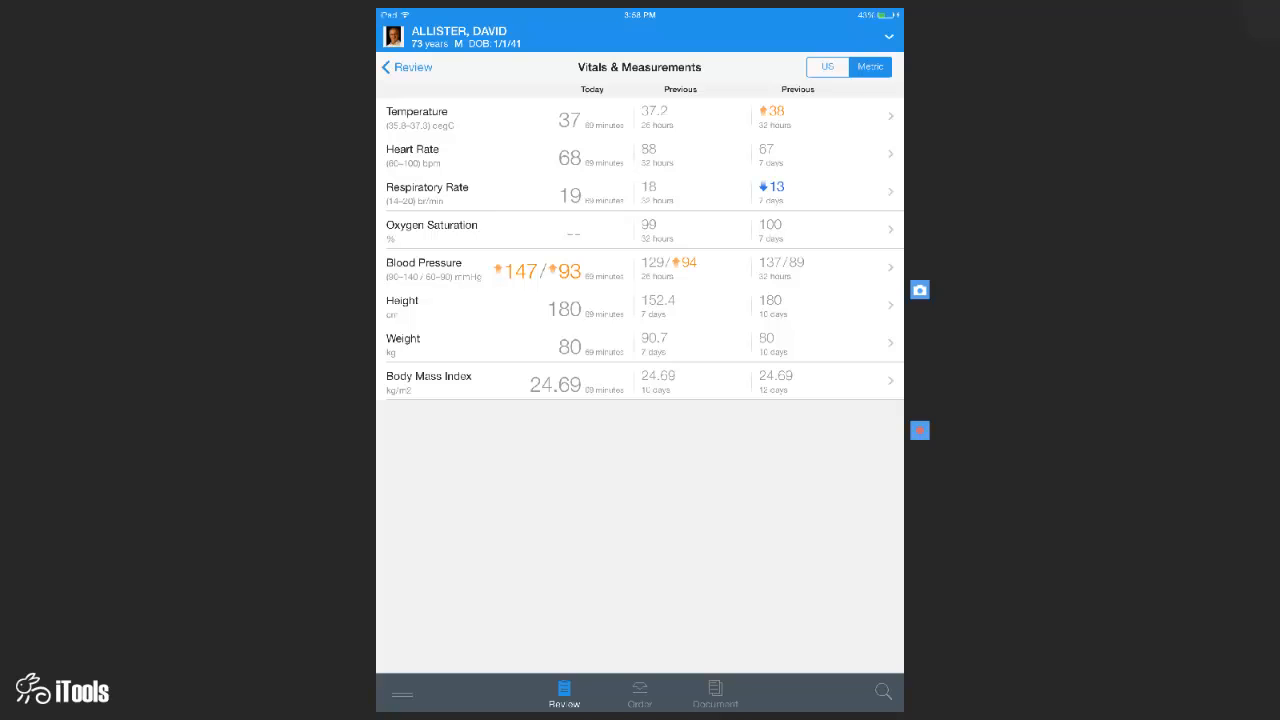
- Show the blood pressure history and trend for the last six months
click(640, 268)
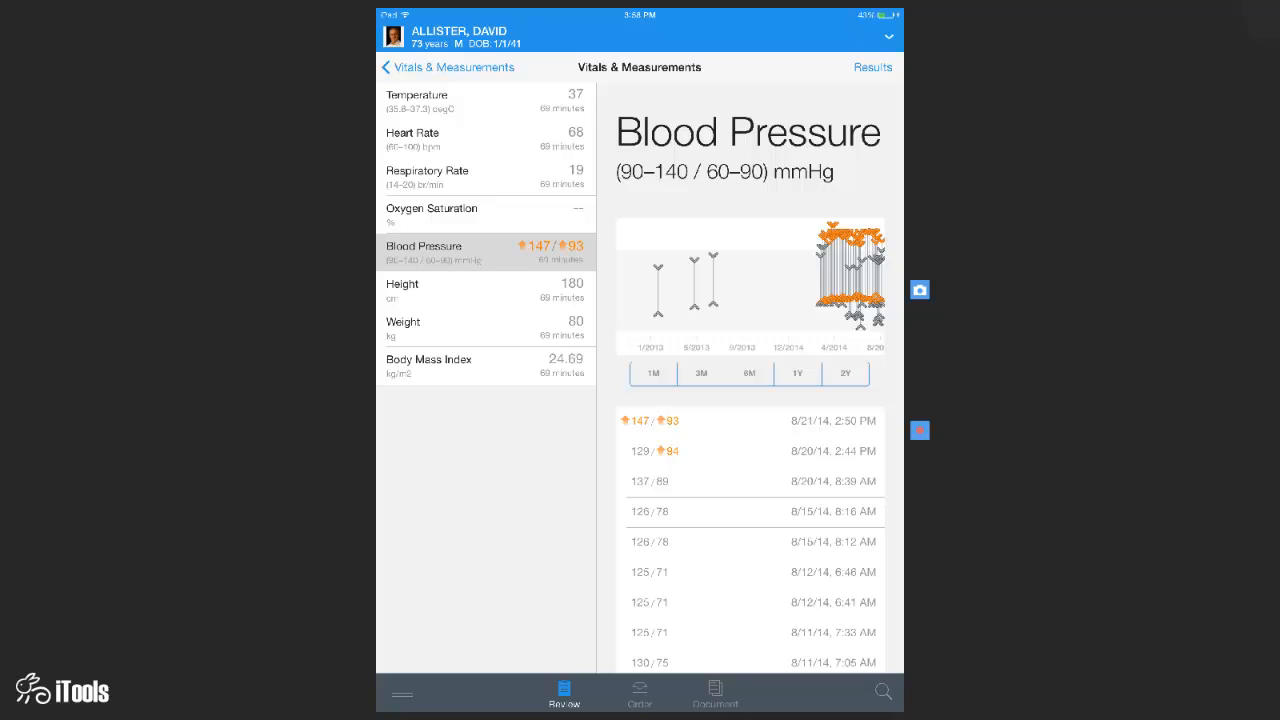
scroll(716, 285, up, 5)
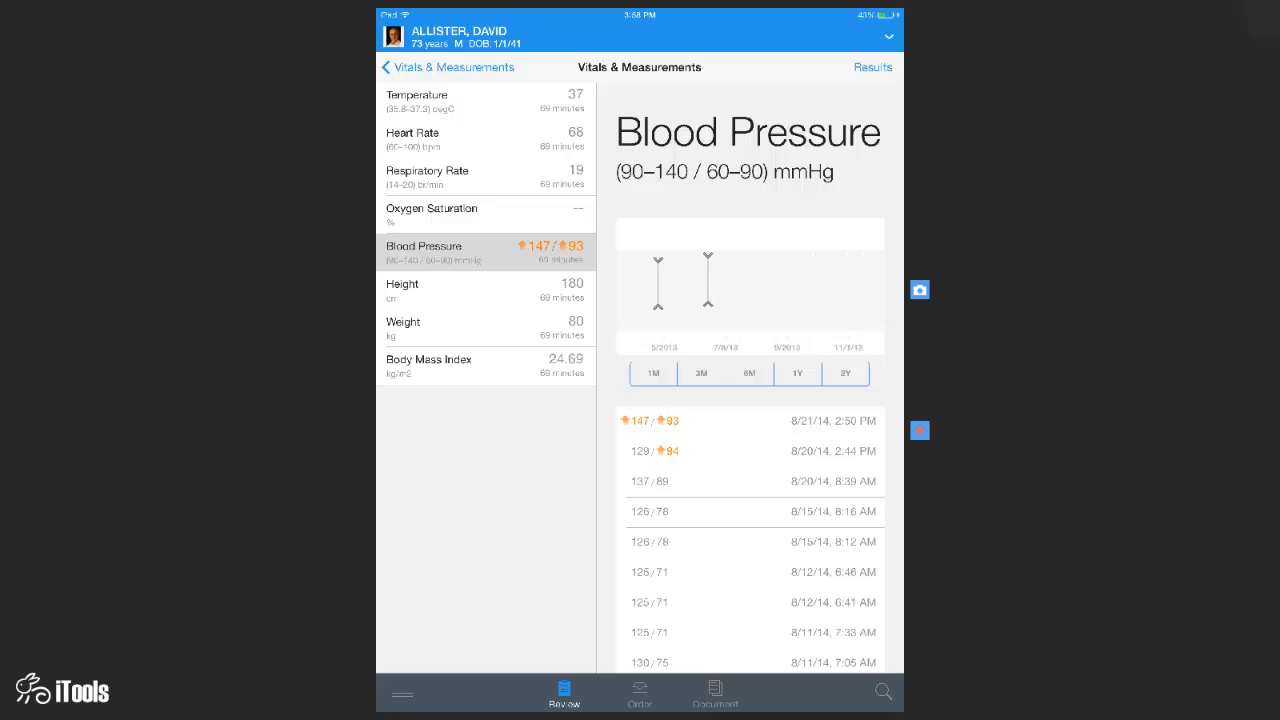
click(749, 373)
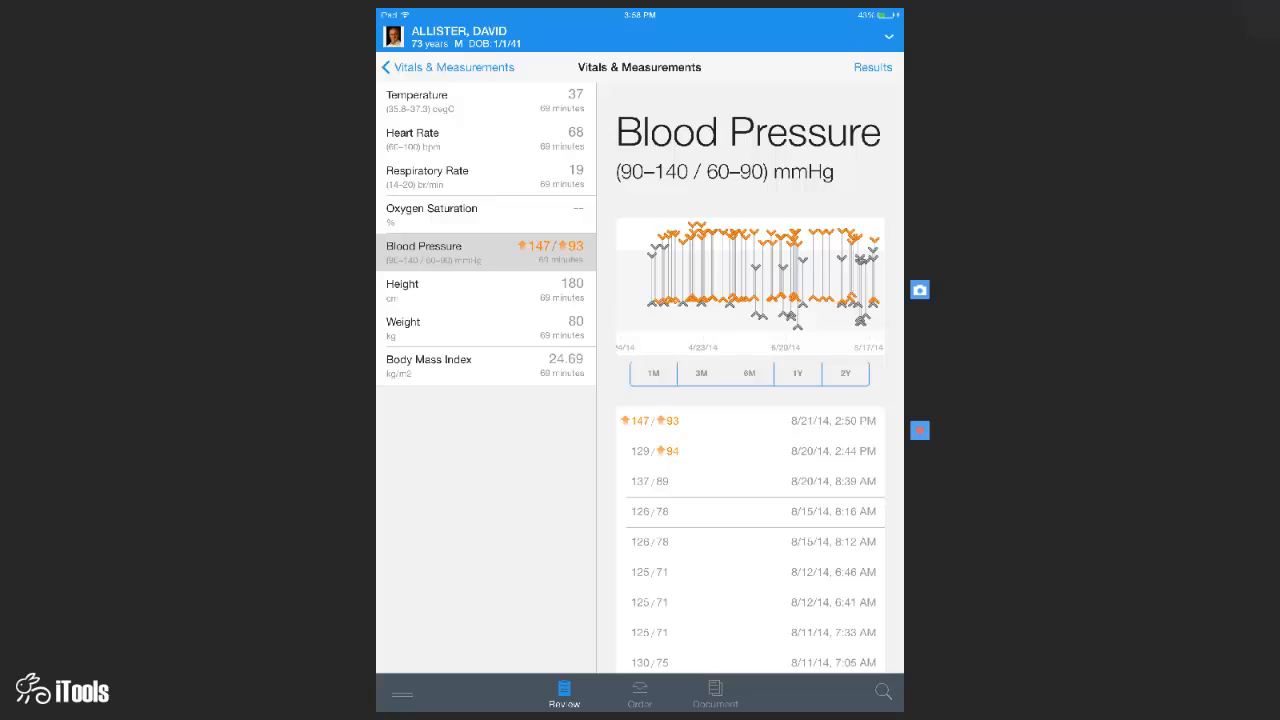
scroll(752, 285, up, 3)
scroll(750, 285, up, 3)
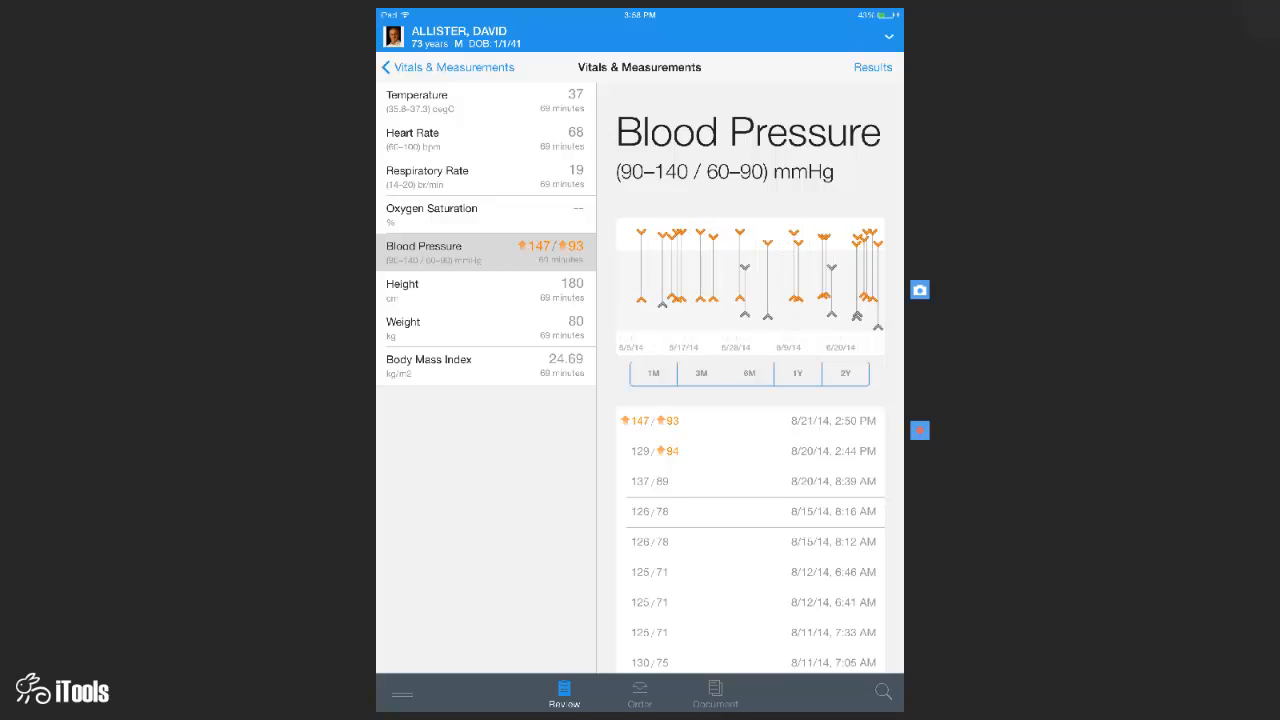
- Inspect the 6/18/14 and 6/10/14 blood pressure readings, then return to the Review summary
click(871, 236)
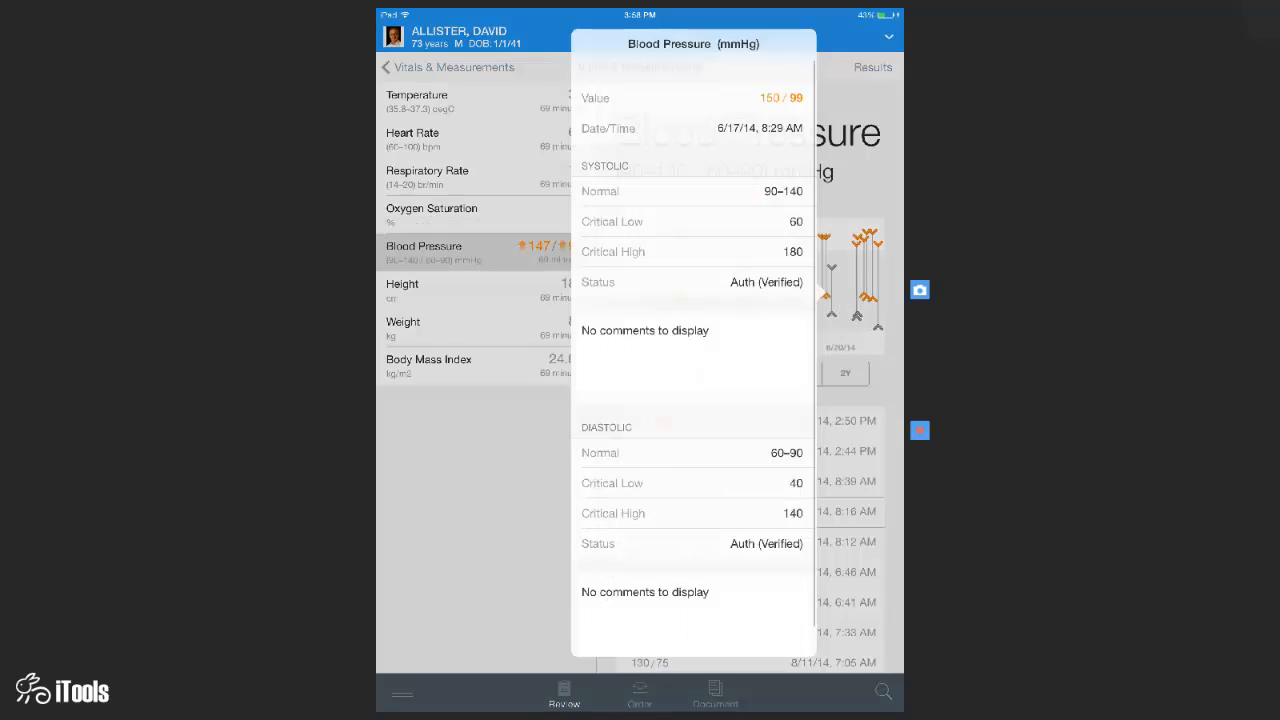
drag(826, 292, 832, 269)
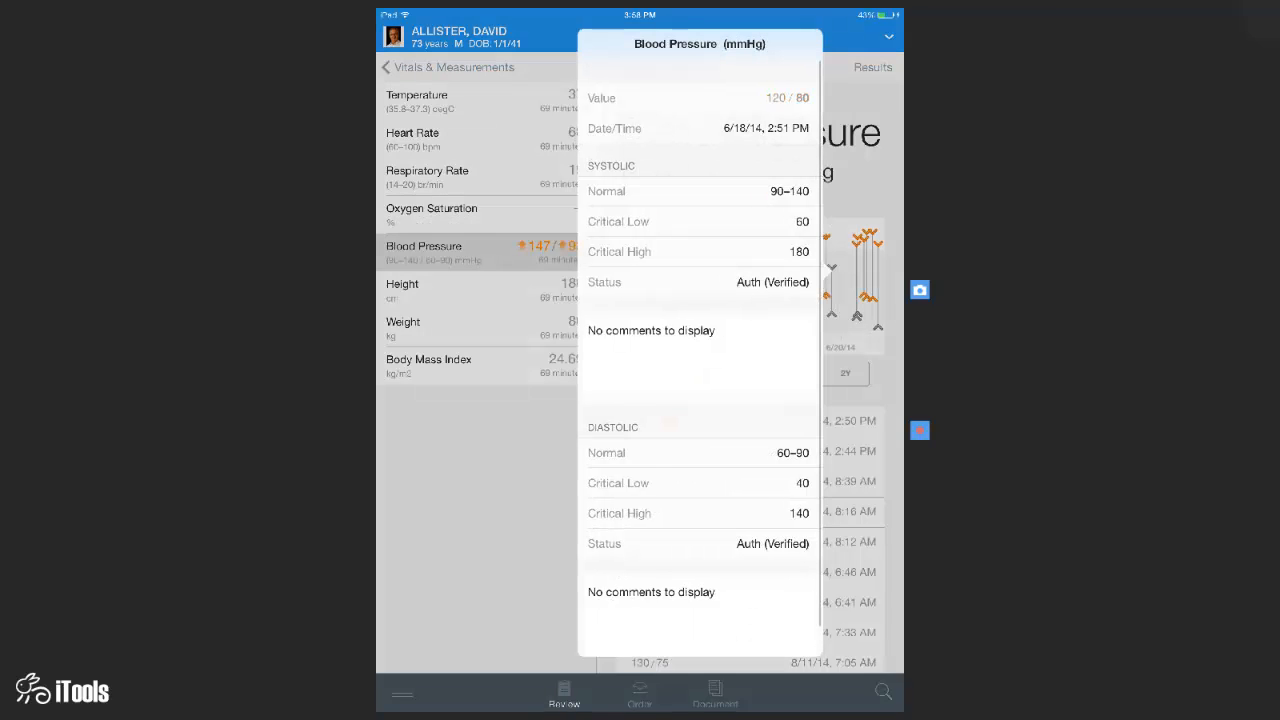
drag(832, 269, 795, 296)
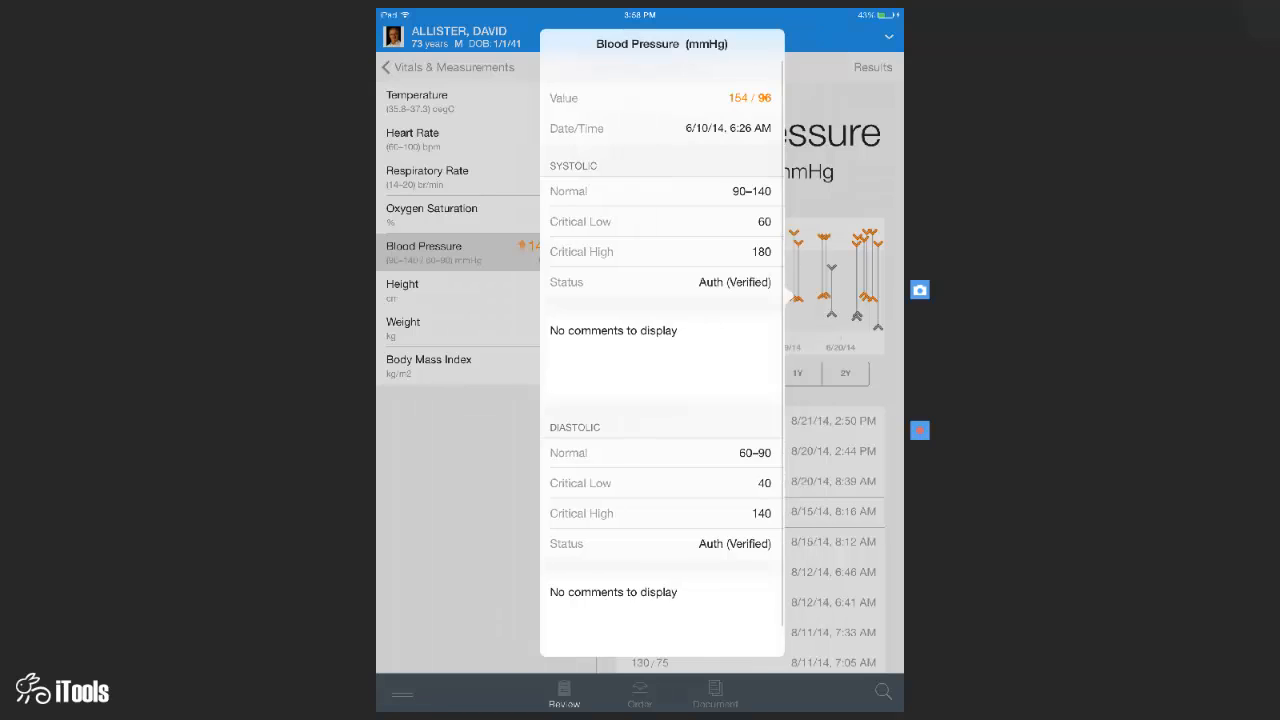
click(468, 500)
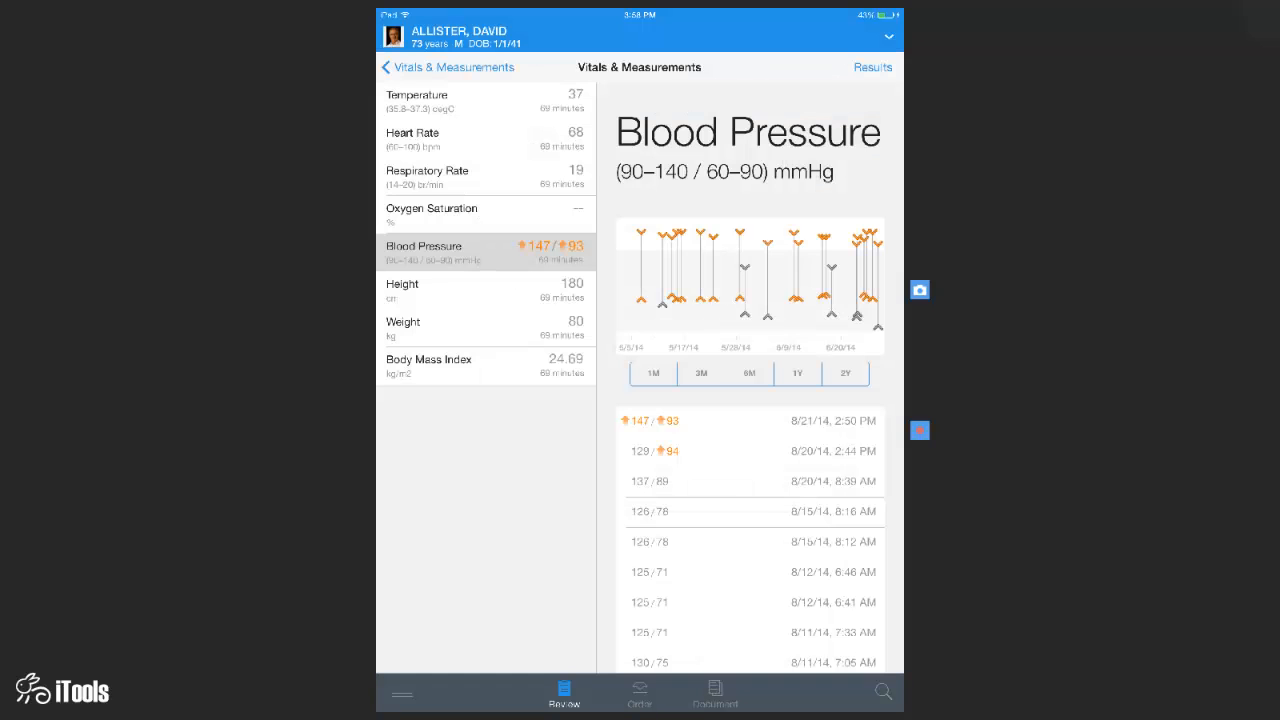
click(448, 67)
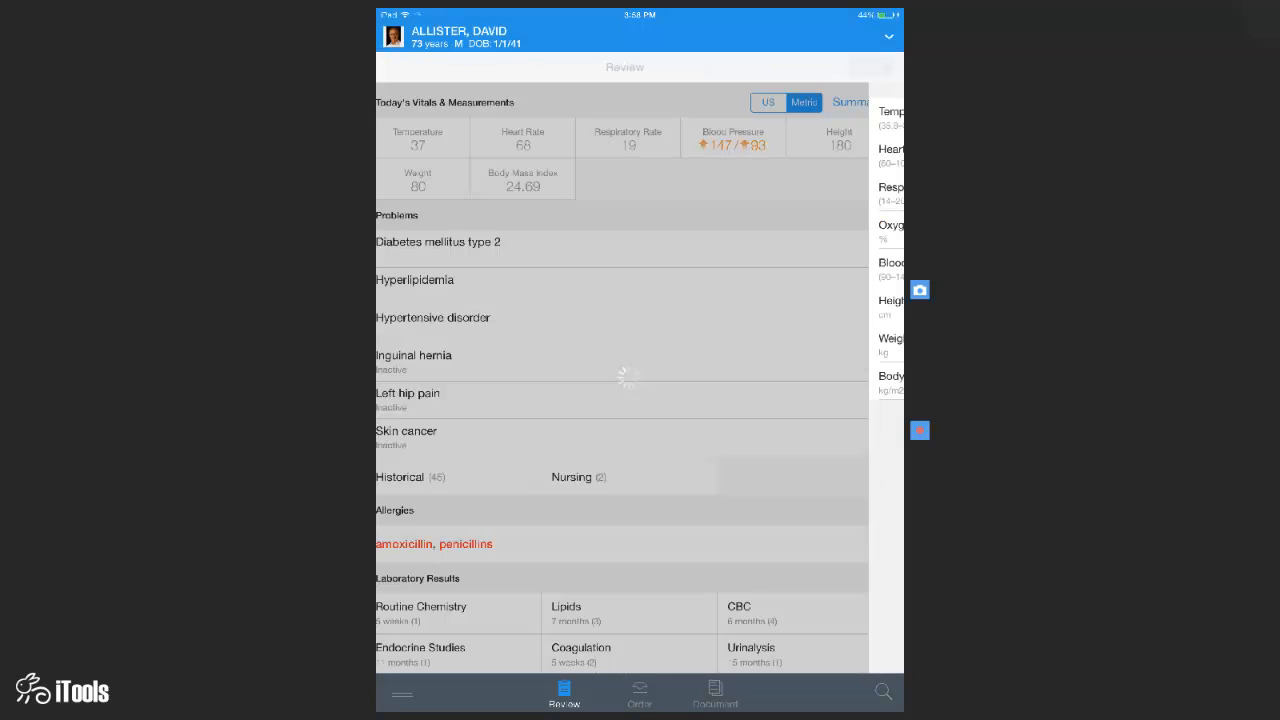
- Flag Hypertensive disorder as a This Visit problem and bring up the Add Problem search
scroll(640, 400, down, 3)
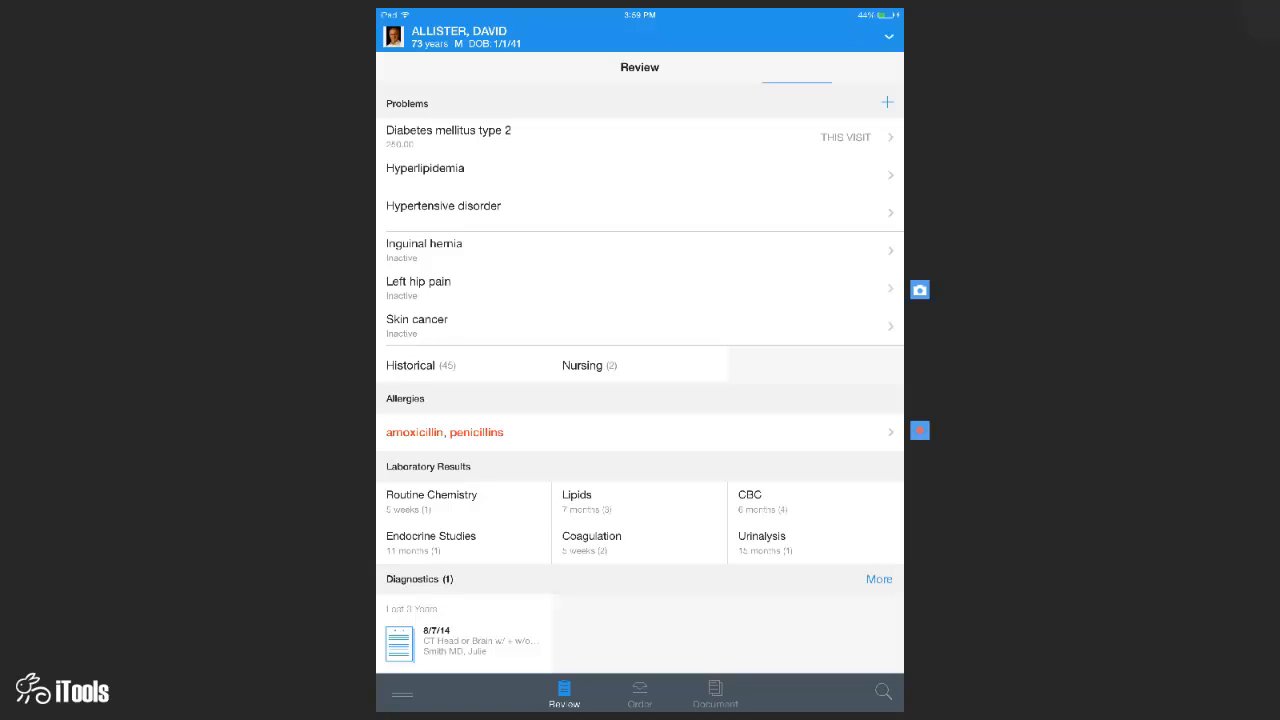
drag(800, 212, 716, 212)
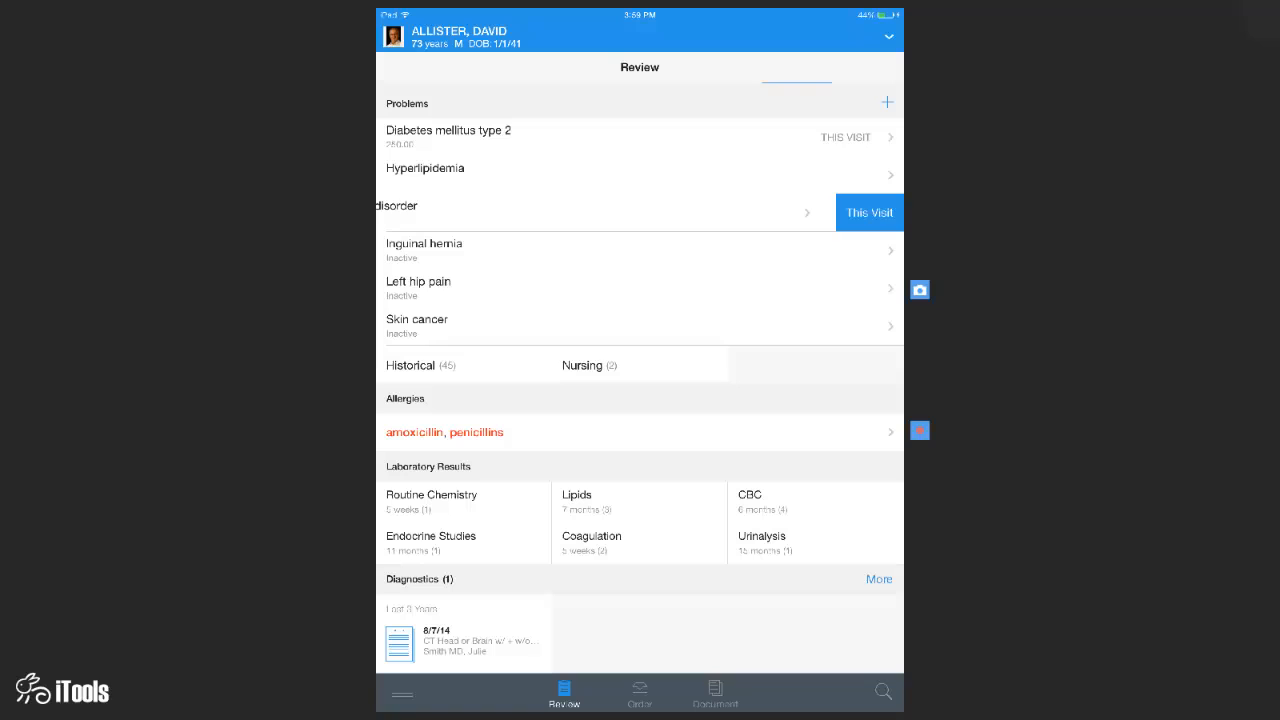
click(869, 213)
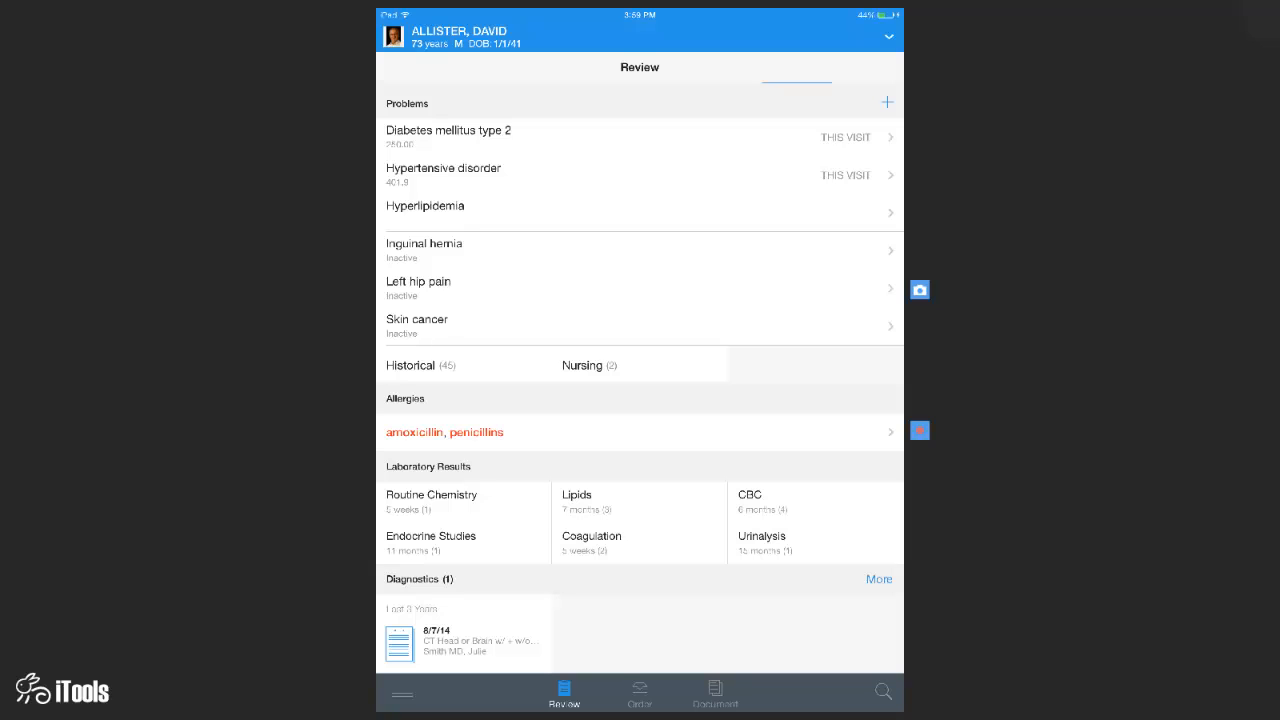
click(887, 102)
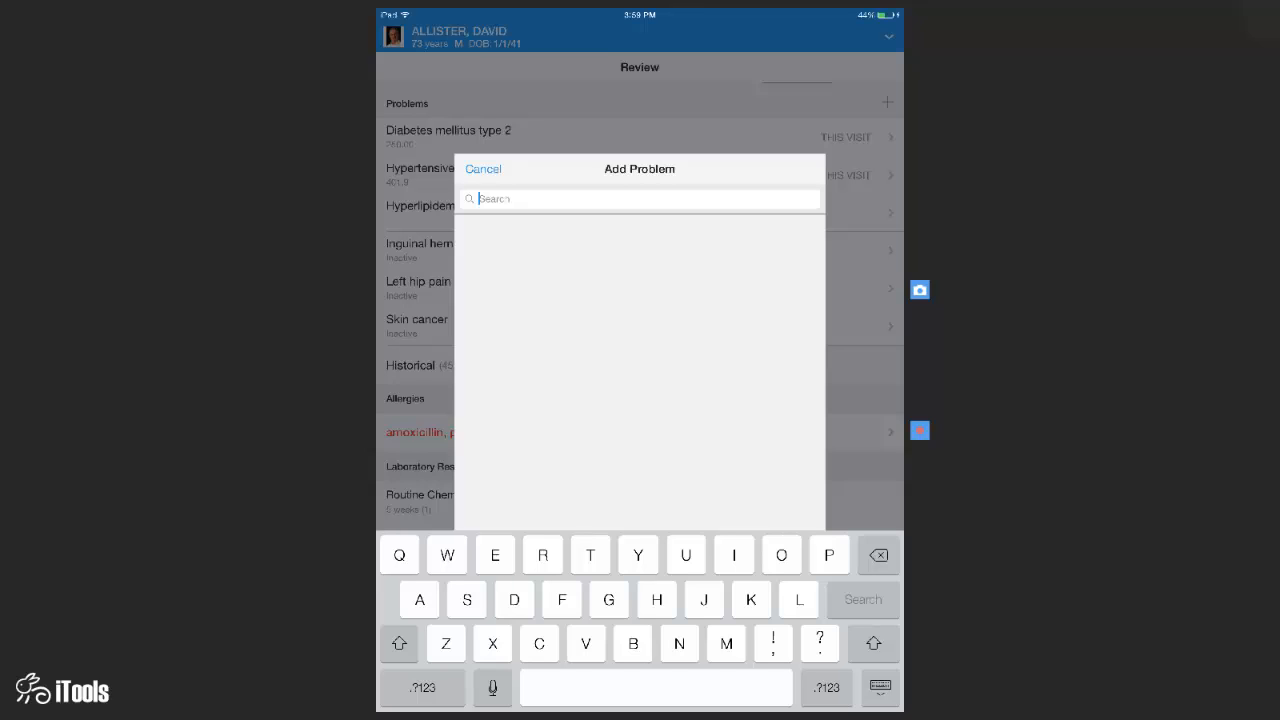
- Search problem terms for 'str ph', review the strep pharyngitis results, and cancel without adding one
text(str pa)
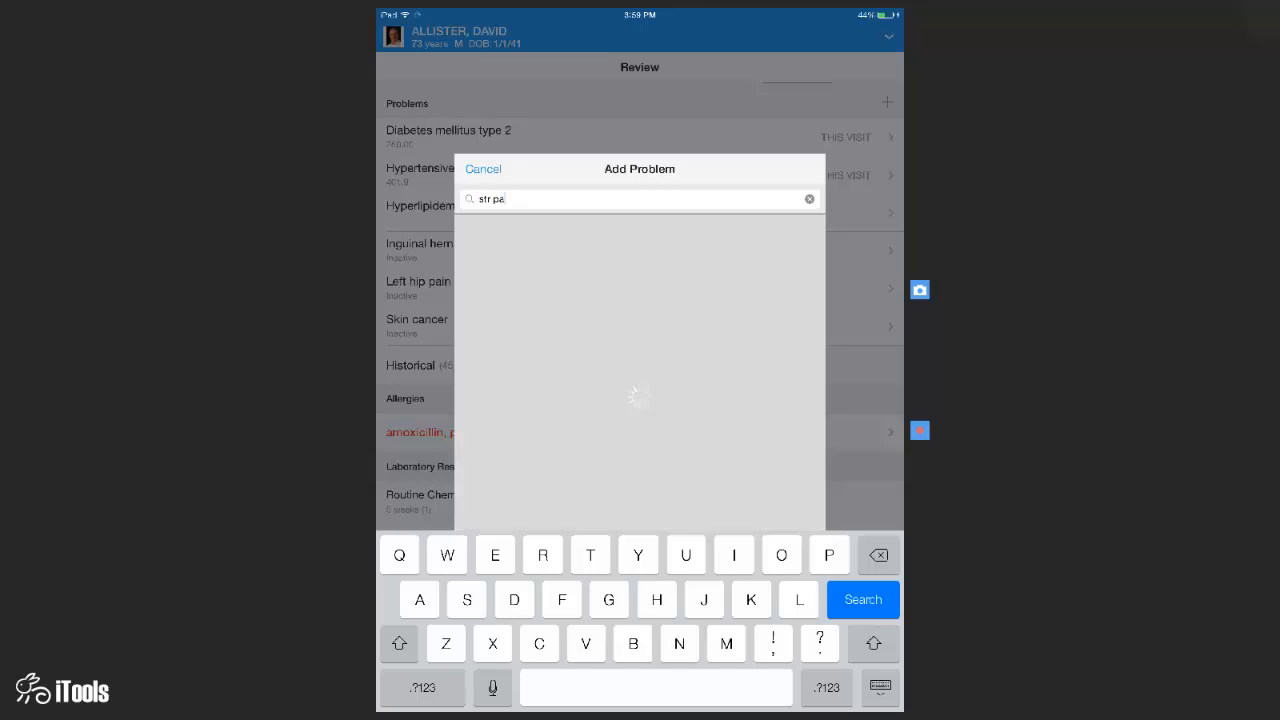
key(BackSpace)
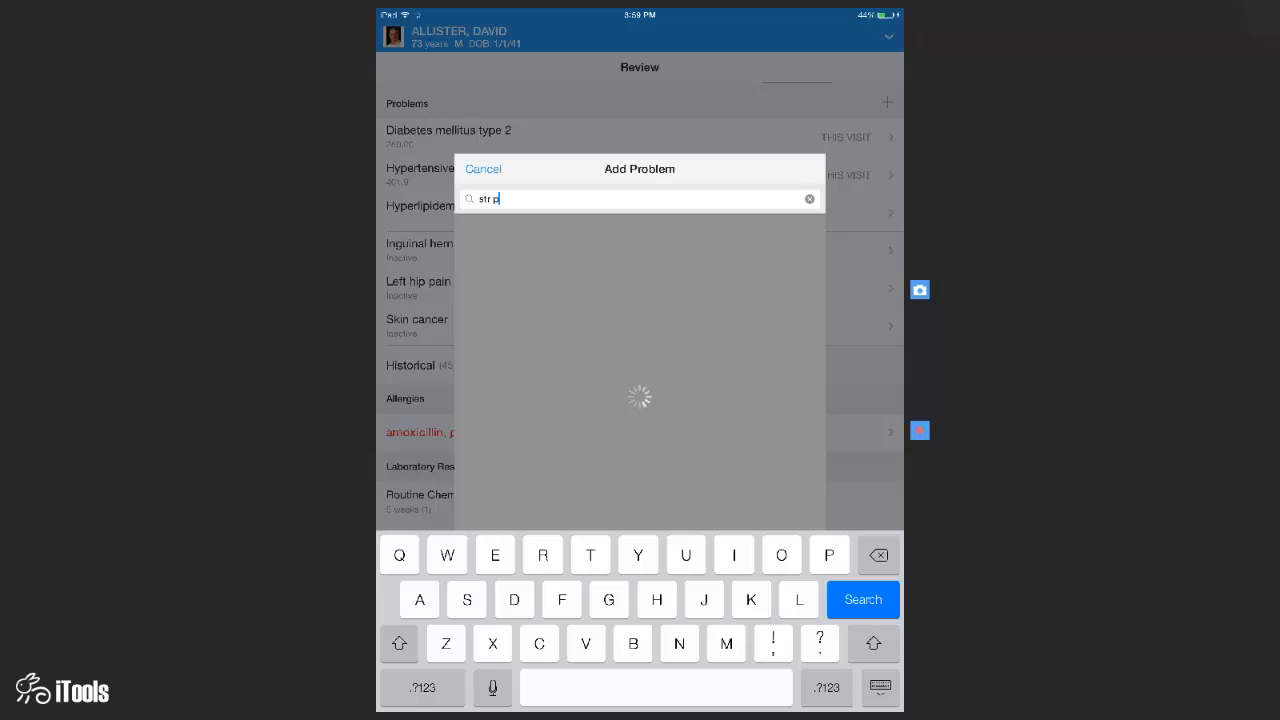
text(h)
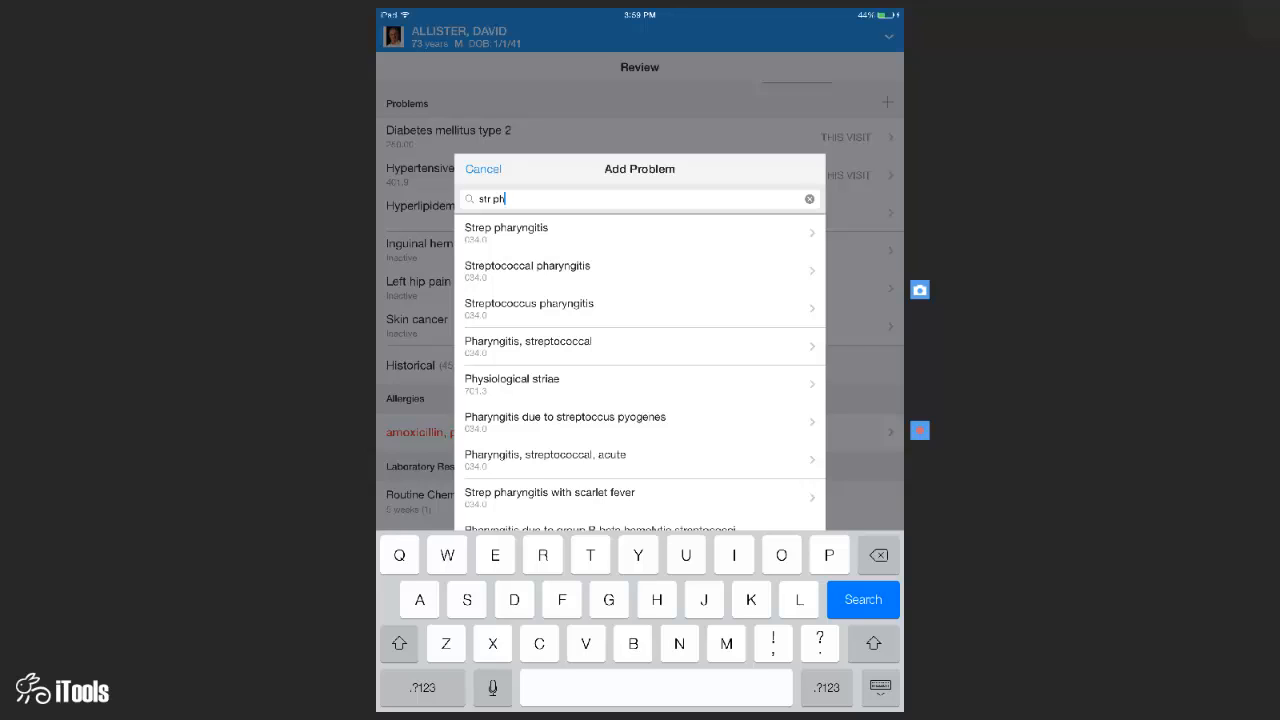
scroll(640, 380, down, 1)
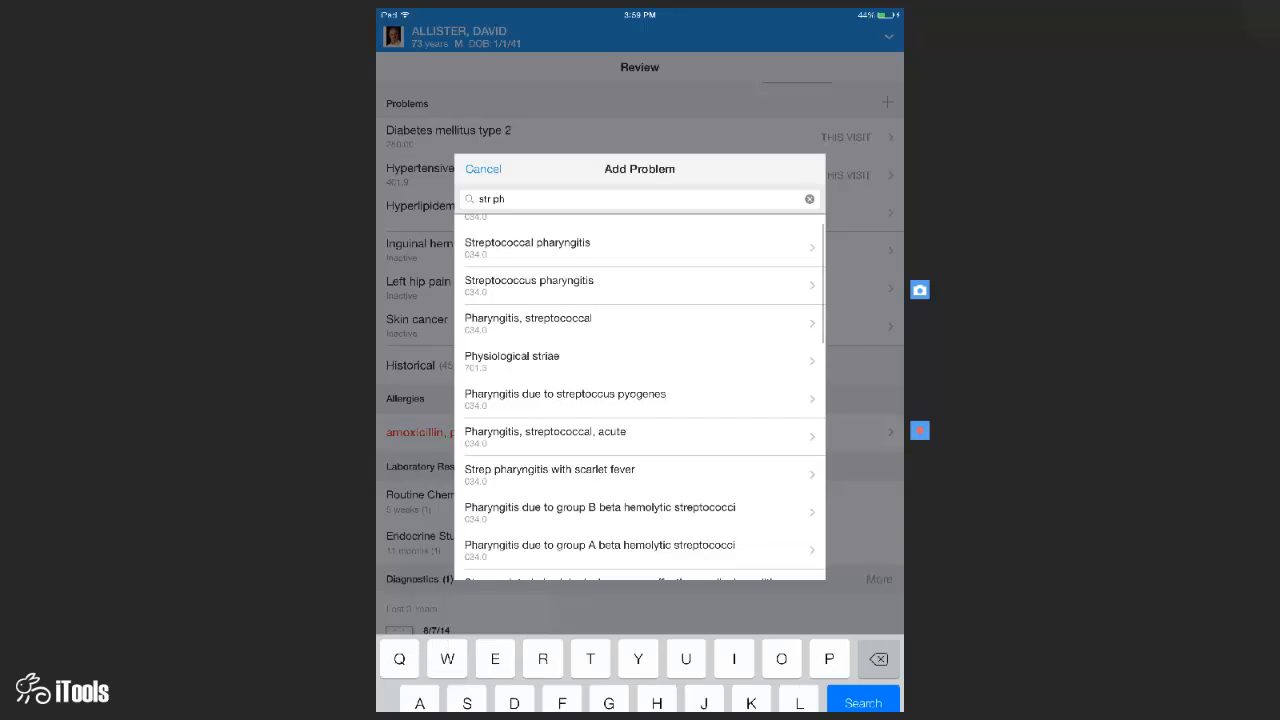
scroll(640, 397, up, 1)
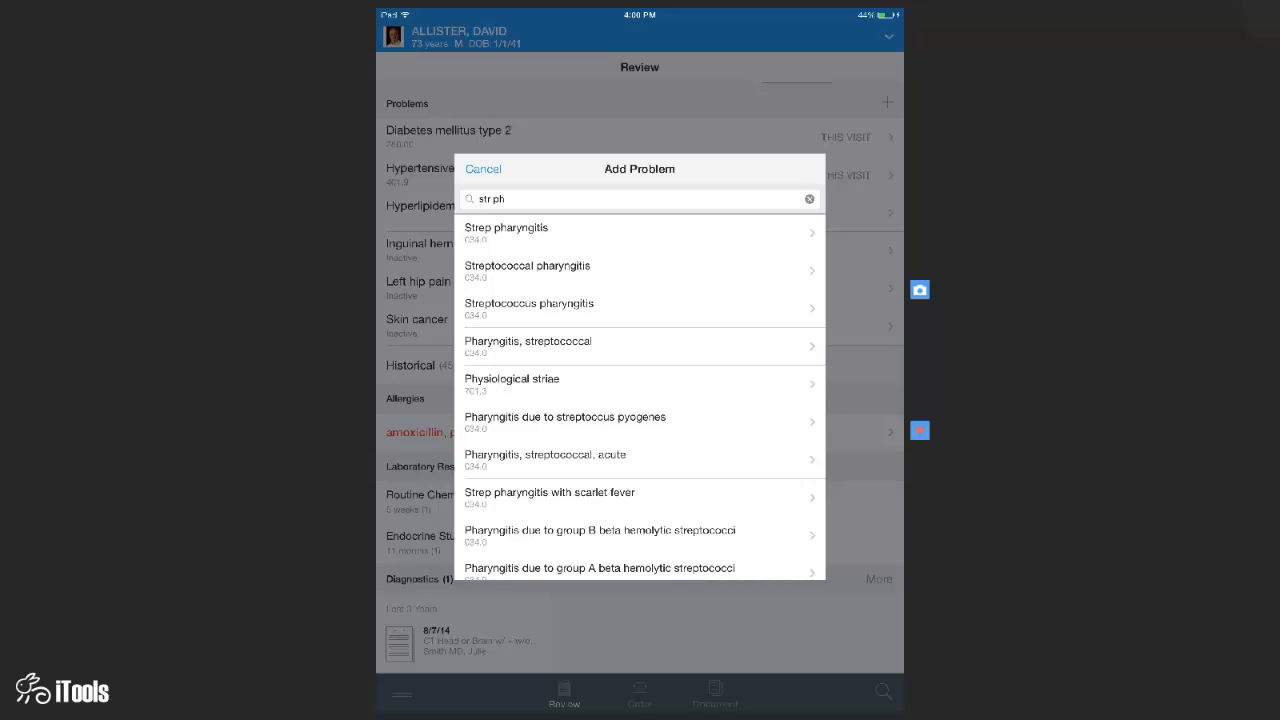
click(483, 169)
scroll(640, 378, down, 1)
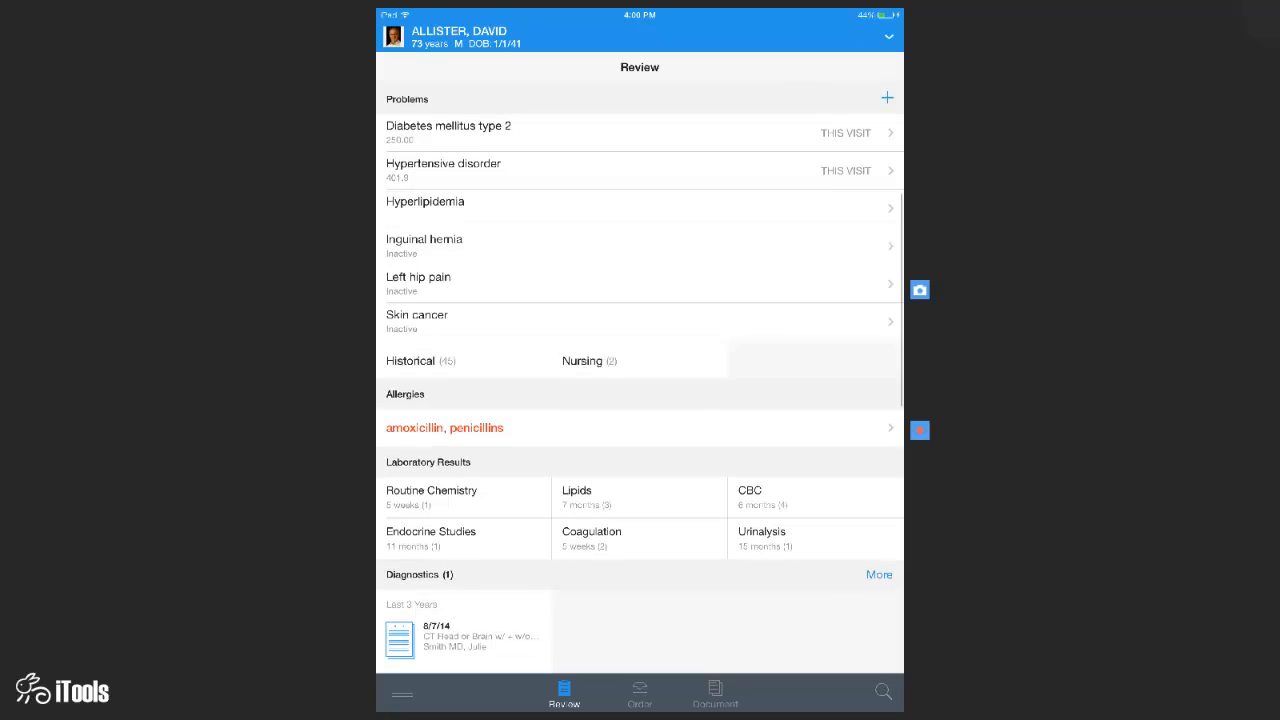
scroll(640, 400, down, 5)
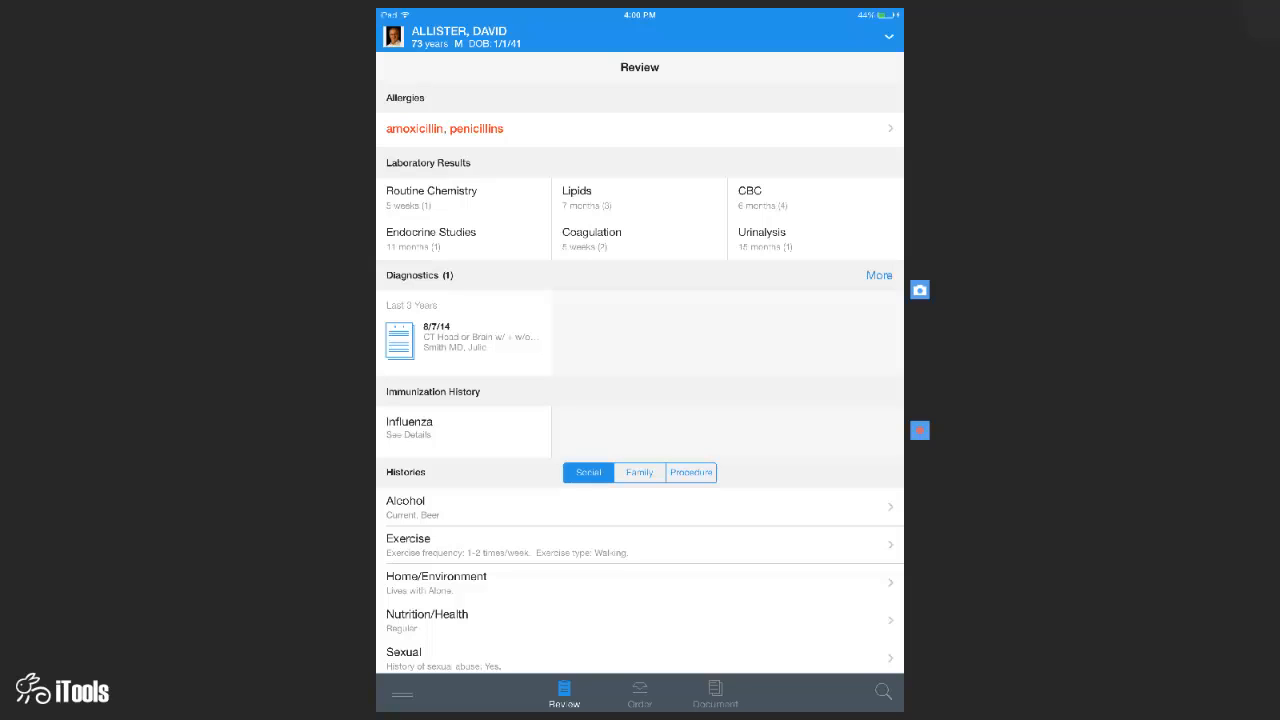
scroll(640, 378, down, 1)
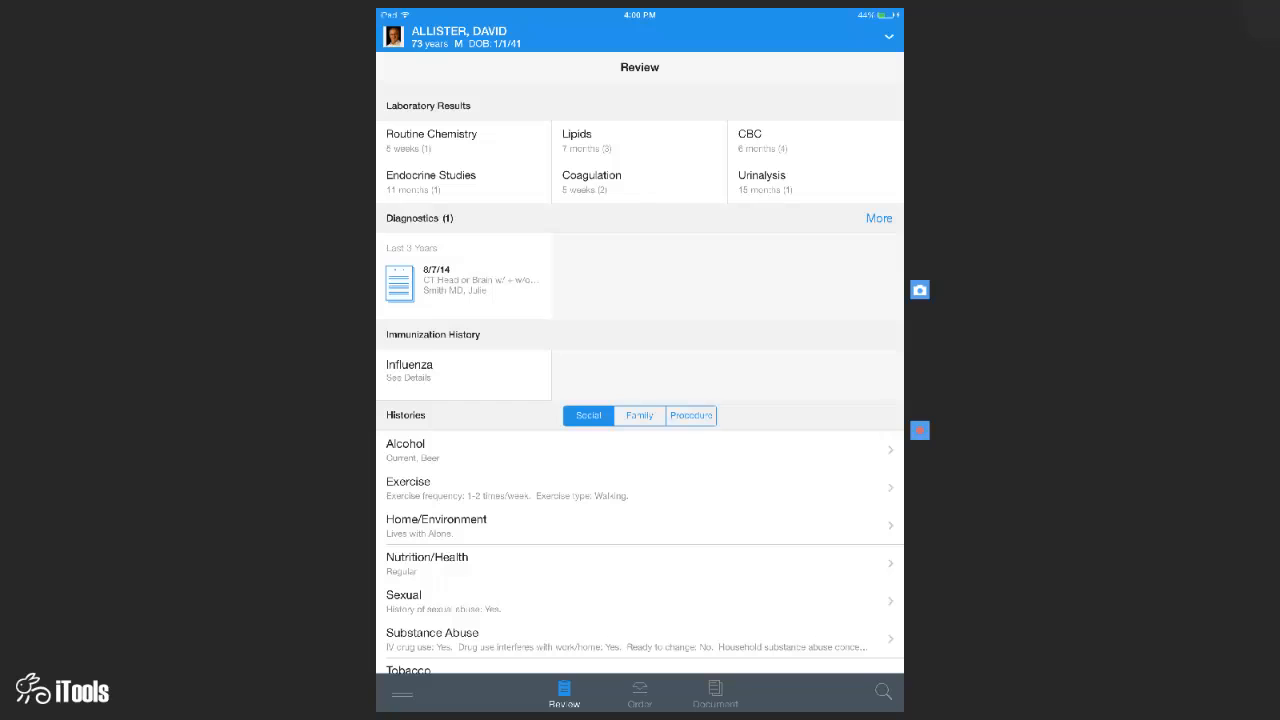
click(432, 140)
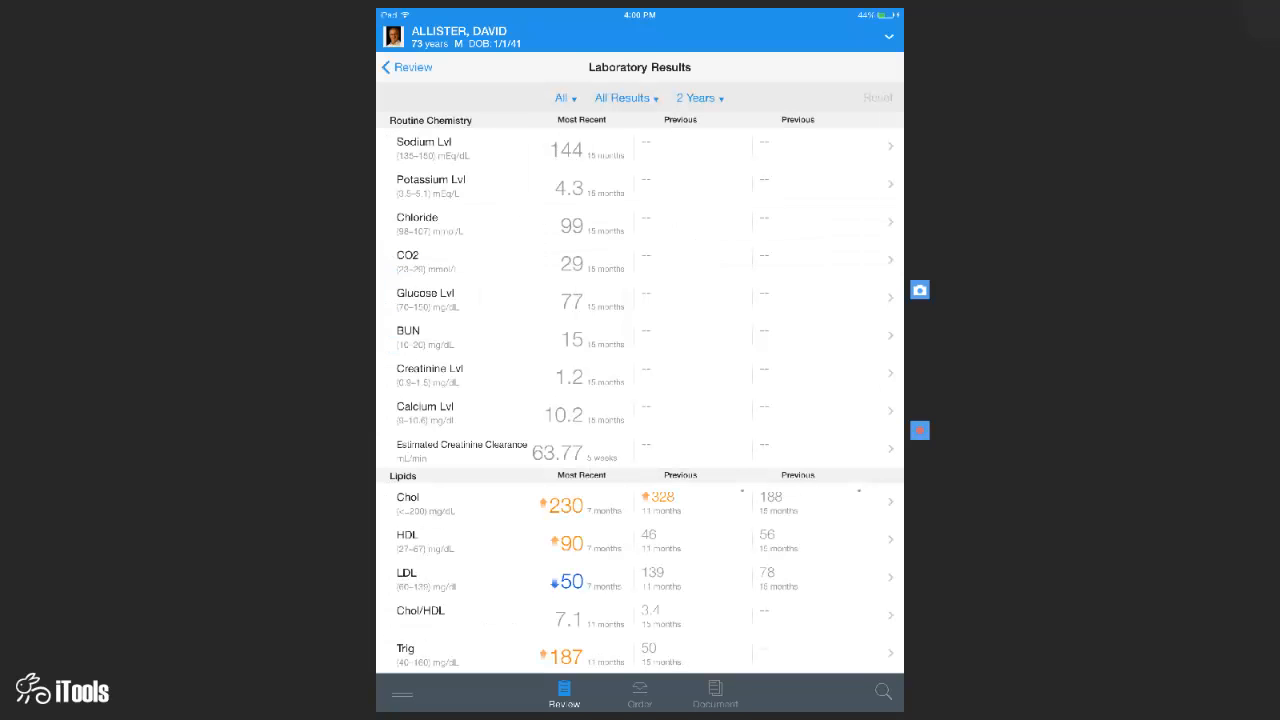
click(640, 503)
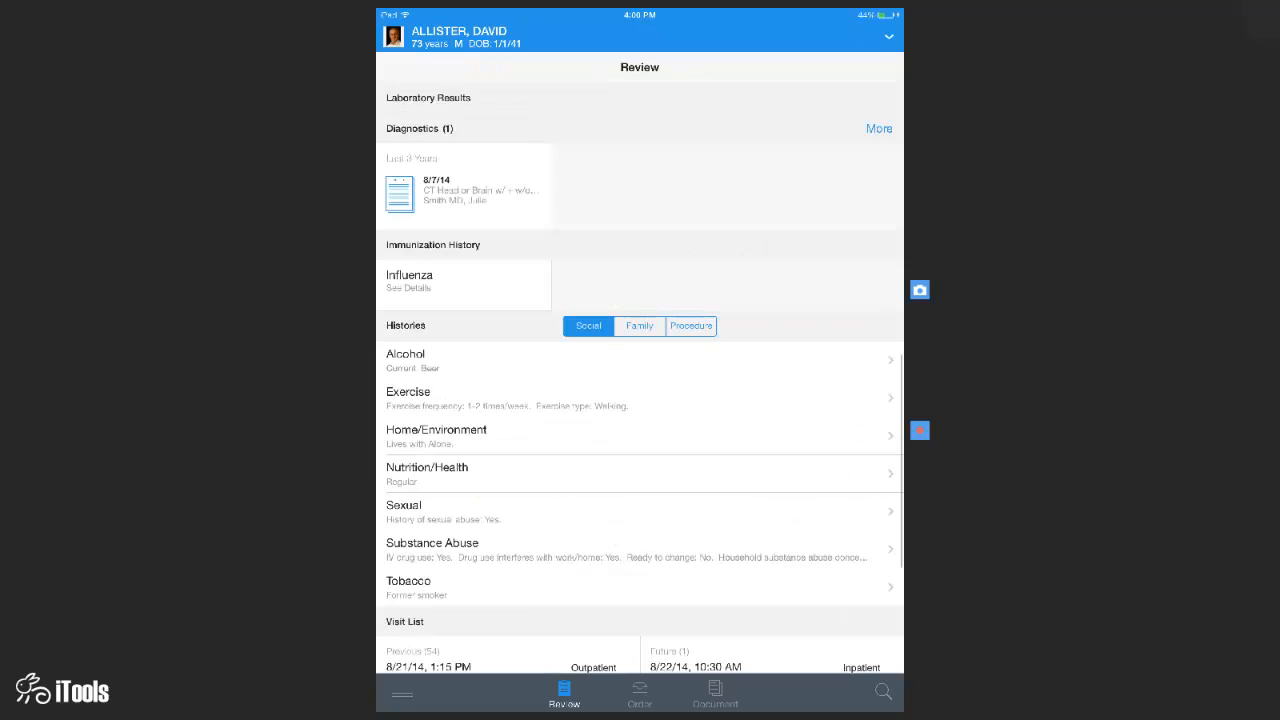
scroll(640, 380, down, 1)
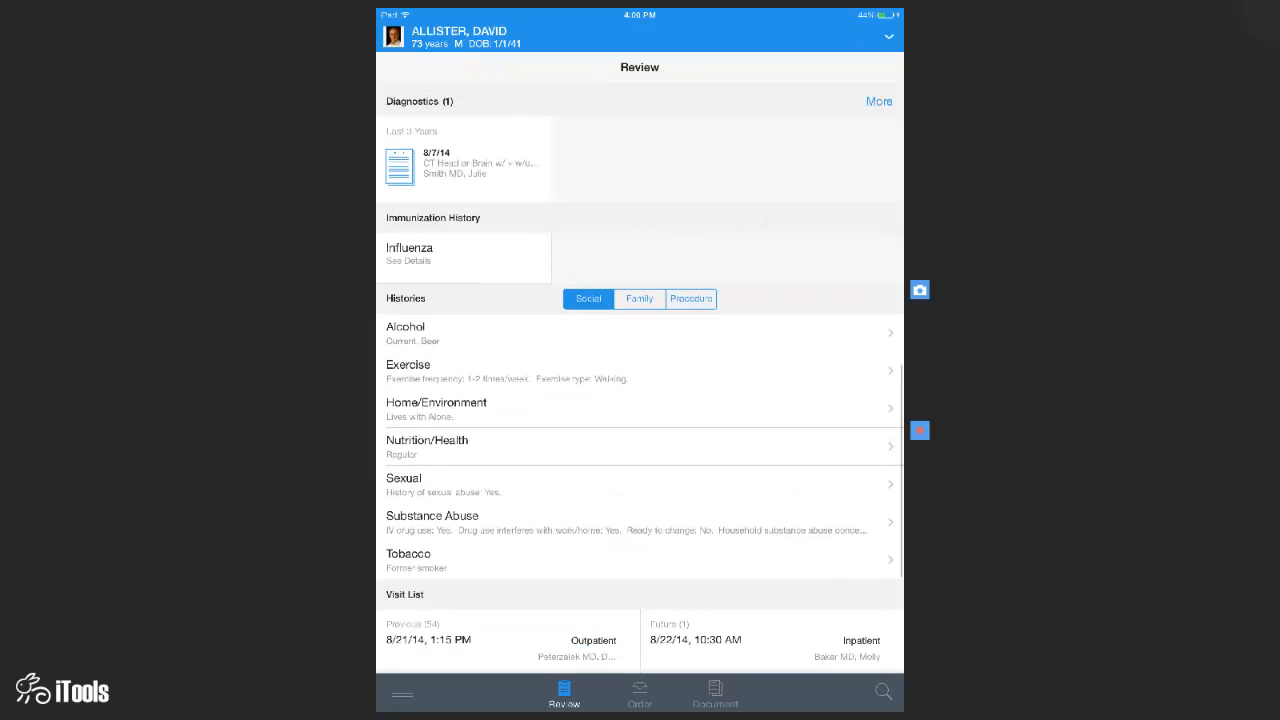
- View Family, then Procedure history (Cardiac catheterization to Tonsillectomy), and begin the Subjective/HPI text entry
scroll(640, 380, up, 2)
scroll(640, 384, down, 1)
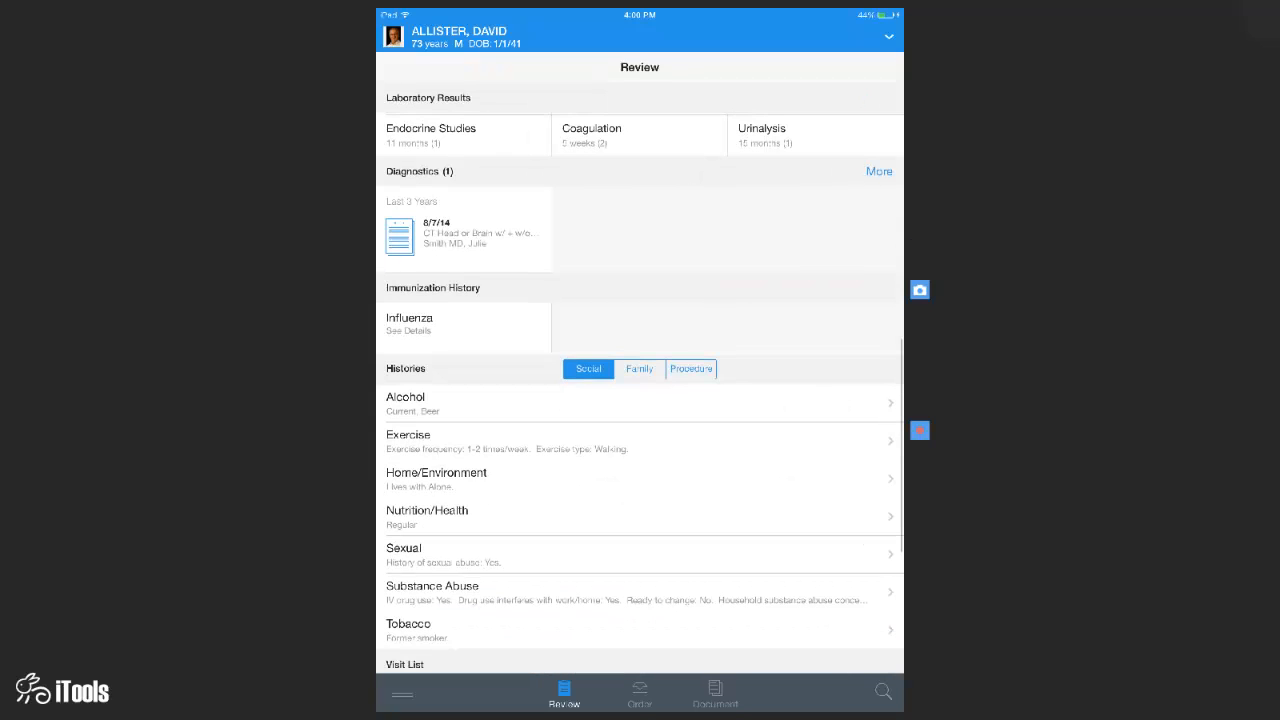
scroll(640, 384, down, 1)
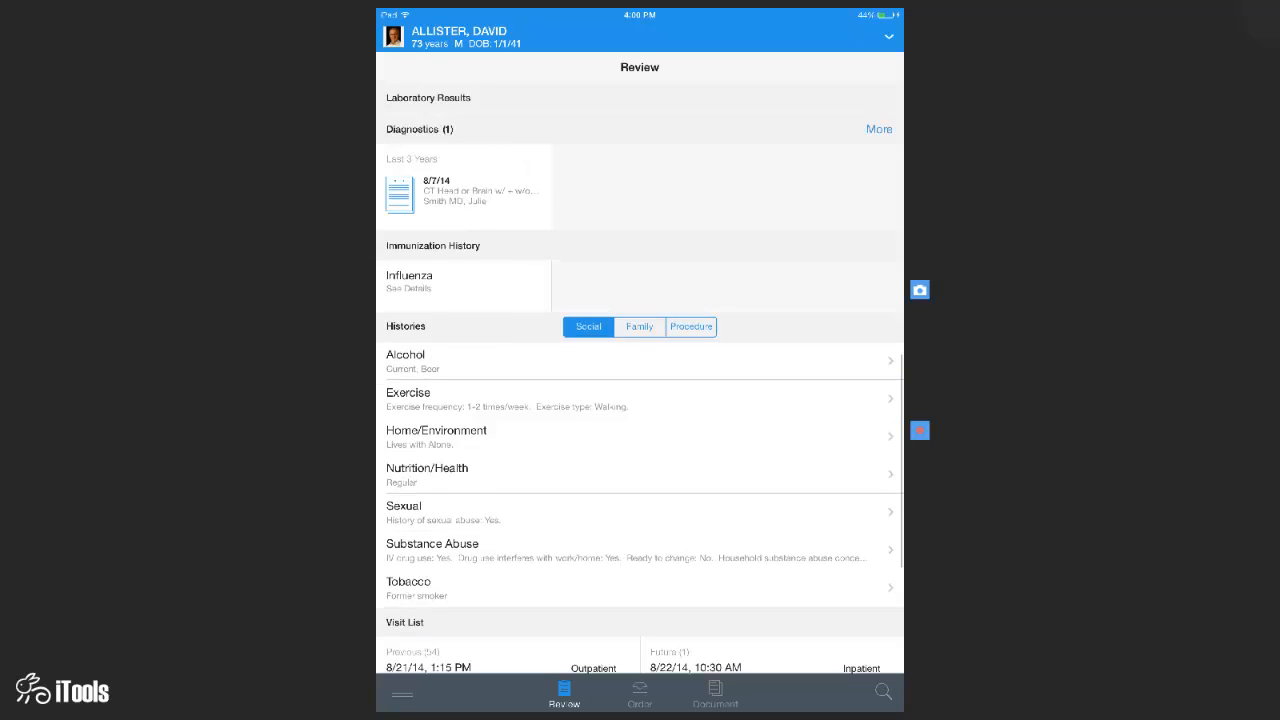
scroll(640, 384, up, 1)
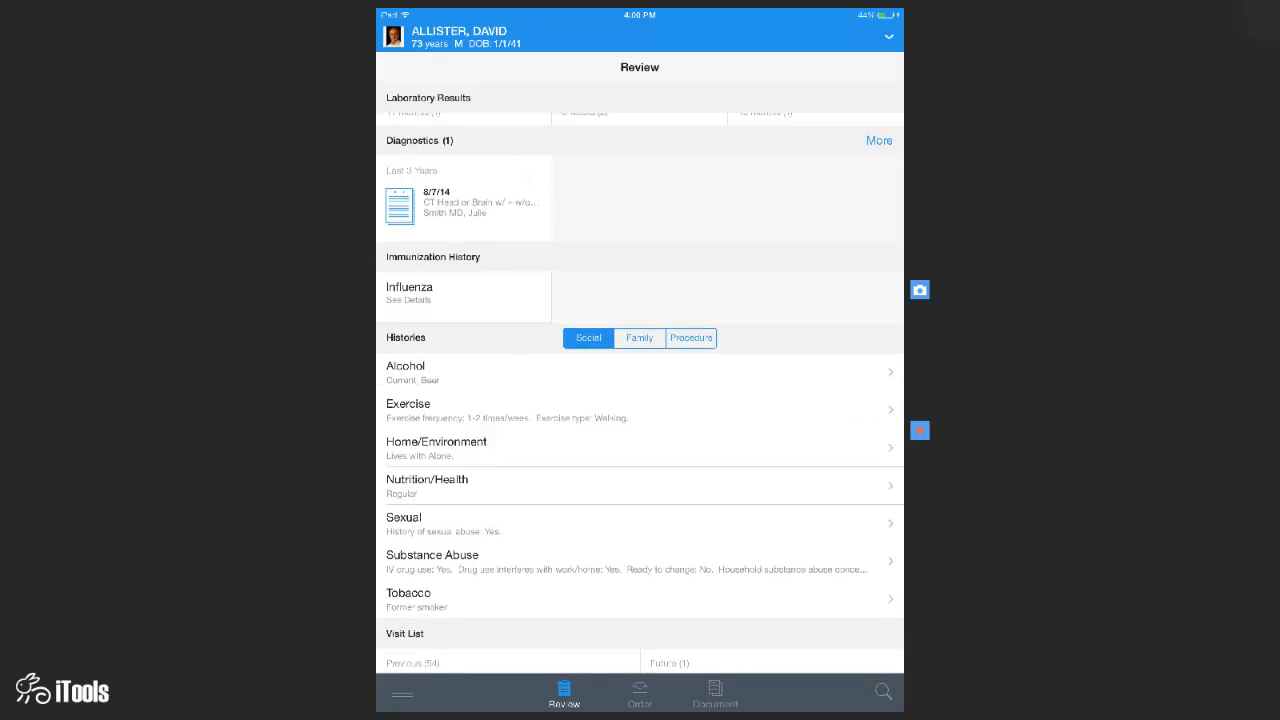
scroll(640, 384, down, 3)
scroll(640, 384, down, 3)
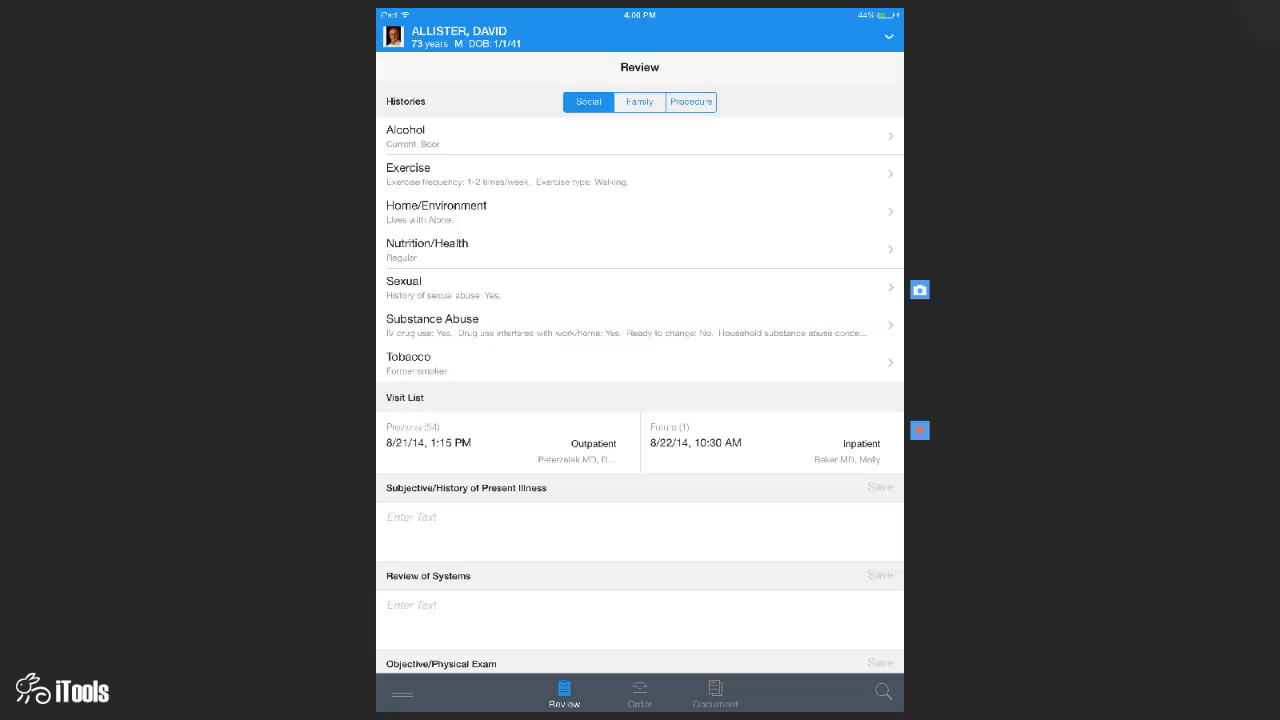
click(640, 102)
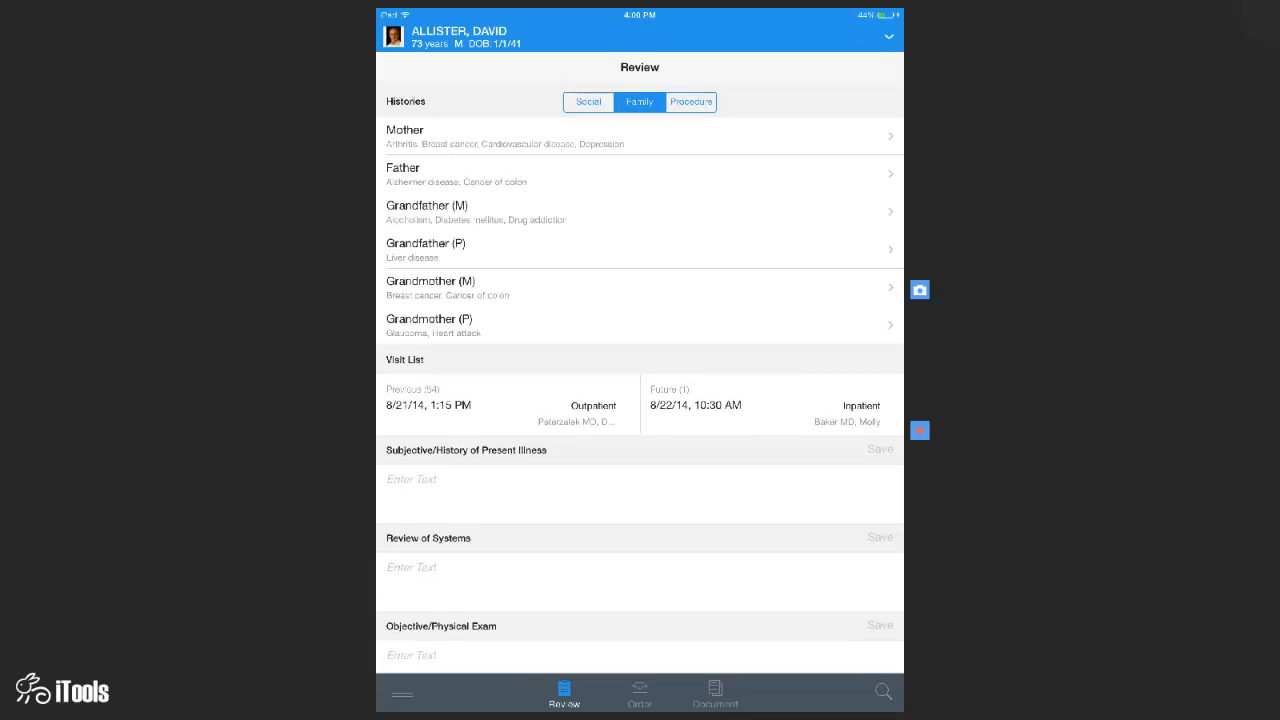
click(691, 102)
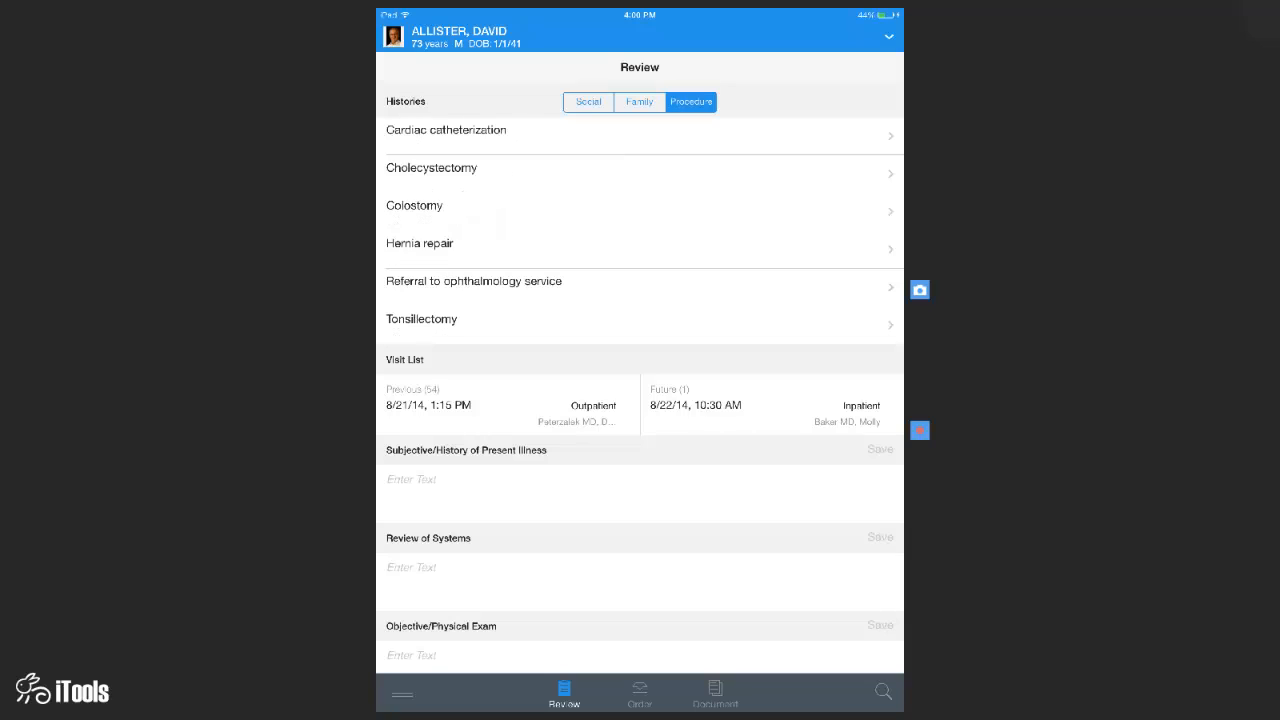
scroll(640, 400, down, 1)
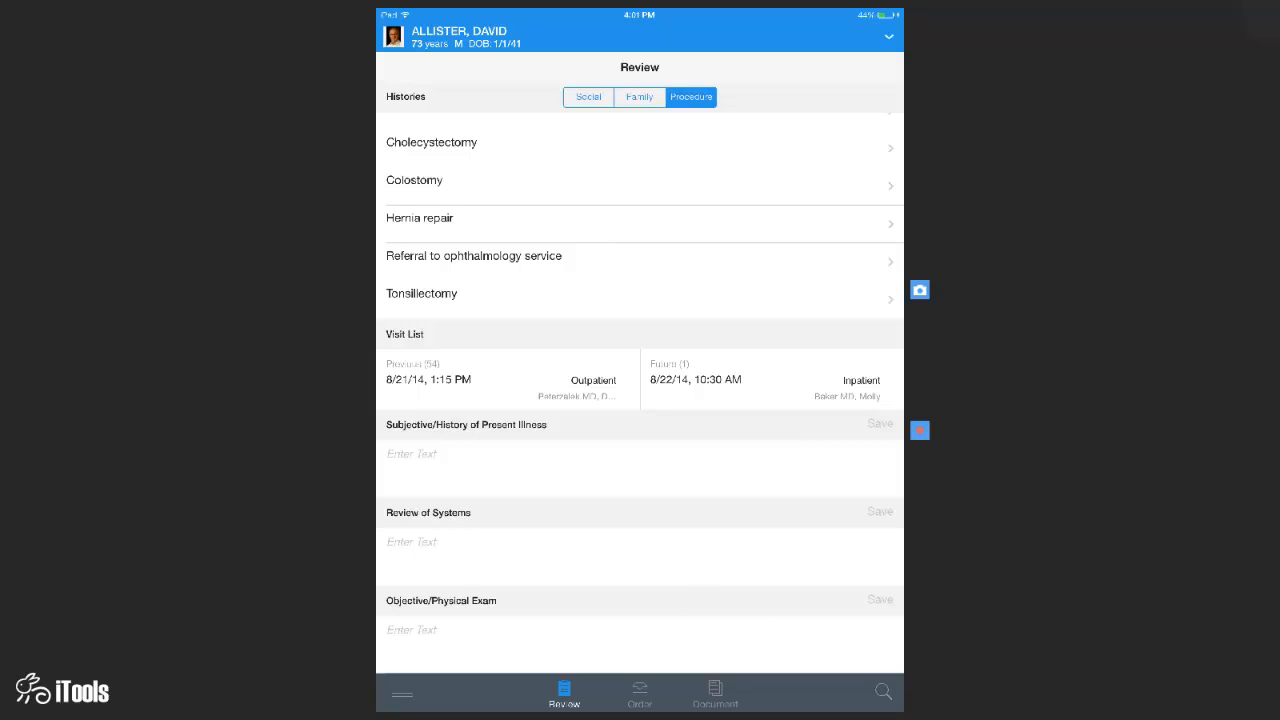
click(640, 466)
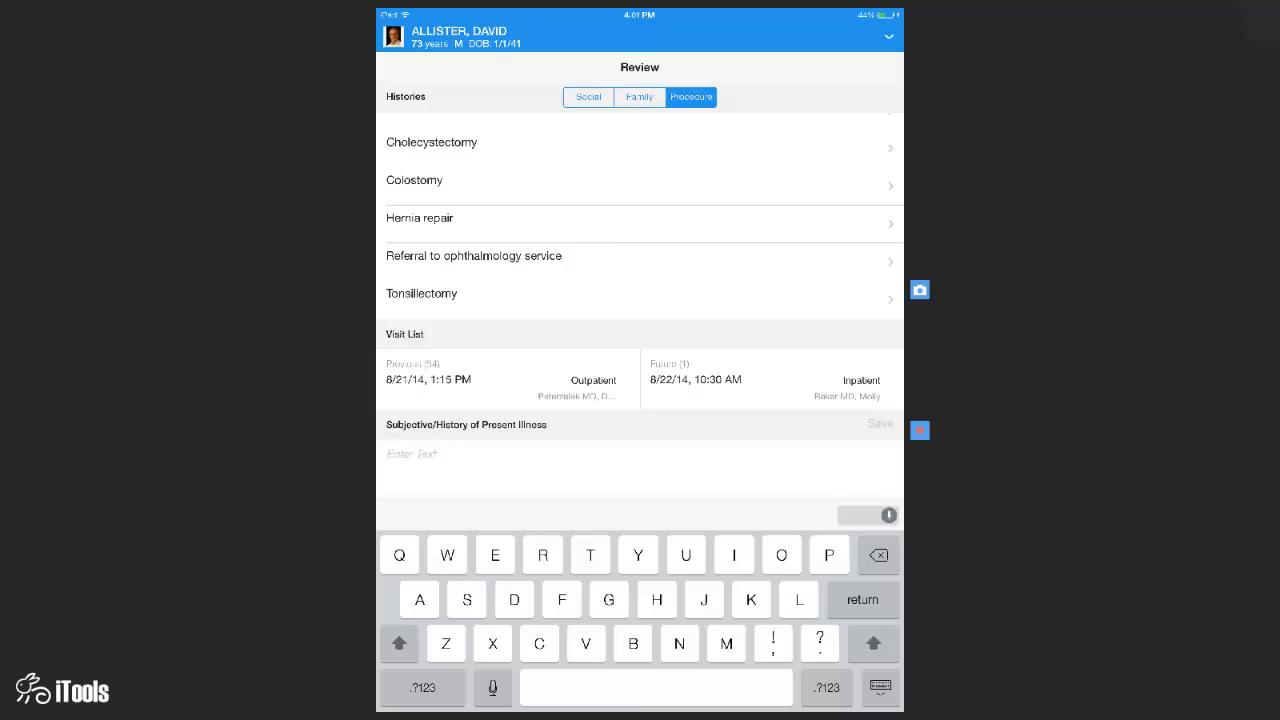
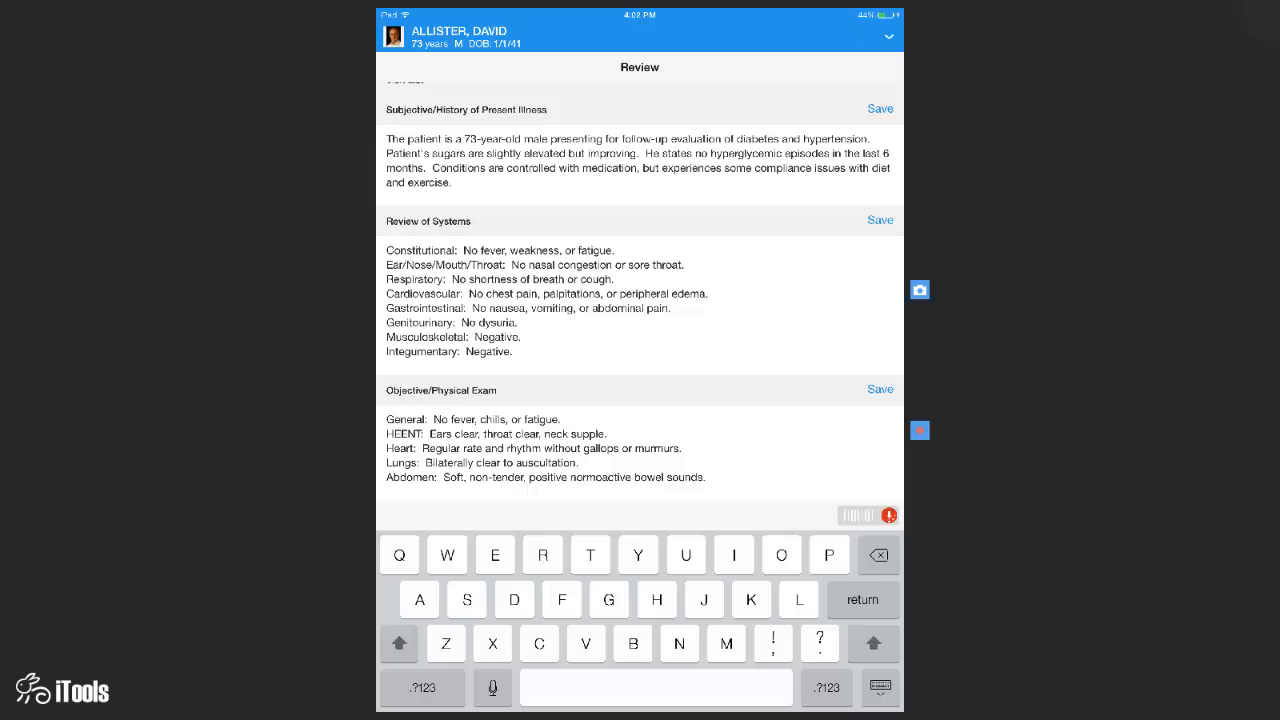
- Finish the visit review note and show the patient's Orders list with medications, chest X-rays and follow-up
click(880, 389)
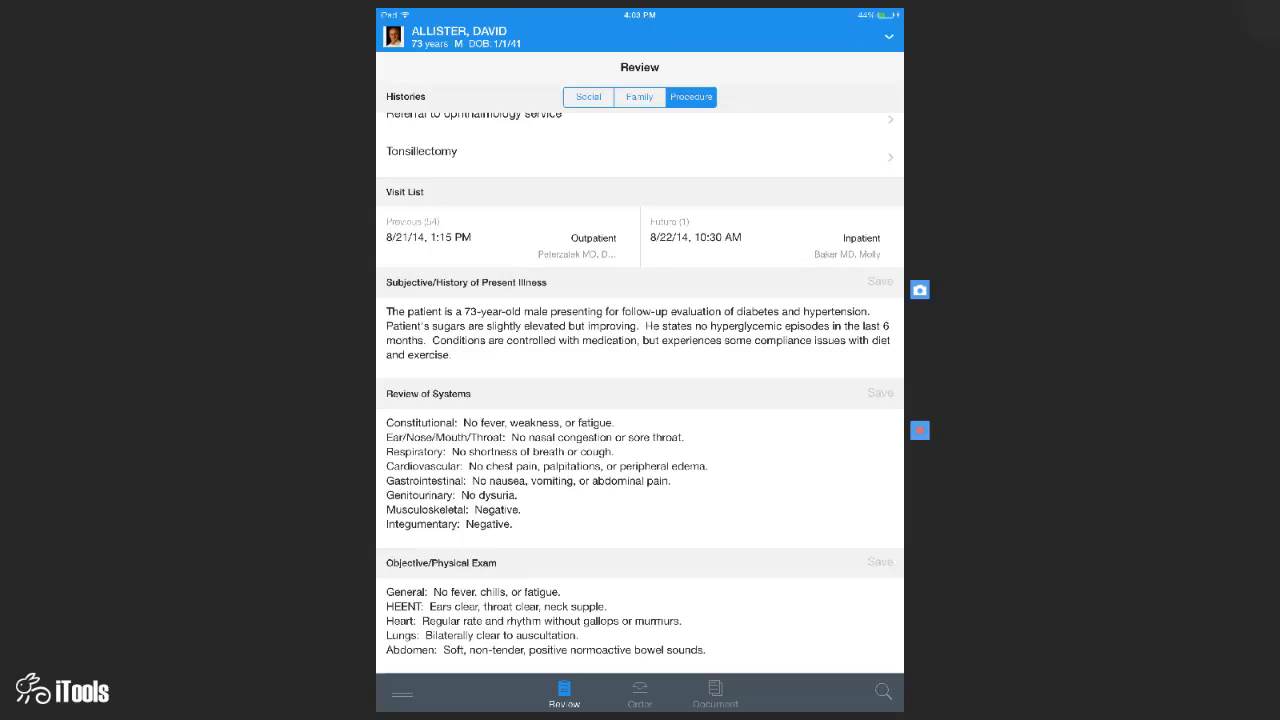
click(640, 694)
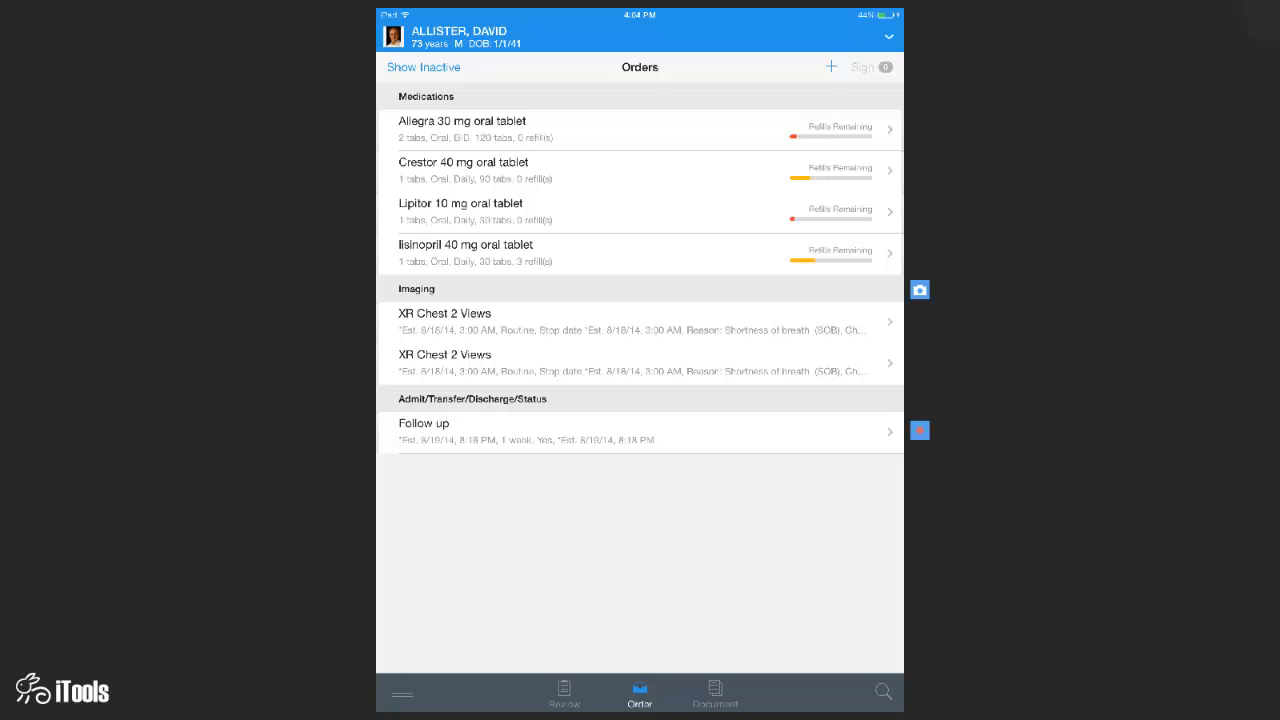
- Queue a refill of the Lipitor 10 mg oral tablet with 1 refill
drag(848, 212, 700, 212)
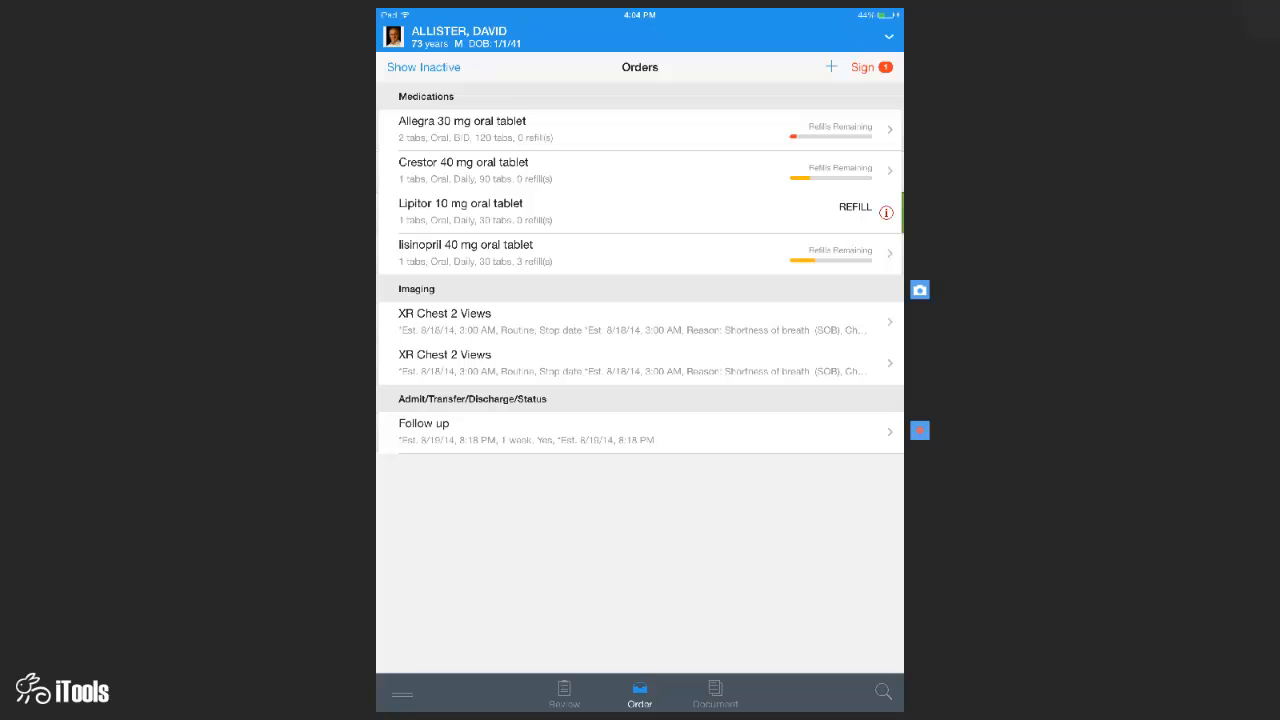
click(640, 212)
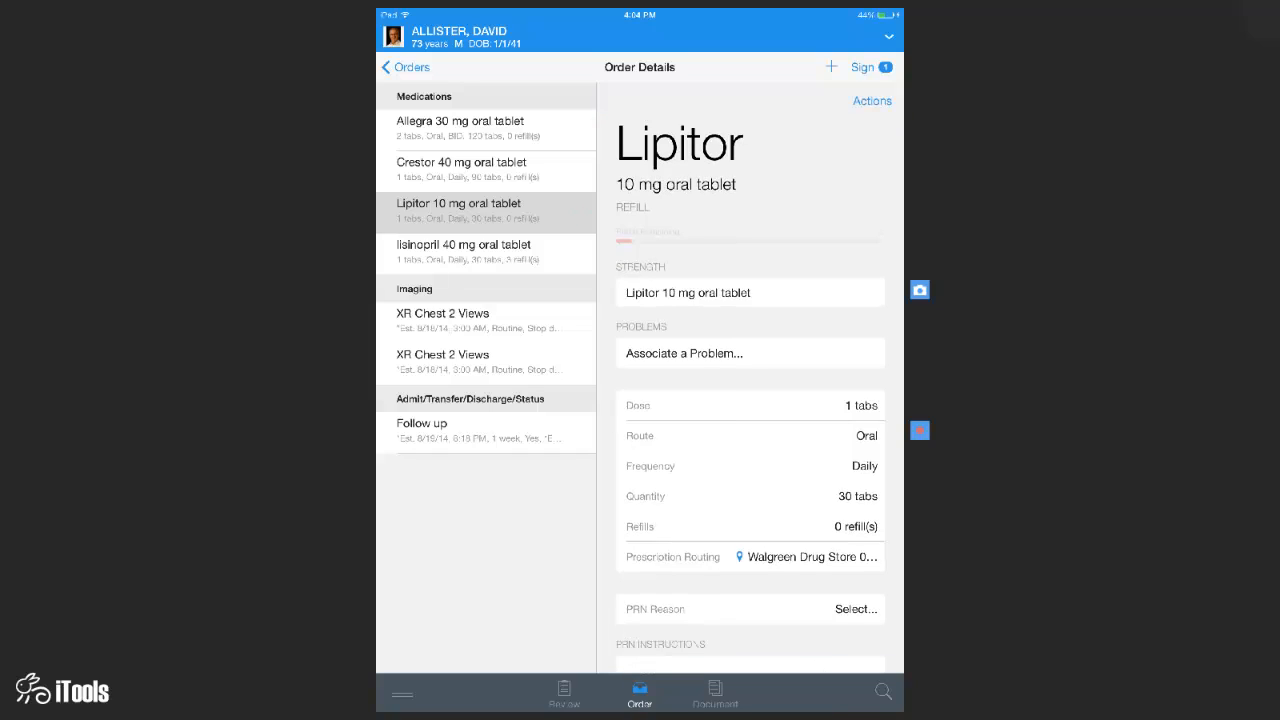
click(750, 527)
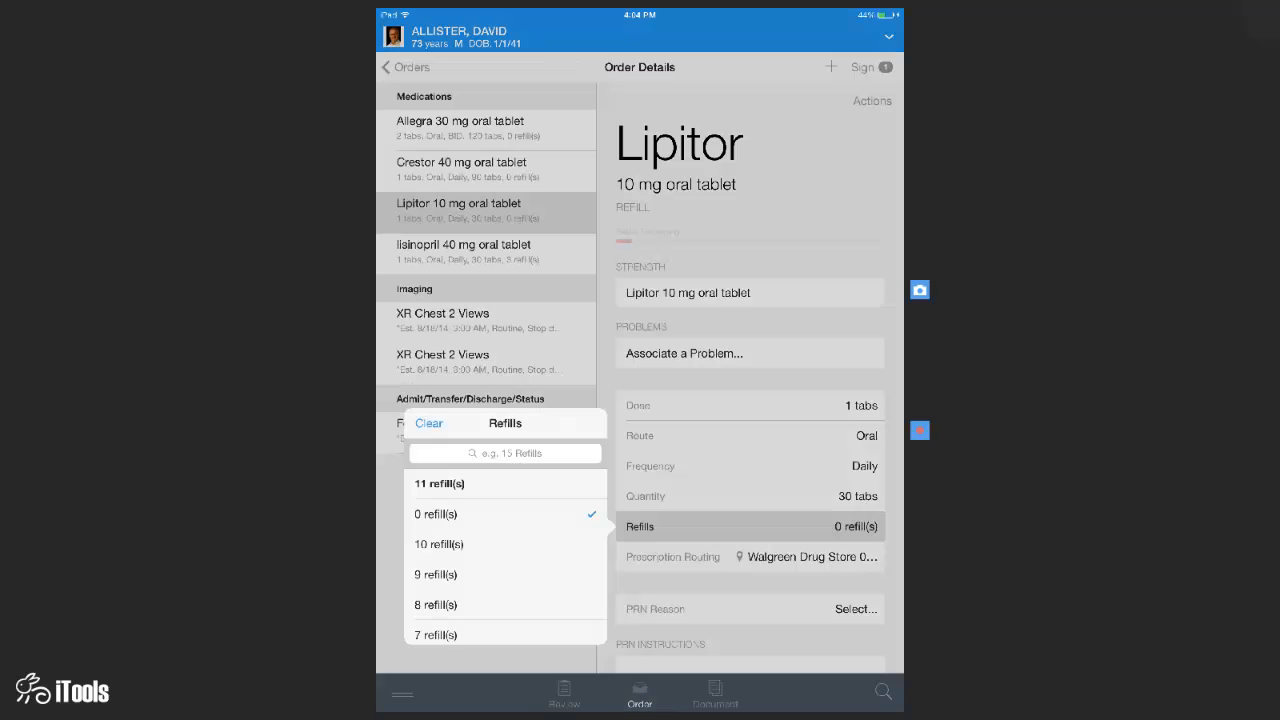
scroll(505, 560, down, 3)
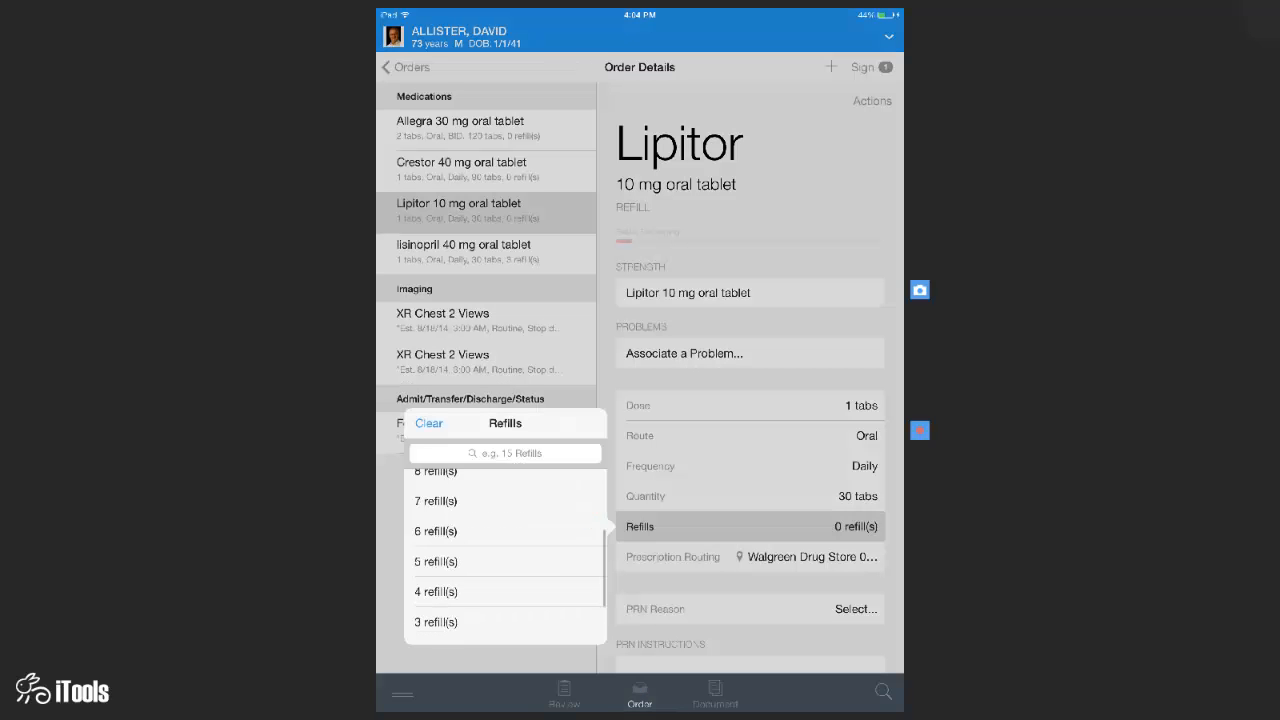
click(436, 600)
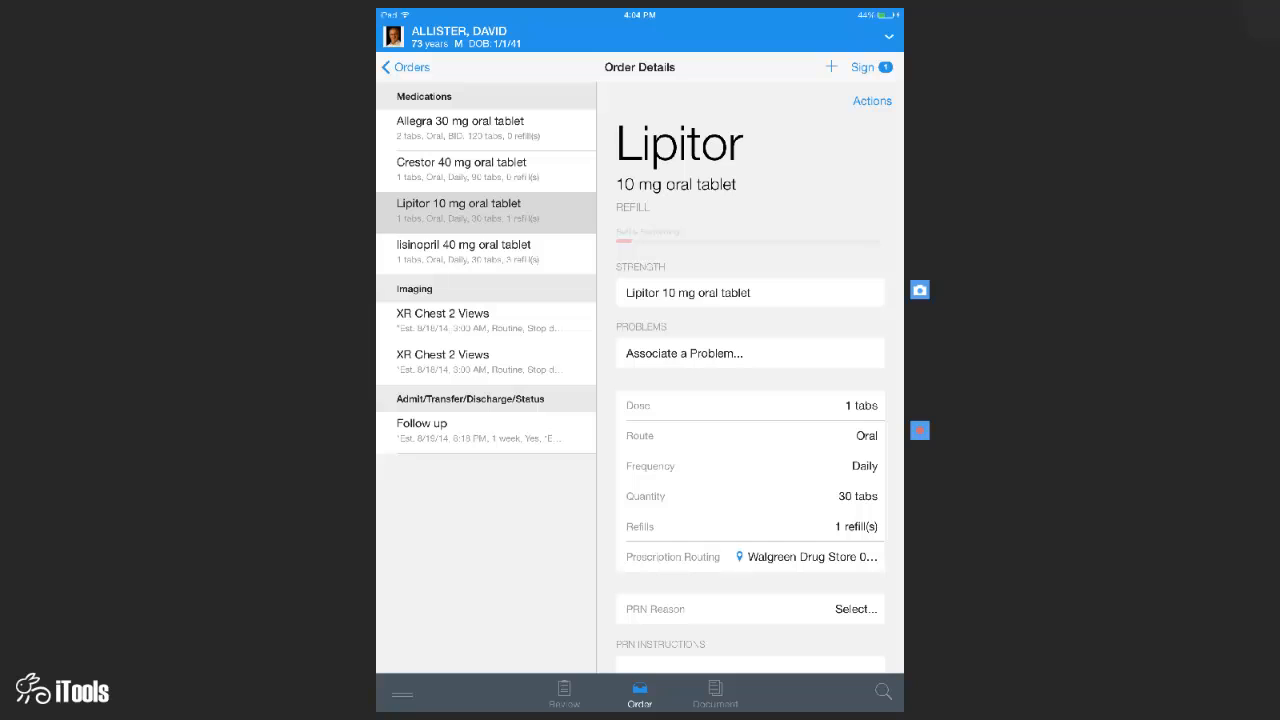
click(750, 557)
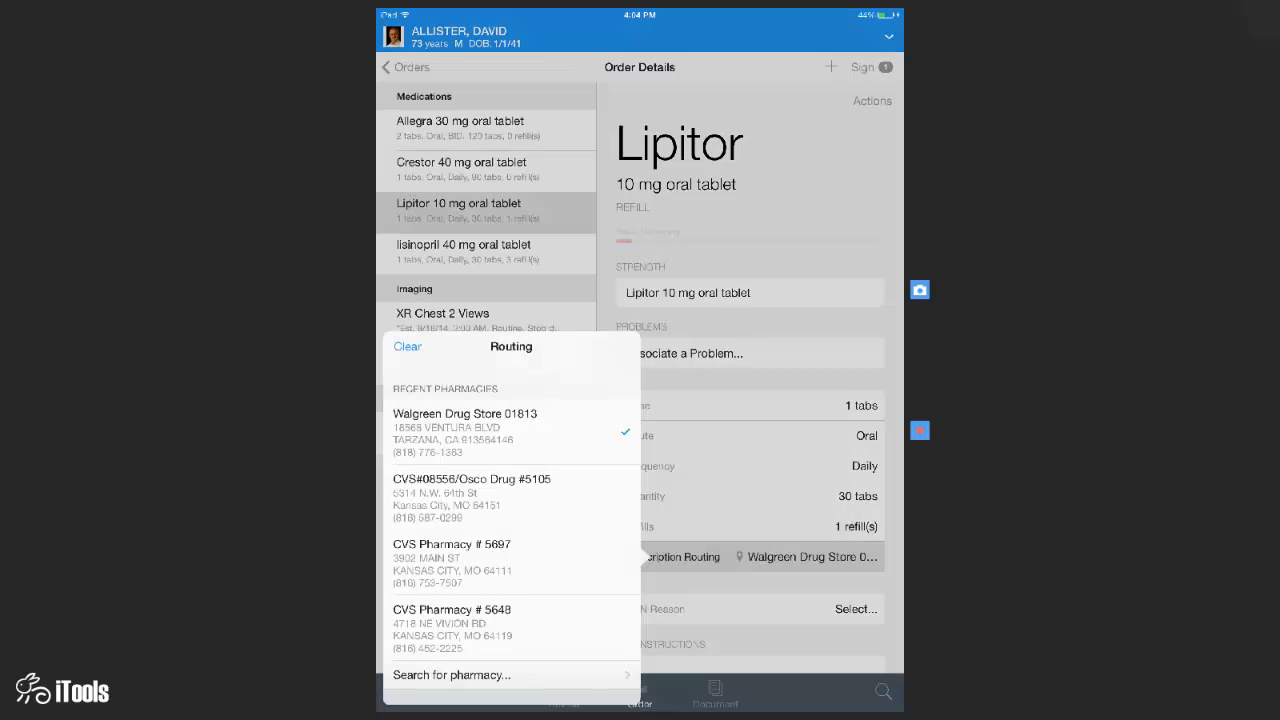
scroll(512, 530, down, 1)
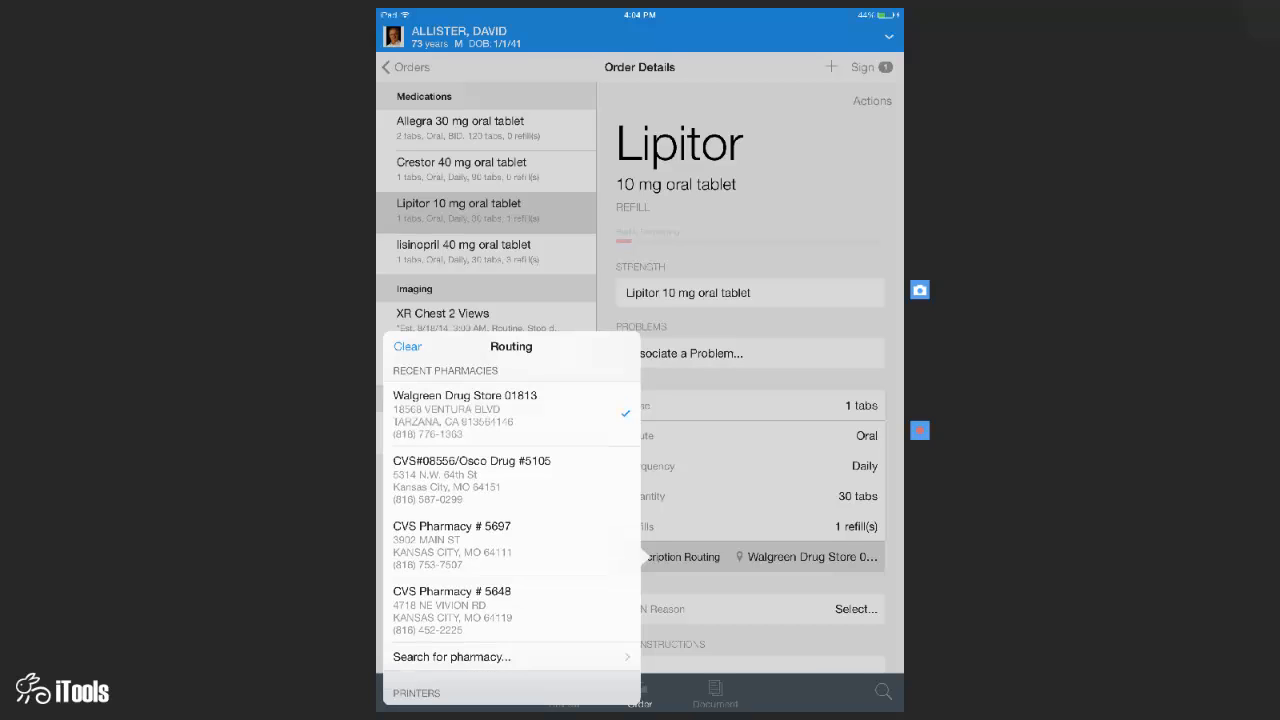
scroll(511, 530, down, 2)
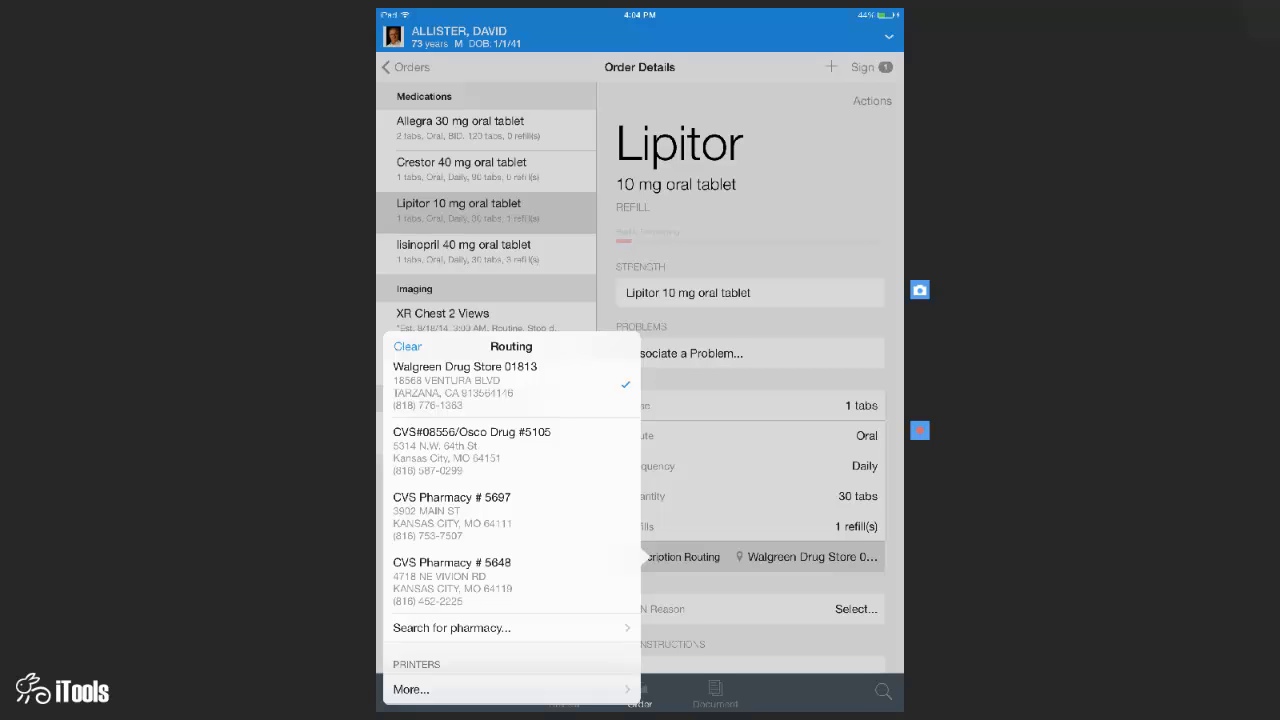
click(452, 628)
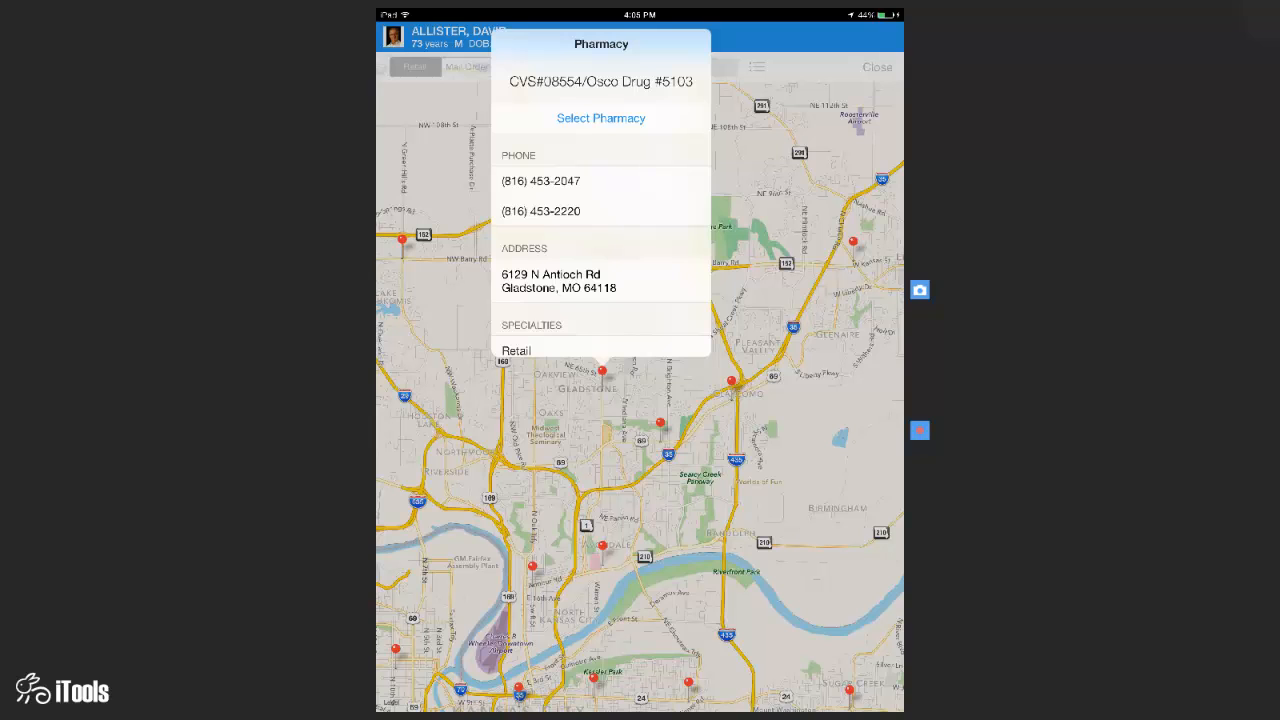
click(601, 118)
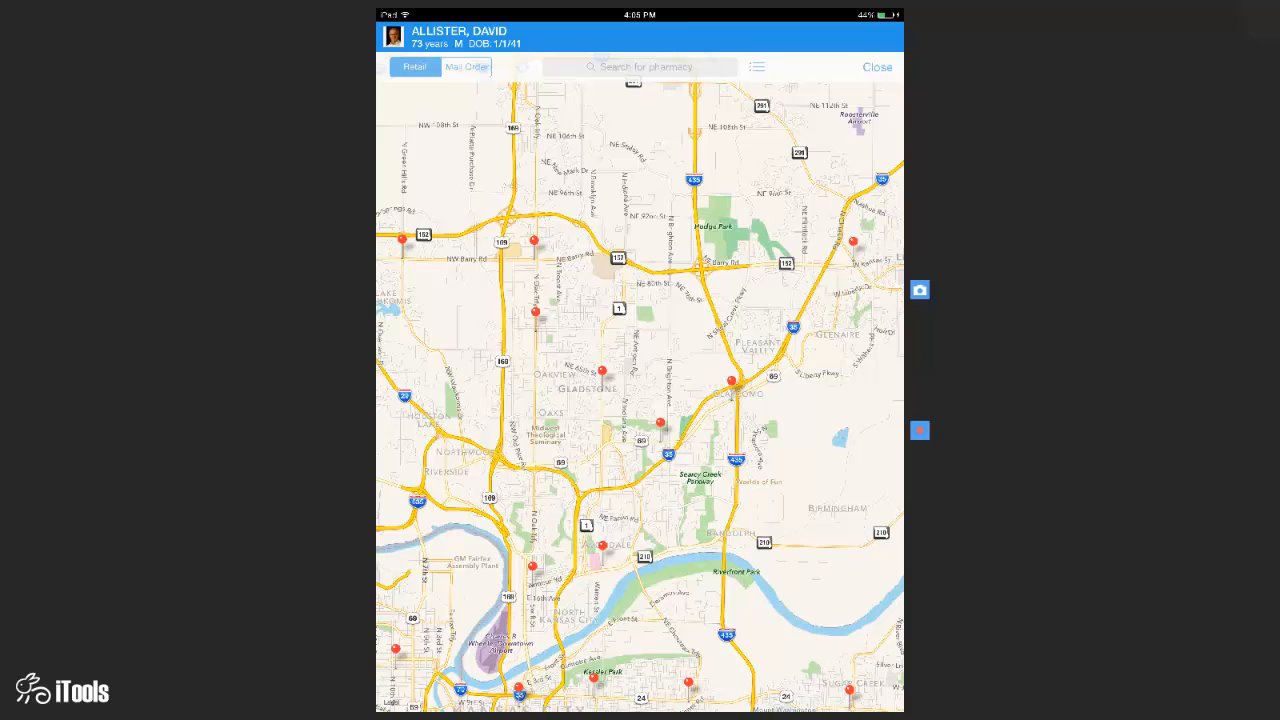
click(522, 66)
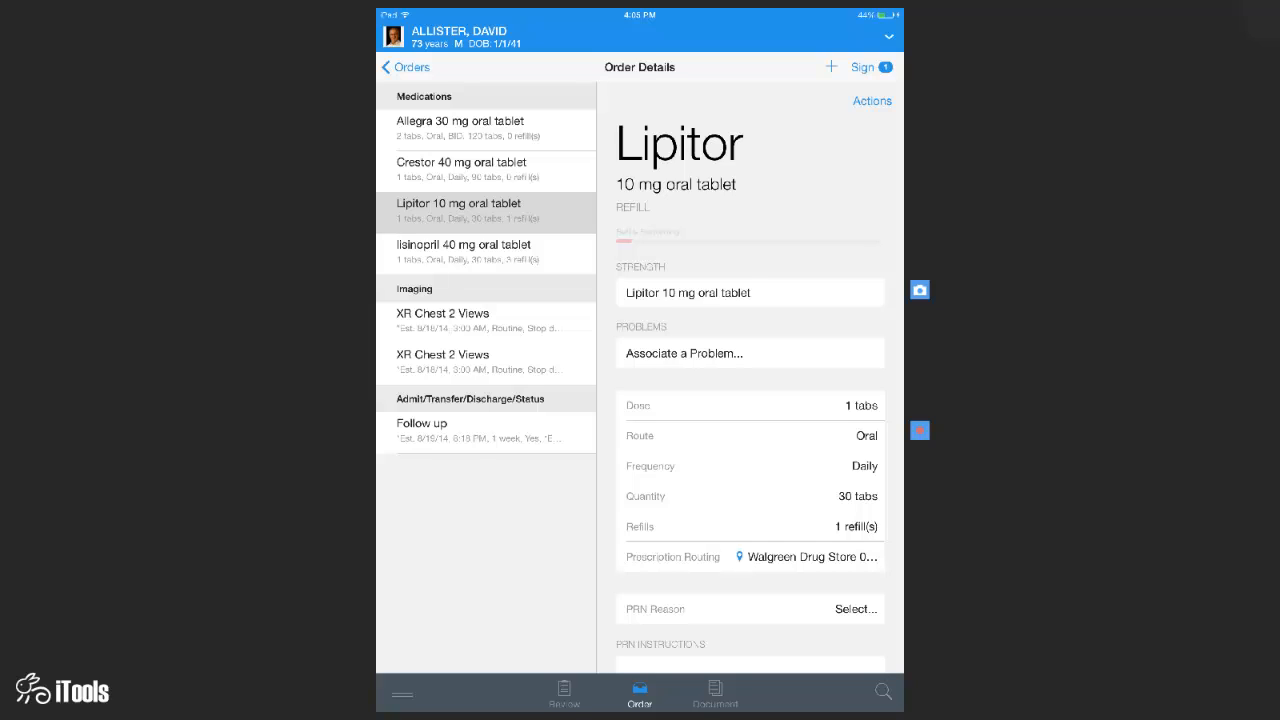
- Search the orderable items for 'cbc' to add a CBC w/ Indices lab
click(831, 67)
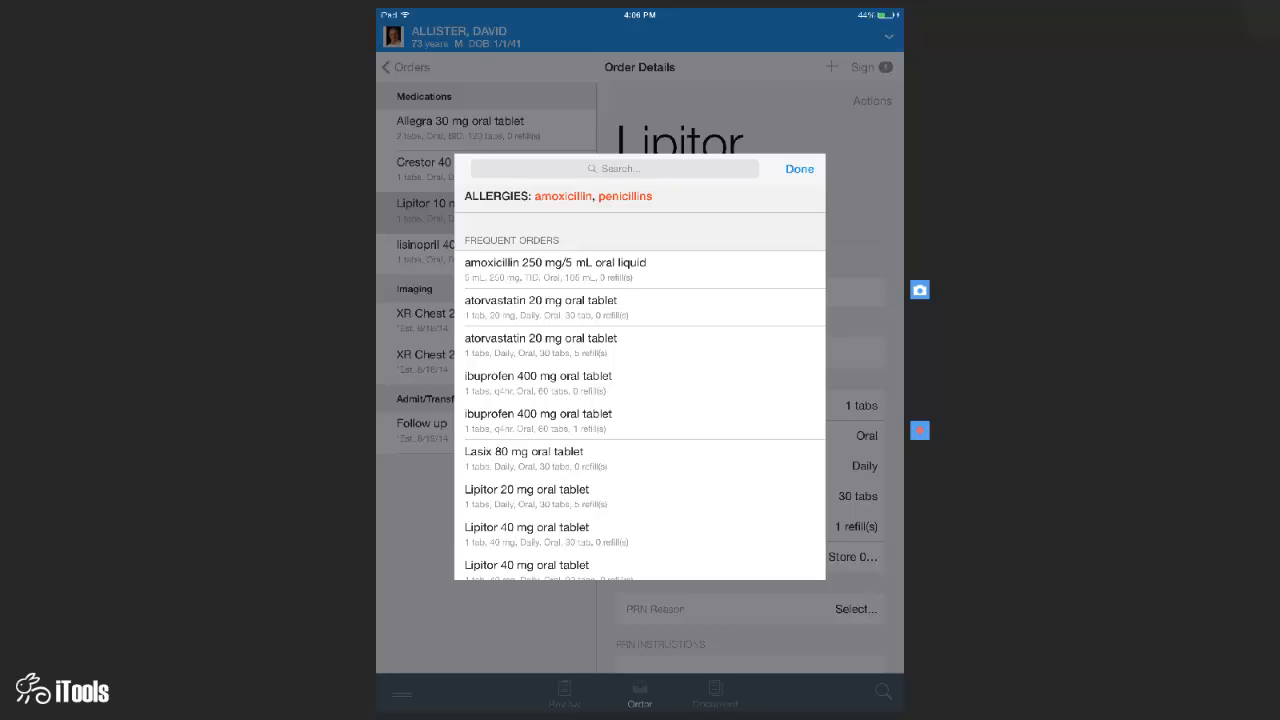
scroll(640, 400, down, 5)
scroll(640, 400, down, 4)
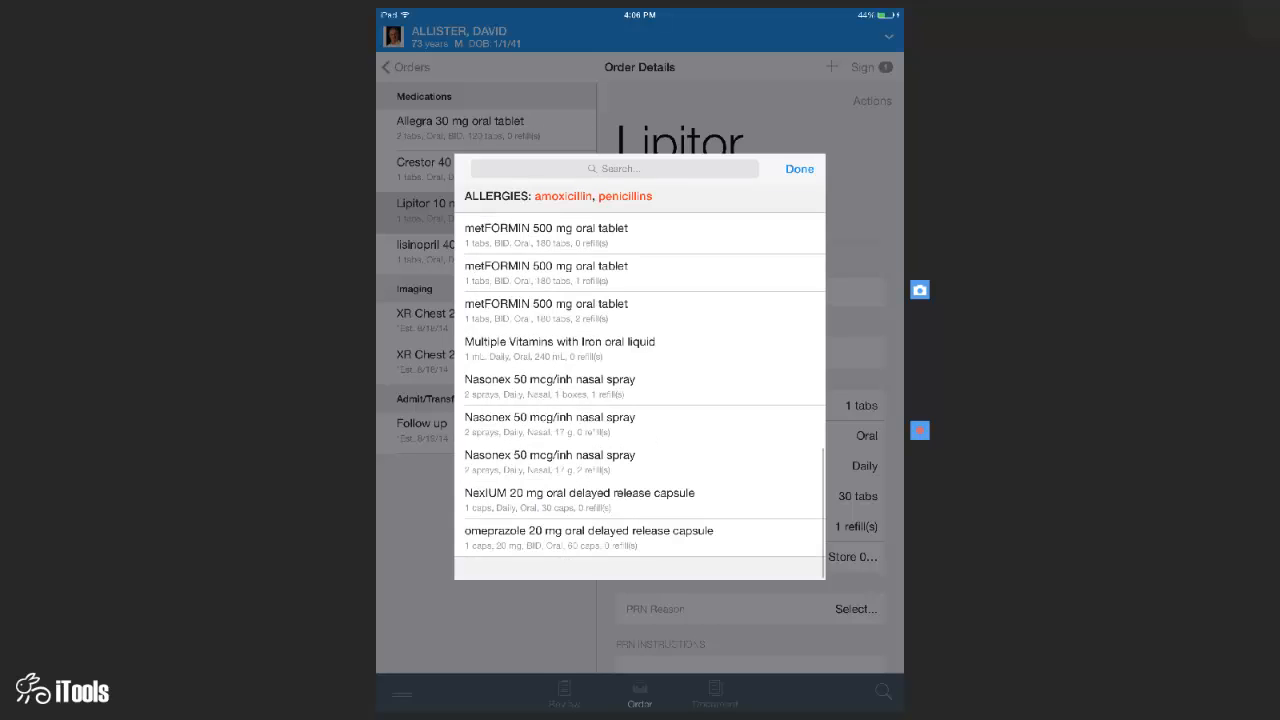
scroll(640, 400, up, 10)
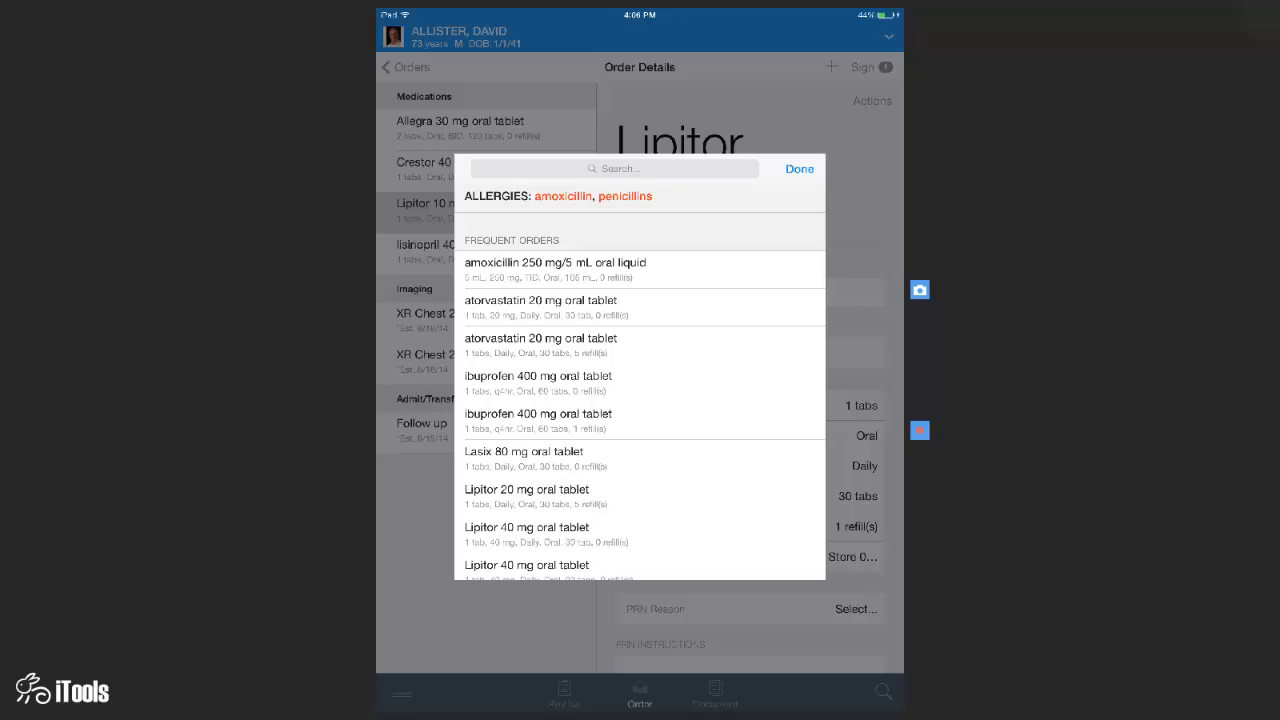
click(615, 169)
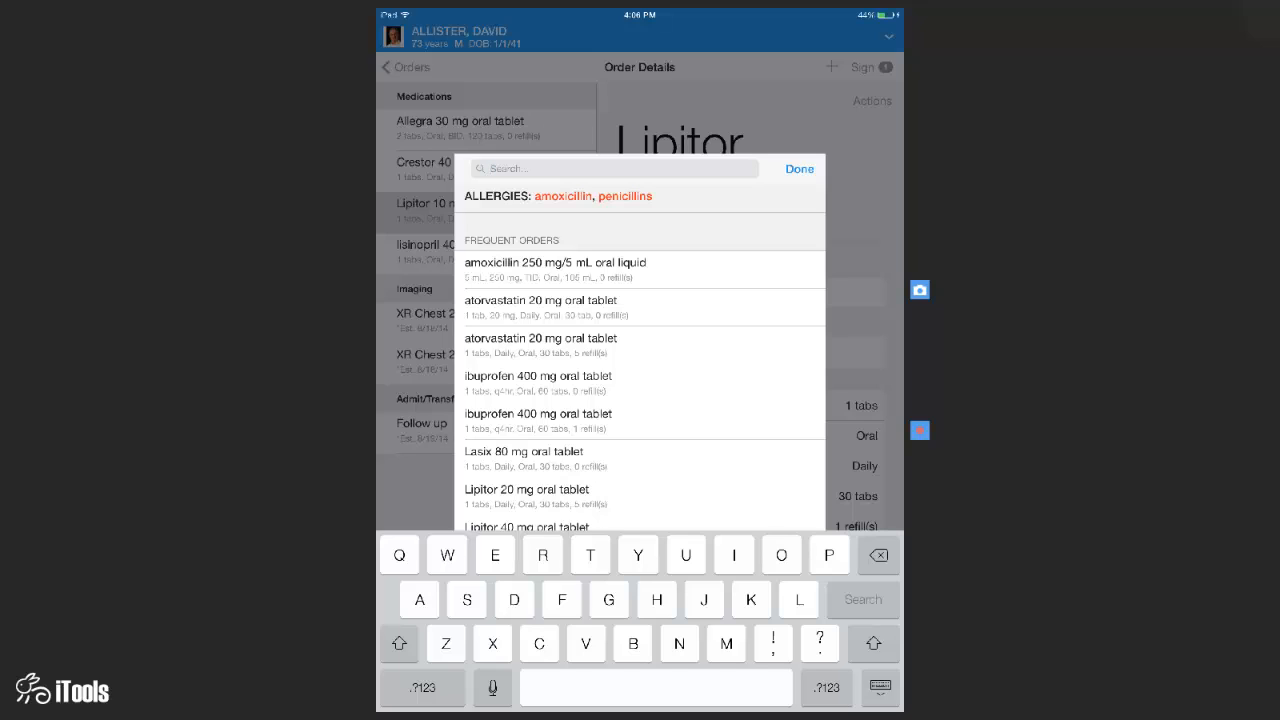
text(cbc)
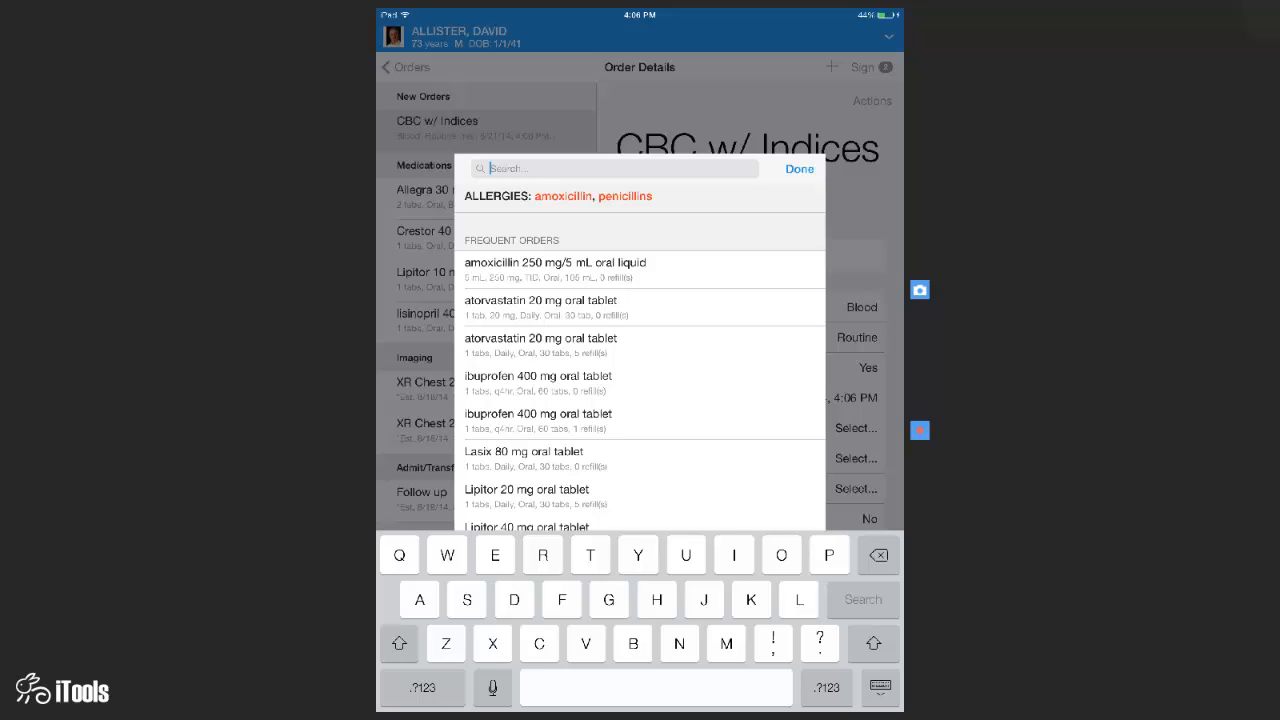
- Search 'ref to en' and add Referral to Endocrinology to the new orders
text(ref to en)
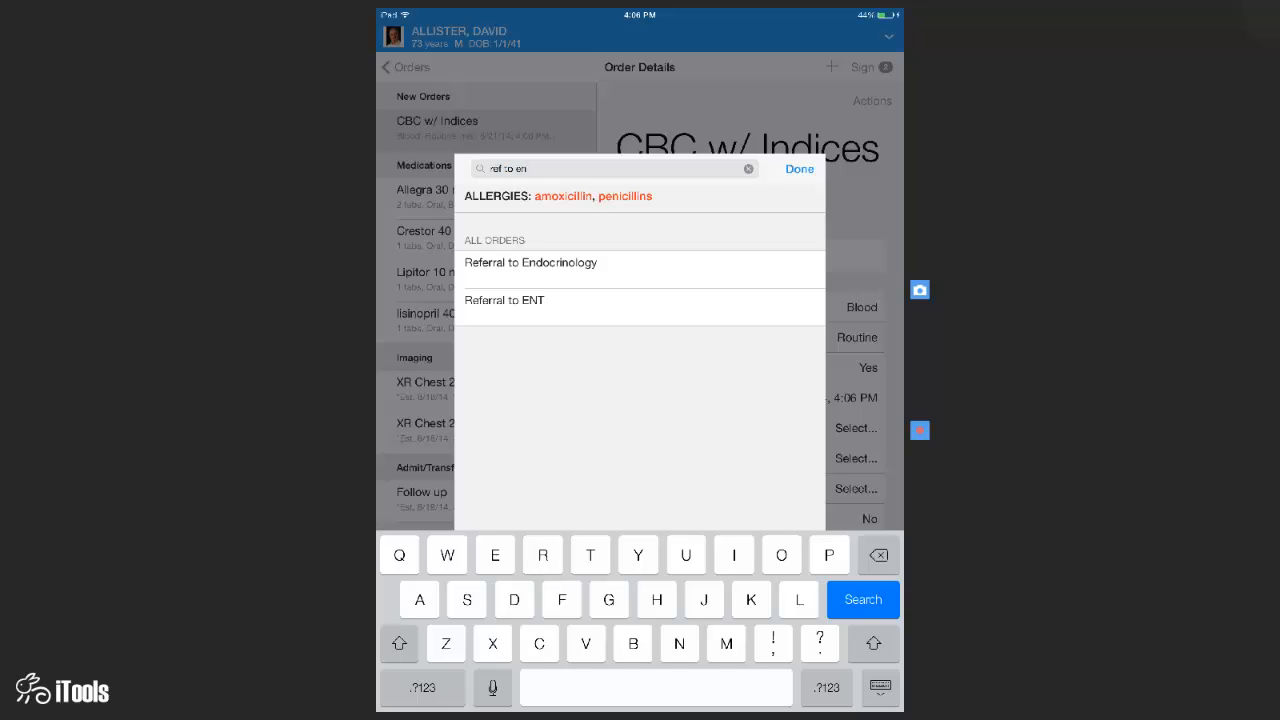
click(530, 263)
click(799, 169)
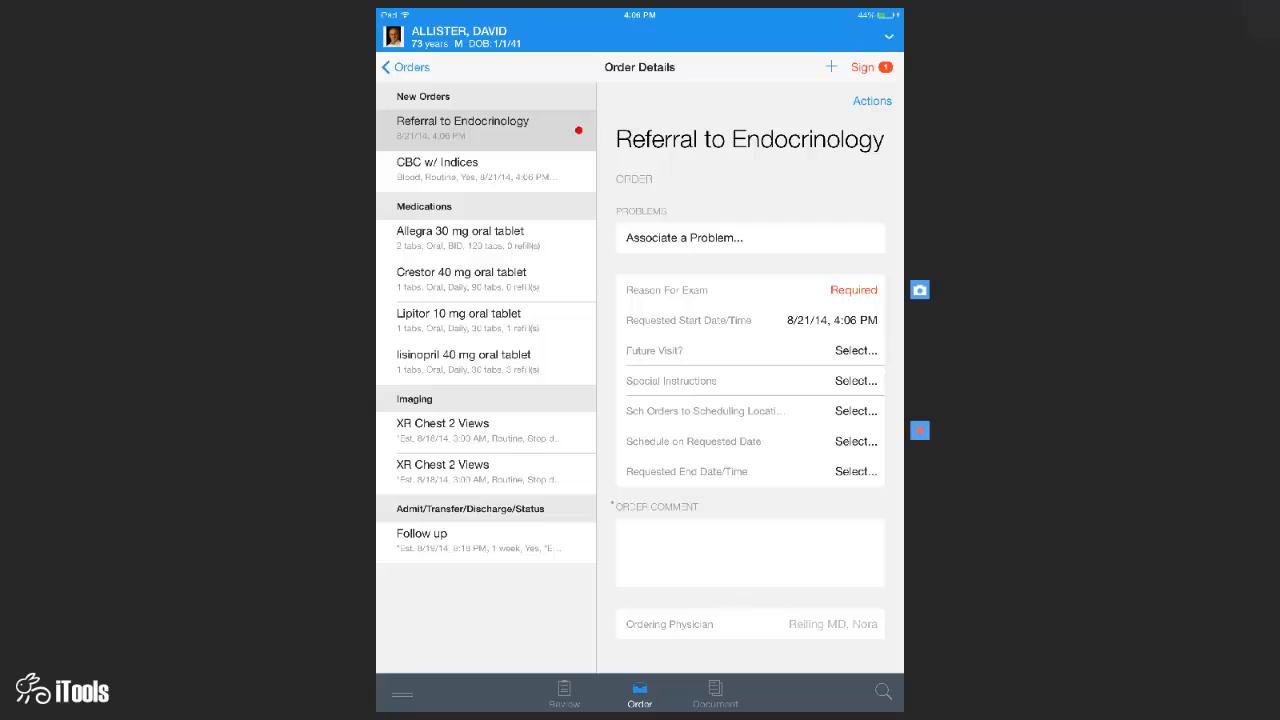
- Give the endocrinology referral the reason for exam 'Diabetes' and bring up the Sign (3) summary
click(750, 290)
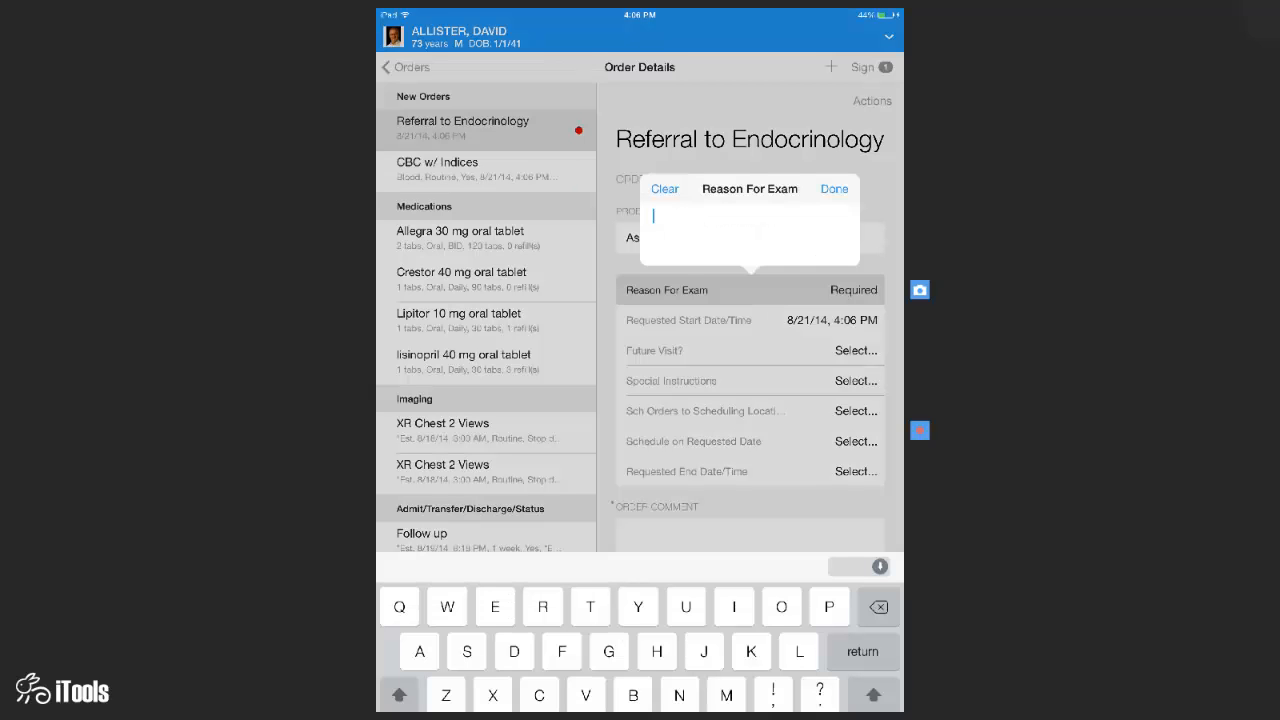
text(Di)
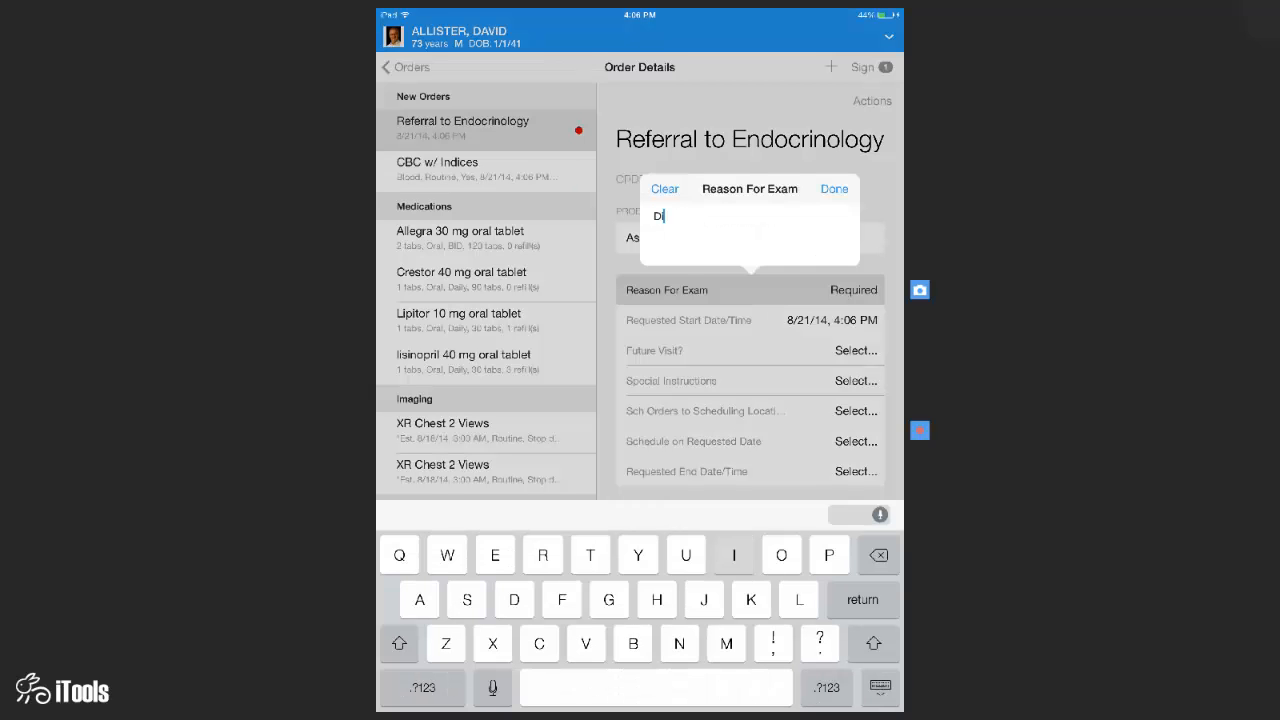
text(abetes)
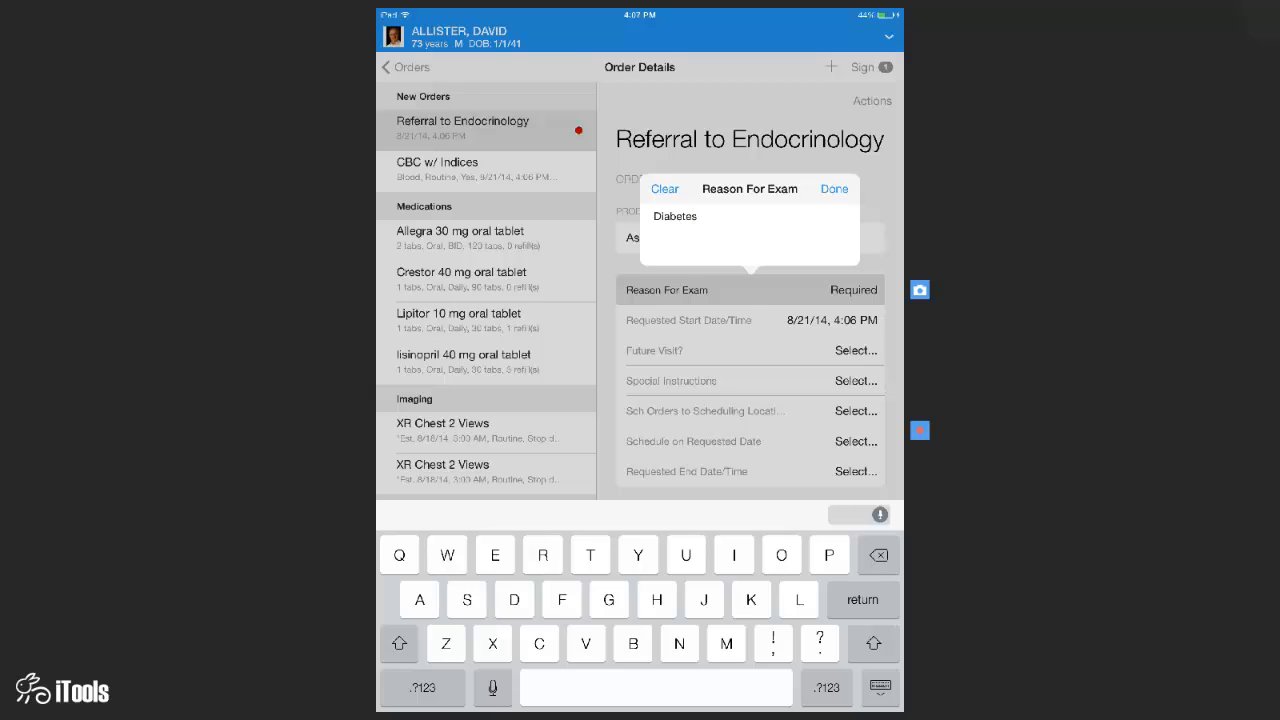
click(834, 189)
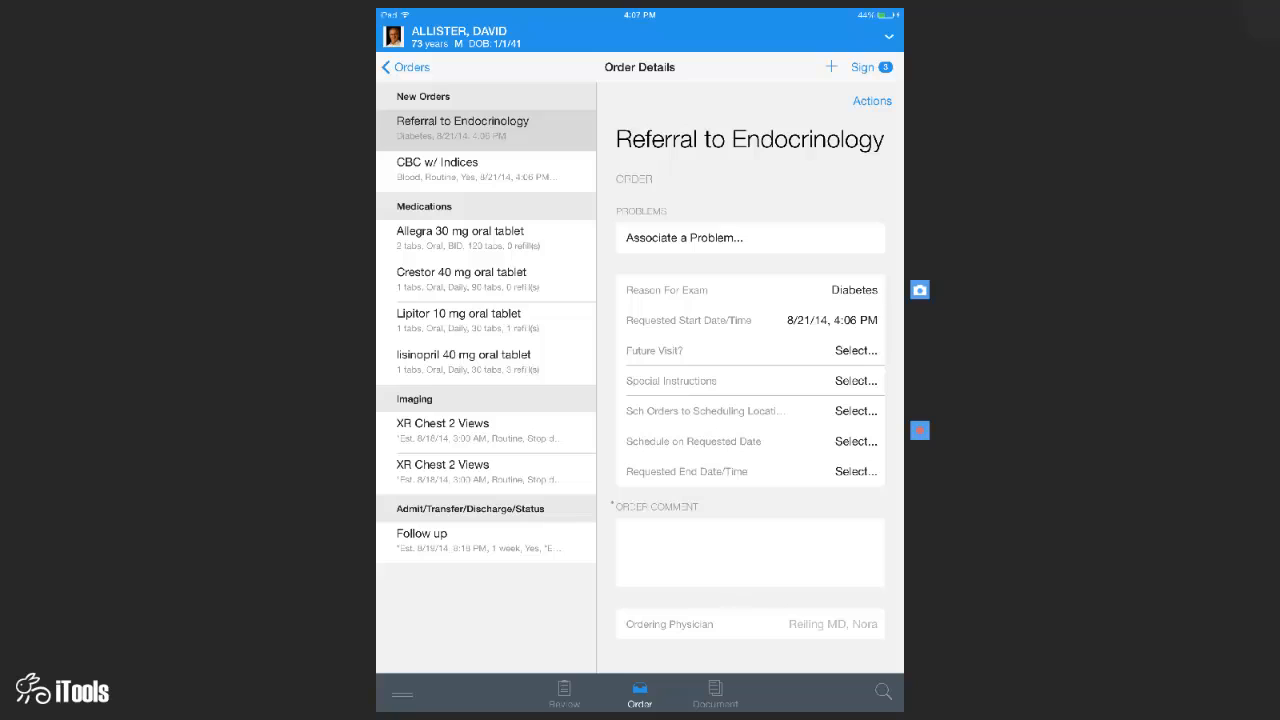
click(871, 67)
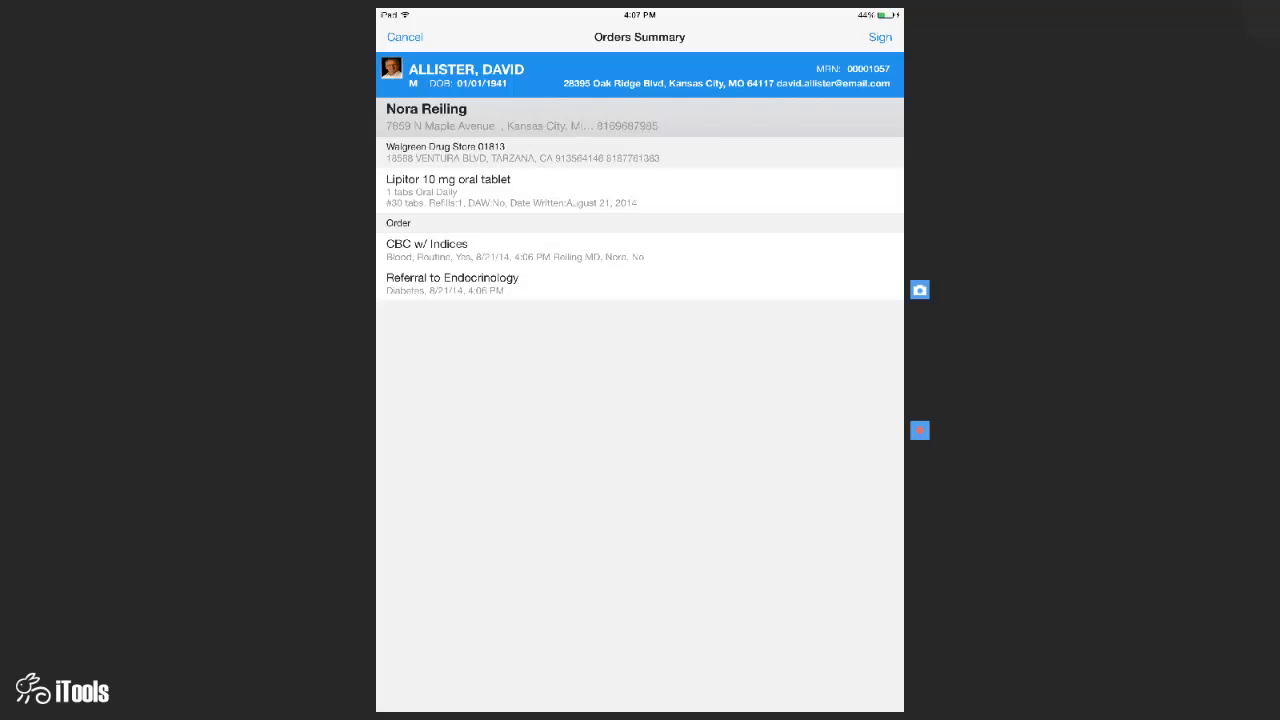
- Sign the Lipitor refill, CBC and endocrinology referral, then go to Note Manager
click(880, 37)
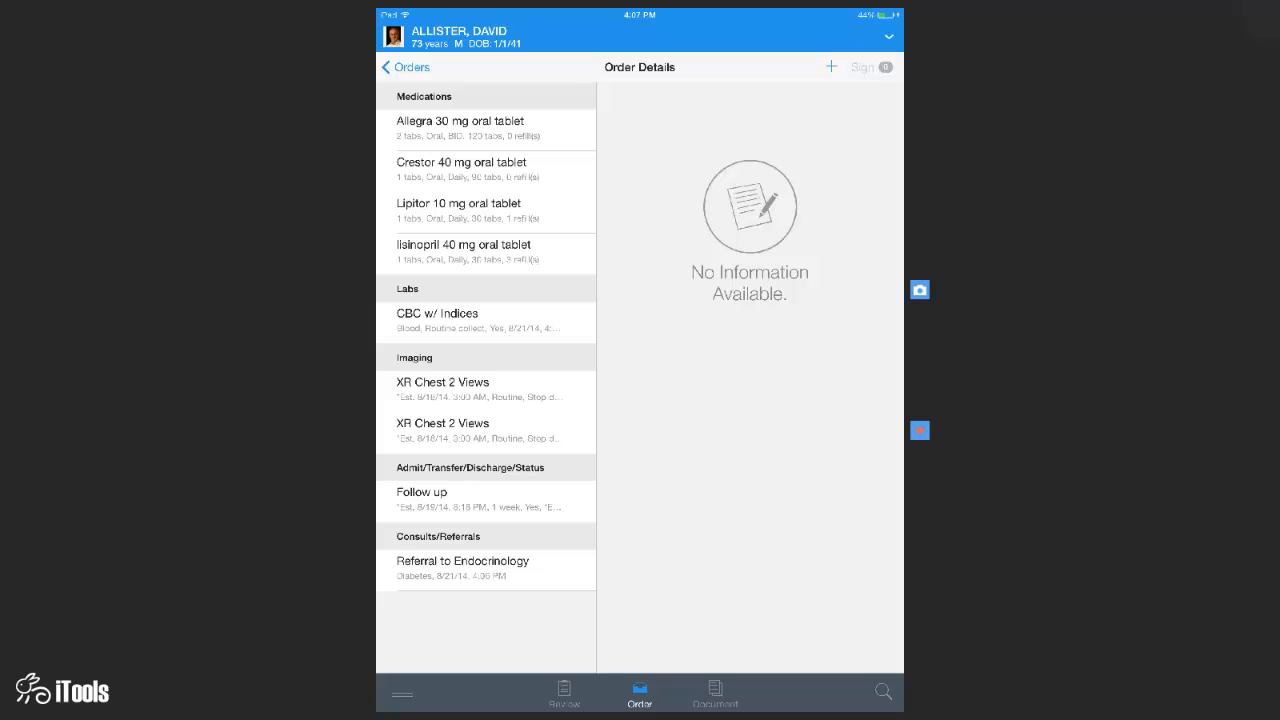
click(715, 694)
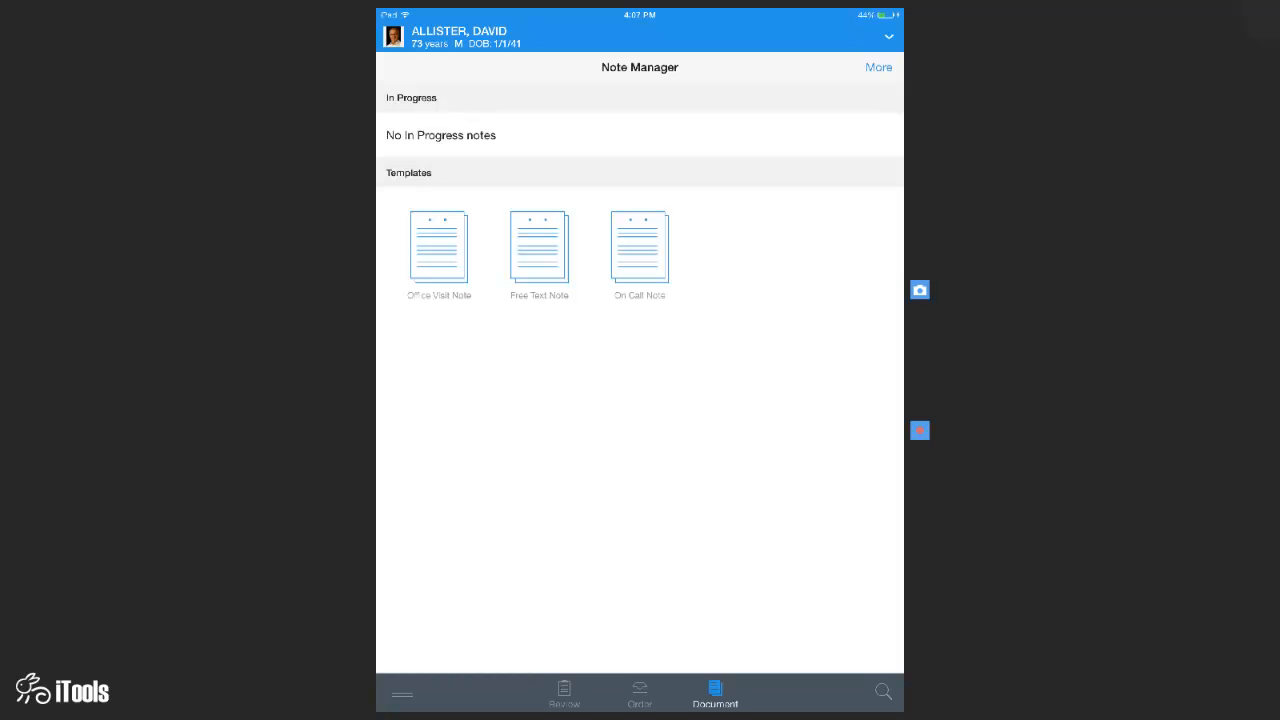
- Start an Office Visit Note typed Office/Clinic Note-Physician and scroll down to its Assessment/Plan orders
click(438, 248)
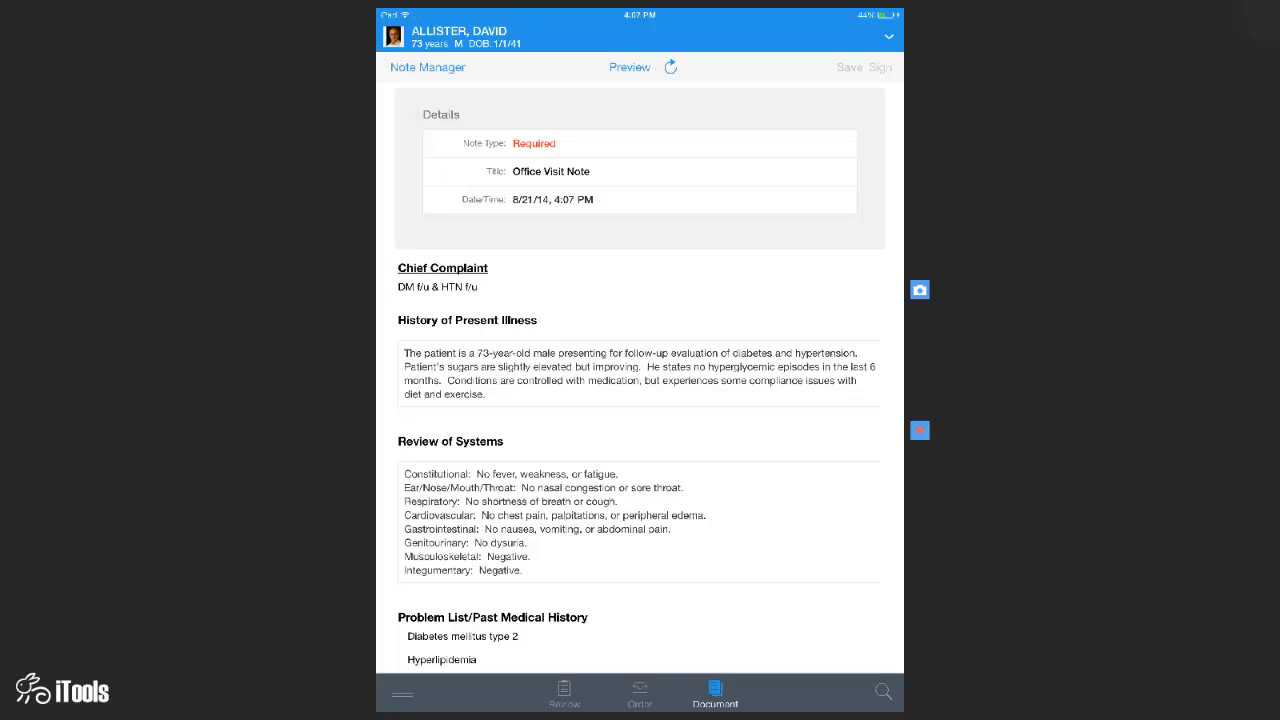
click(534, 144)
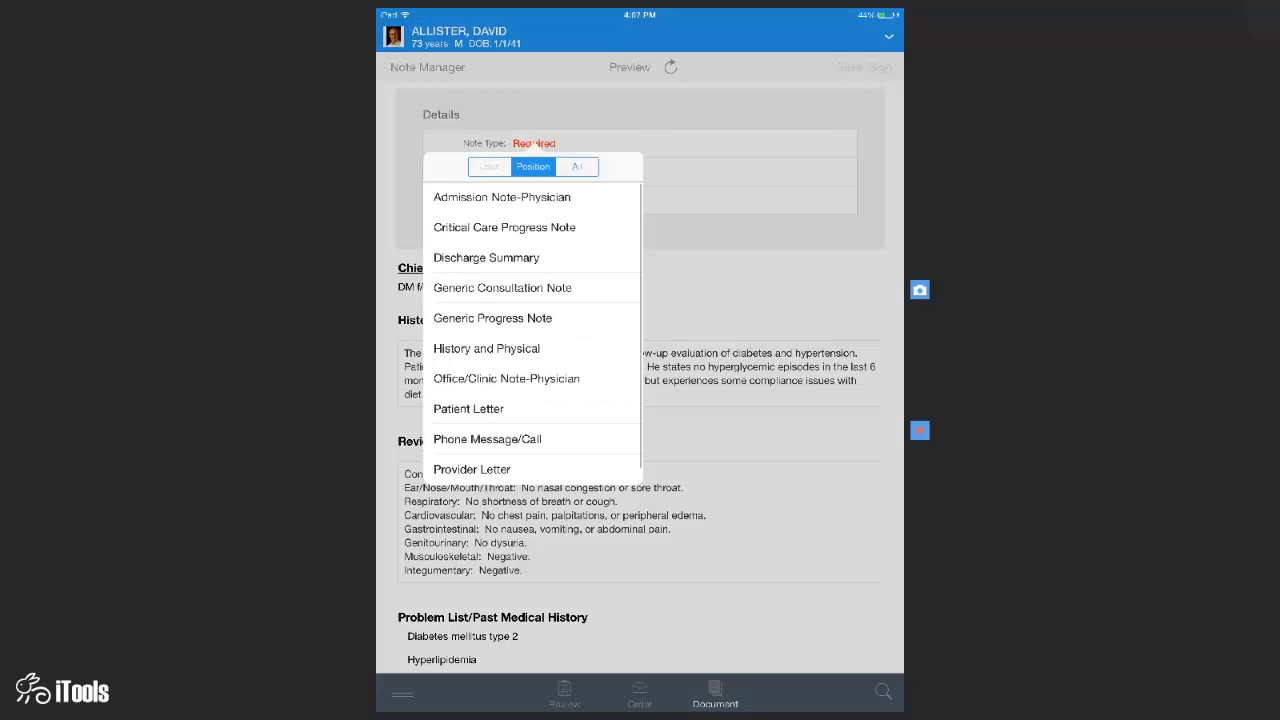
click(506, 378)
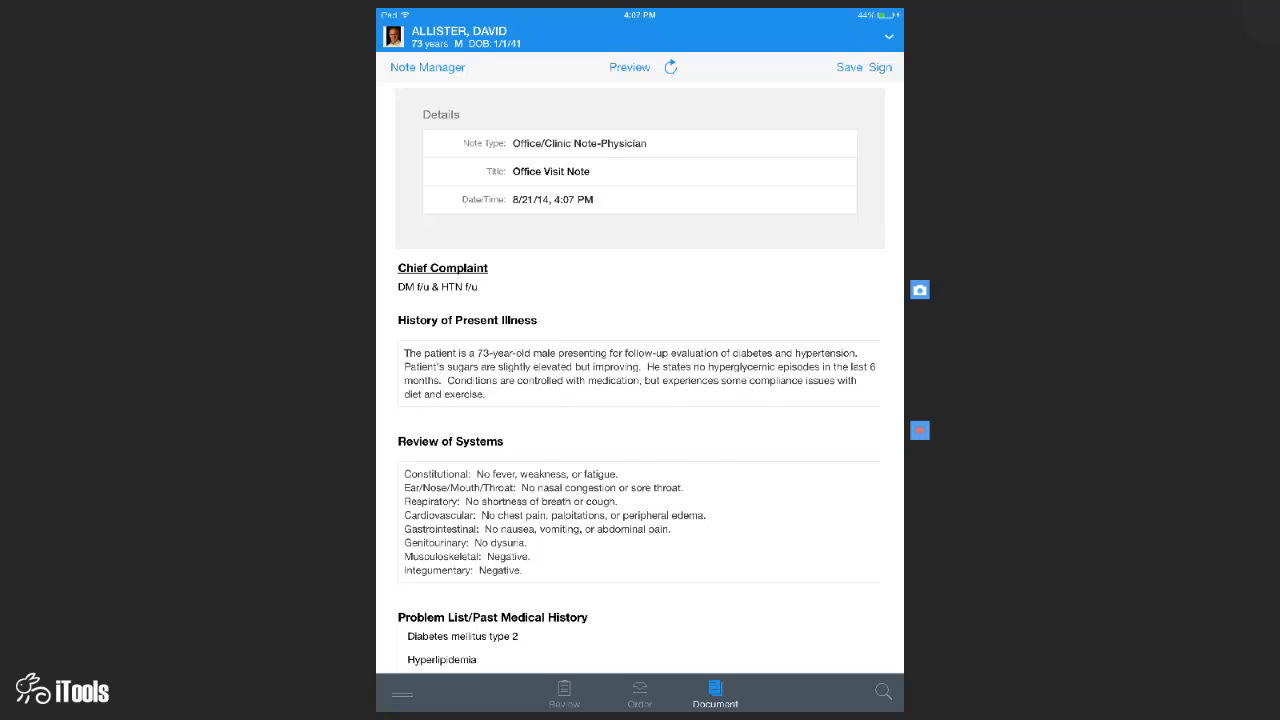
scroll(640, 380, down, 5)
scroll(640, 380, down, 5)
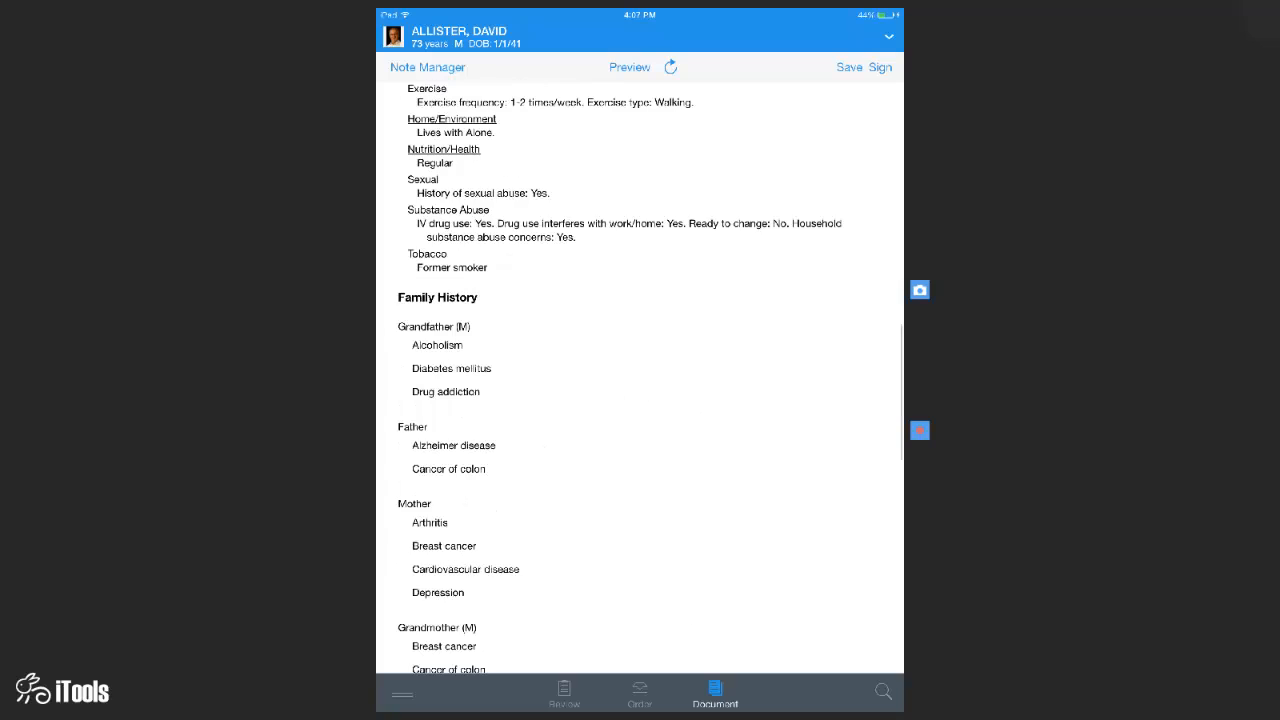
scroll(640, 380, down, 5)
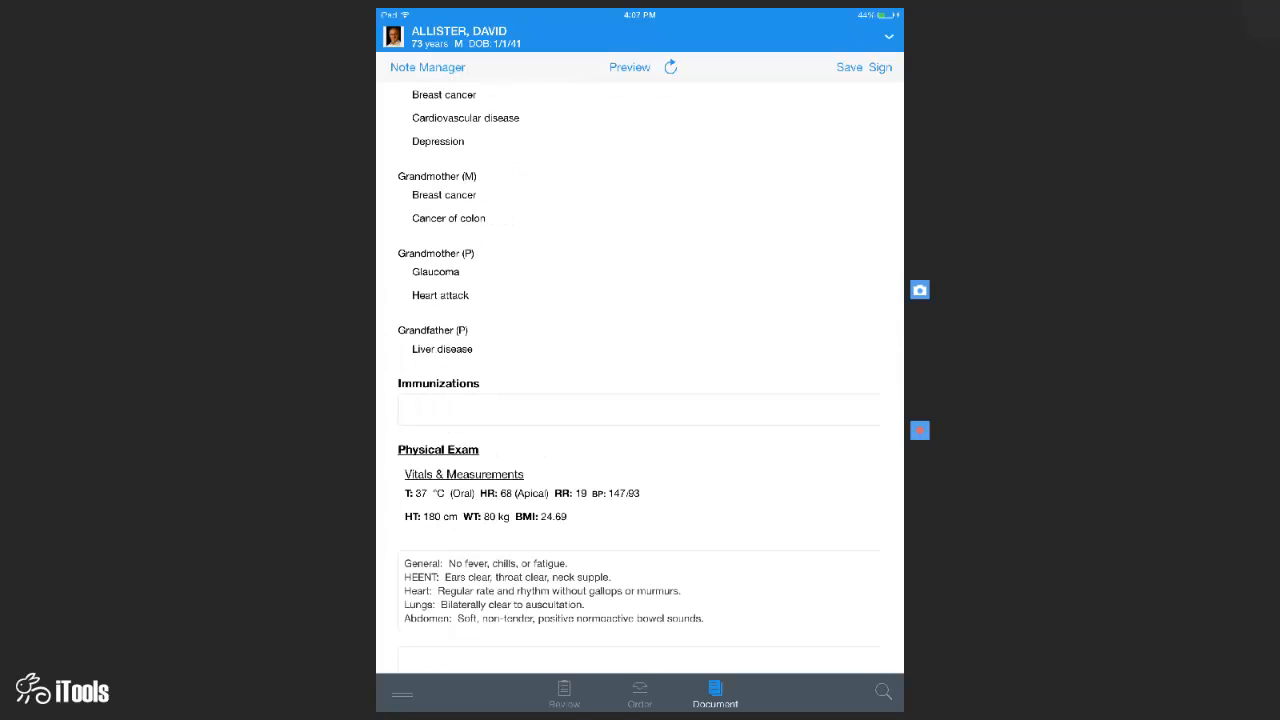
scroll(640, 380, down, 5)
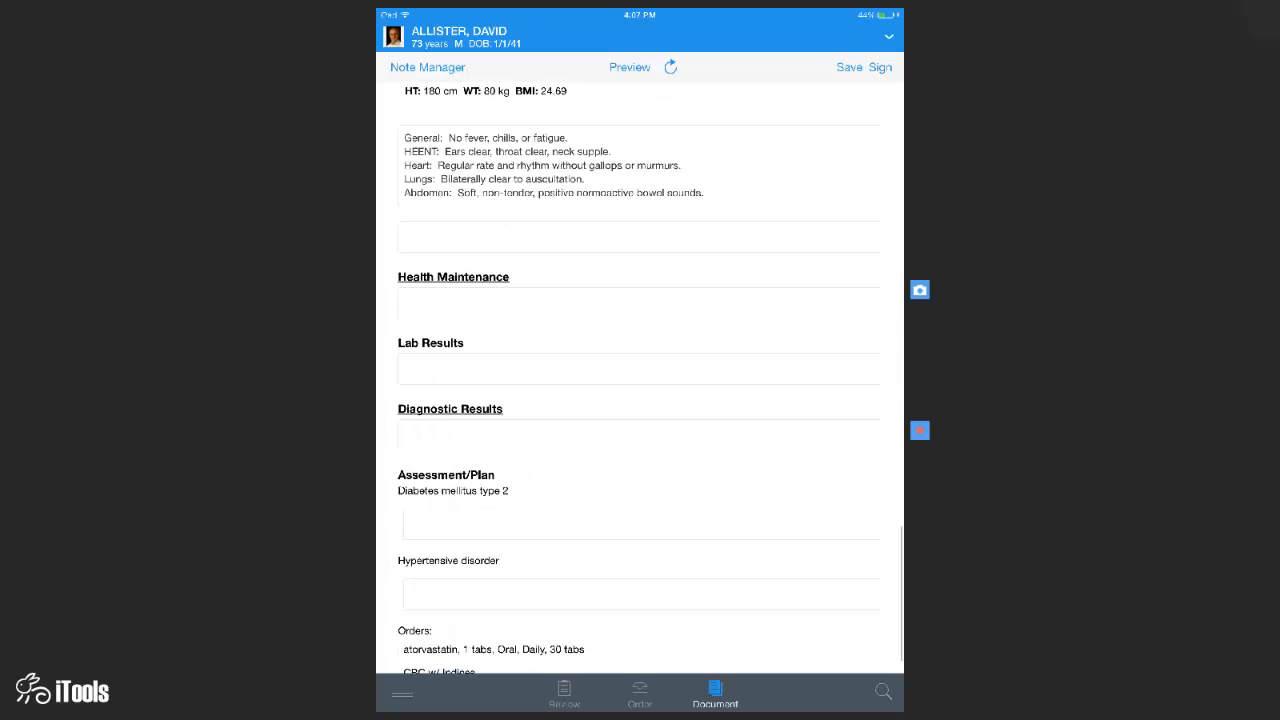
scroll(640, 380, down, 1)
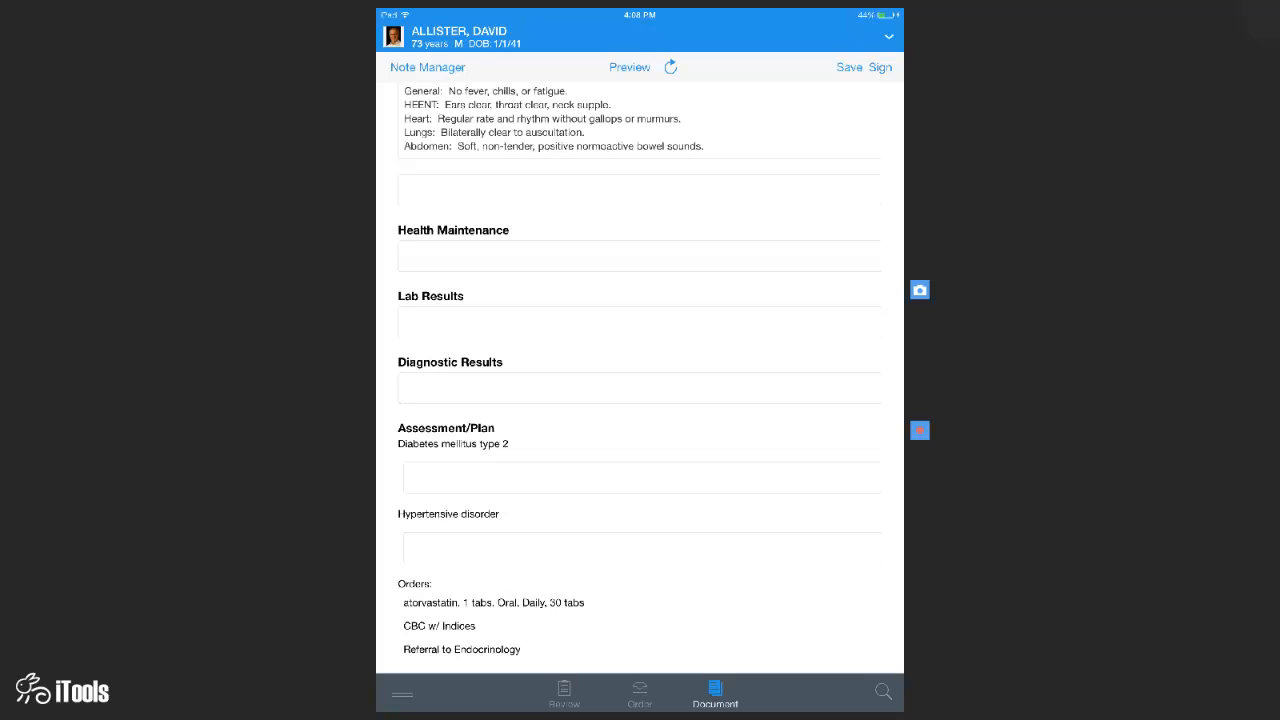
- Write medication, diet and exercise counselling into the Diabetes mellitus type 2 plan
click(641, 478)
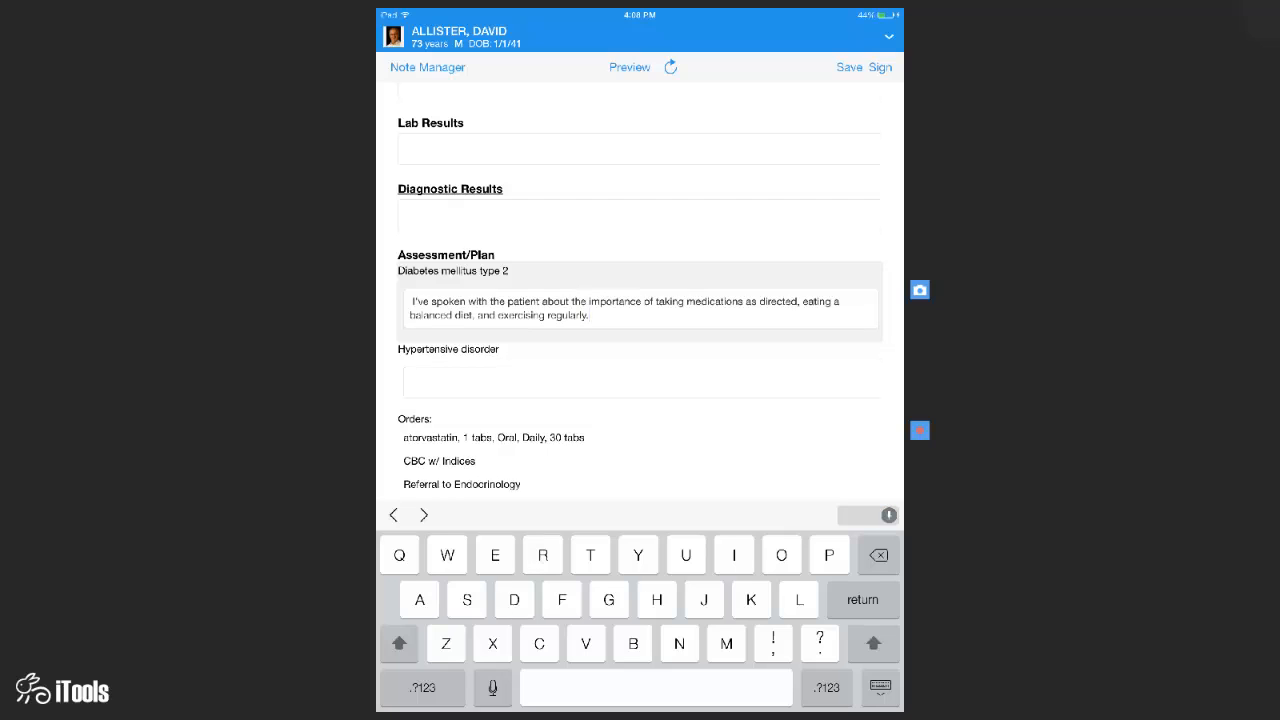
click(880, 688)
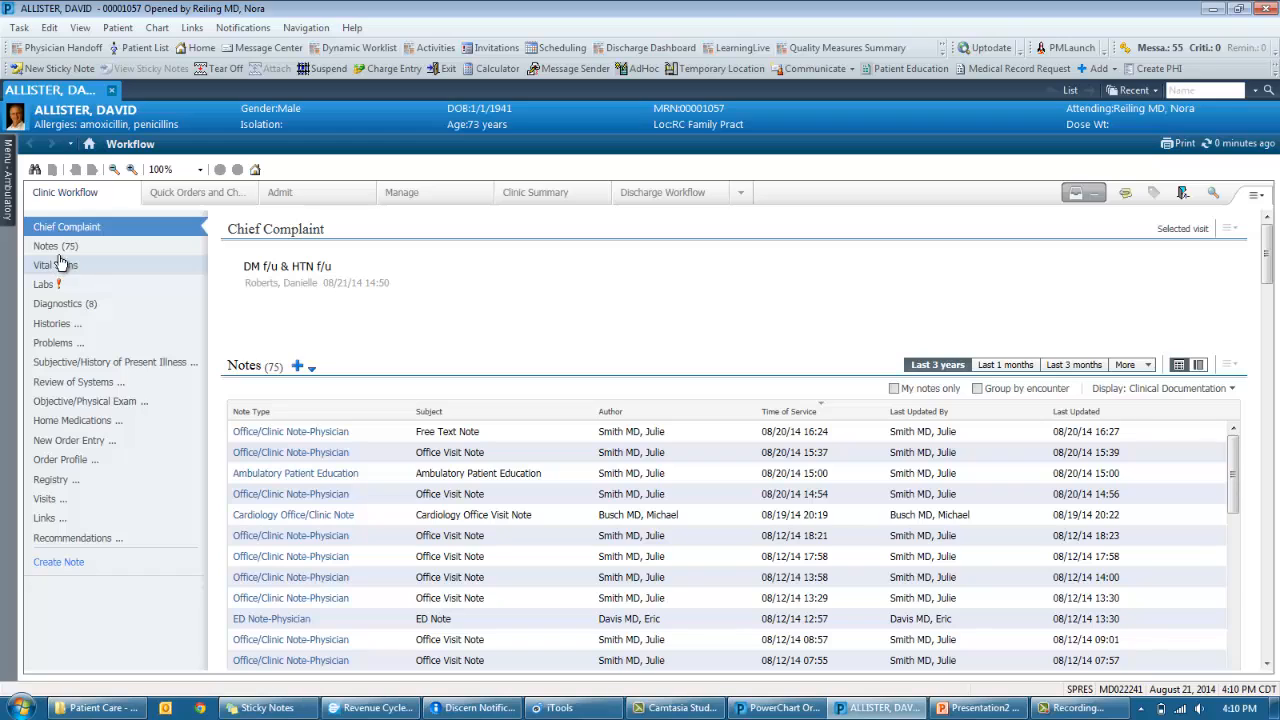
- Move Vital Signs above Chief Complaint in the workflow and bring up the workflow options
drag(60, 262, 45, 228)
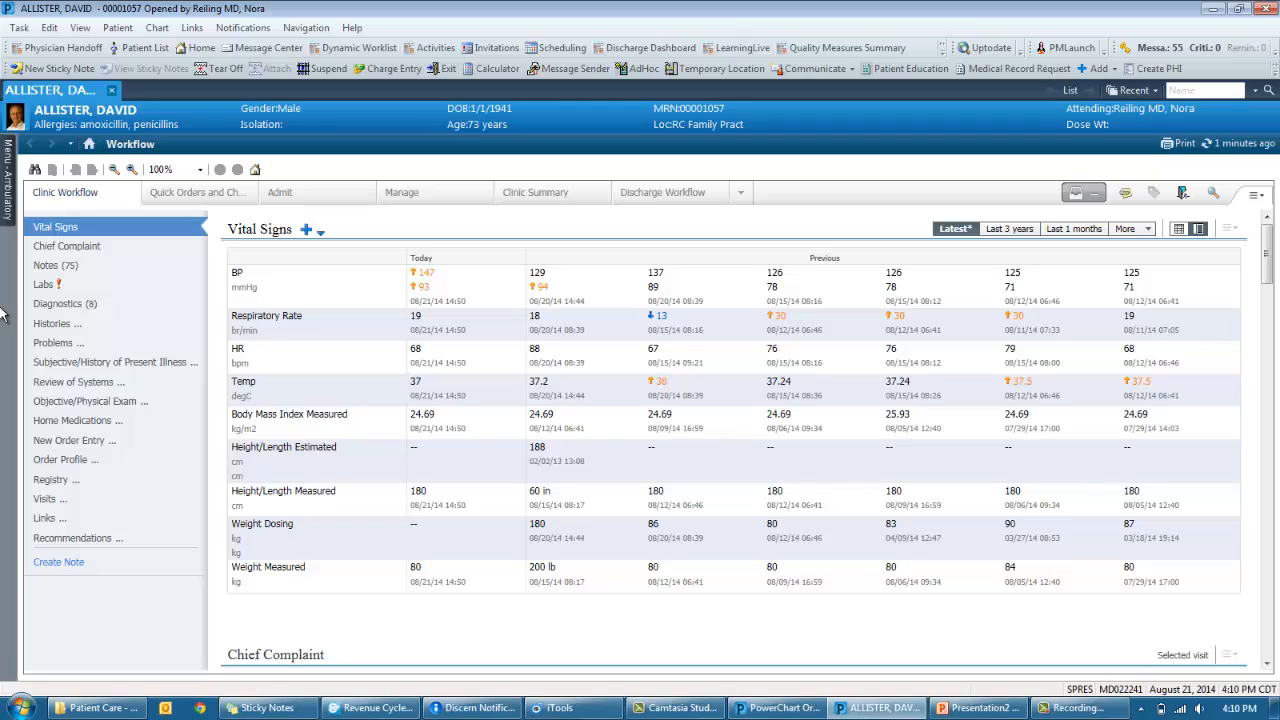
click(1256, 196)
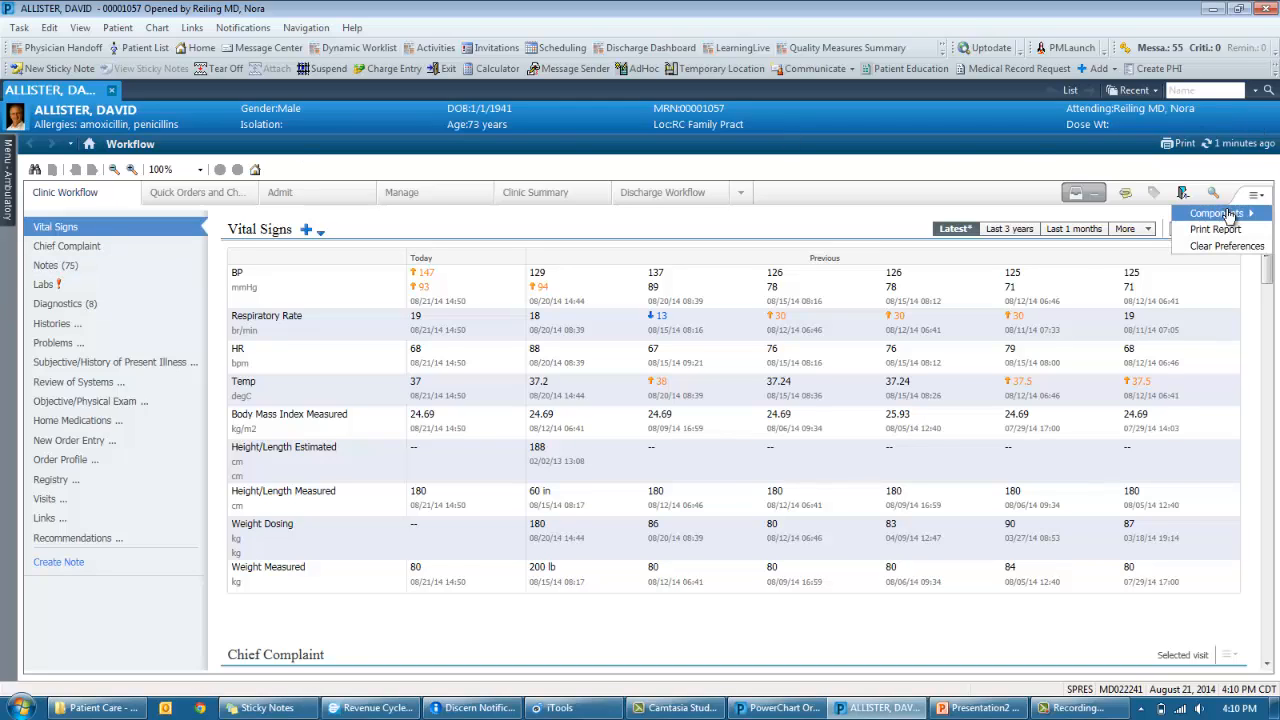
- Browse the 75 notes, toggling My notes only on and off and leaving the display filter unchanged
mouse_move(1220, 215)
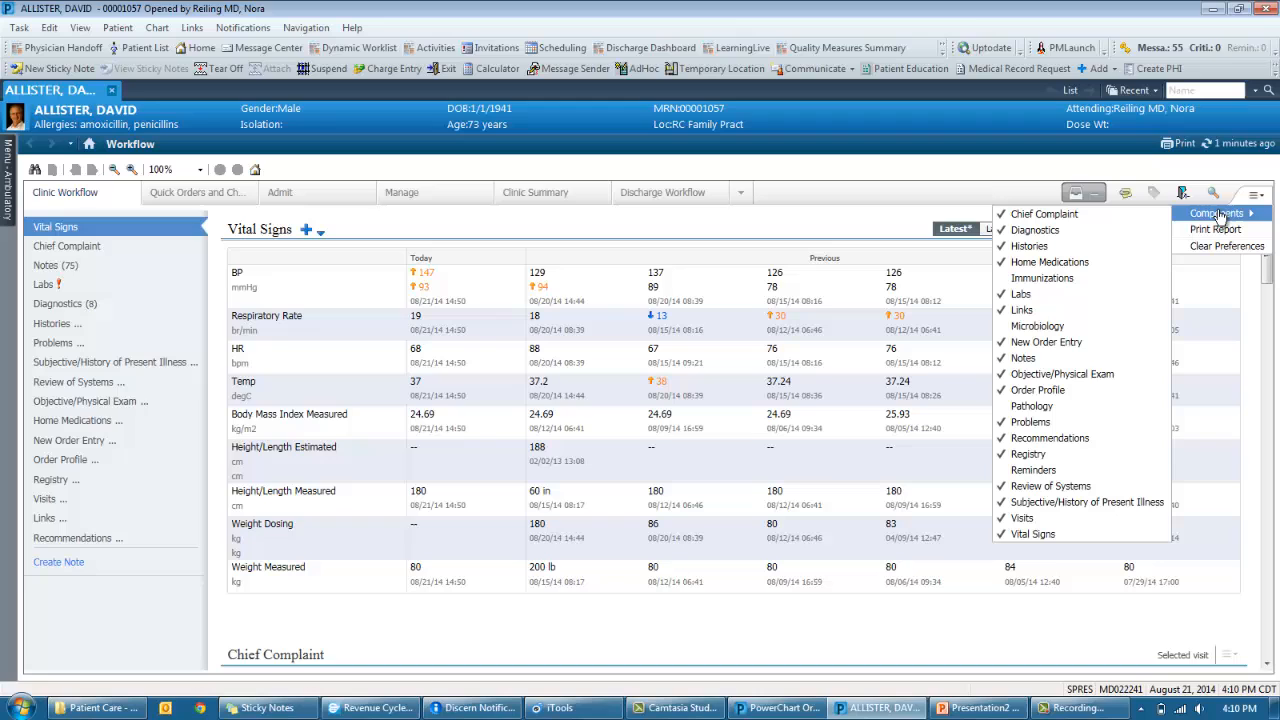
click(963, 183)
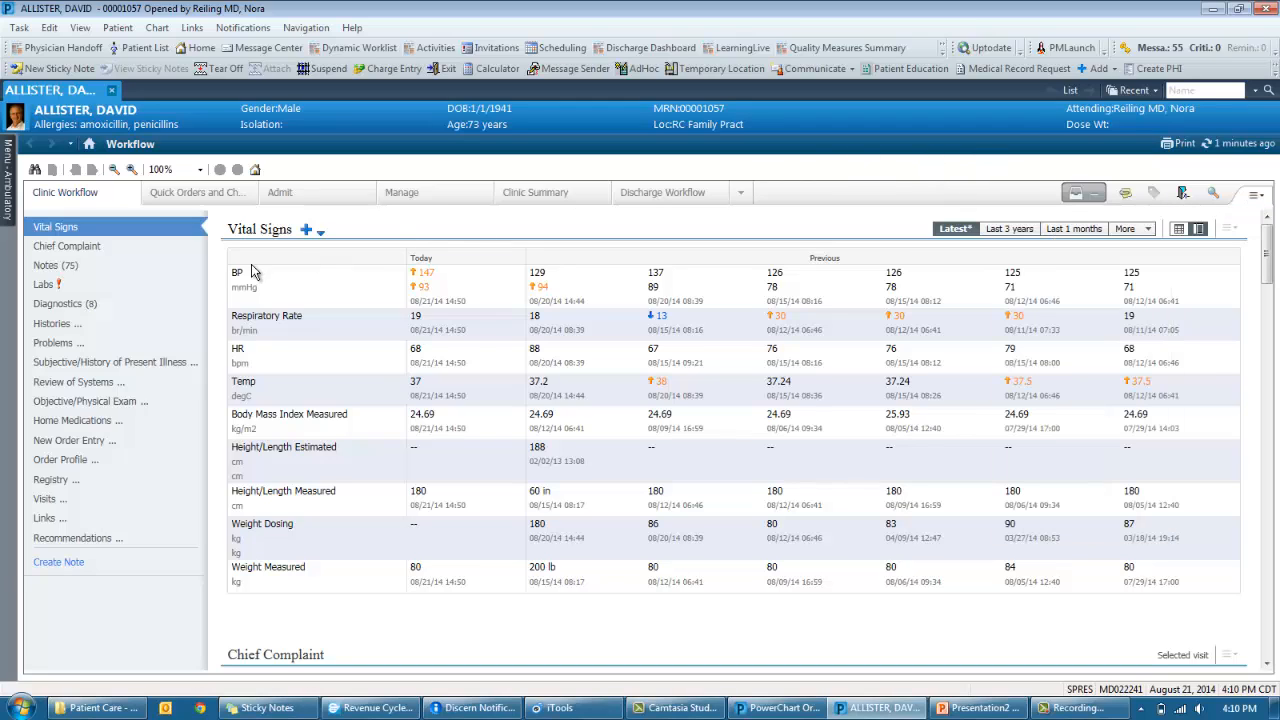
click(100, 246)
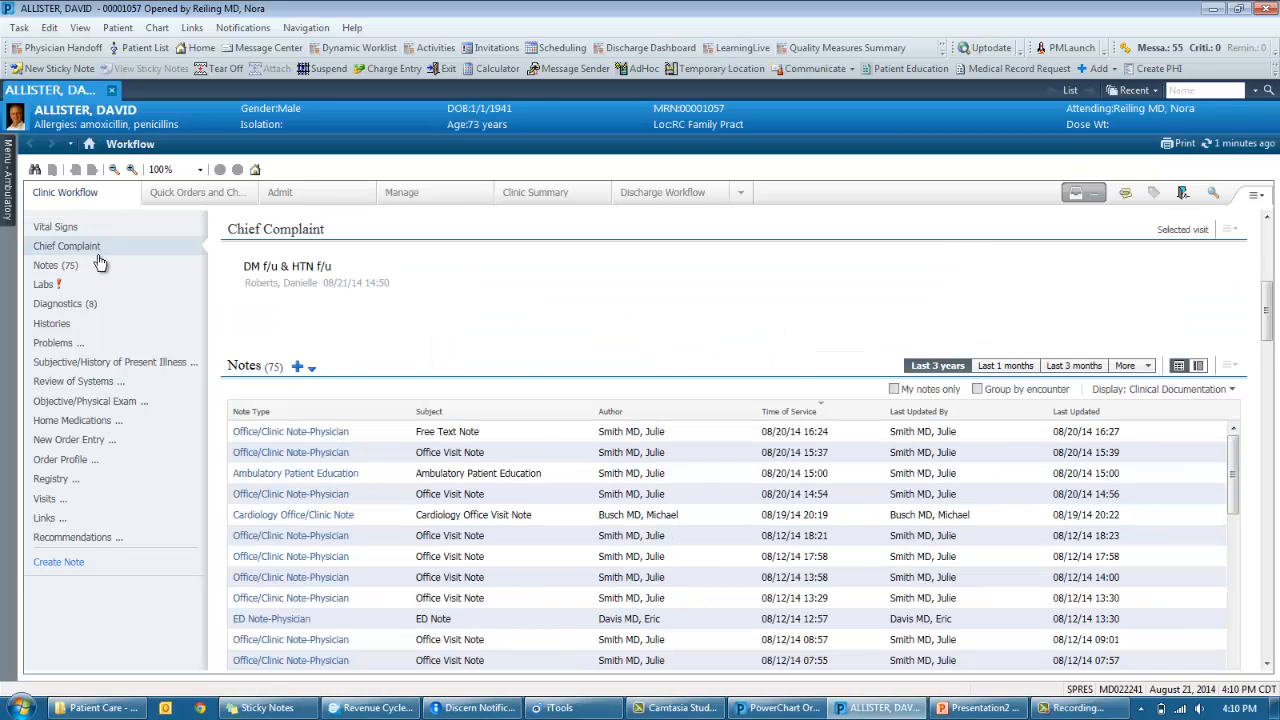
click(112, 267)
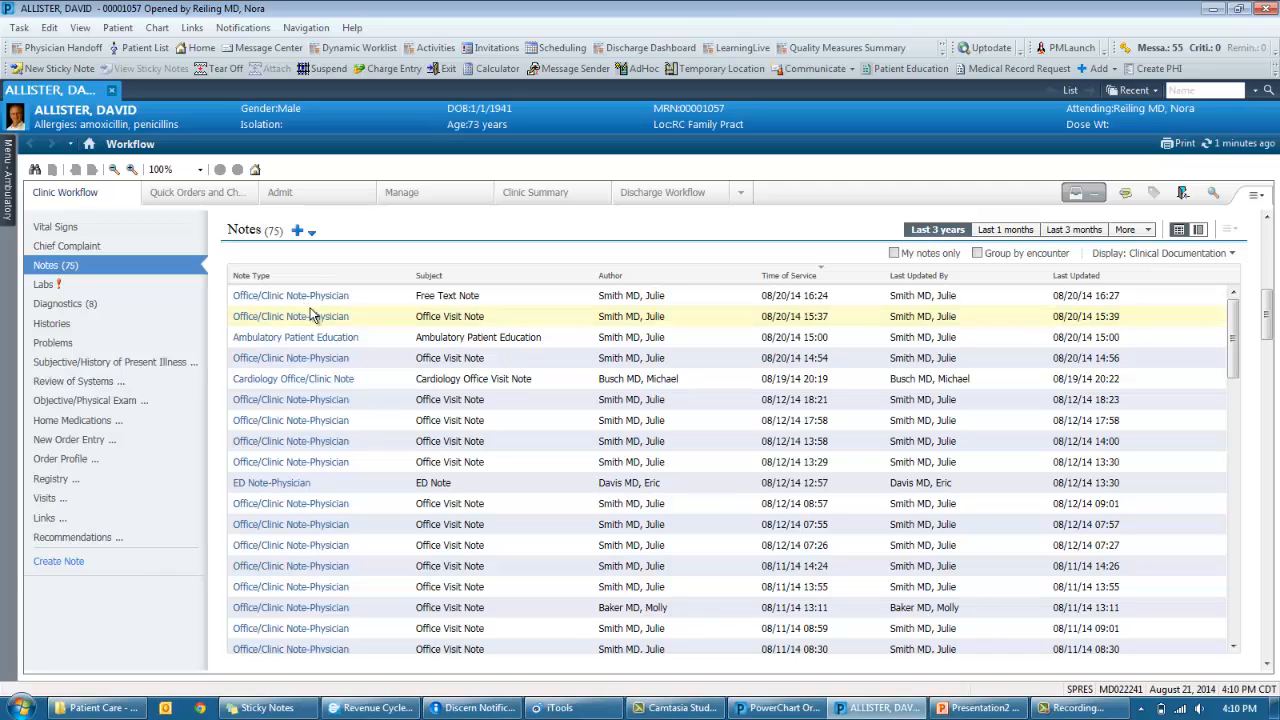
click(894, 254)
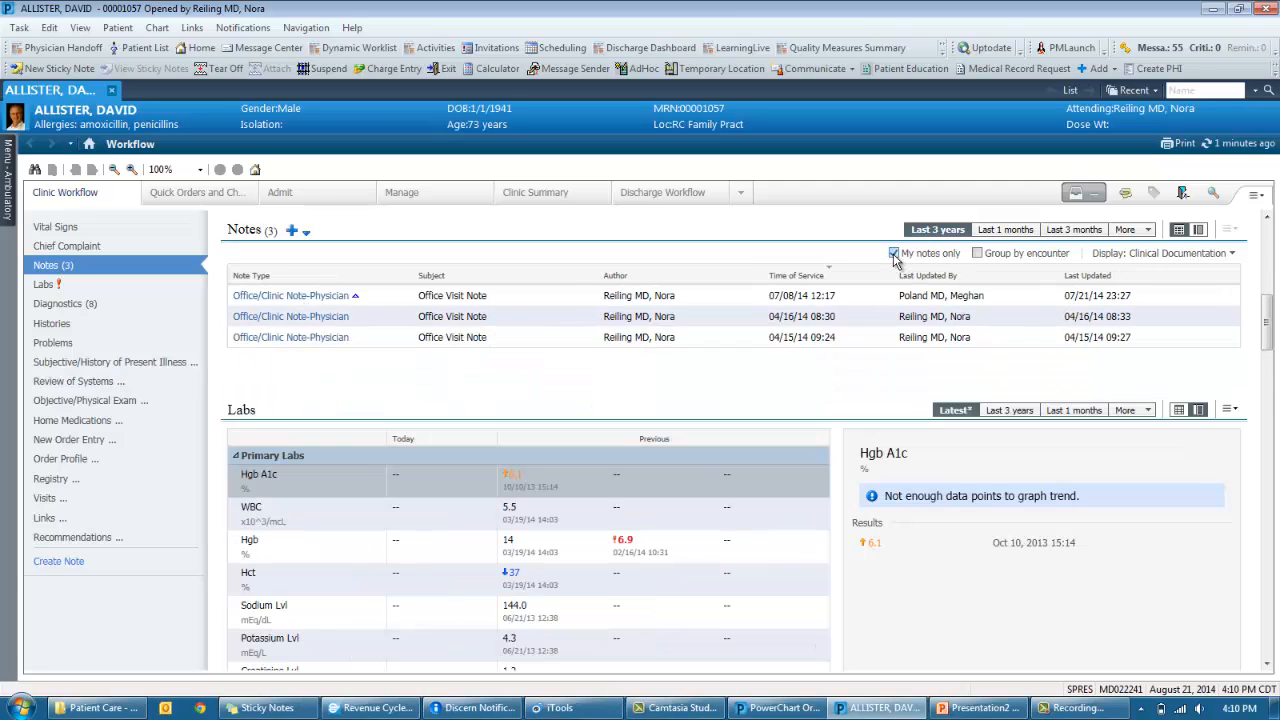
click(894, 254)
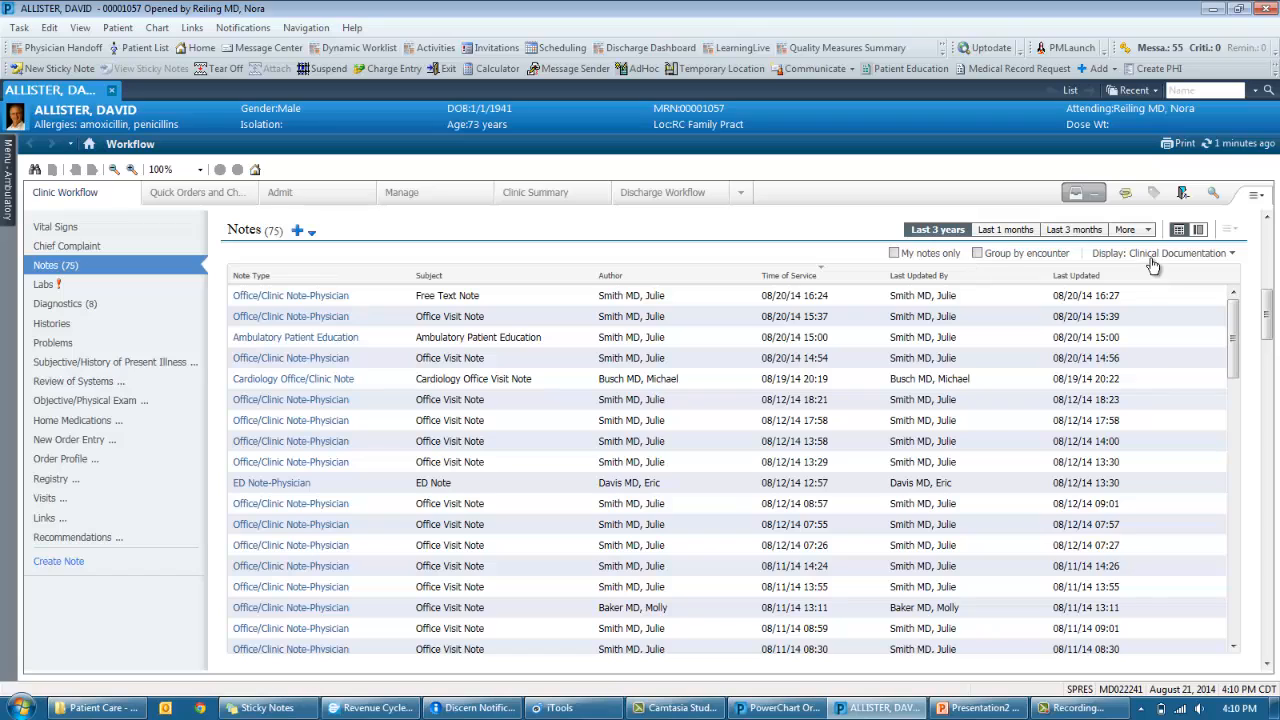
click(1162, 258)
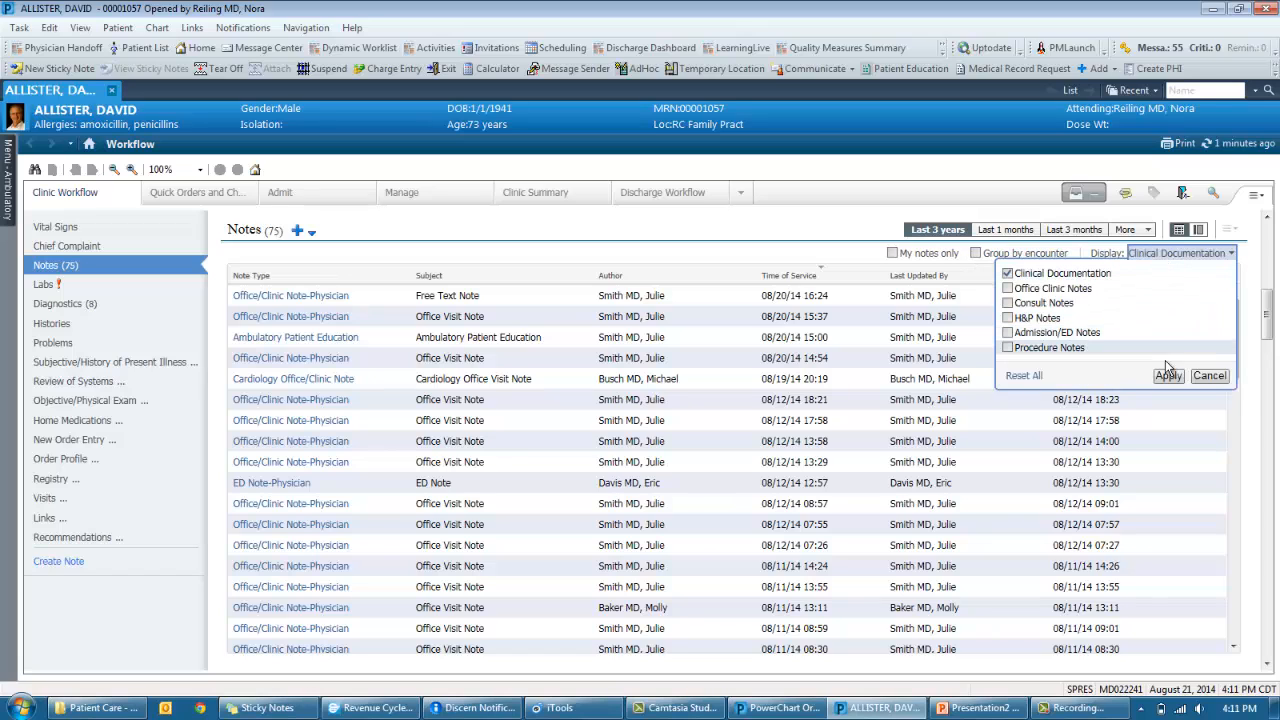
click(1210, 377)
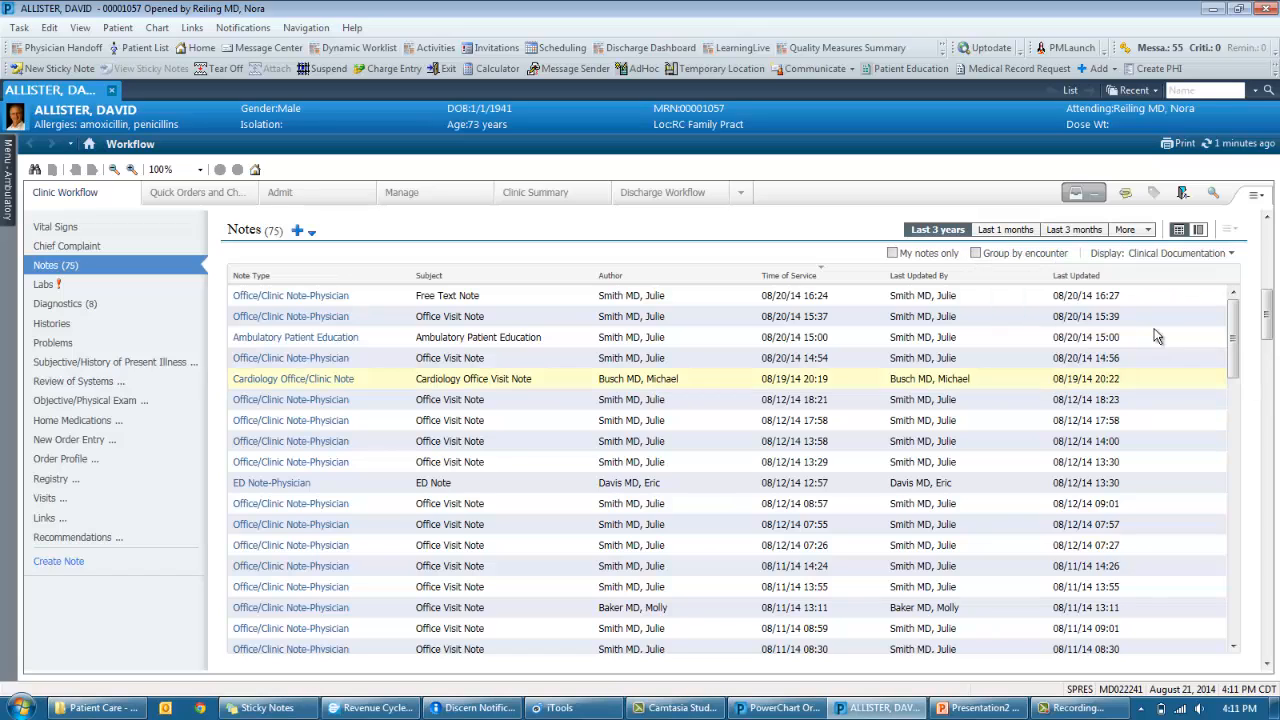
- Read an Office/Clinic Note-Physician final report, then view Primary Labs showing Hgb A1c 6.1
click(280, 318)
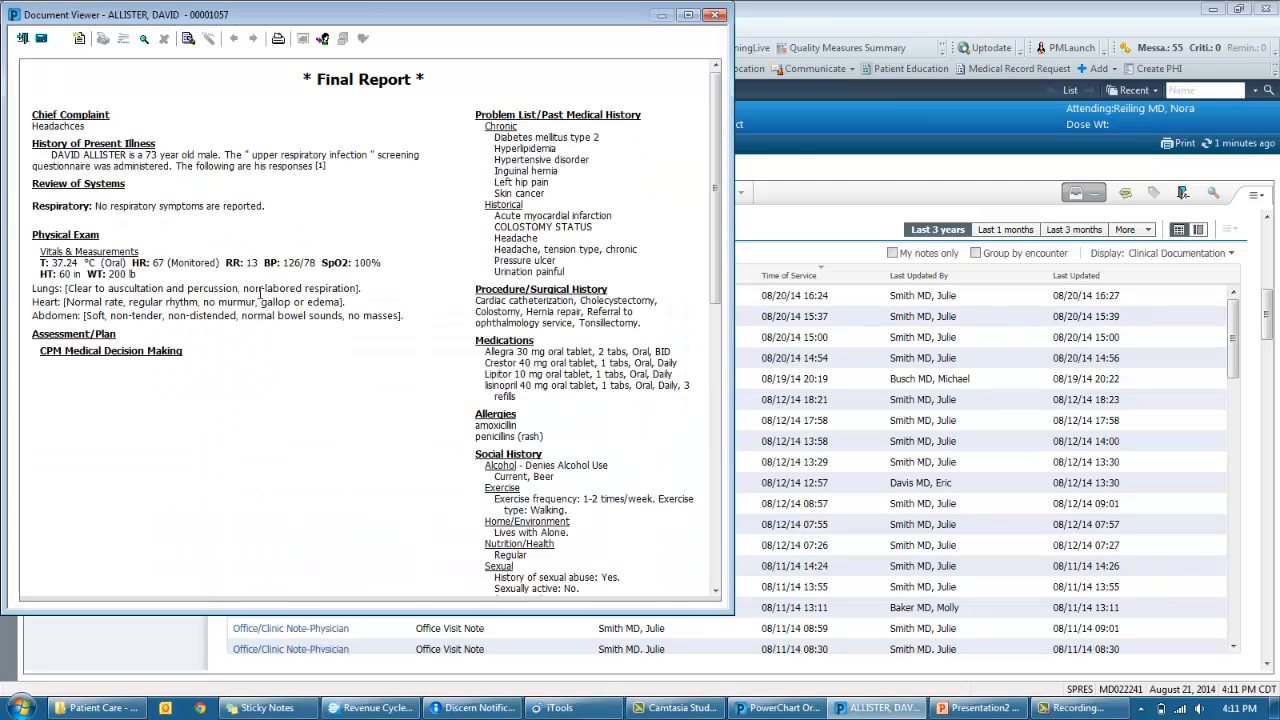
click(716, 17)
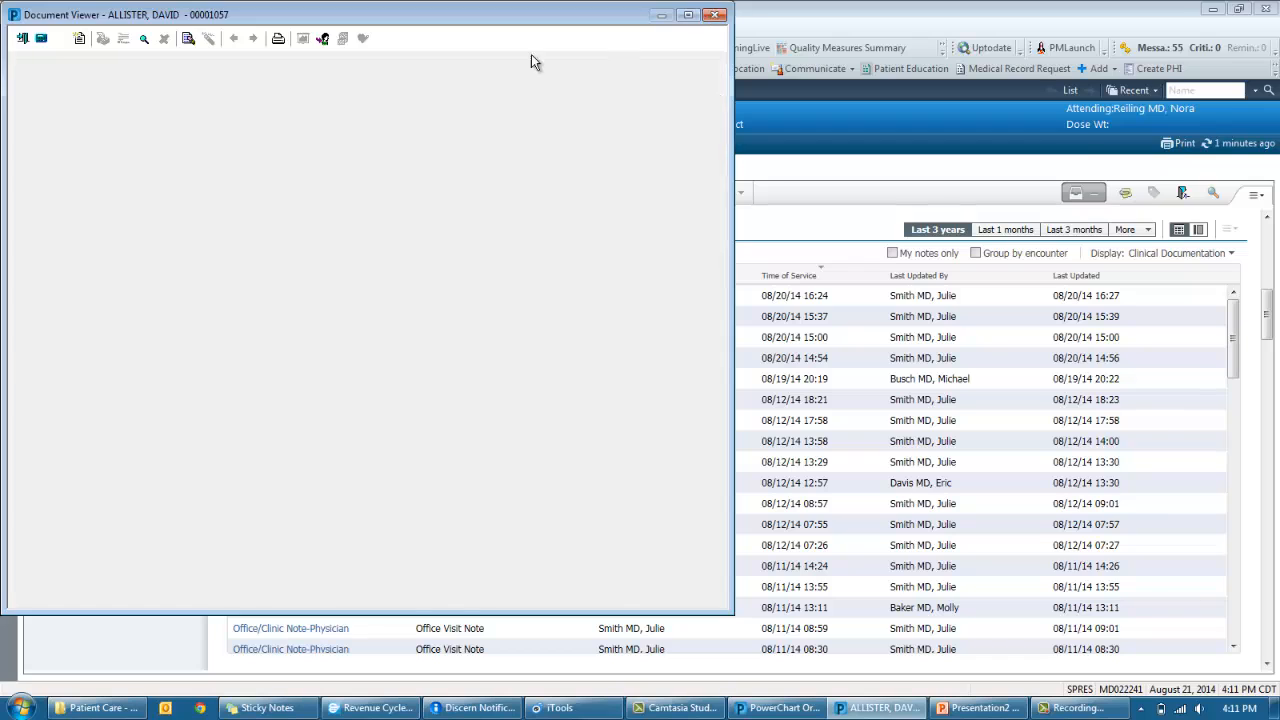
click(127, 285)
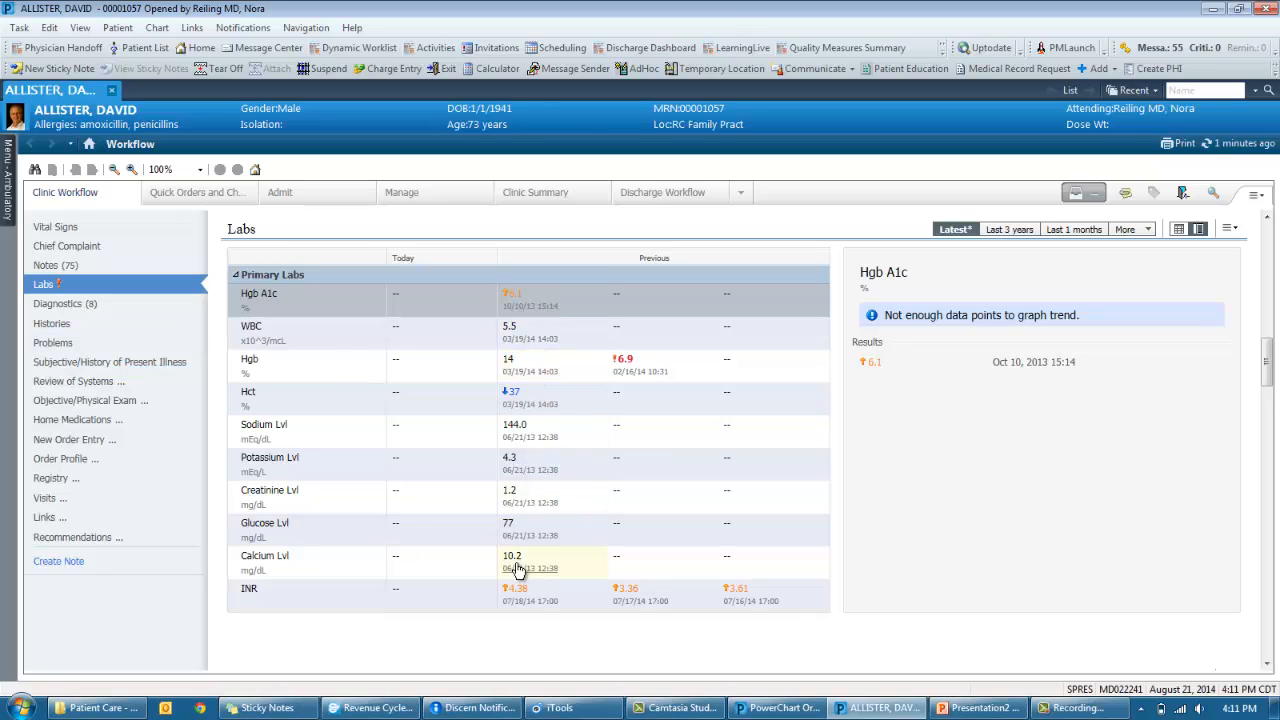
- Step through Diagnostics, Histories, Problems, Subjective/HPI and Physical Exam to the Home Medications list
click(85, 308)
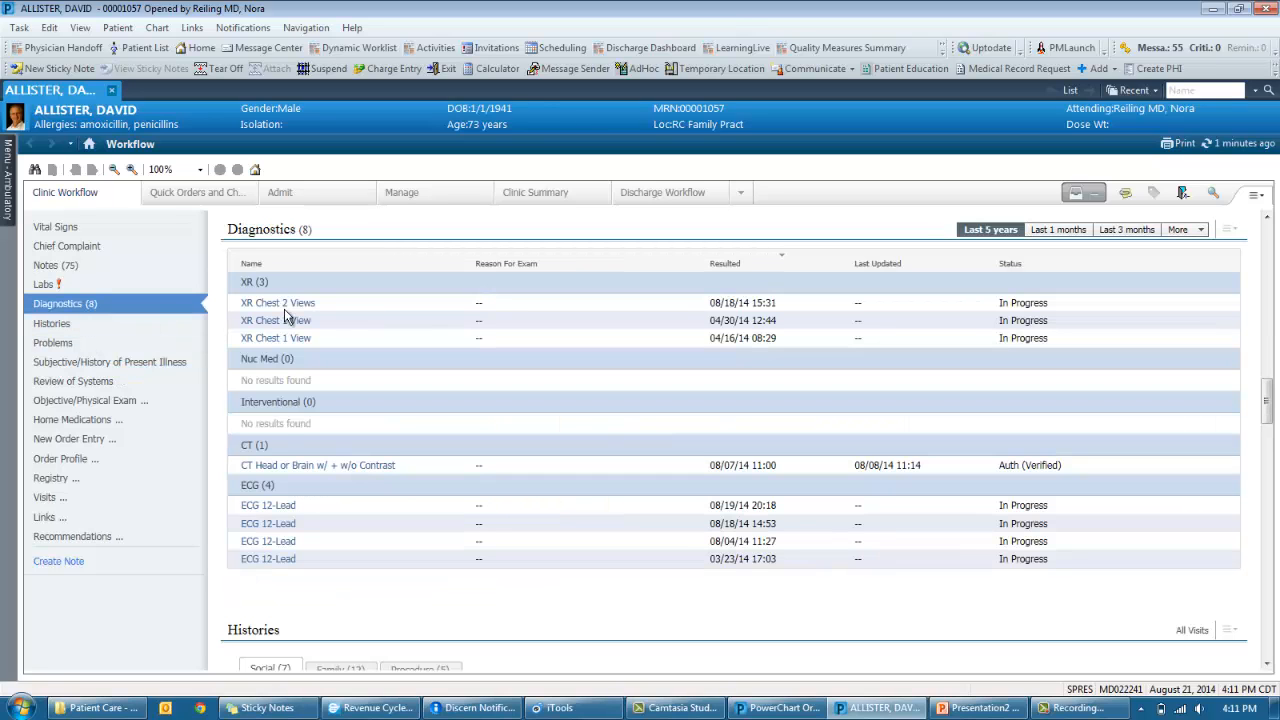
click(161, 325)
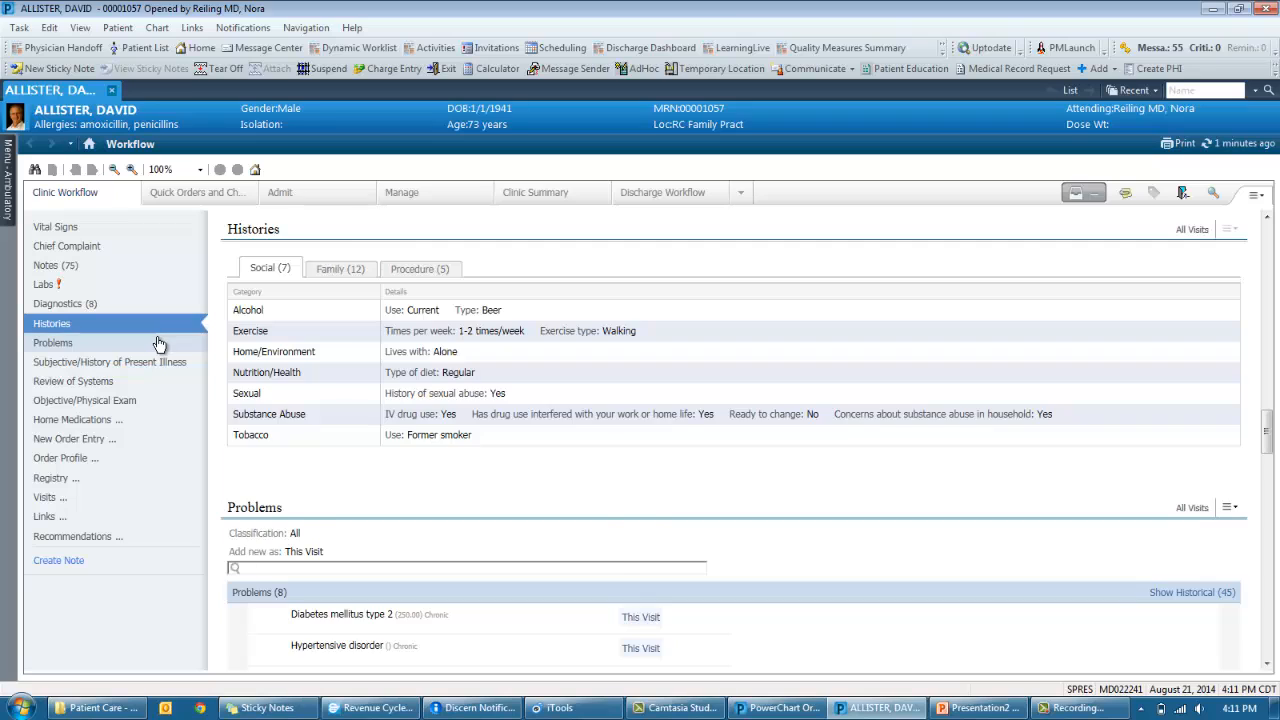
click(158, 344)
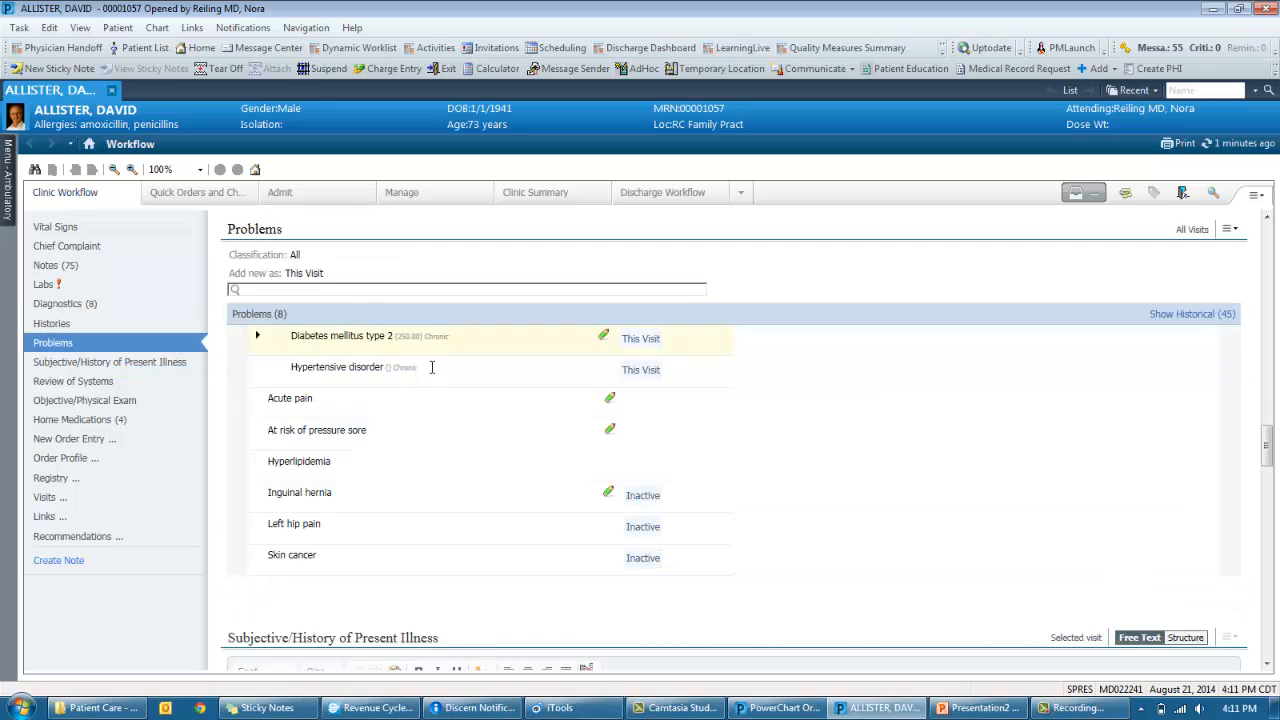
click(362, 383)
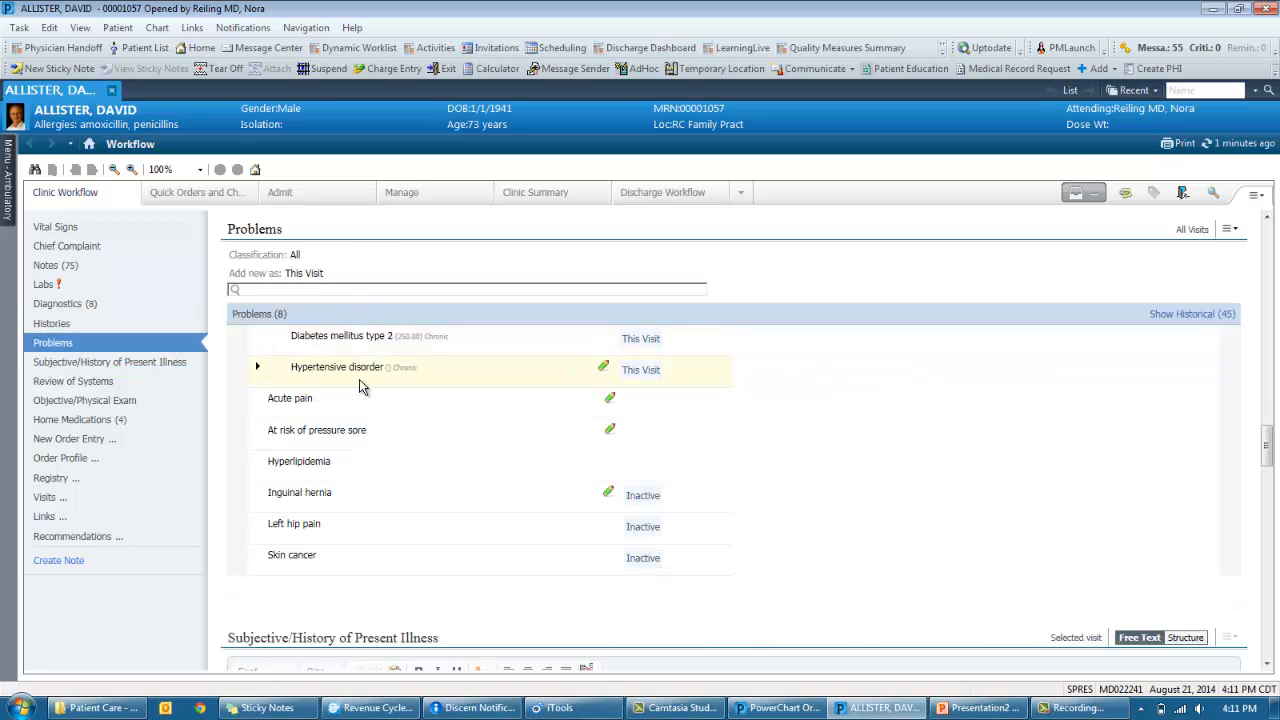
click(177, 364)
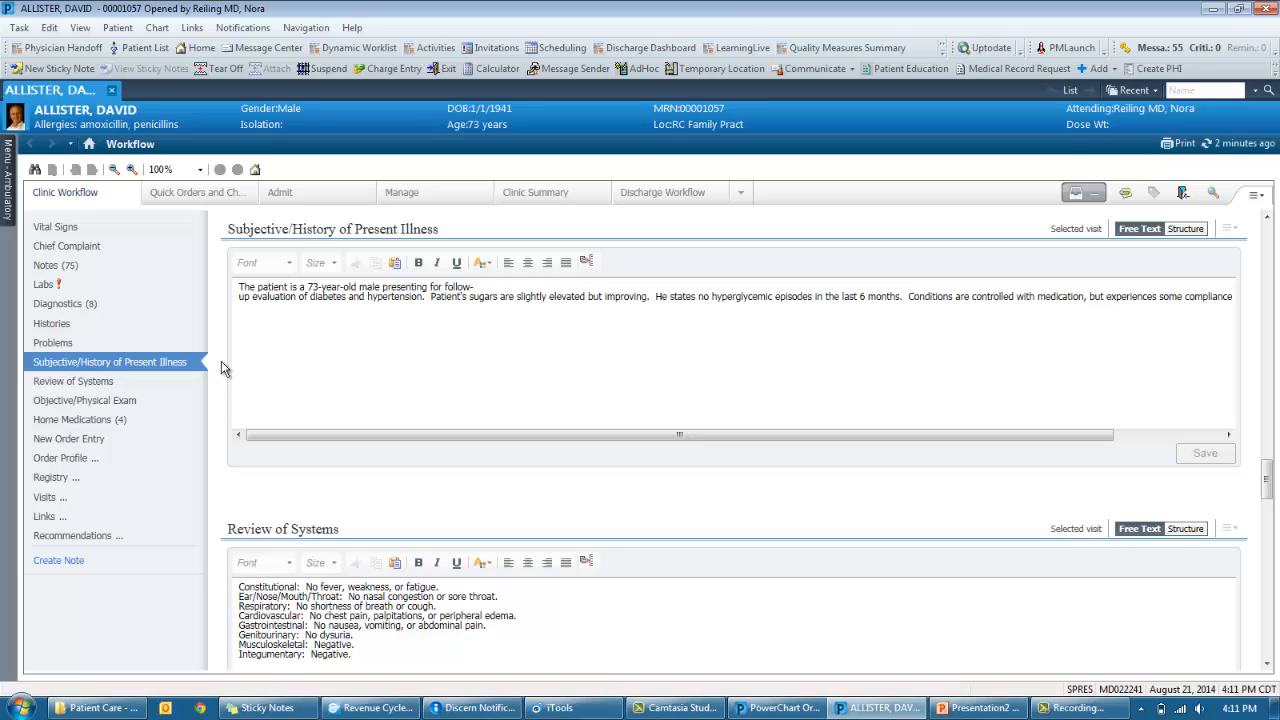
click(120, 406)
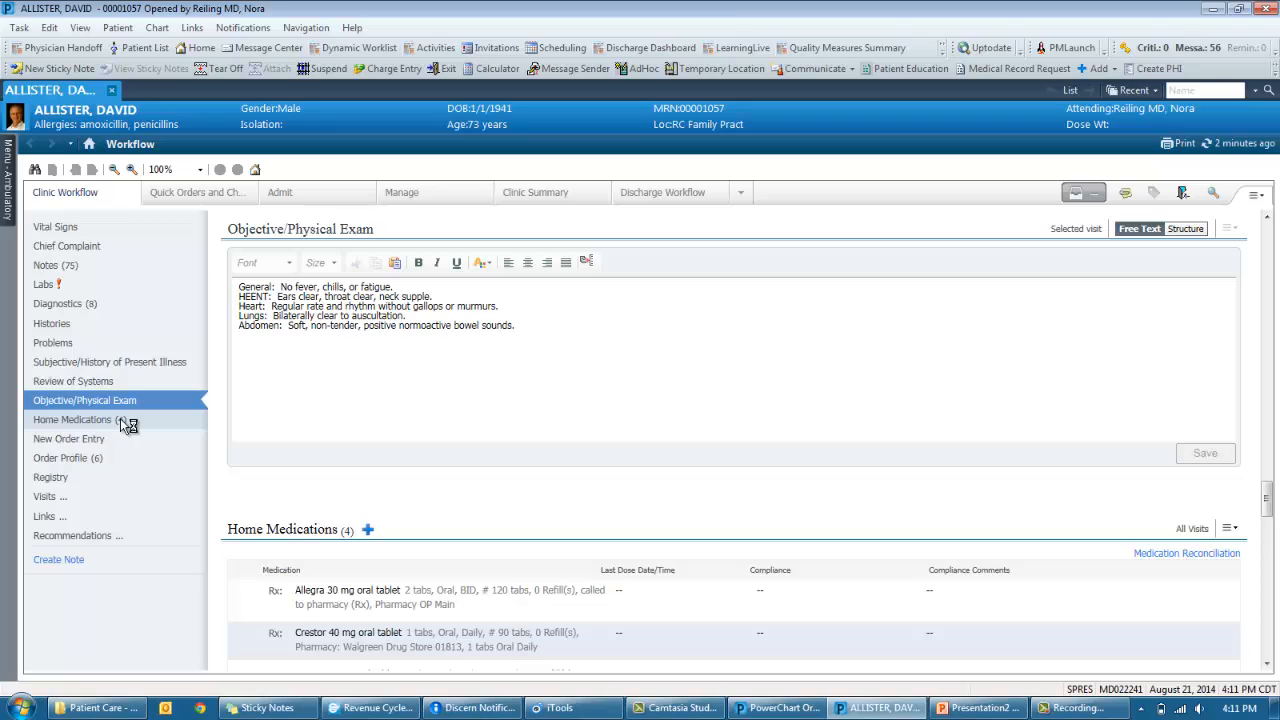
click(120, 420)
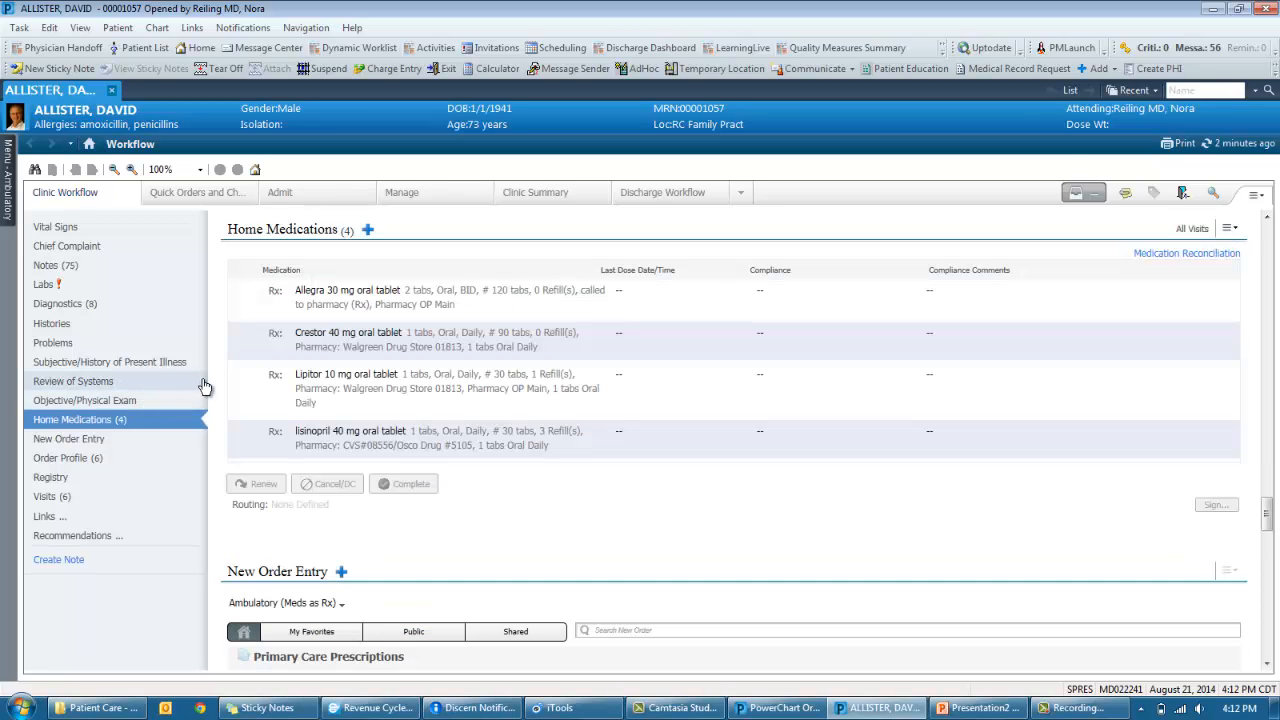
- Queue a 90-tab, 0-refill renewal of Crestor 40 mg to Walgreen Drug Store 01813
click(276, 352)
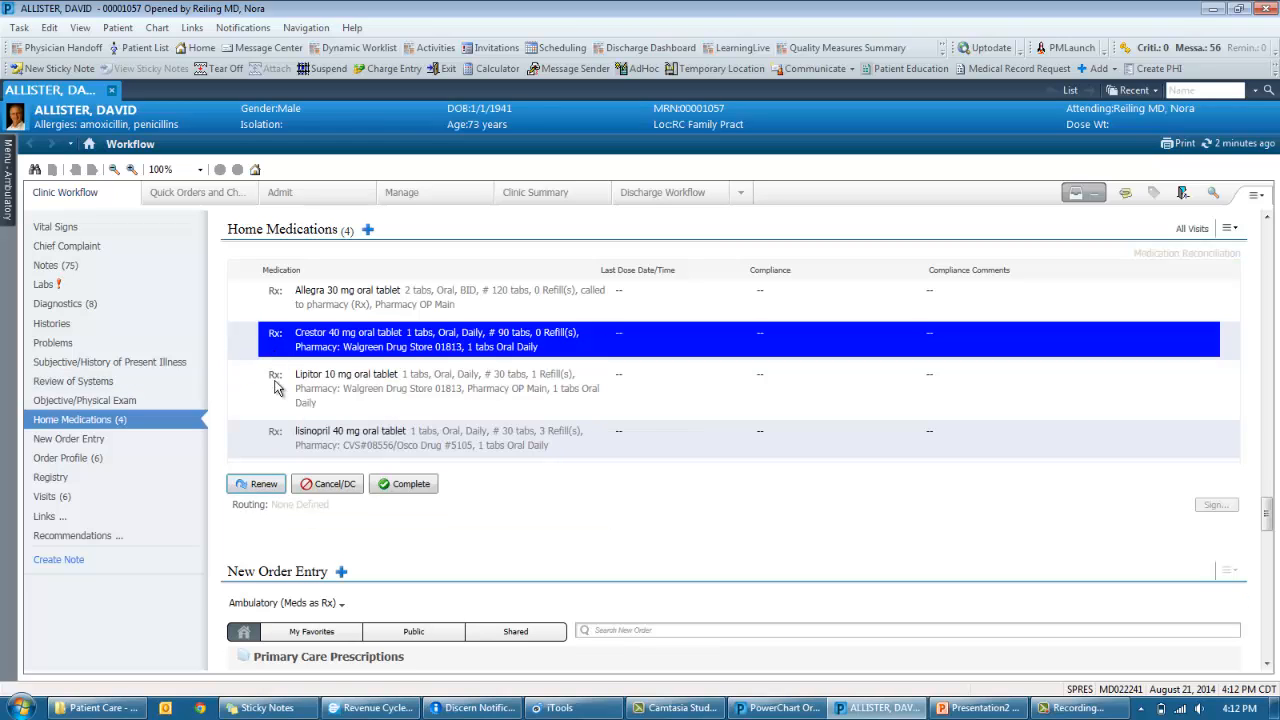
click(263, 484)
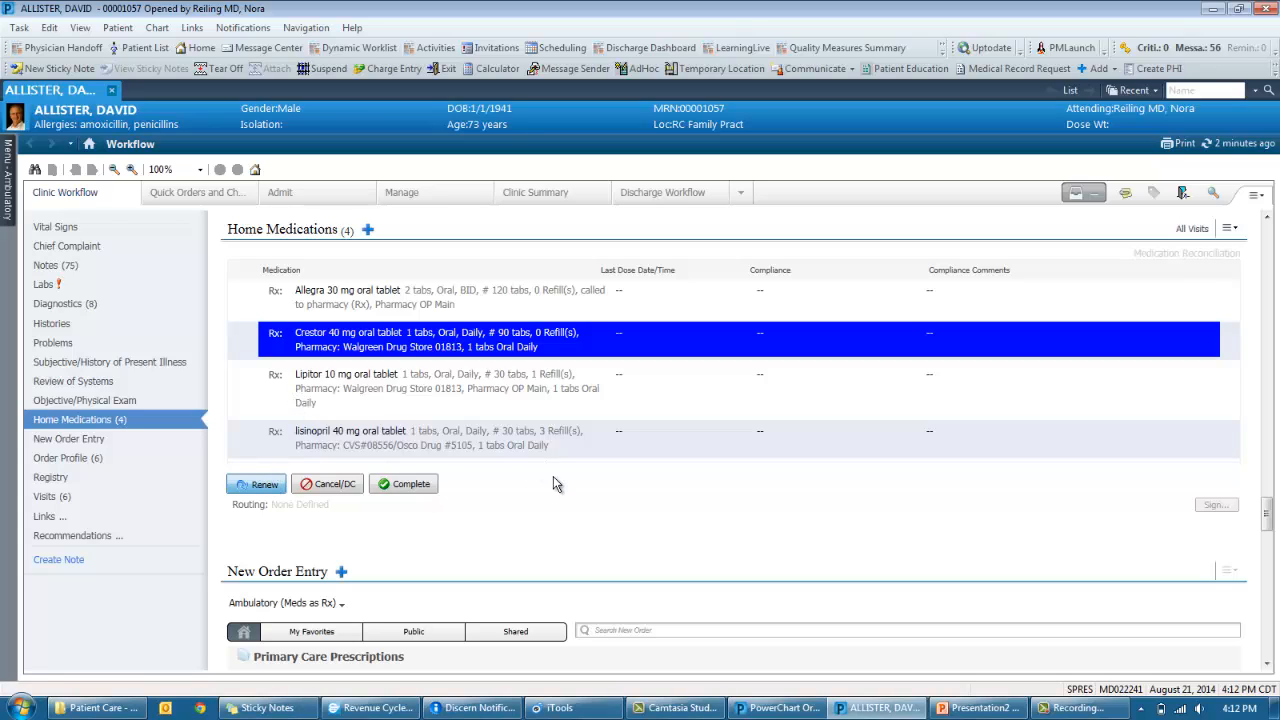
click(314, 362)
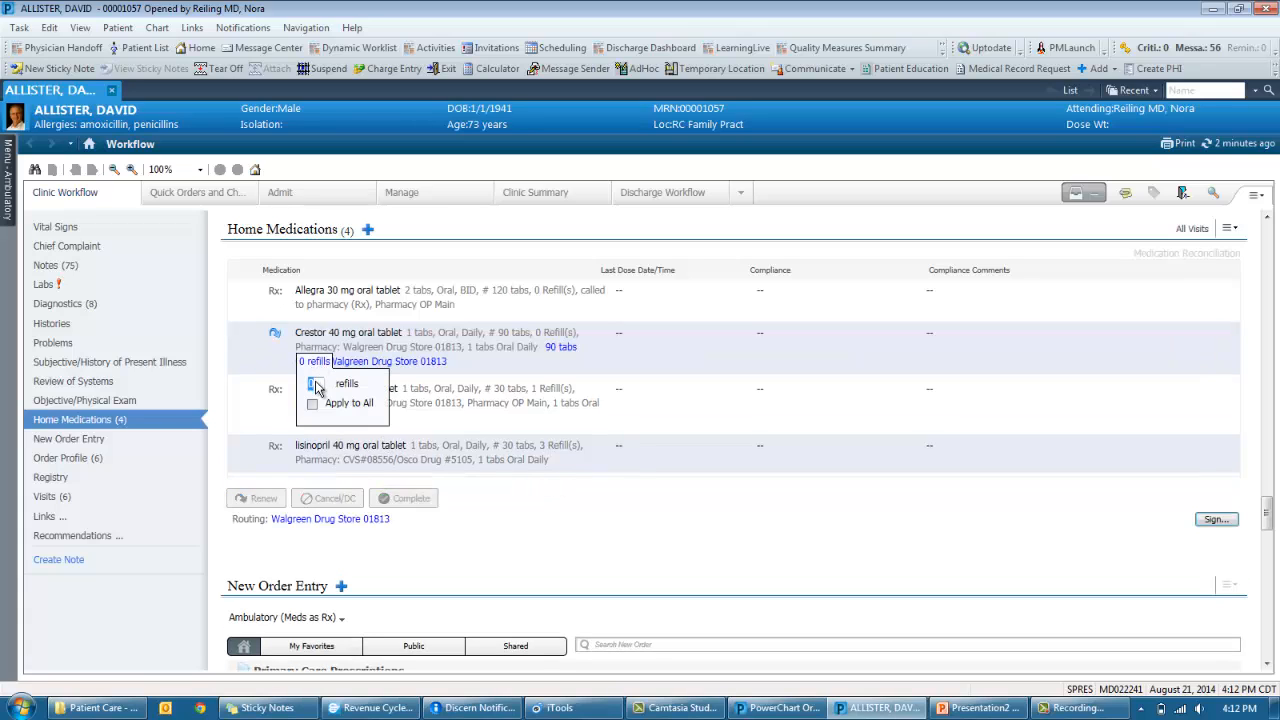
click(493, 470)
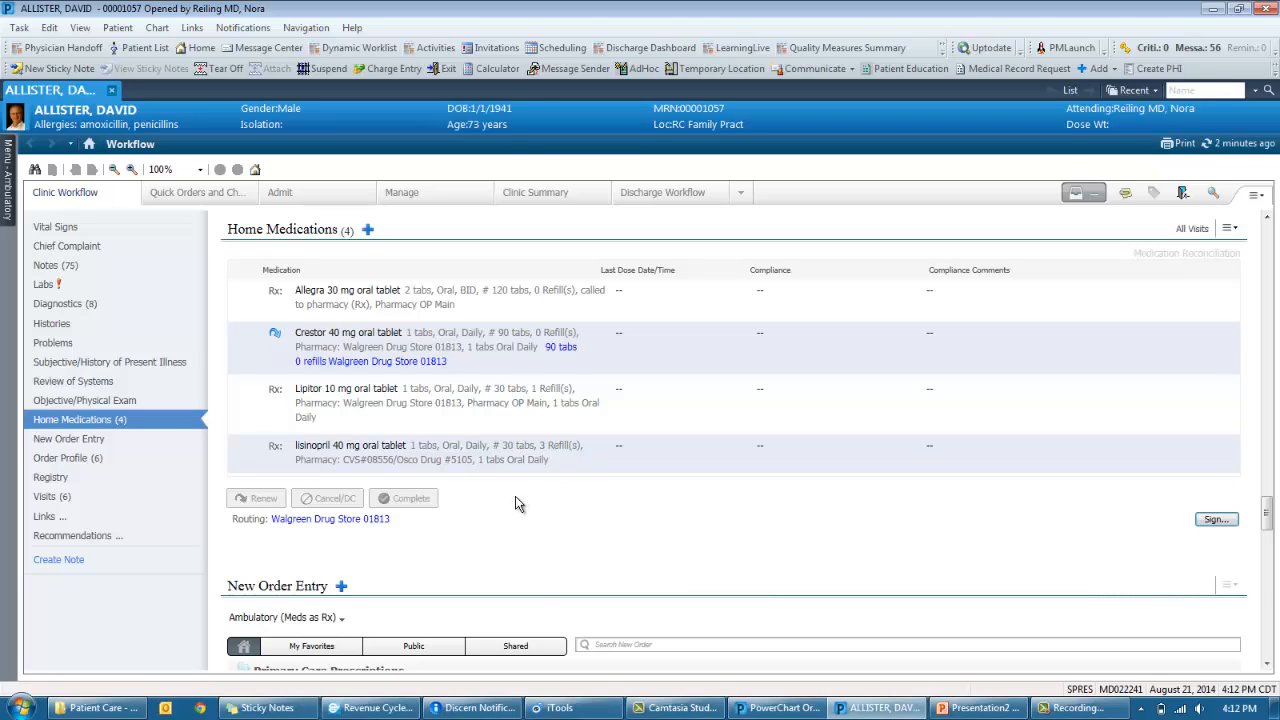
click(216, 445)
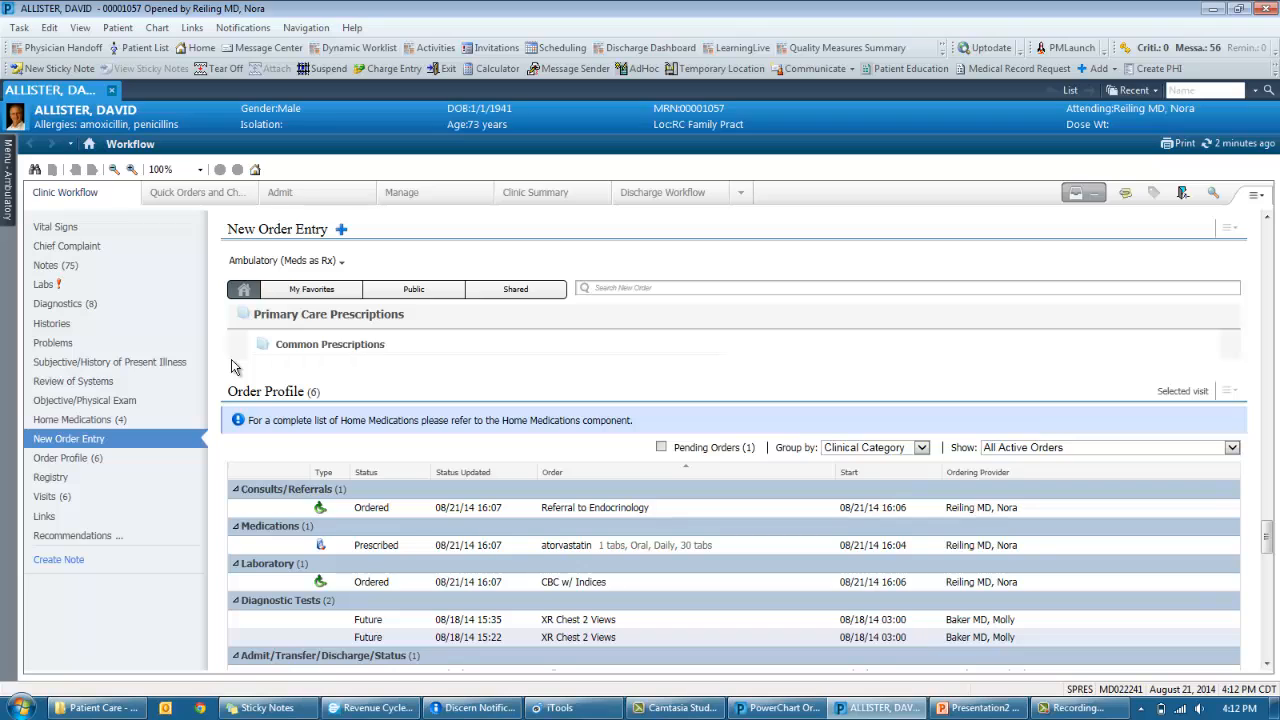
- Go from the My Favorites list in New Order Entry to Quick Orders and Charges
click(307, 288)
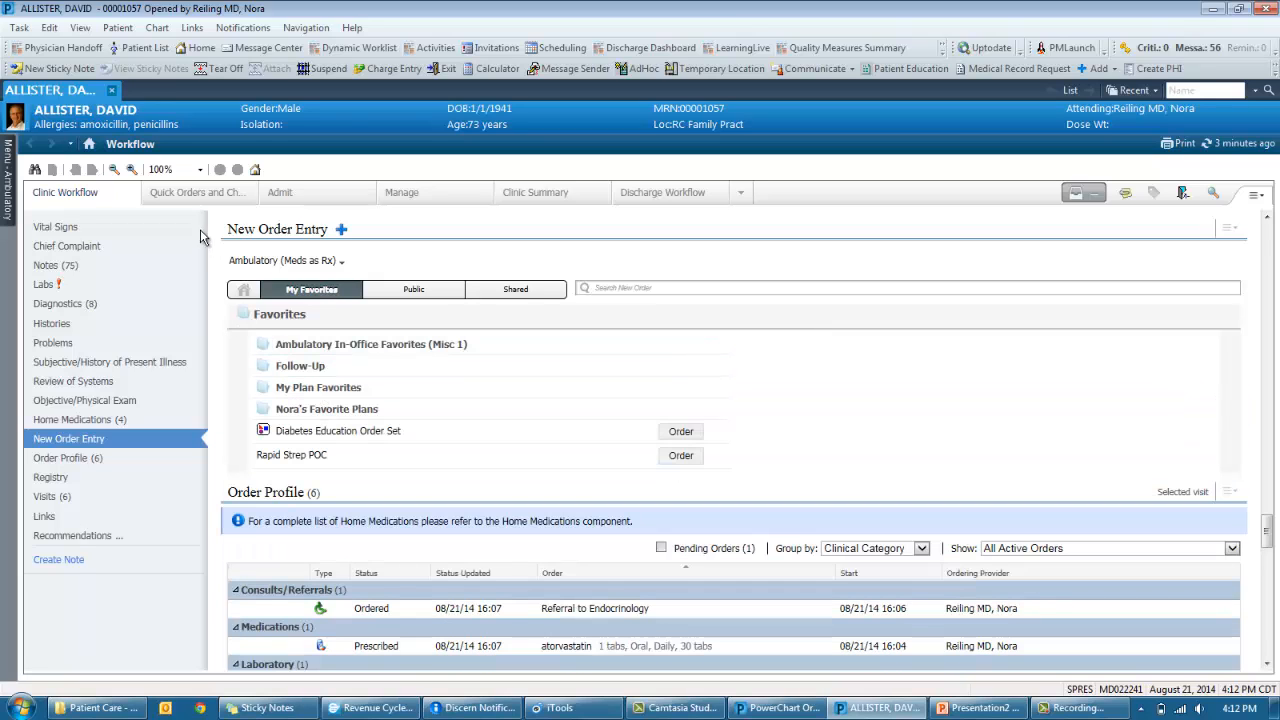
click(194, 199)
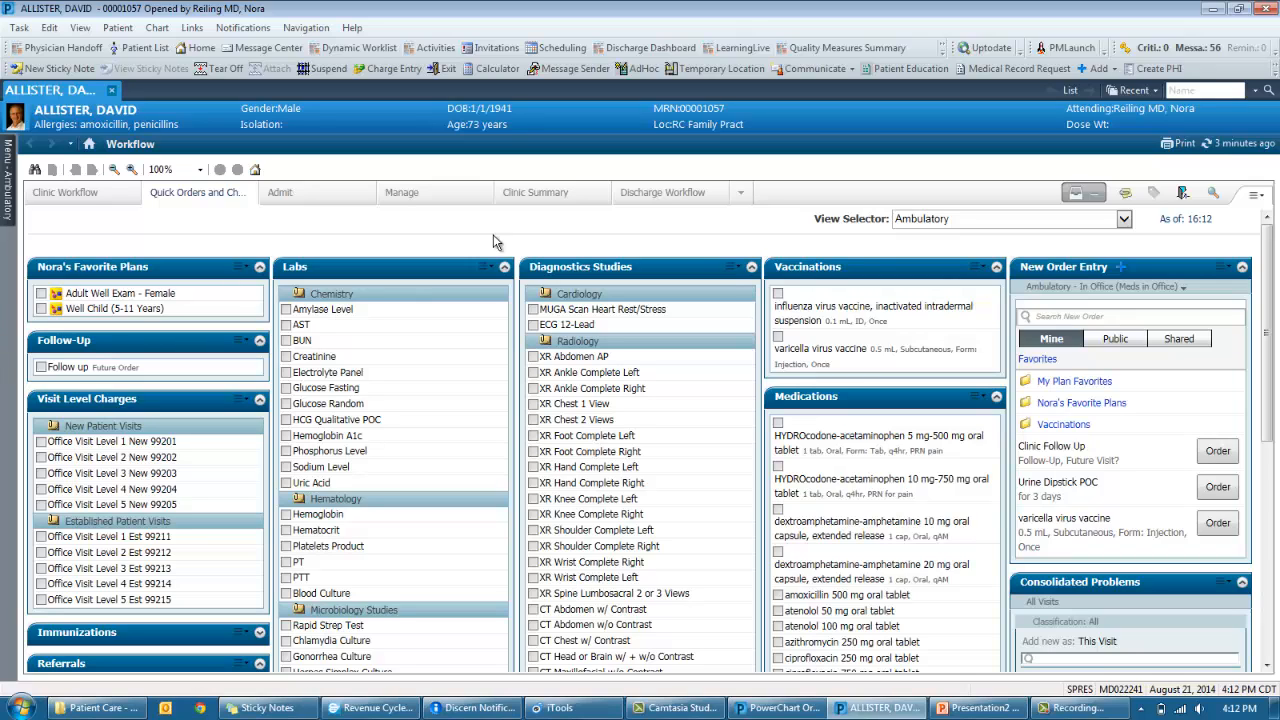
- In the Ambulatory view, queue Follow up, Hemoglobin A1c and XR Knee Complete Left orders for signature
click(962, 228)
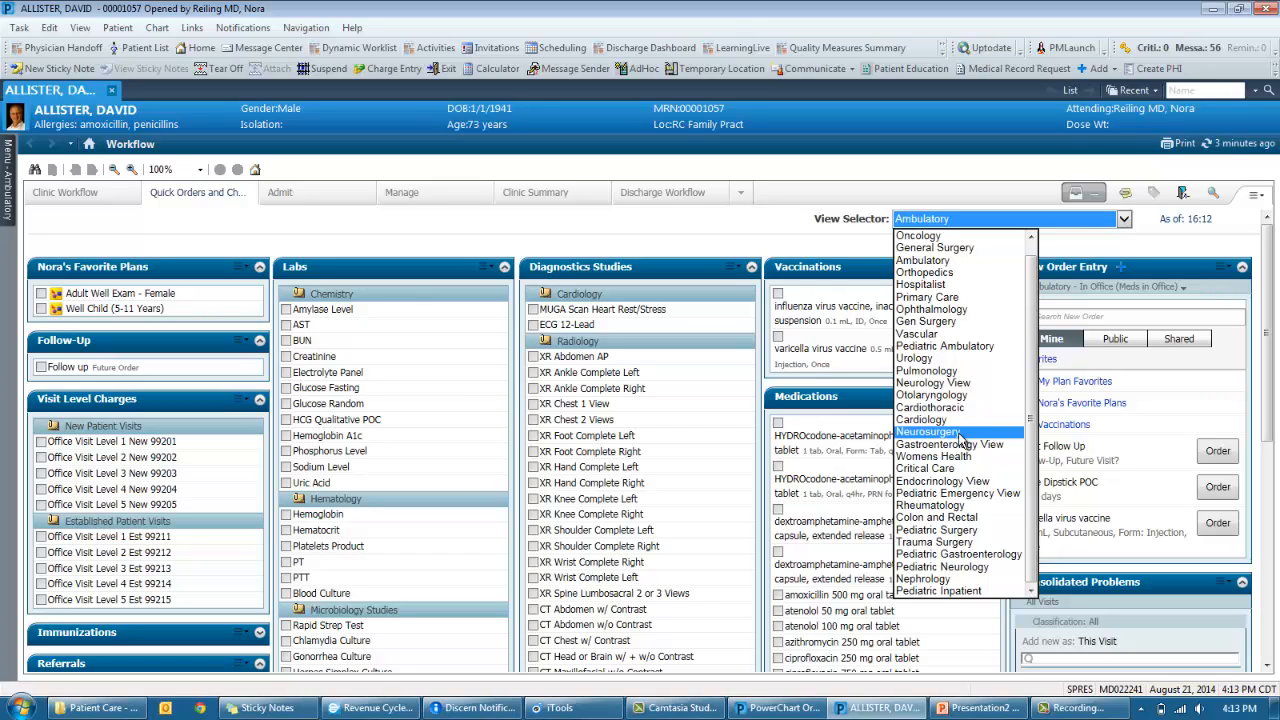
click(758, 250)
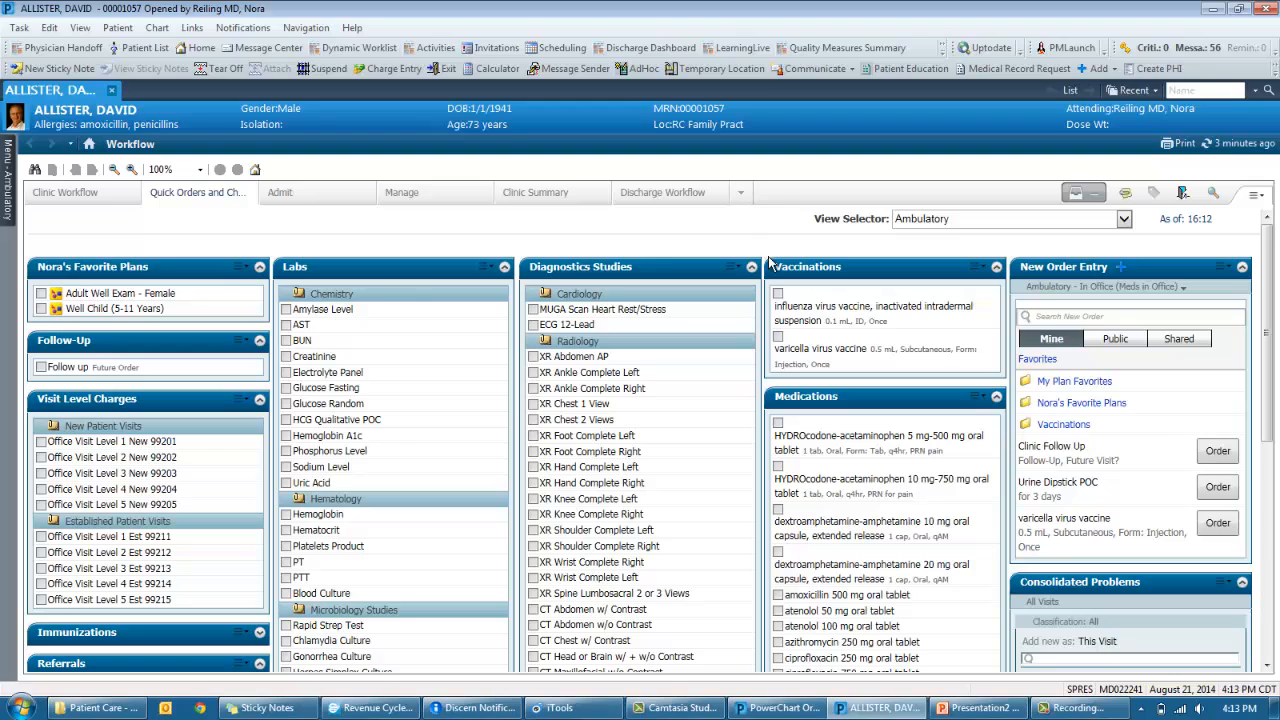
click(41, 367)
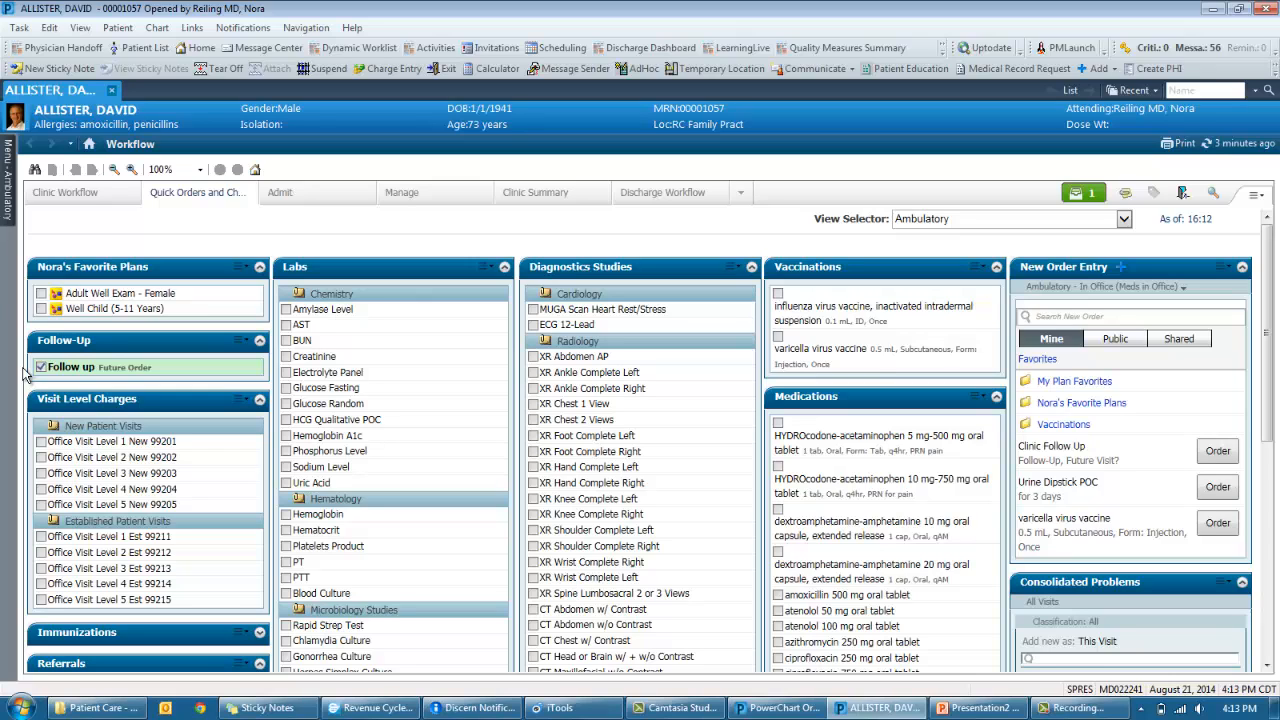
click(330, 436)
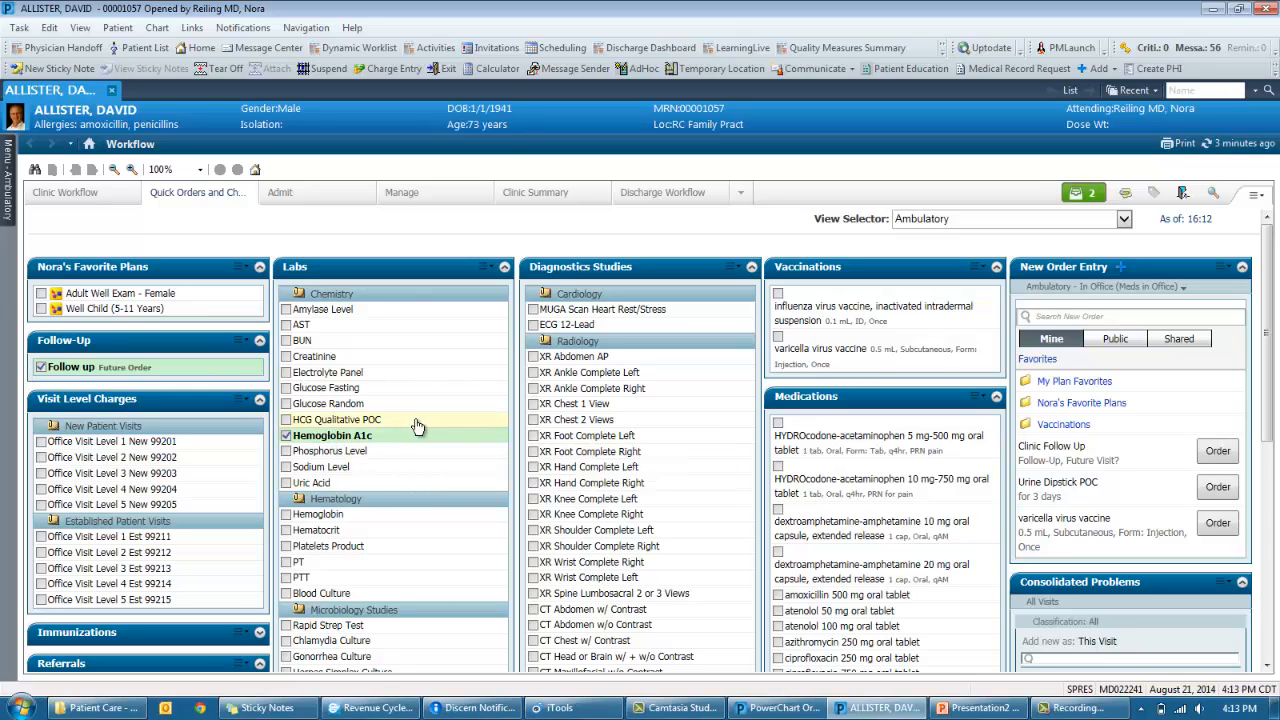
click(613, 502)
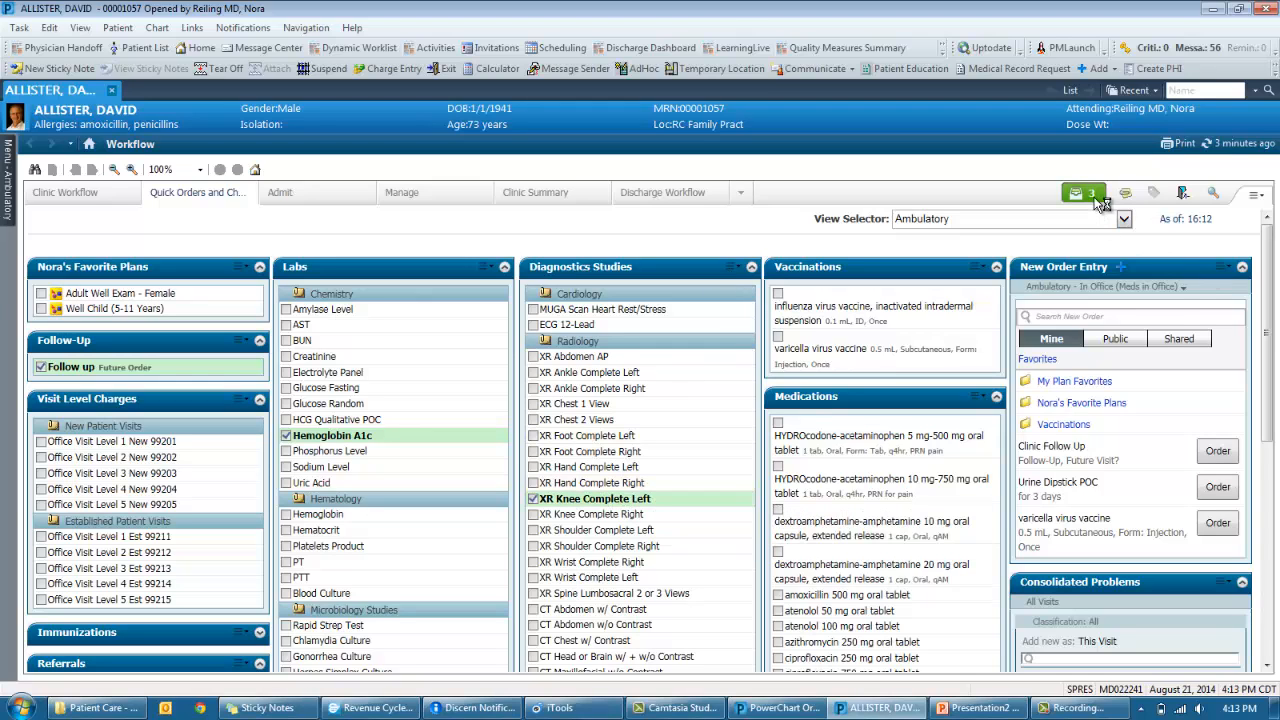
click(1097, 200)
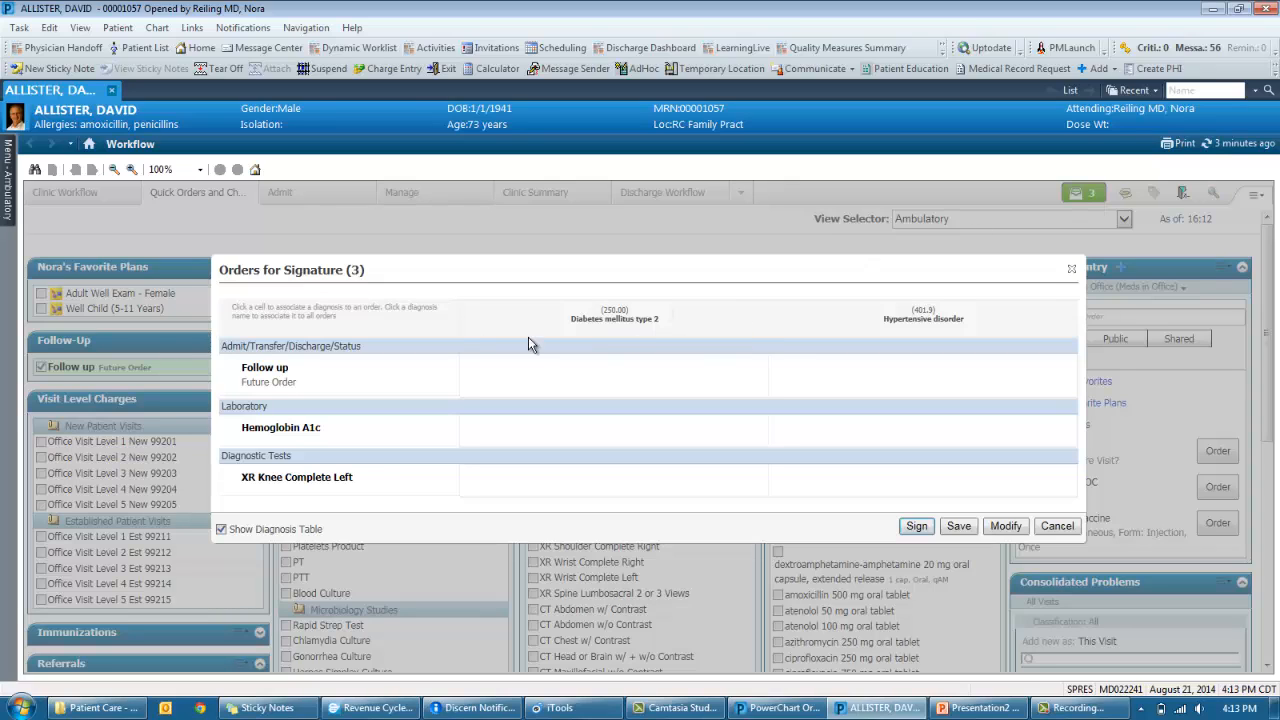
- Link the orders to Diabetes mellitus type 2 and Hypertensive disorder, and remove XR Knee Complete Left
click(641, 339)
click(900, 336)
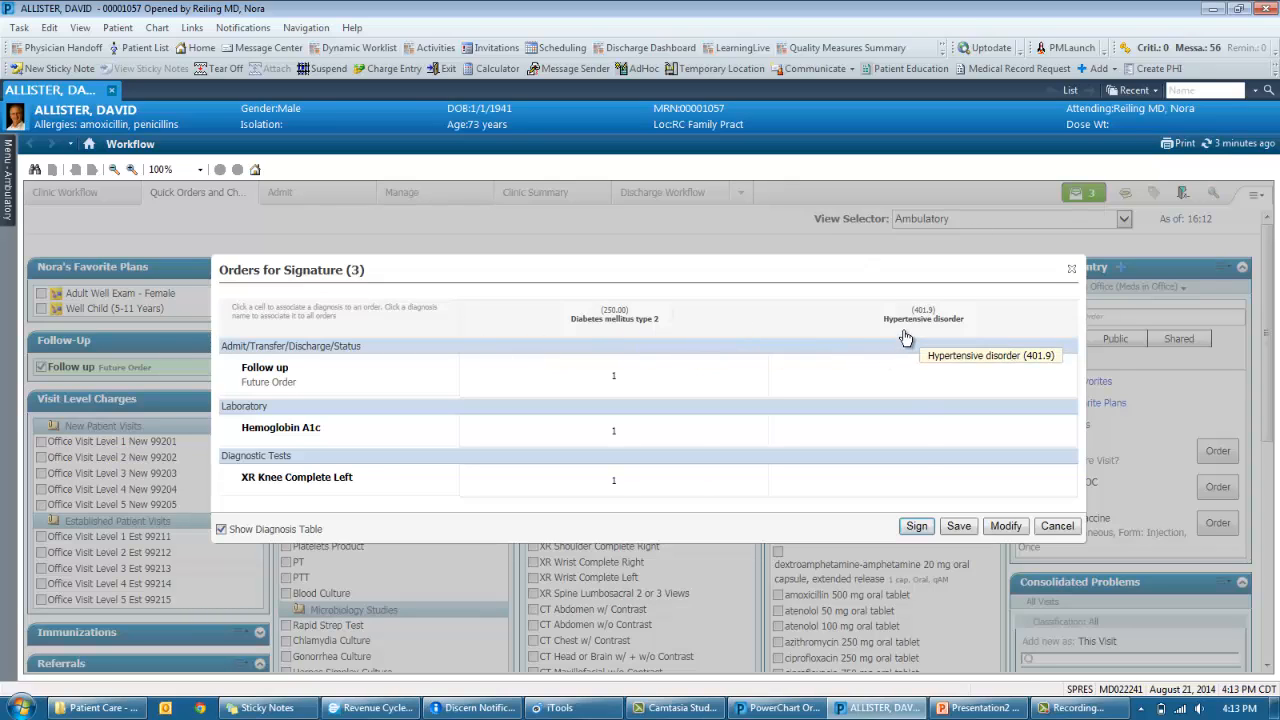
click(917, 432)
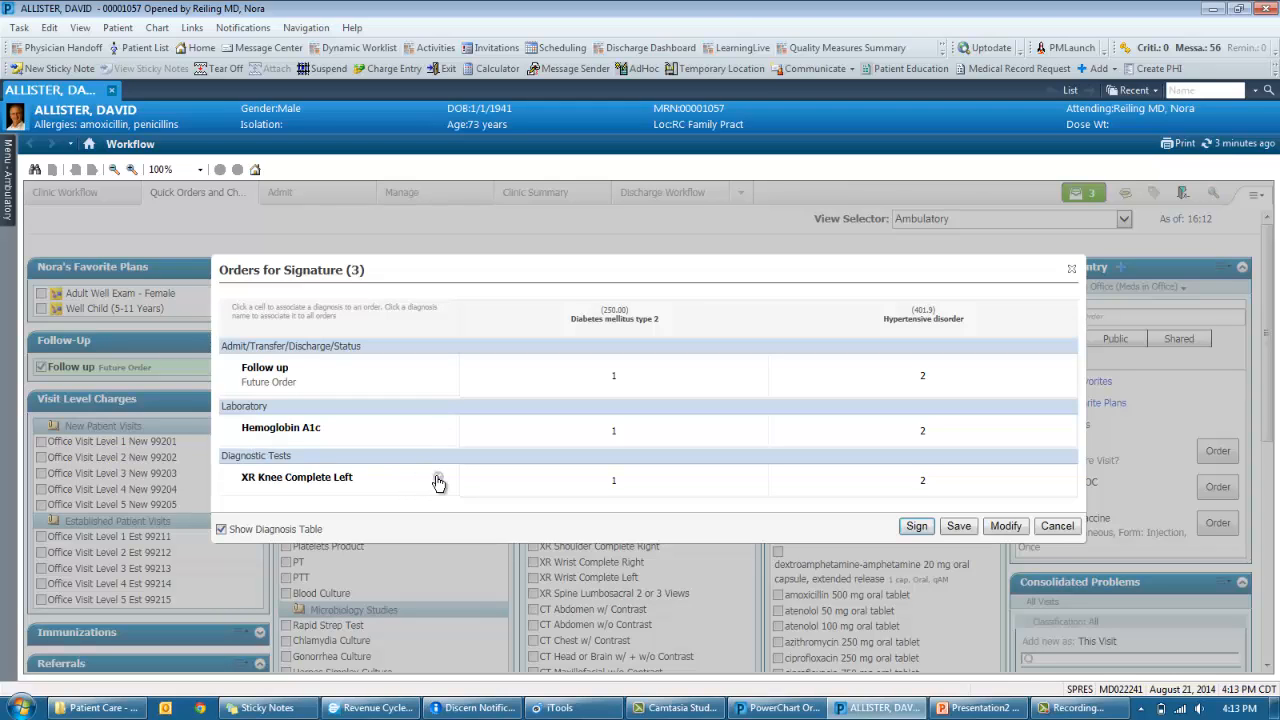
click(438, 480)
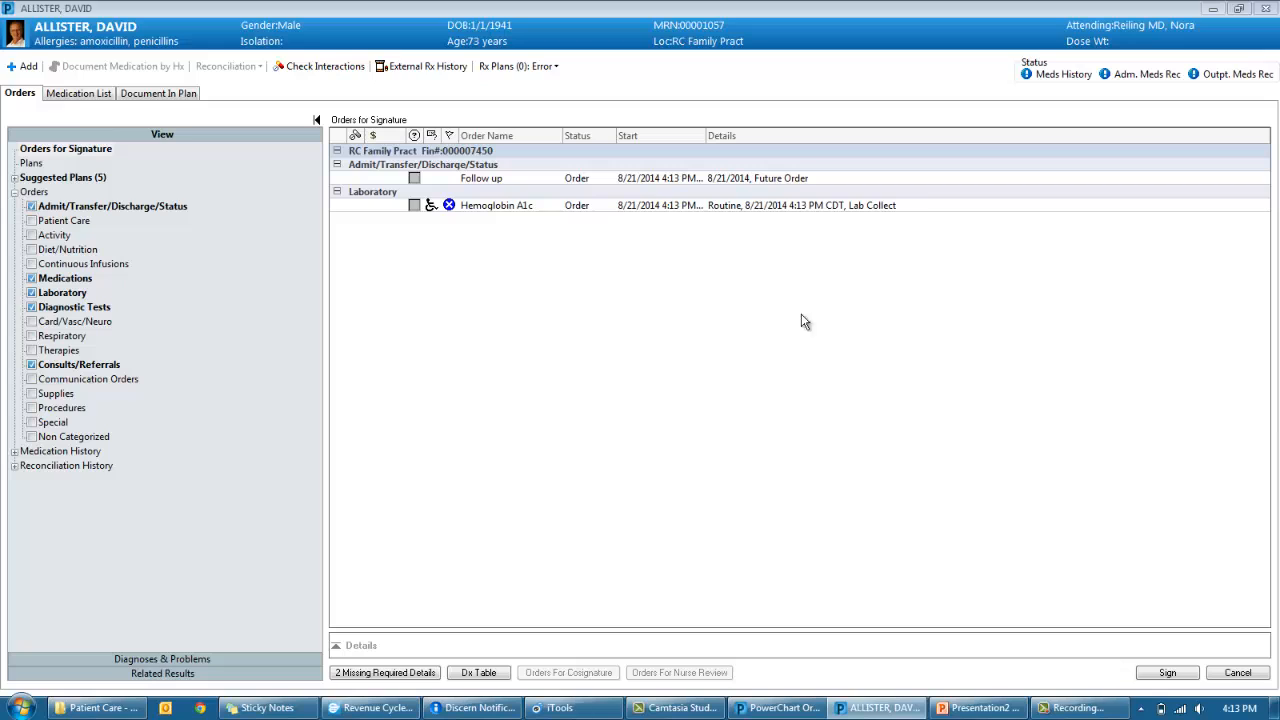
- Give Hemoglobin A1c a blood specimen and the type 2 diabetes diagnosis, then sign both orders
click(701, 208)
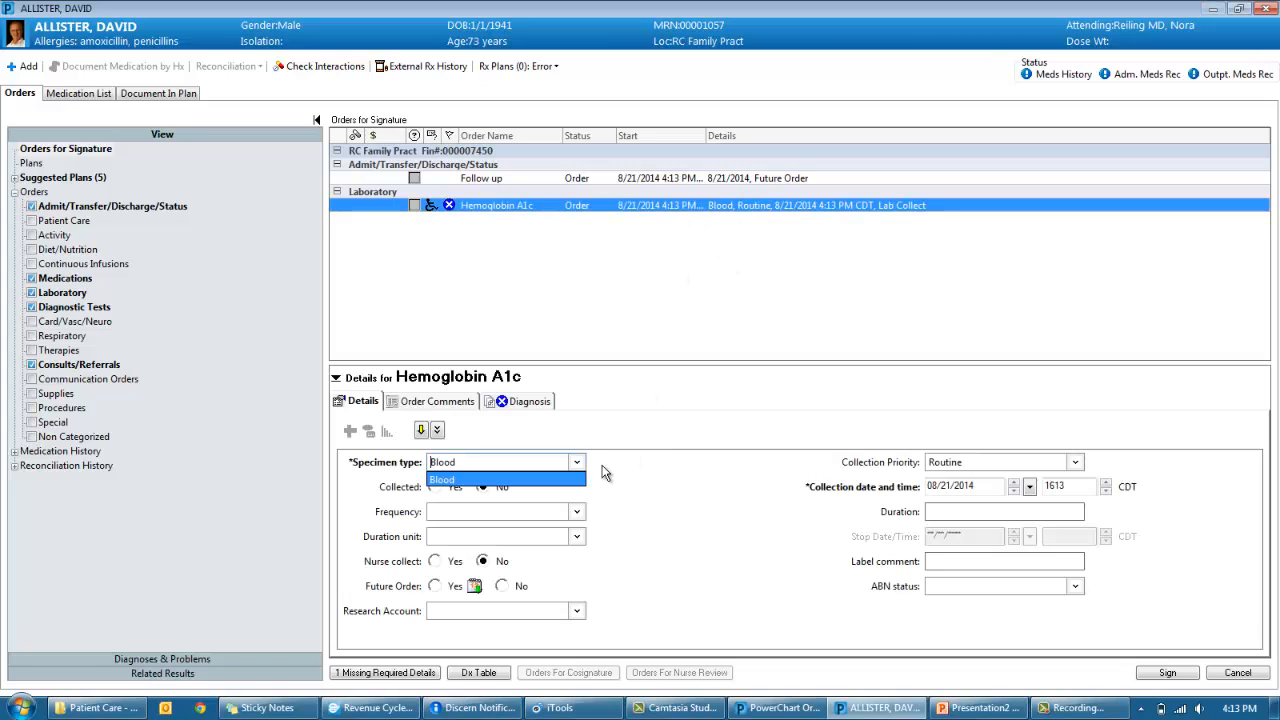
click(533, 404)
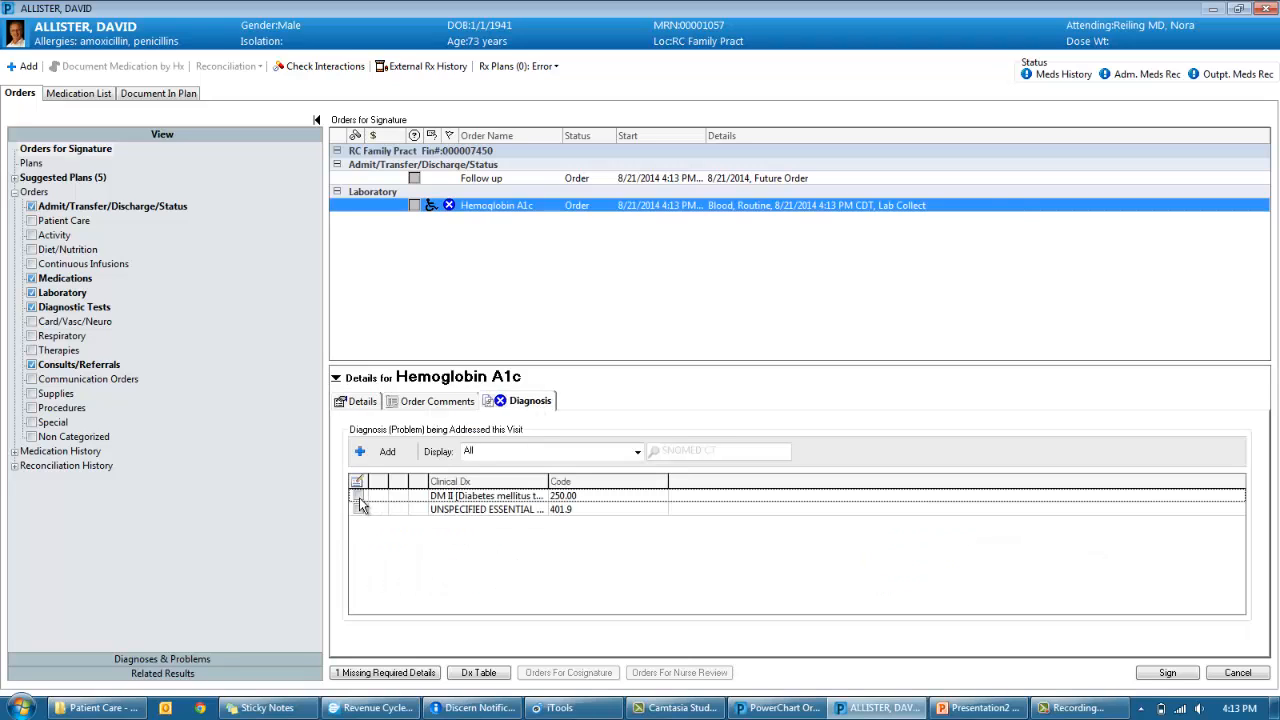
click(358, 496)
click(1163, 674)
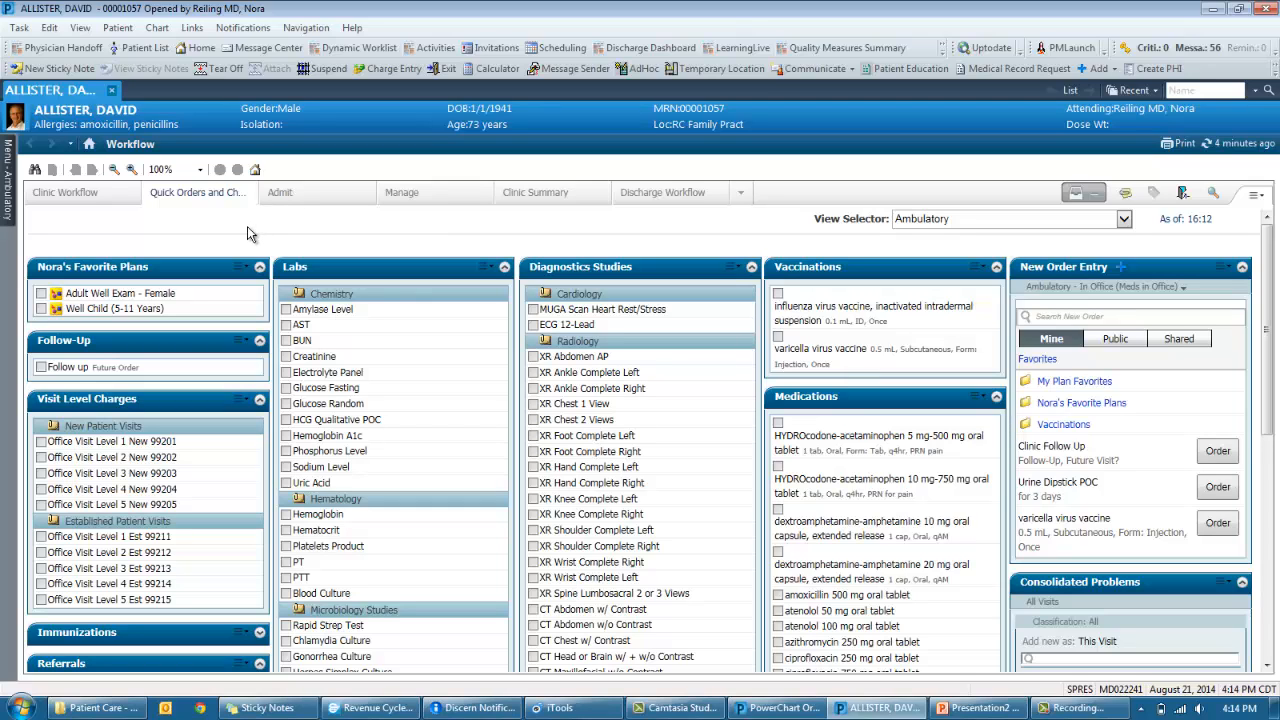
- Search 'diabetes' and add the Diabetes Management plan to the orders awaiting signature
click(1123, 316)
text(diabets)
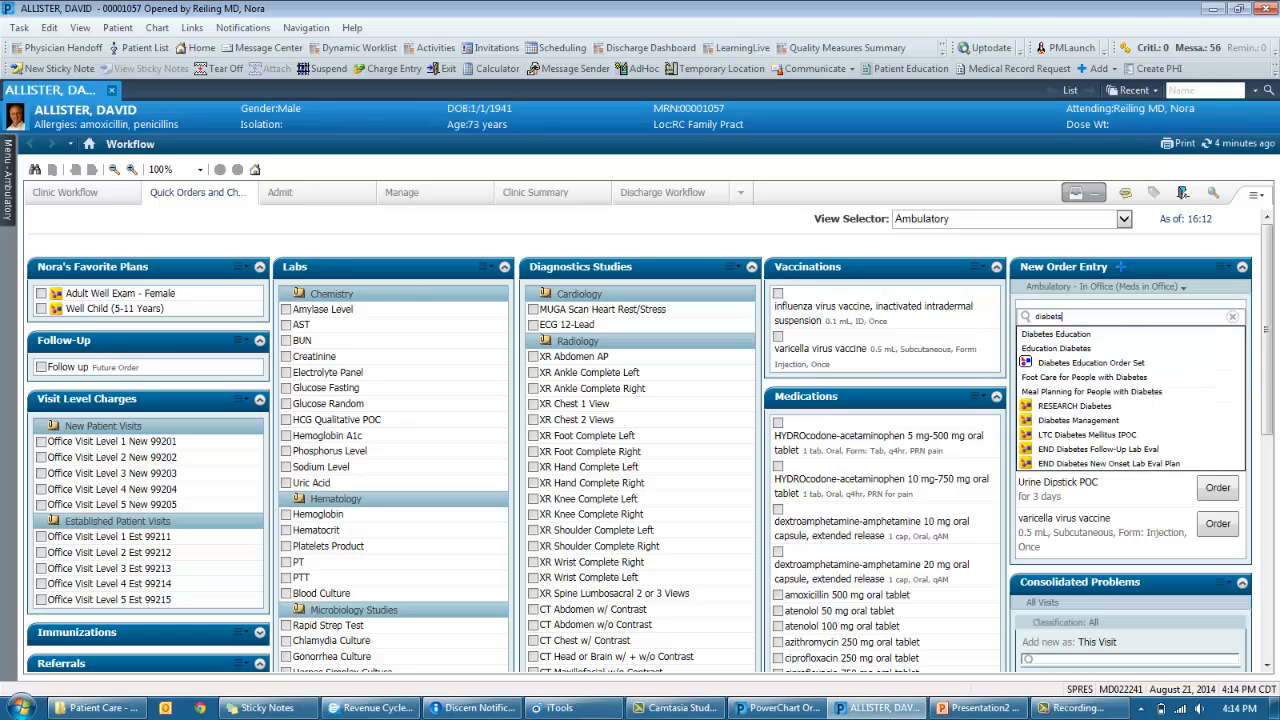
key(BackSpace)
text(es)
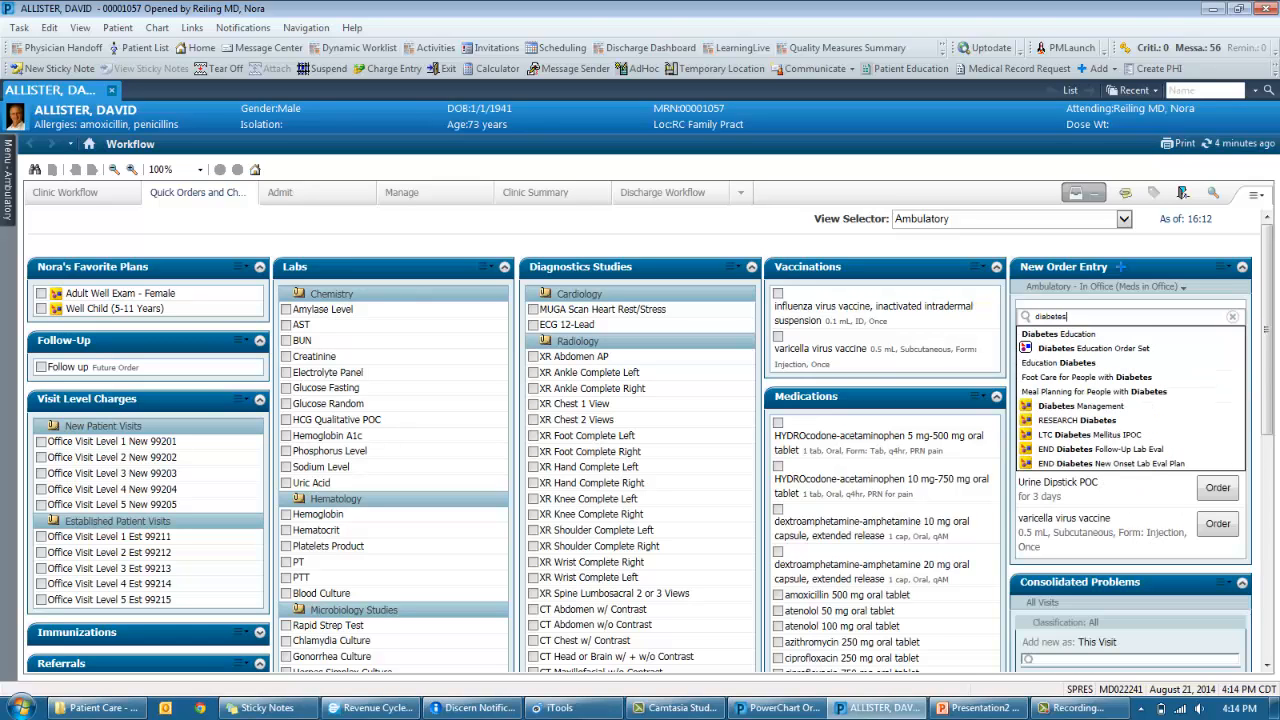
click(1115, 409)
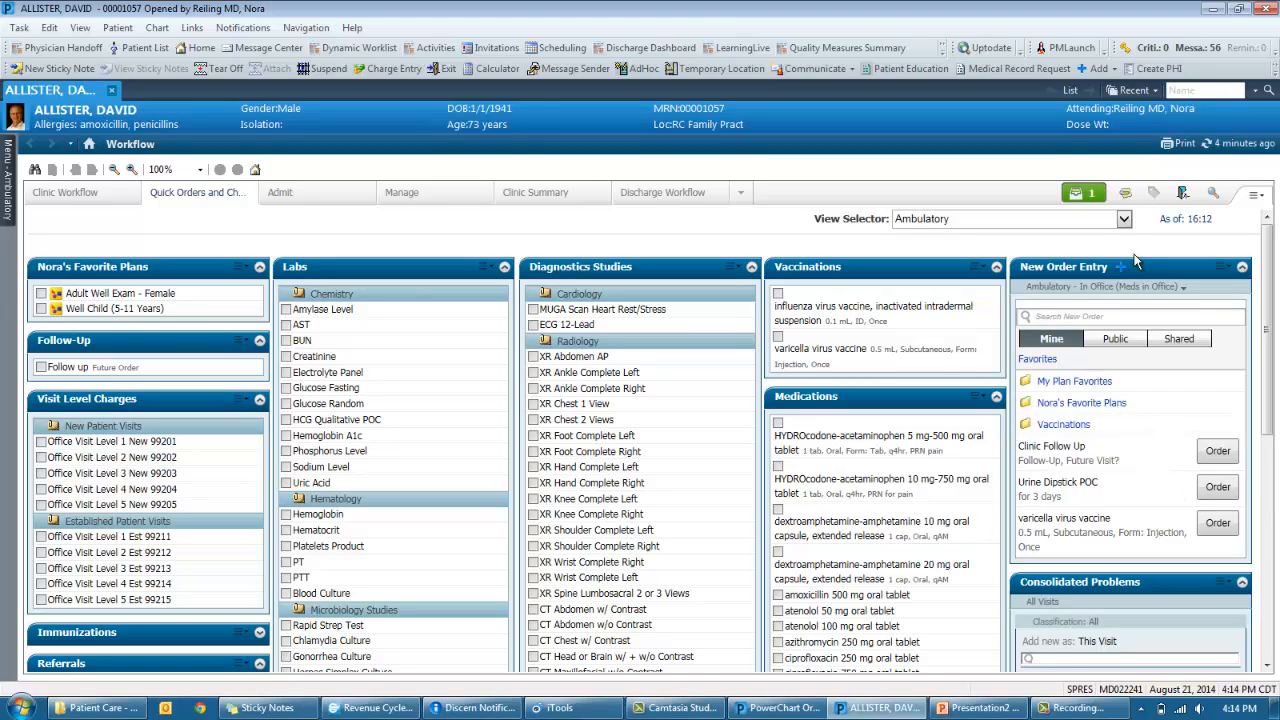
click(1084, 196)
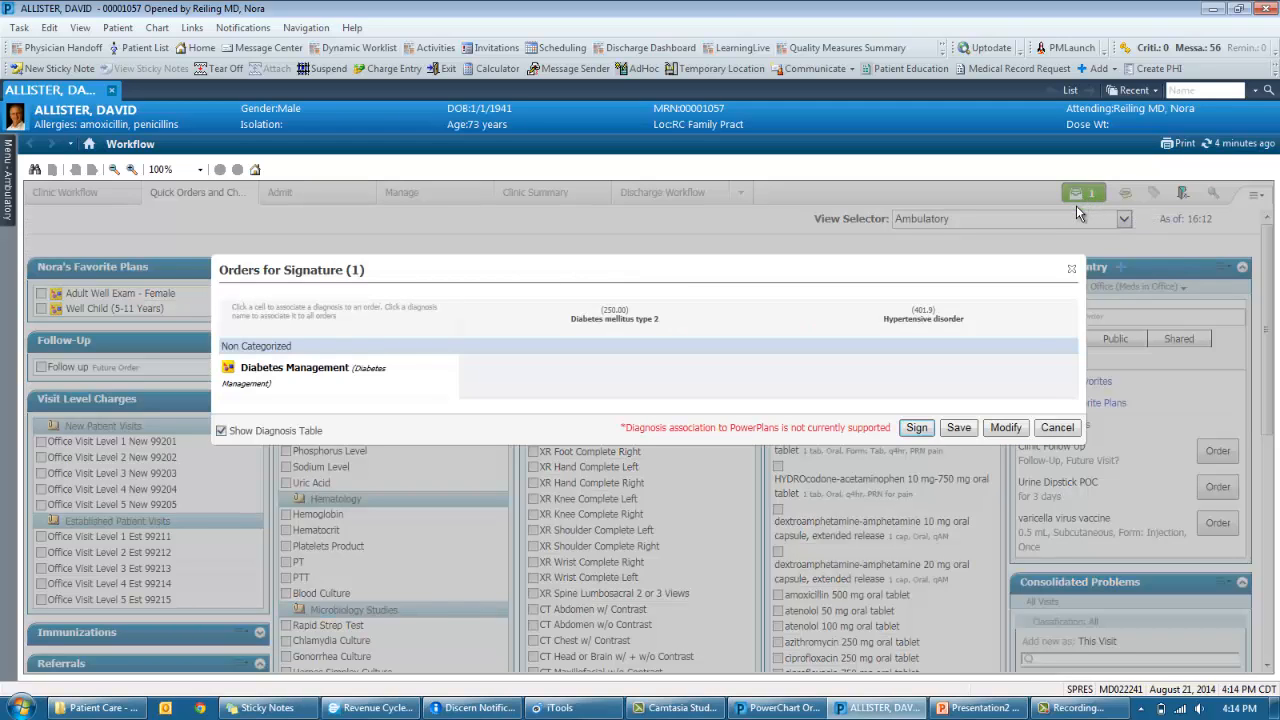
- Initiate the Diabetes Management plan with diabetes education, four labs and a podiatry consult
click(1005, 428)
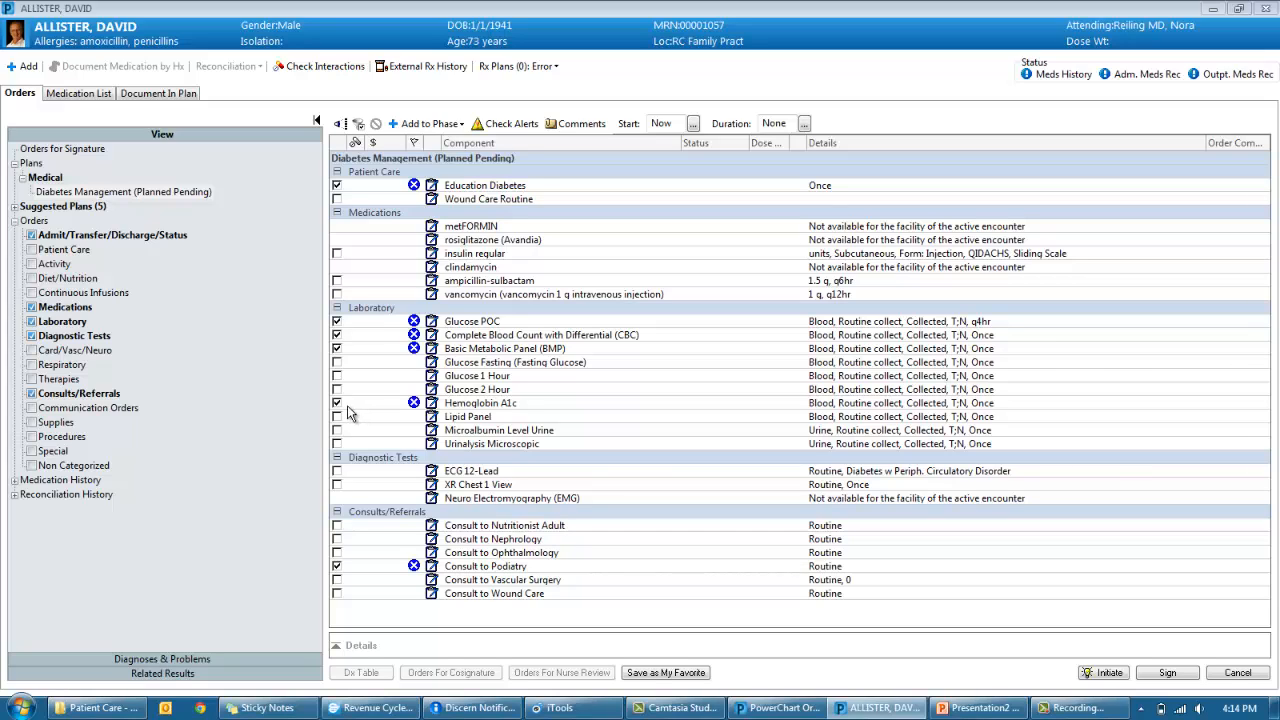
click(1106, 673)
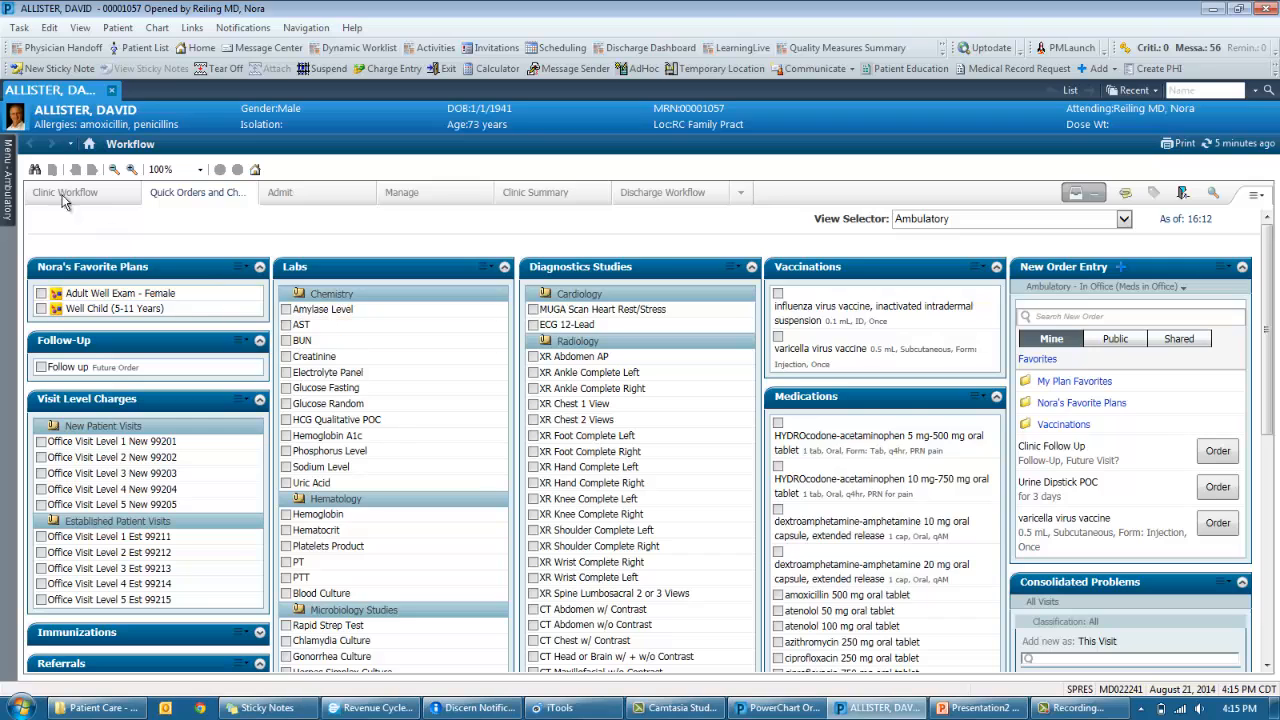
- Create a note from the Office Visit Note template in Clinic Workflow
click(60, 194)
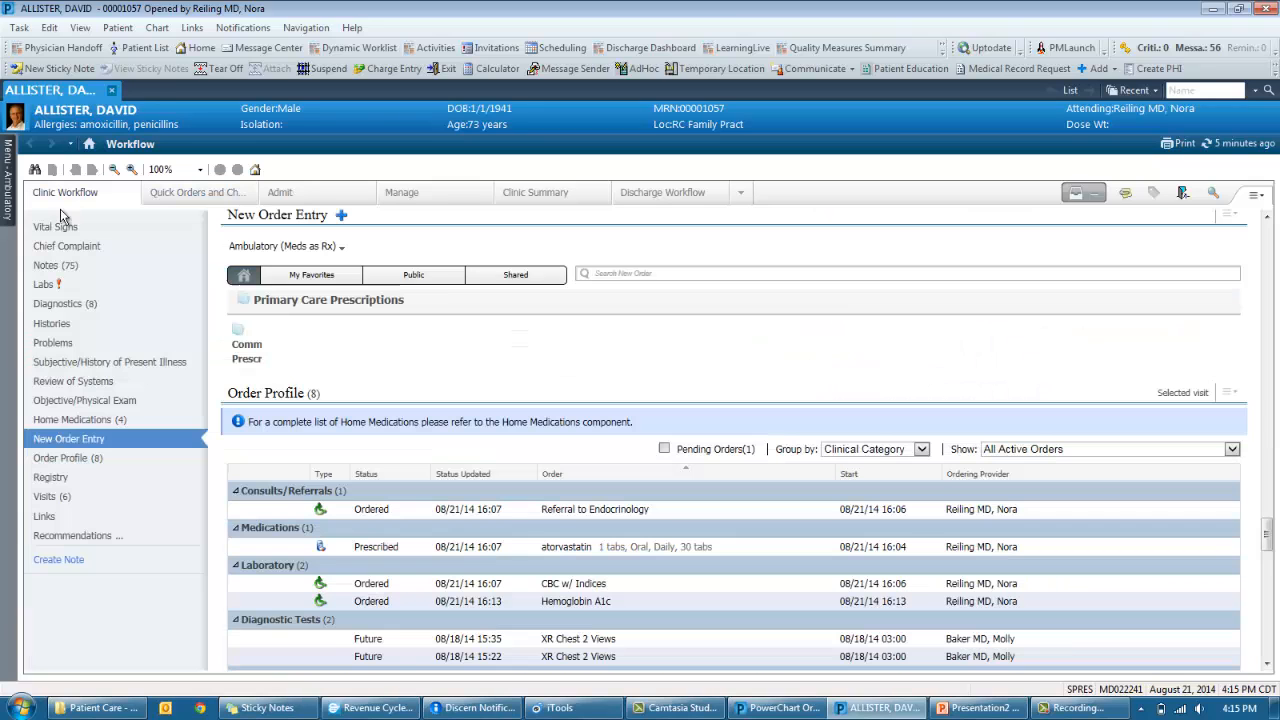
click(62, 560)
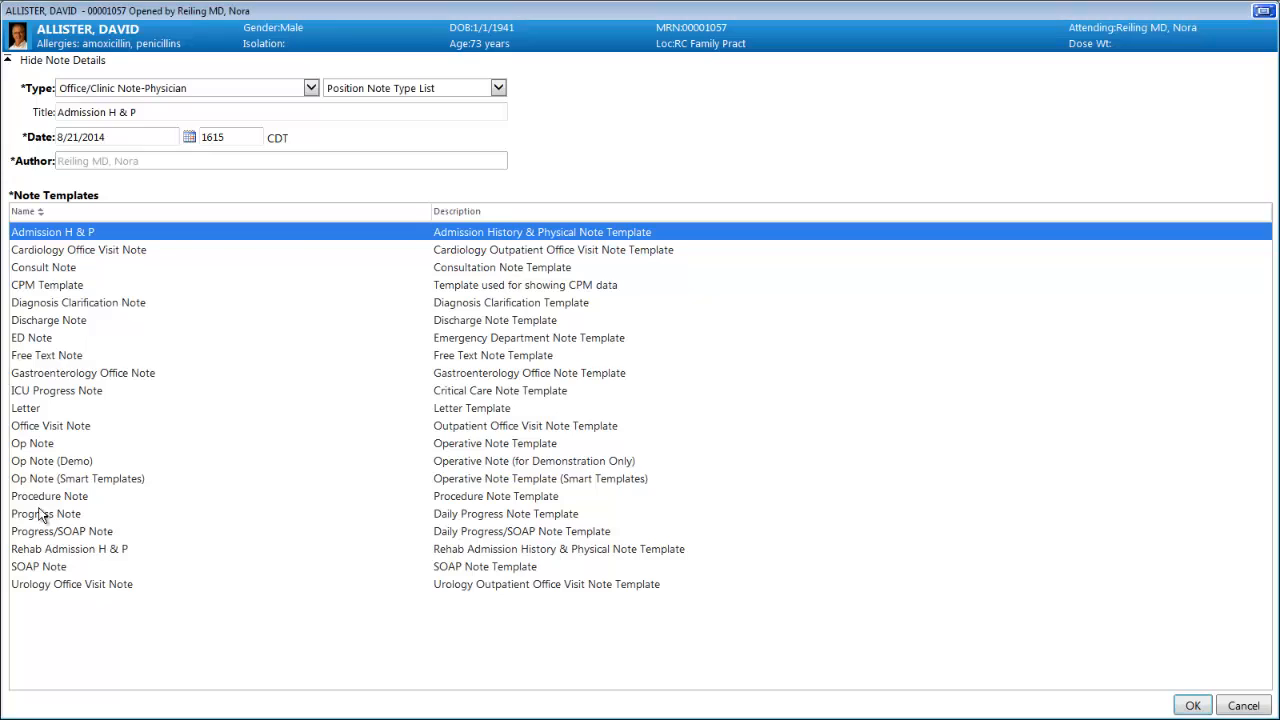
double_click(51, 426)
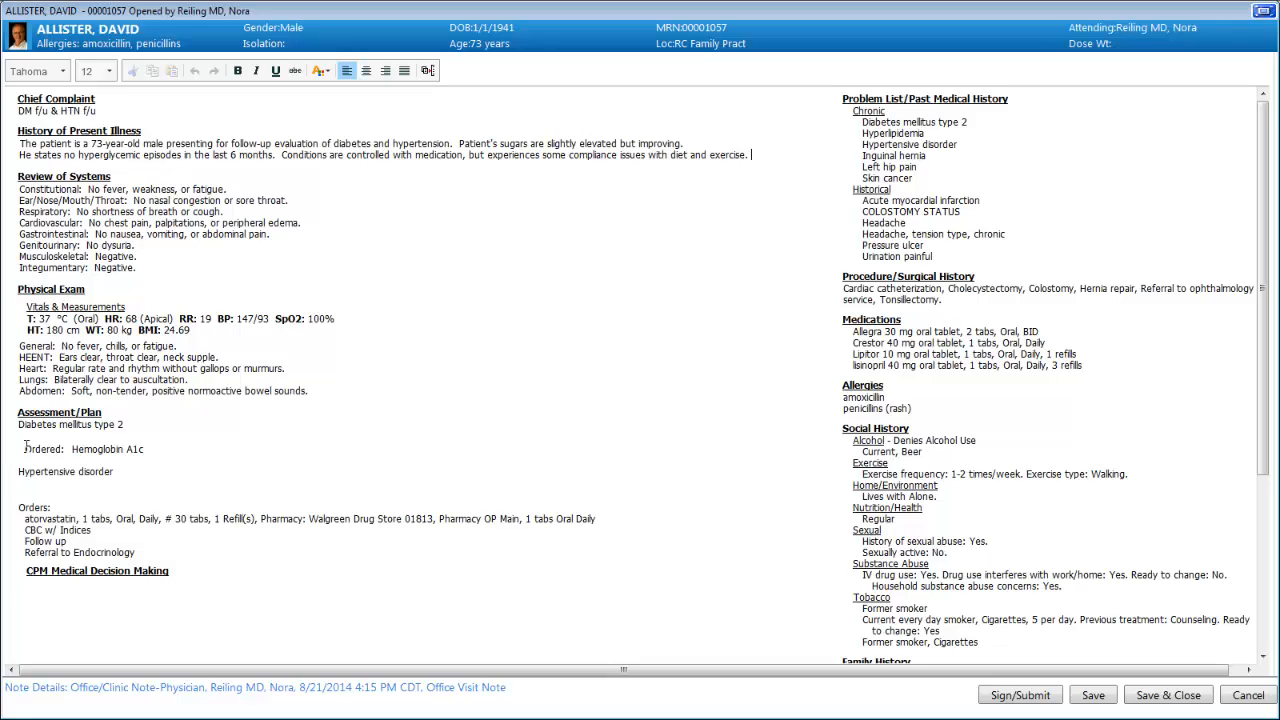
- Insert the /diabetes control phrase and /htn hypertension advice into the two assessment plans
click(30, 437)
text(/d)
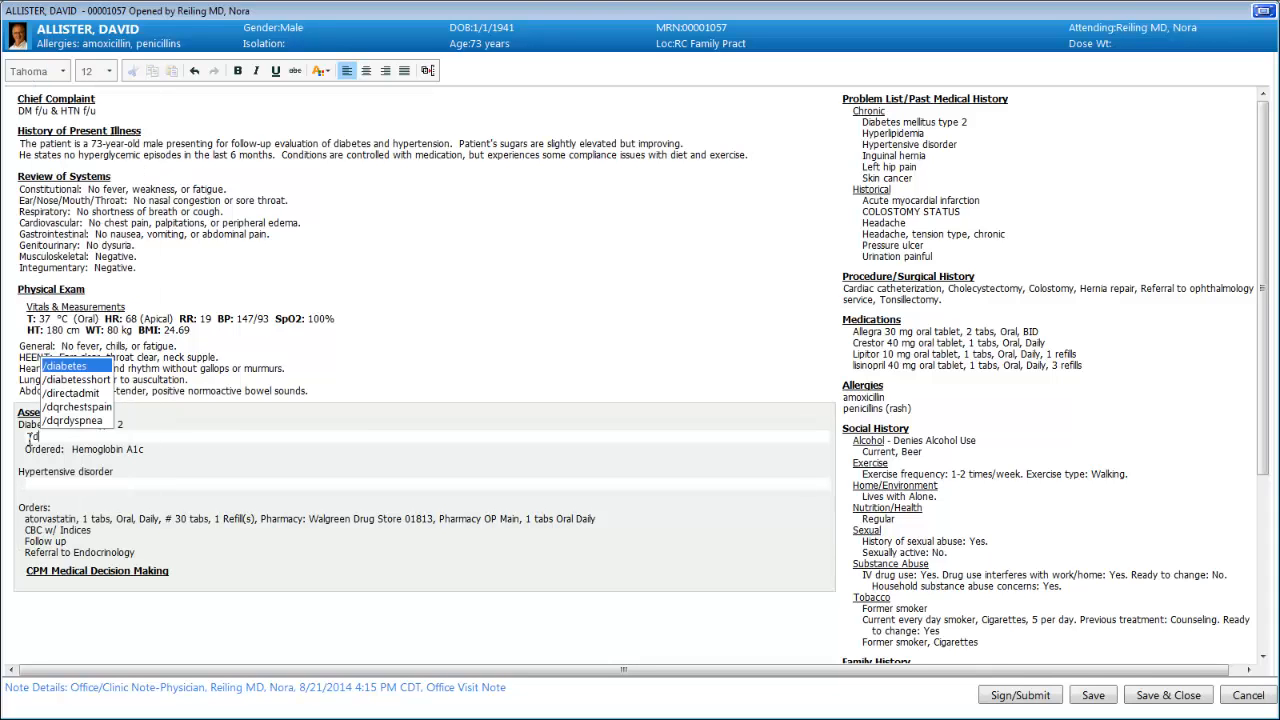
key(Return)
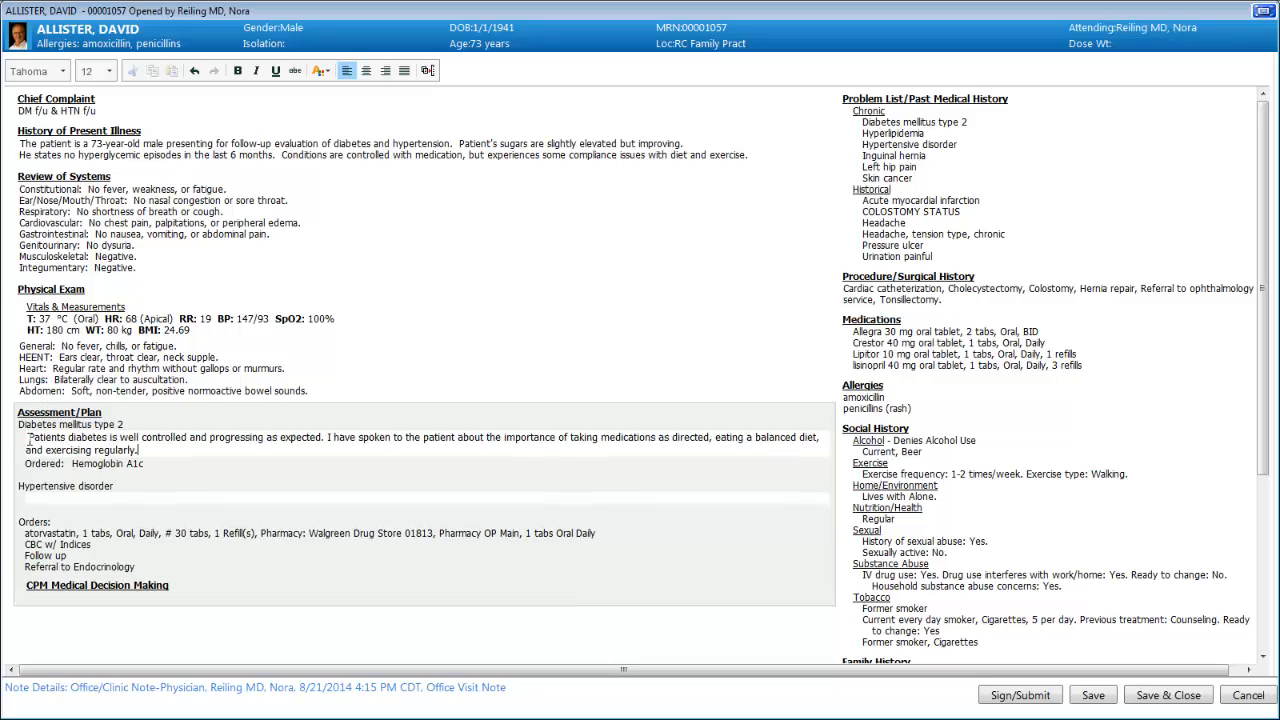
click(39, 497)
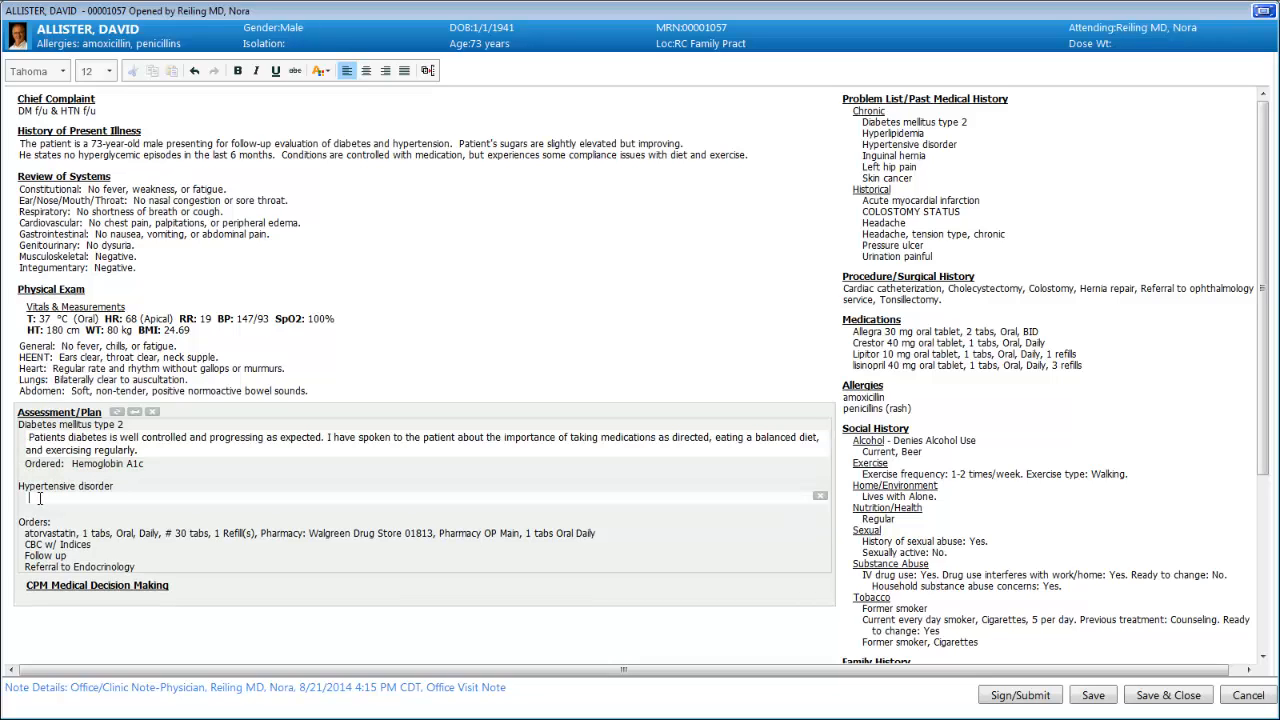
text(/h)
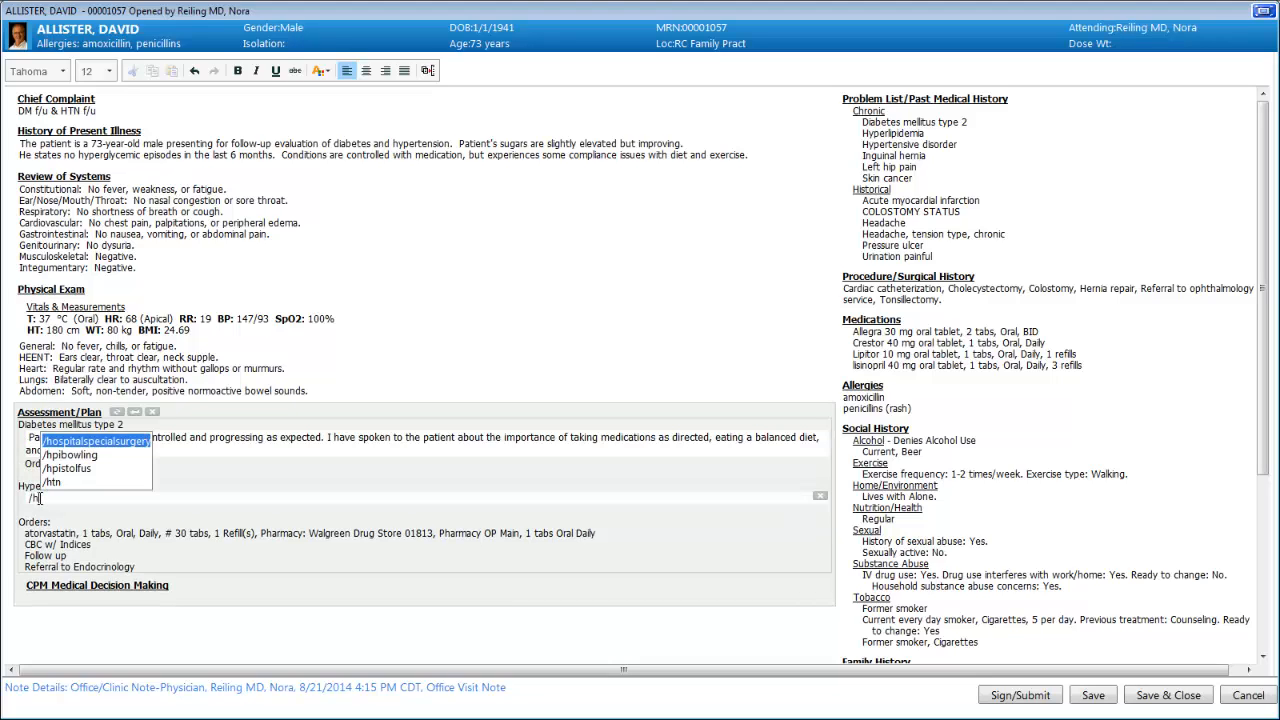
key(Down)
key(Down)
key(Down)
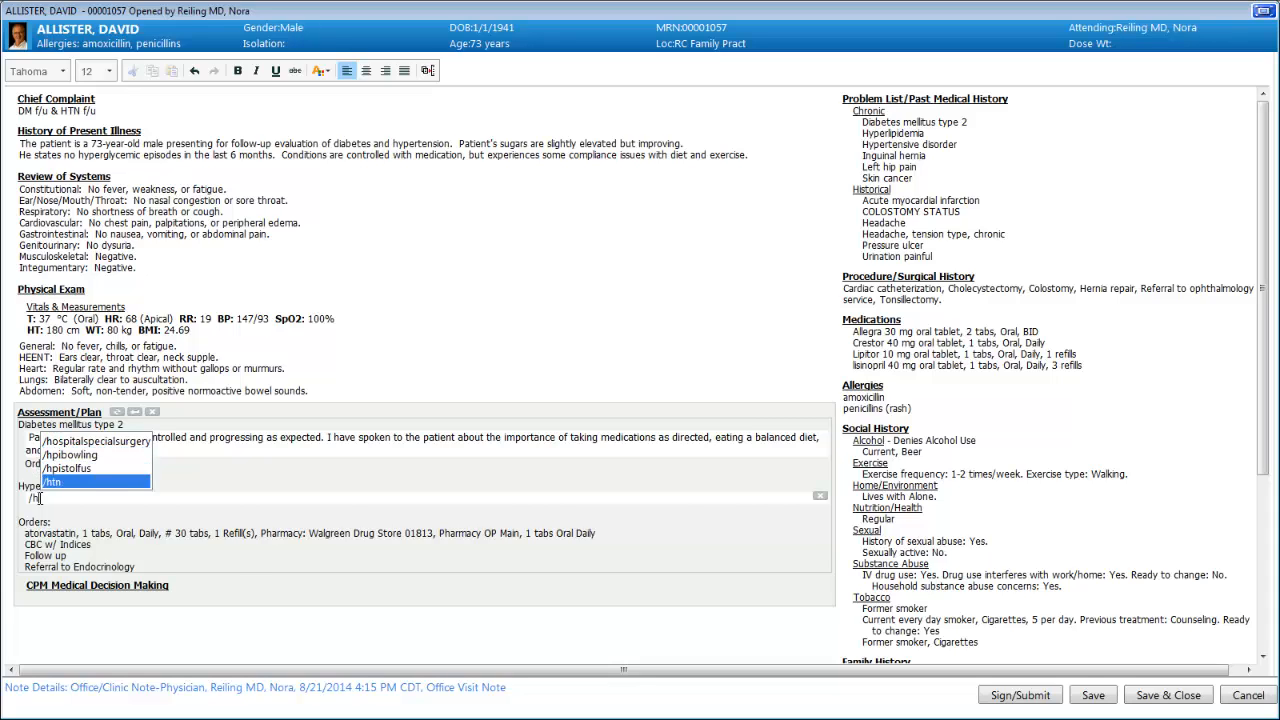
key(Return)
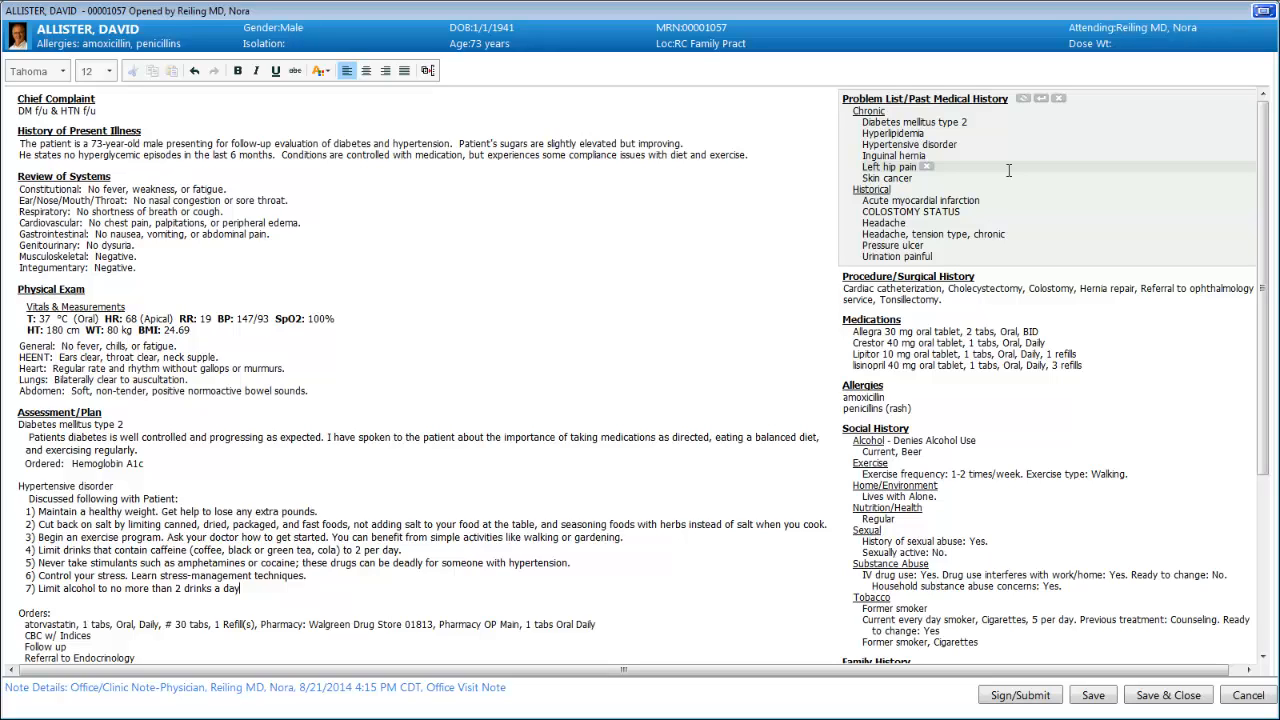
- Remove Inguinal hernia, Left hip pain and Skin cancer from the problem list, then submit the note
click(936, 156)
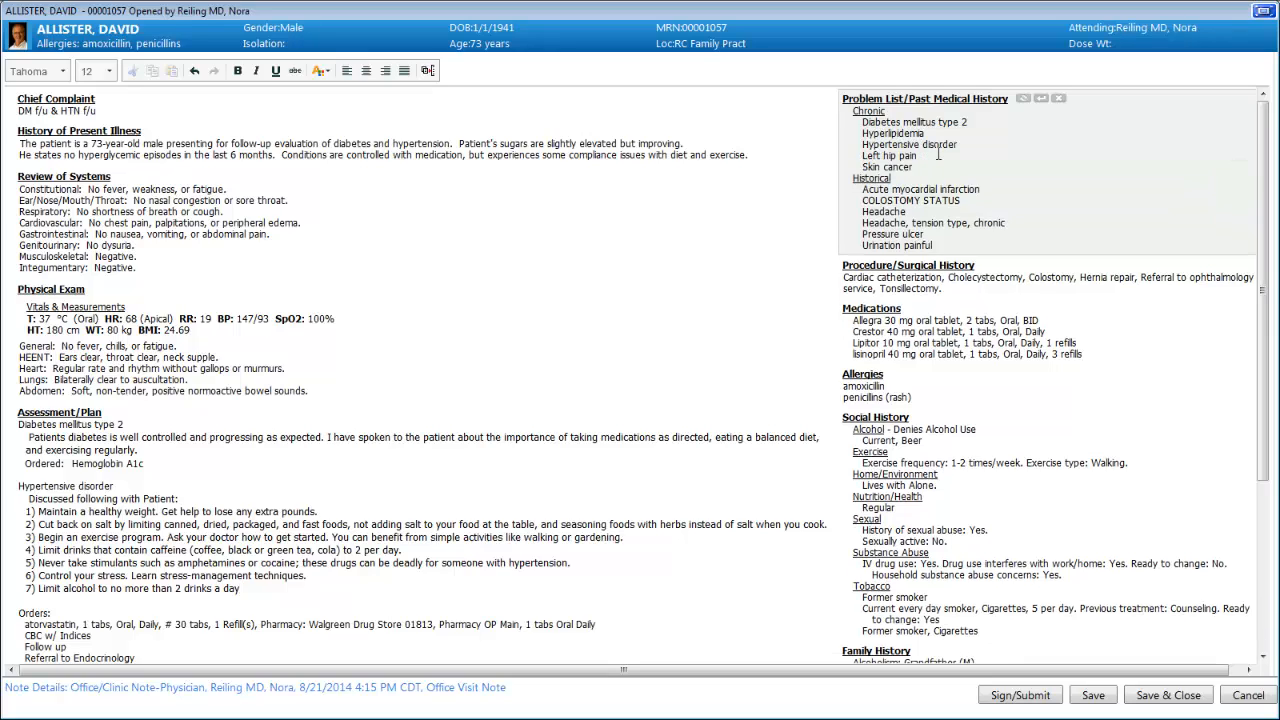
click(928, 156)
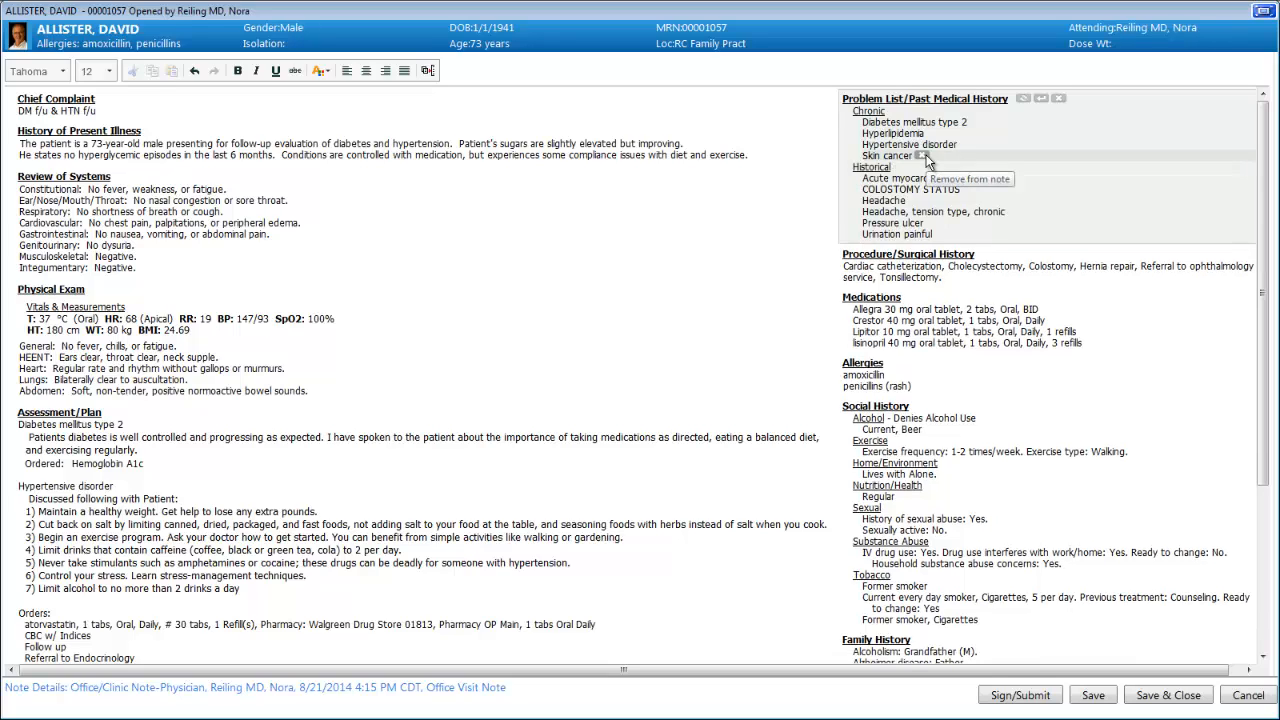
click(924, 156)
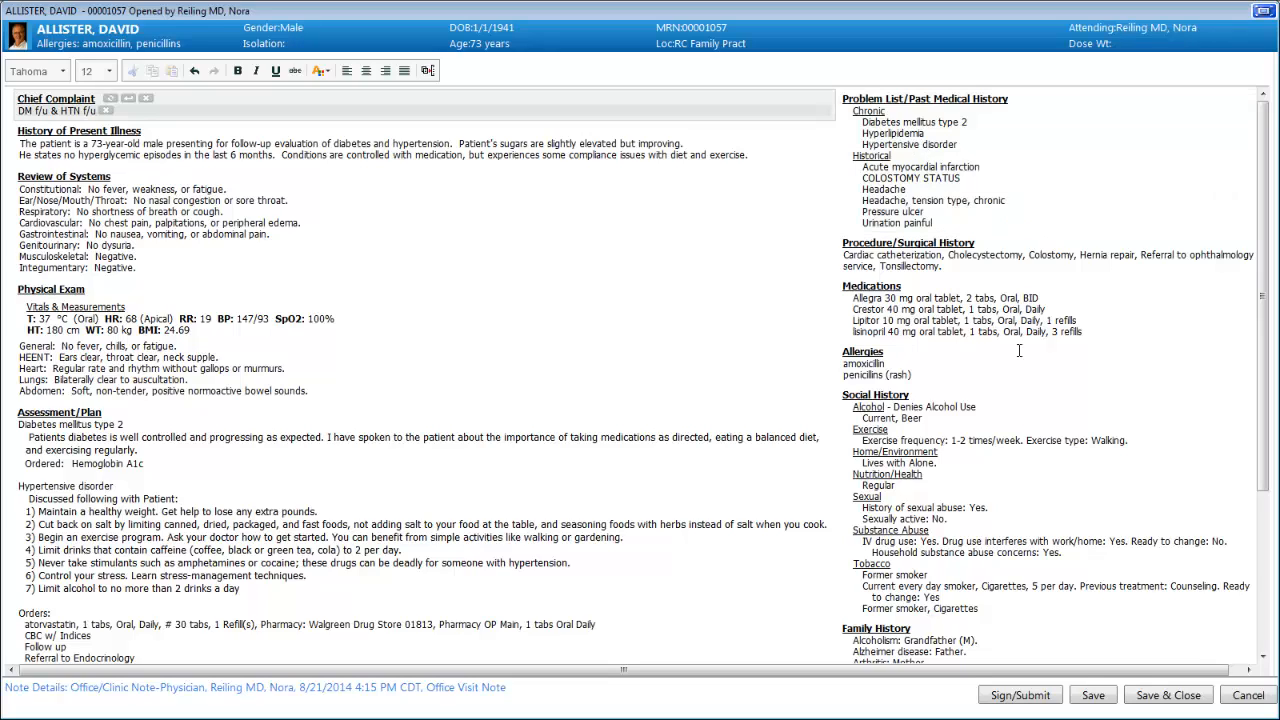
click(1030, 700)
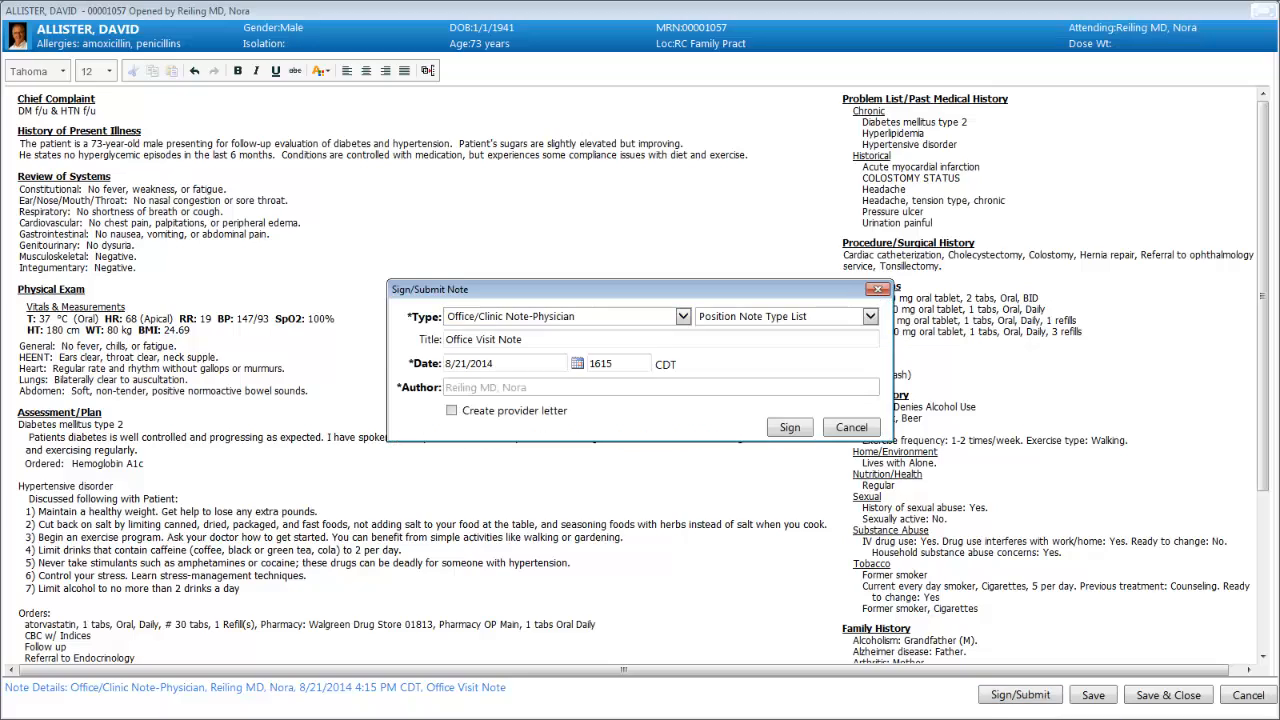
- Sign the note and code it as an Established visit, Level of Service 2 (99212)
click(789, 427)
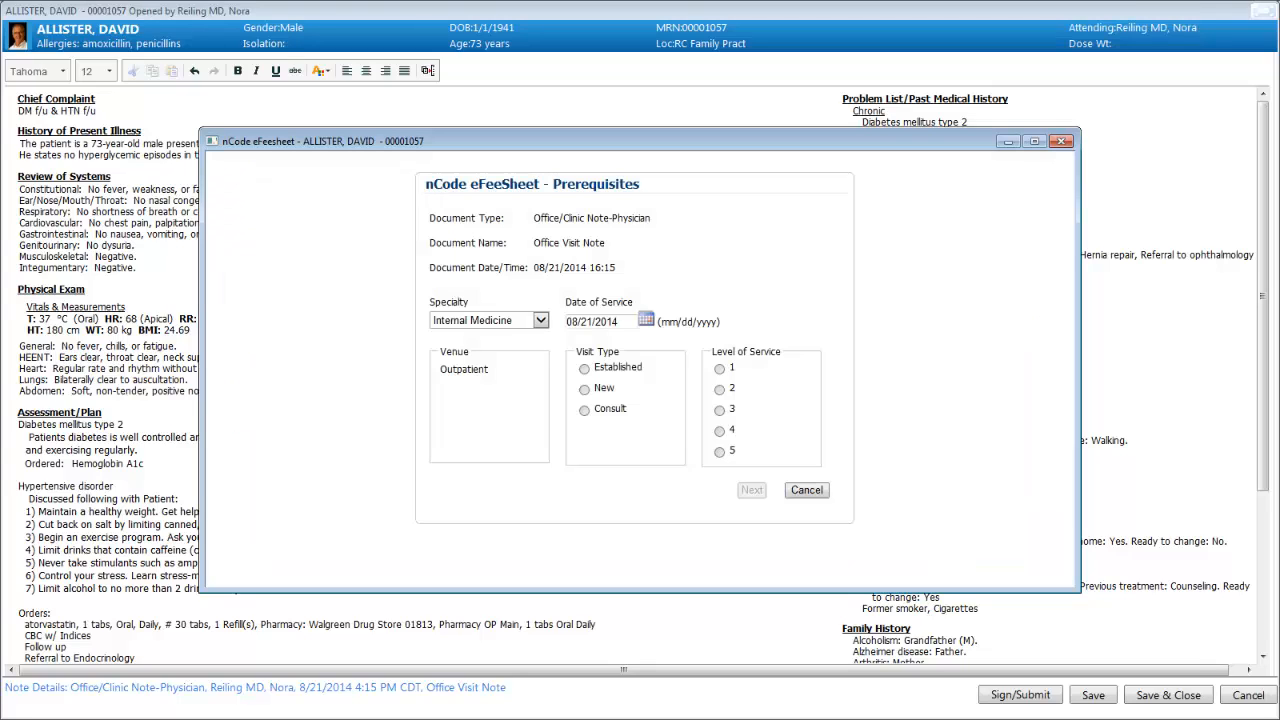
click(601, 370)
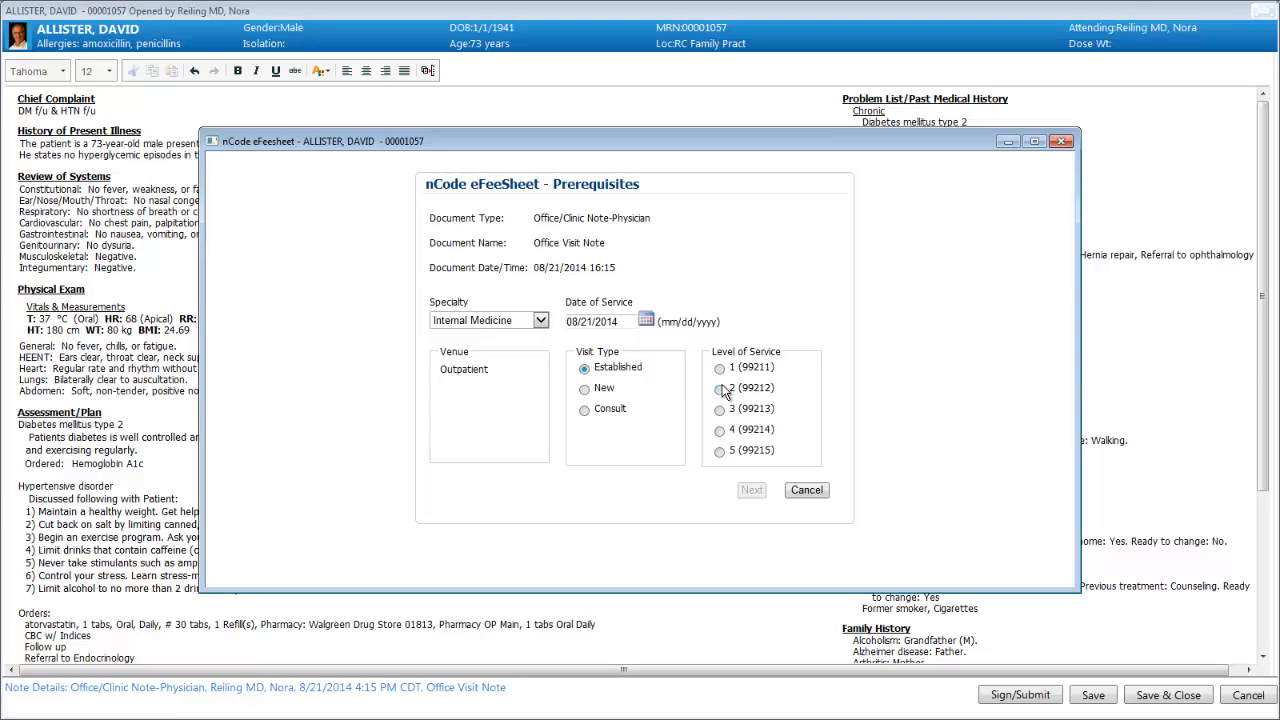
click(721, 390)
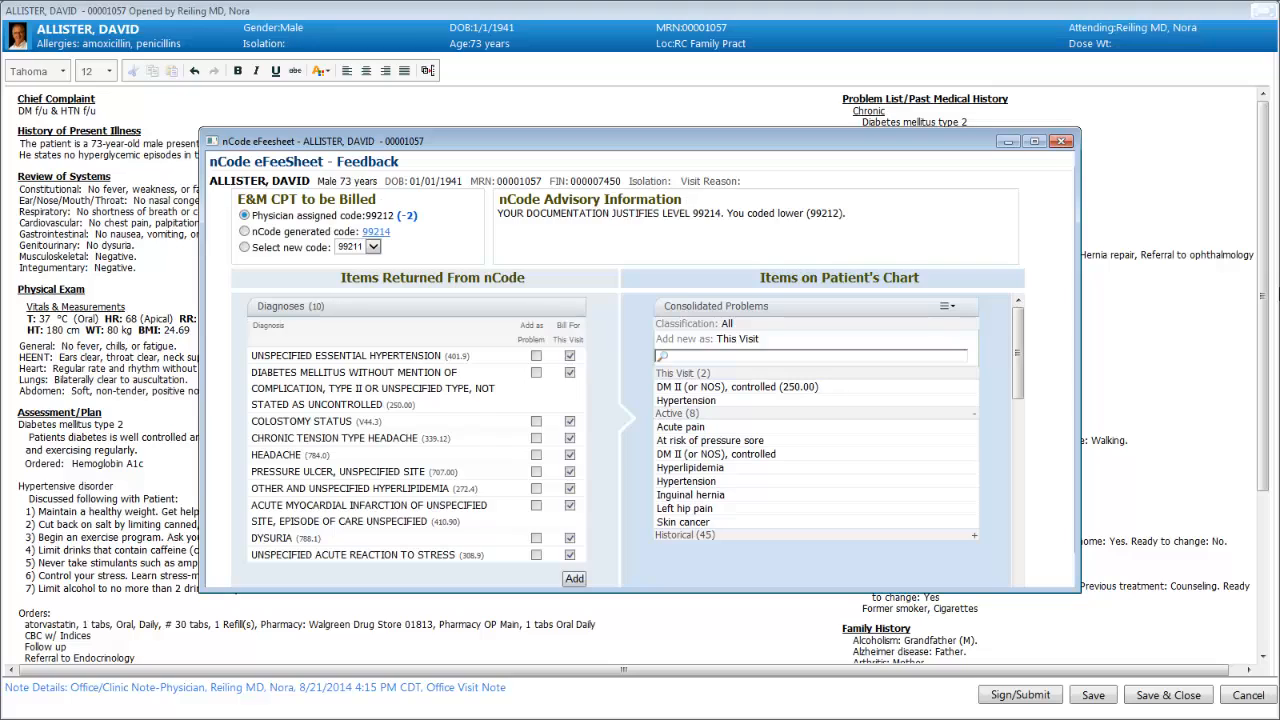
- Open the nCode Splitview behind 99214 and review codes such as Dysuria R30.0 and CPT 83036
click(376, 232)
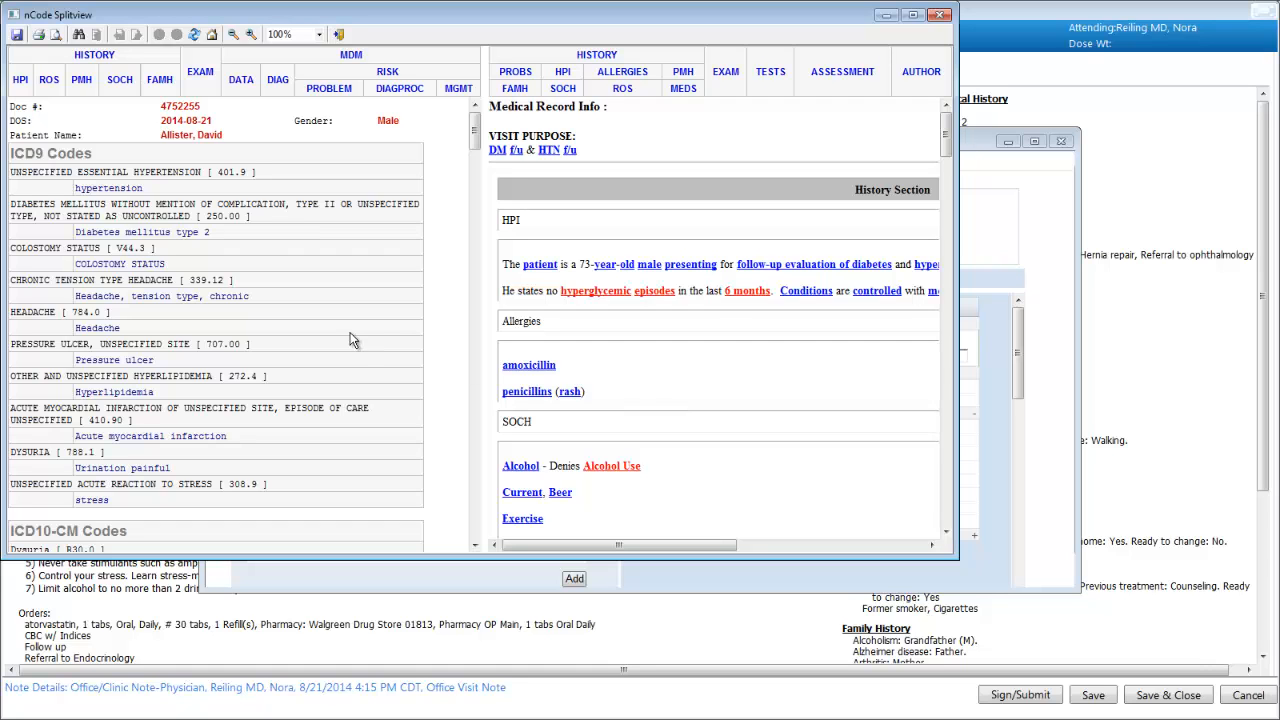
scroll(443, 338, down, 8)
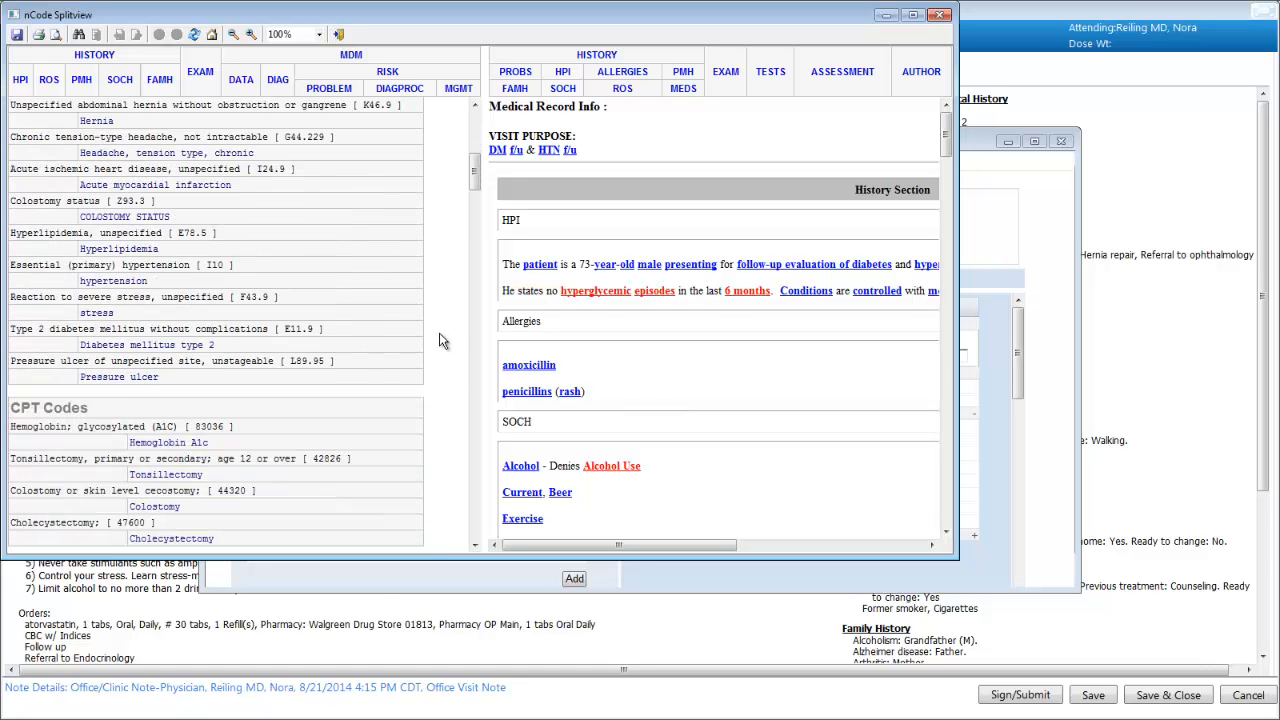
scroll(441, 340, down, 10)
scroll(437, 341, down, 2)
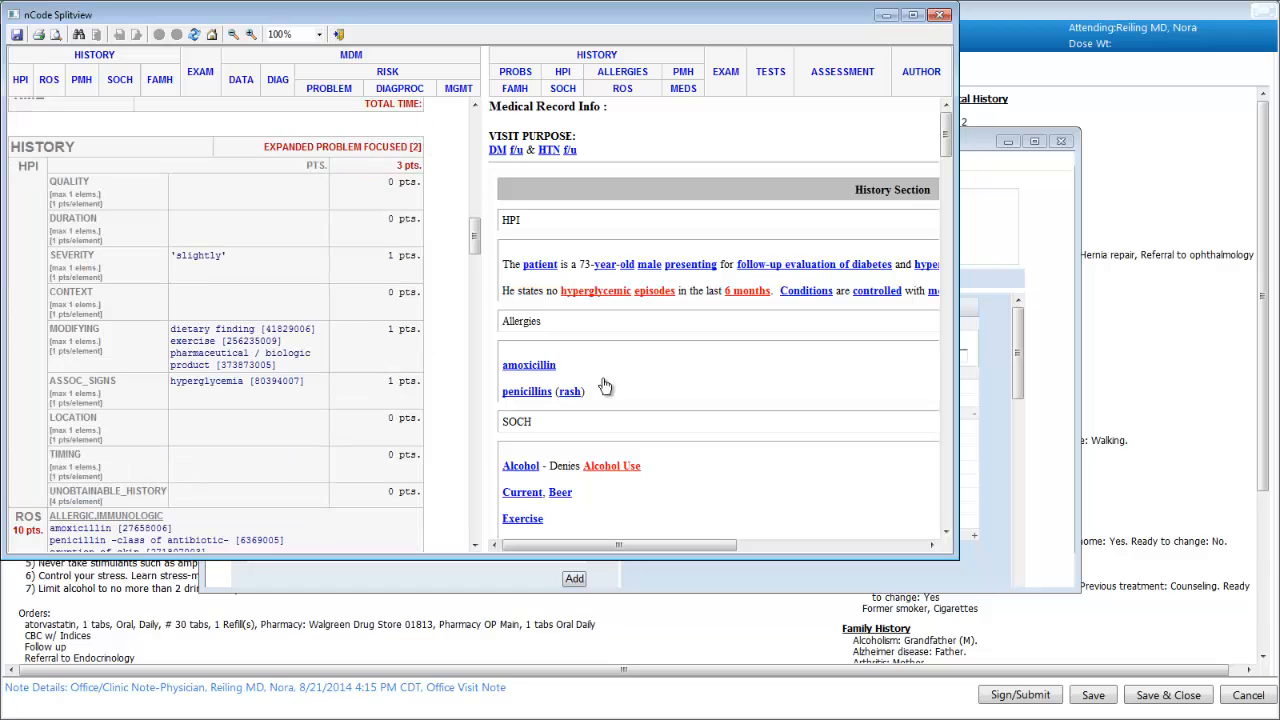
scroll(676, 400, down, 6)
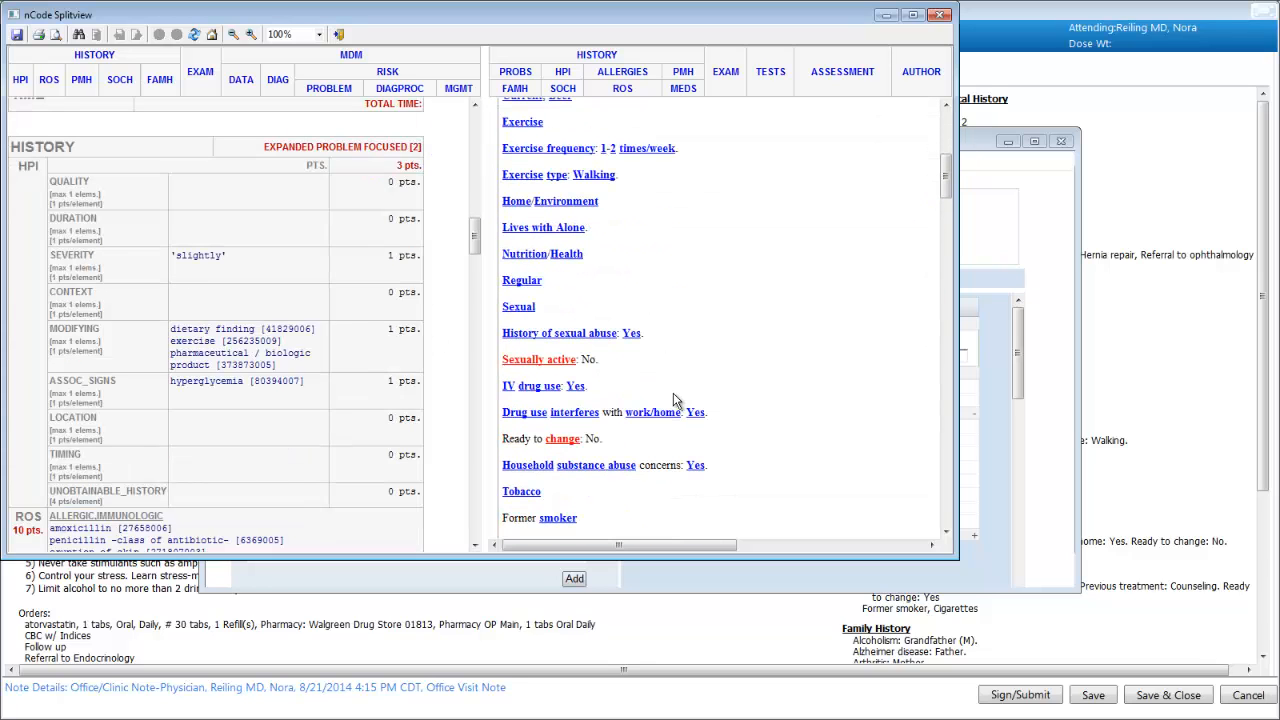
scroll(608, 380, down, 5)
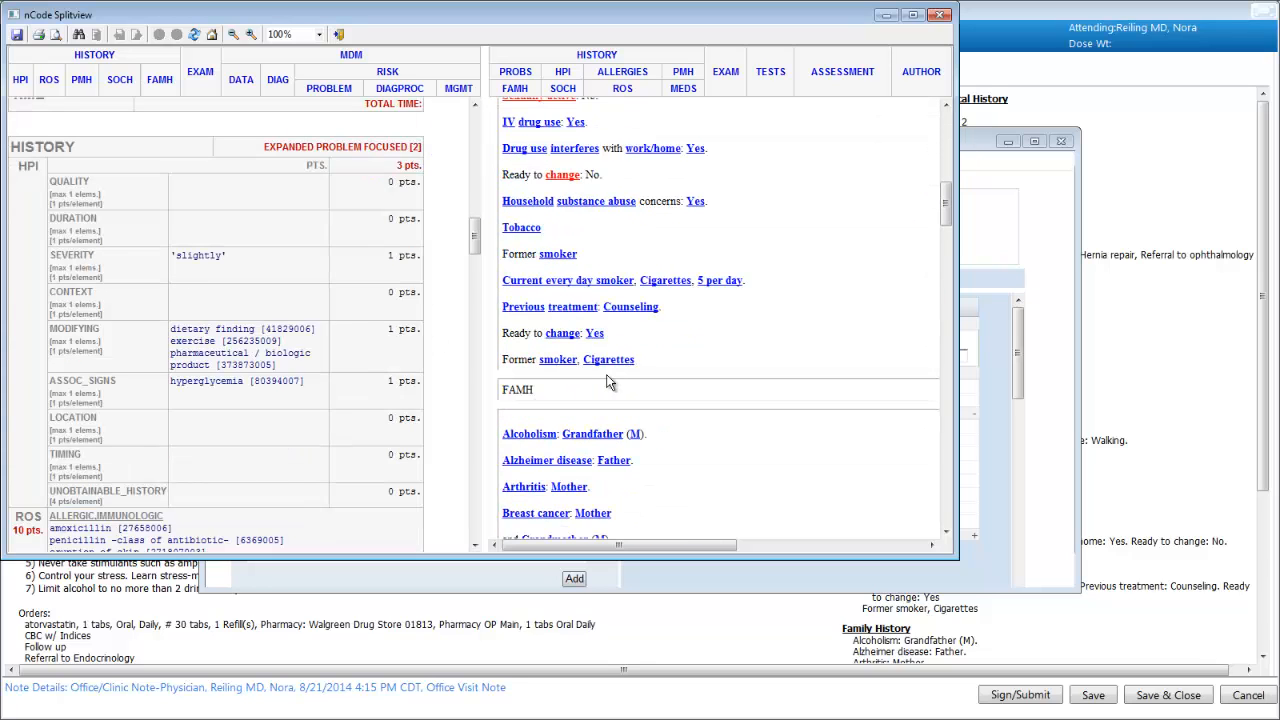
scroll(608, 380, down, 3)
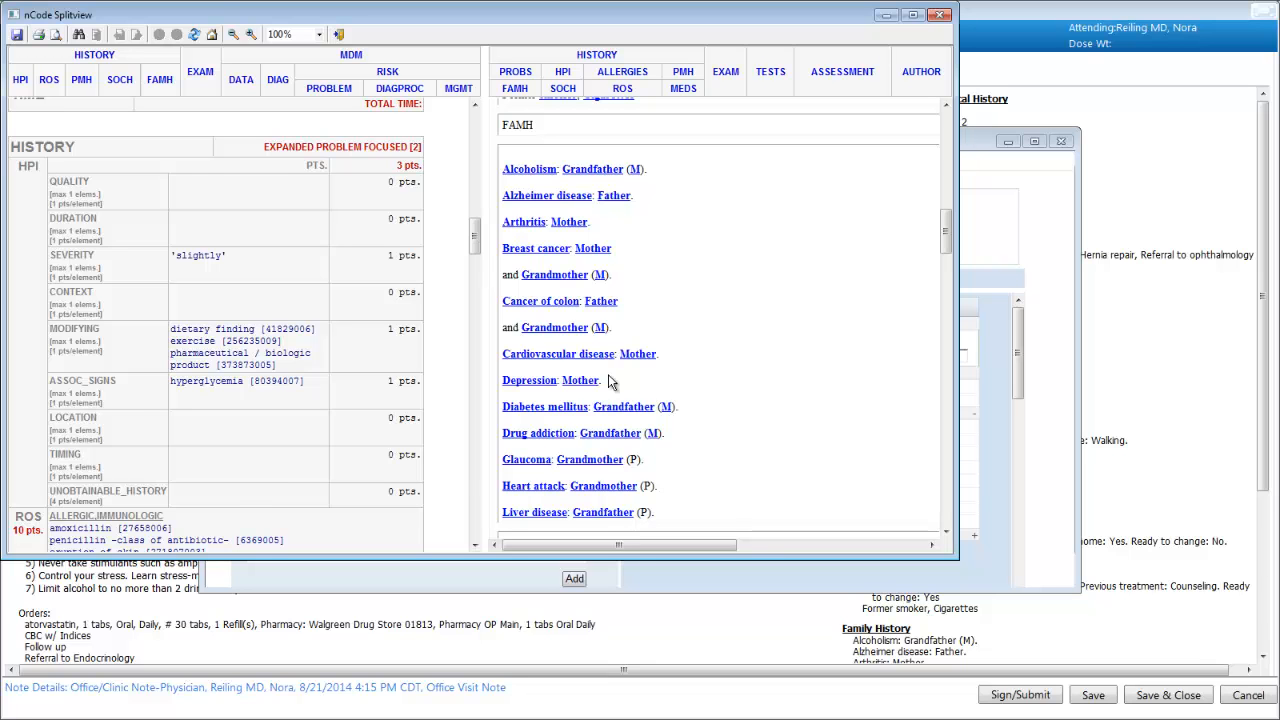
click(609, 356)
scroll(468, 372, up, 15)
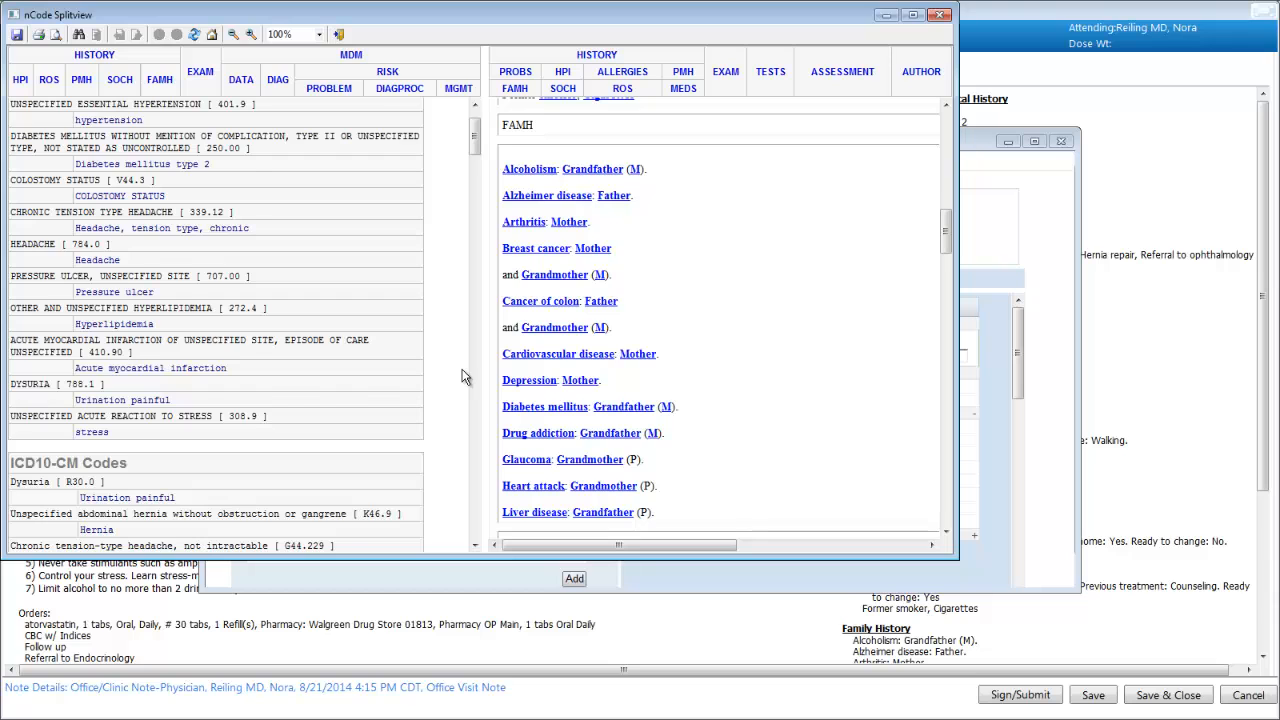
scroll(462, 376, up, 2)
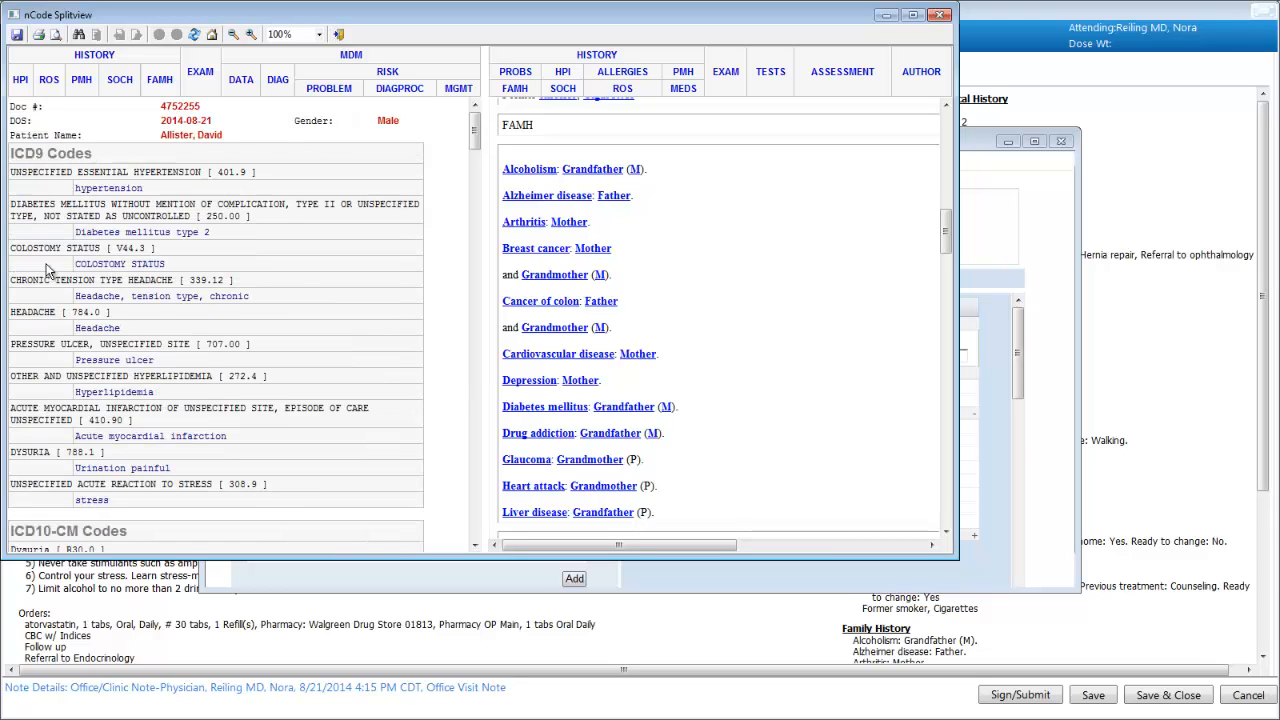
scroll(46, 268, down, 6)
scroll(46, 262, down, 3)
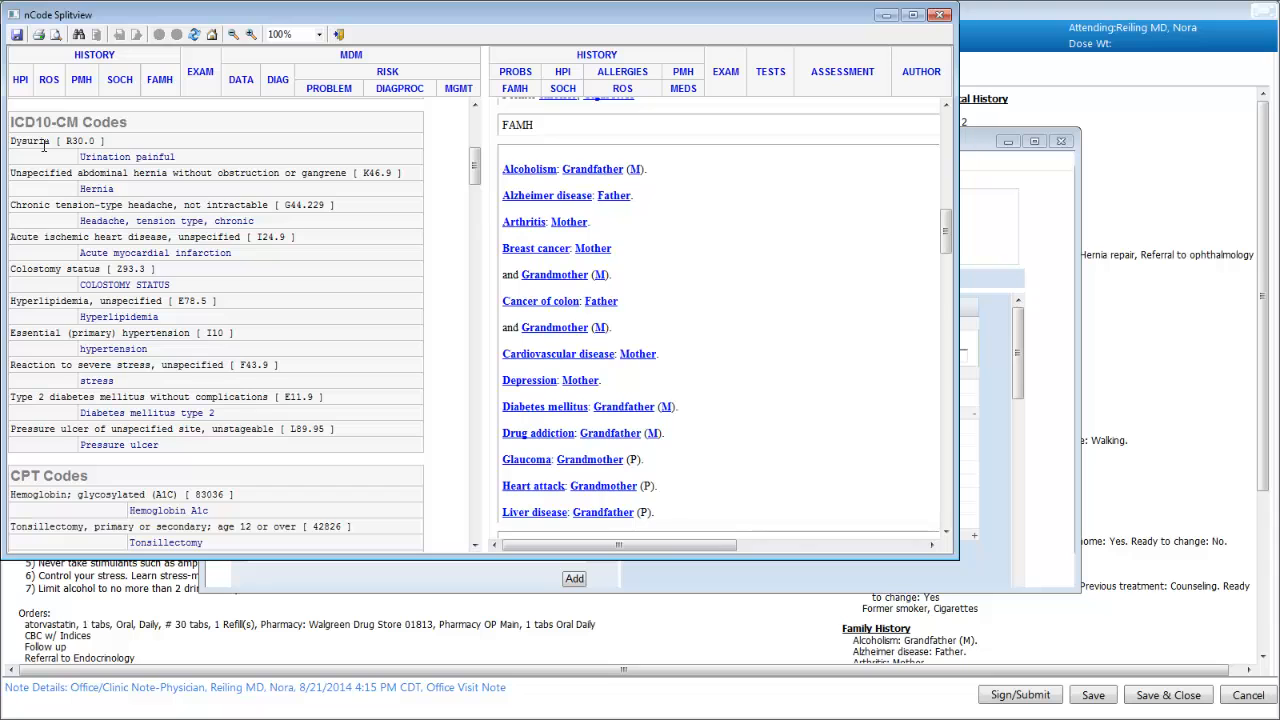
- Link the 99214 charge to DM II in the billing diagnosis table and sign it
click(940, 15)
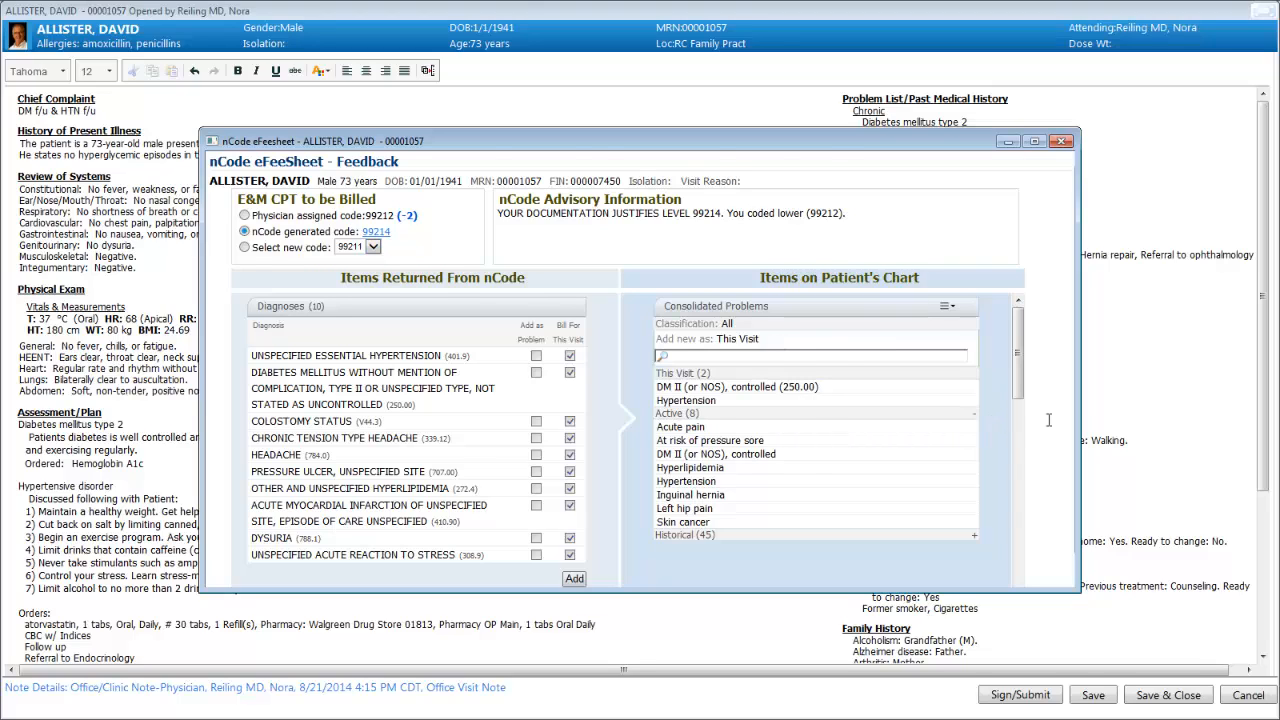
scroll(1048, 419, down, 1)
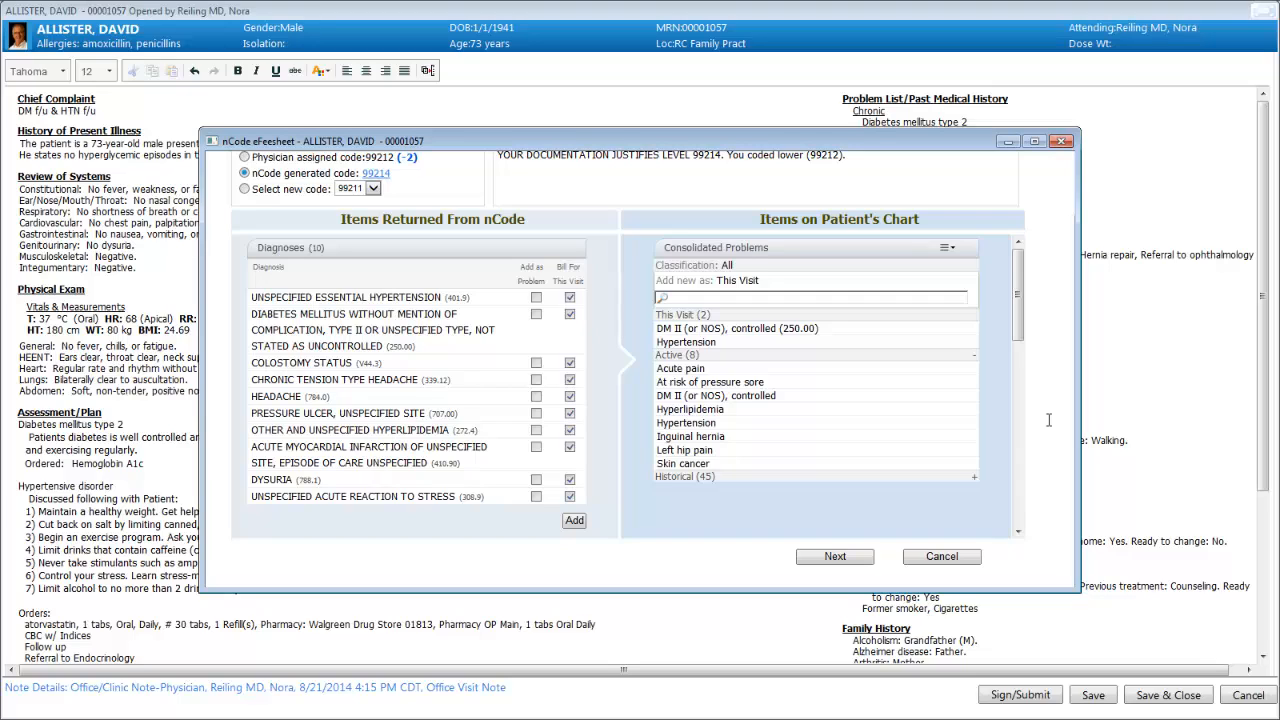
click(820, 557)
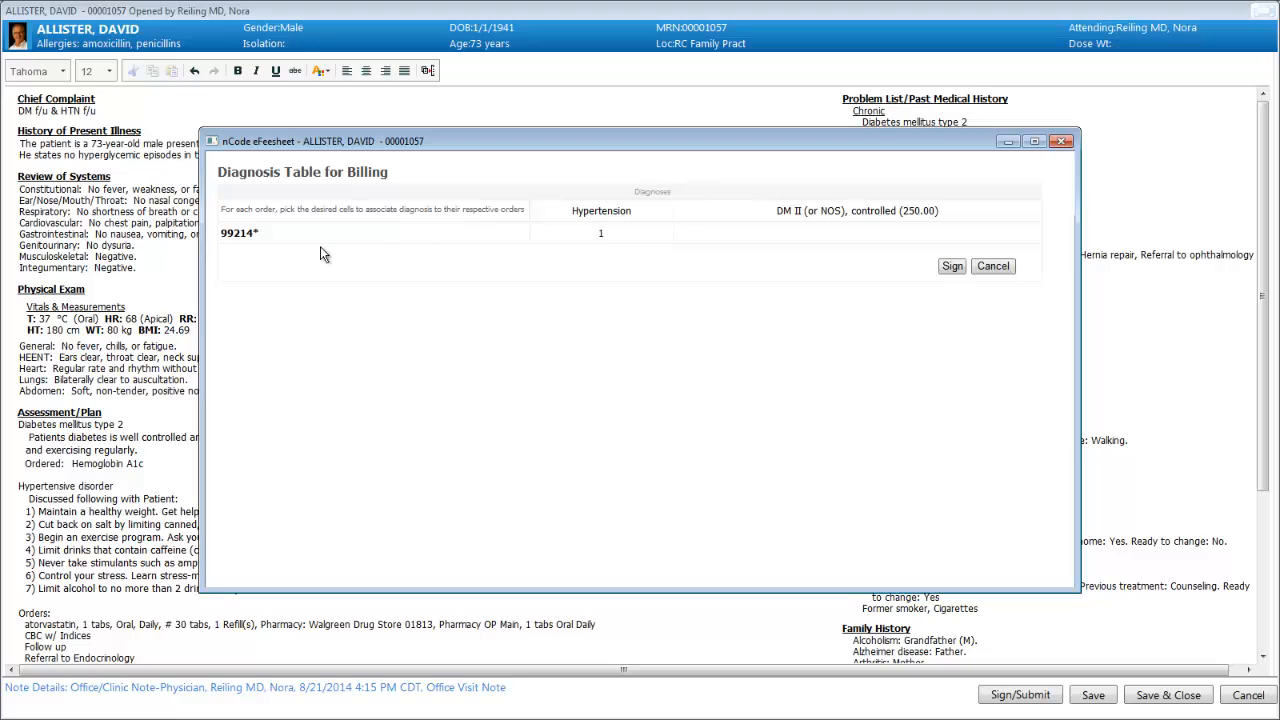
click(820, 232)
click(952, 267)
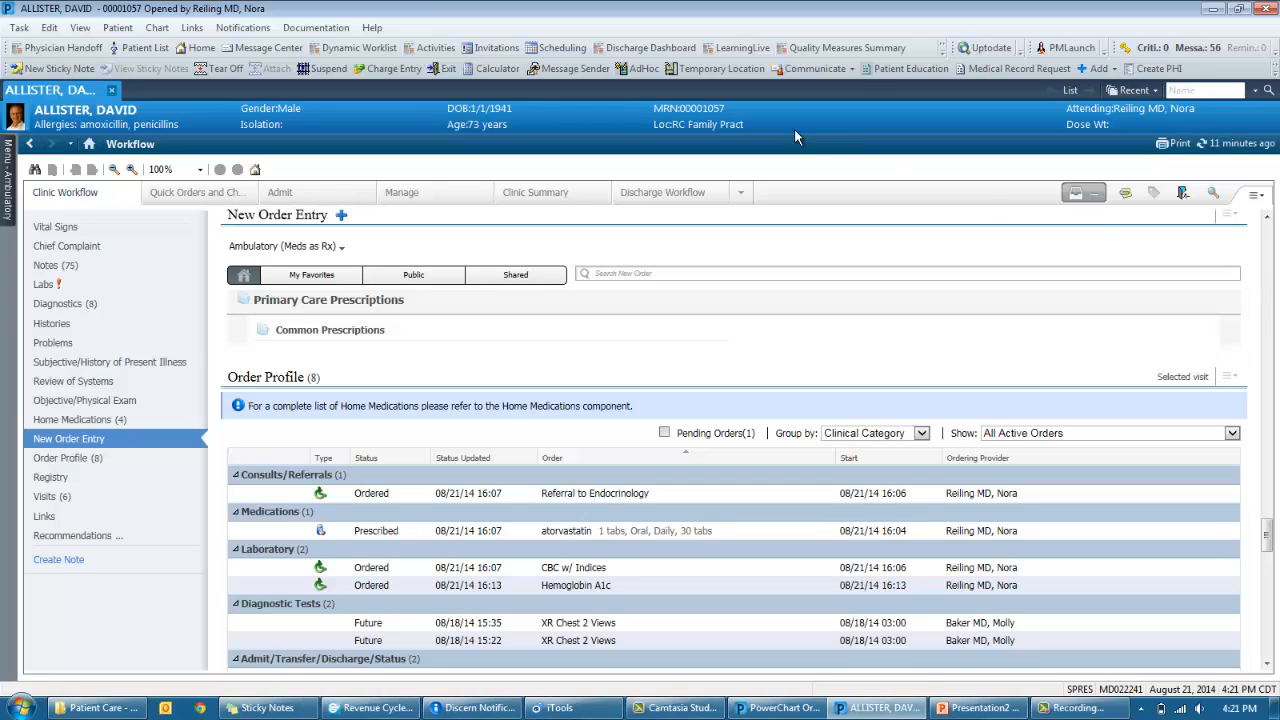
- Start a new Provider Letter and add the external D.O. as its primary recipient
click(840, 69)
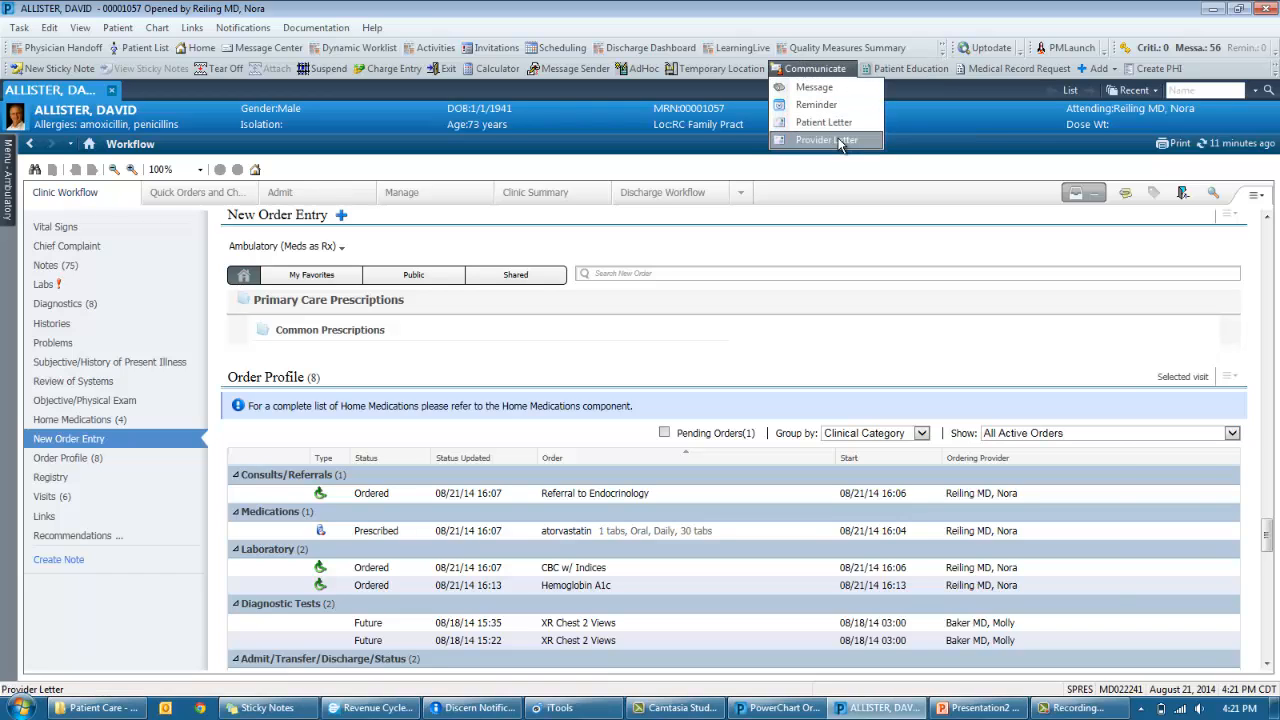
click(826, 139)
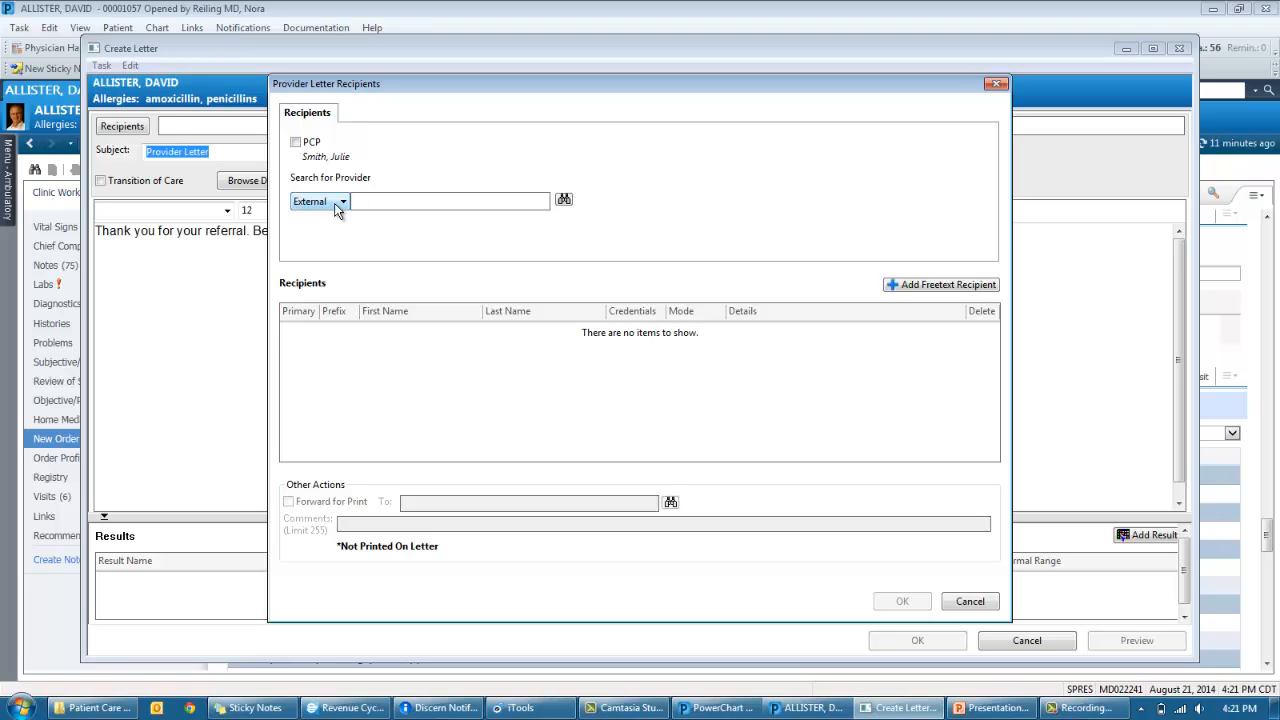
click(367, 200)
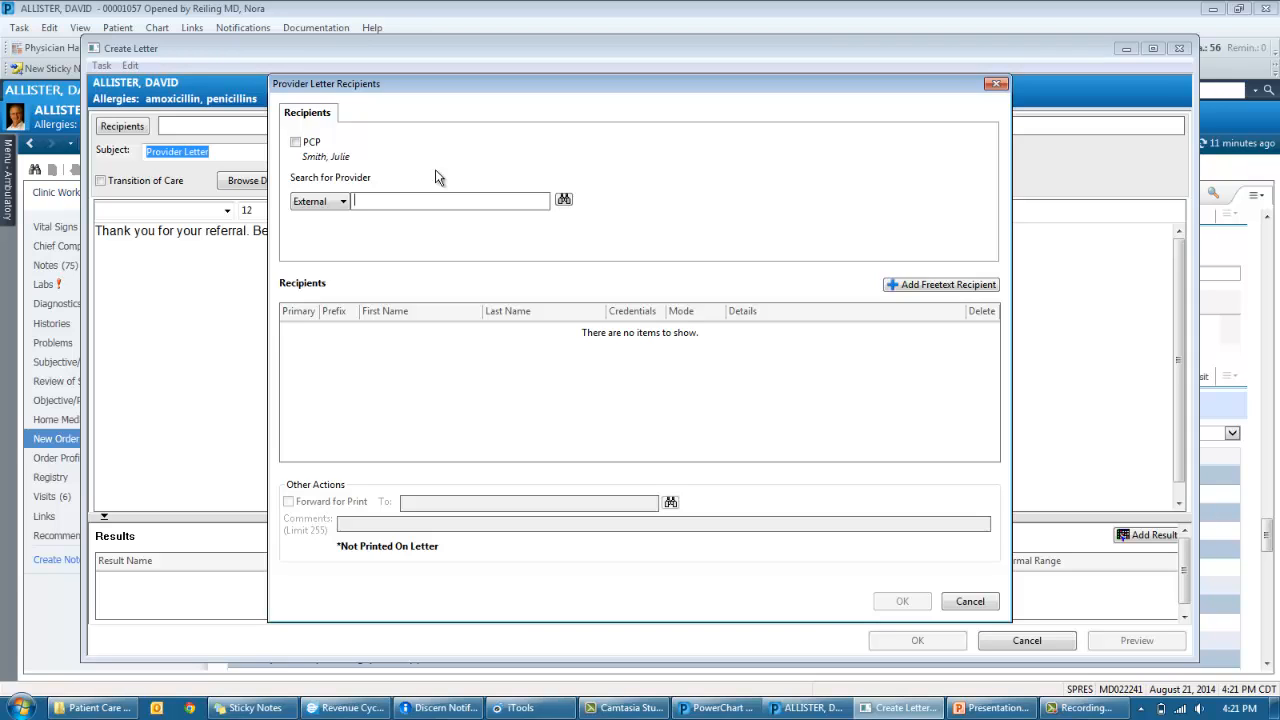
text(meshoto)
key(Return)
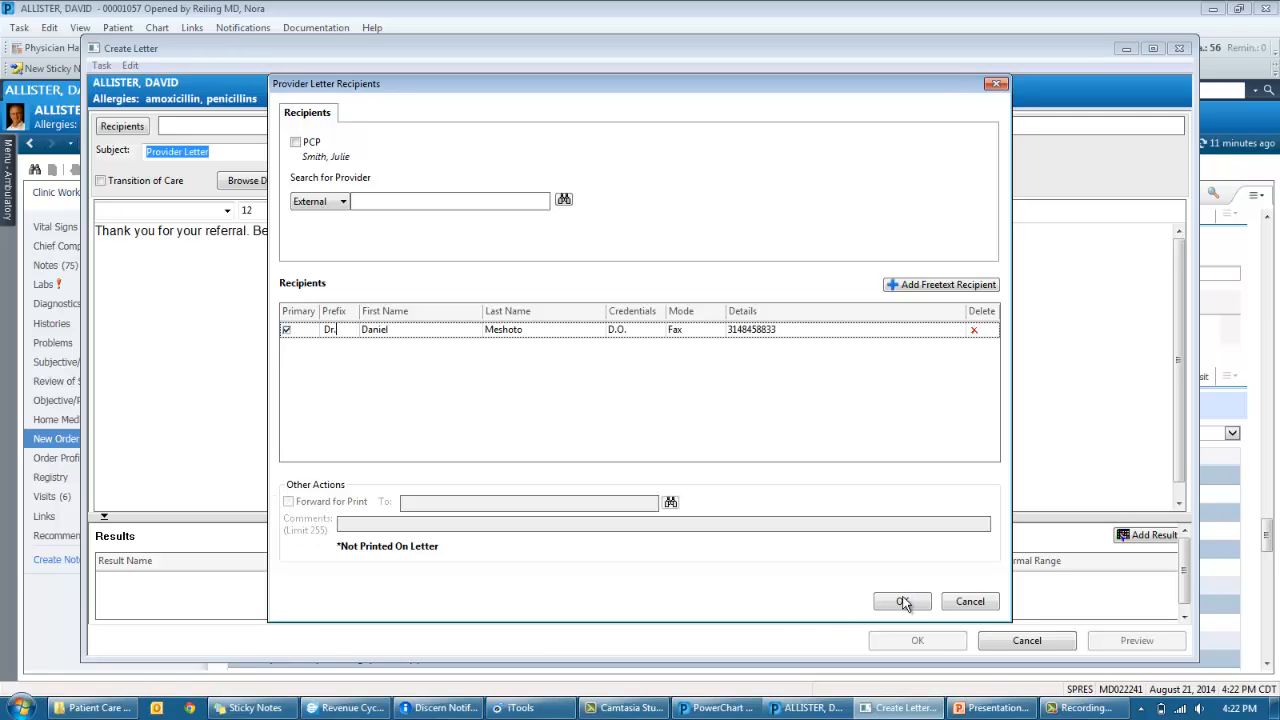
click(902, 601)
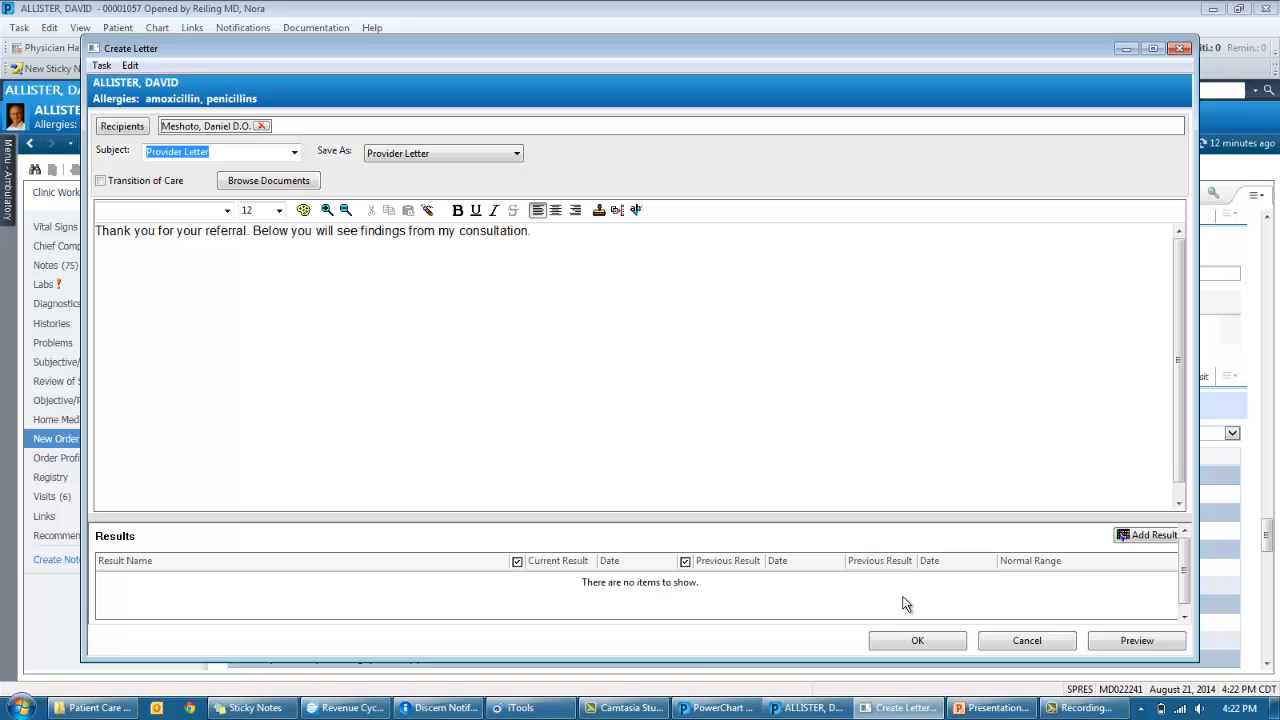
- Attach the History of Present Illness paragraph from the 8/21/2014 Office Visit Note to the letter
click(258, 186)
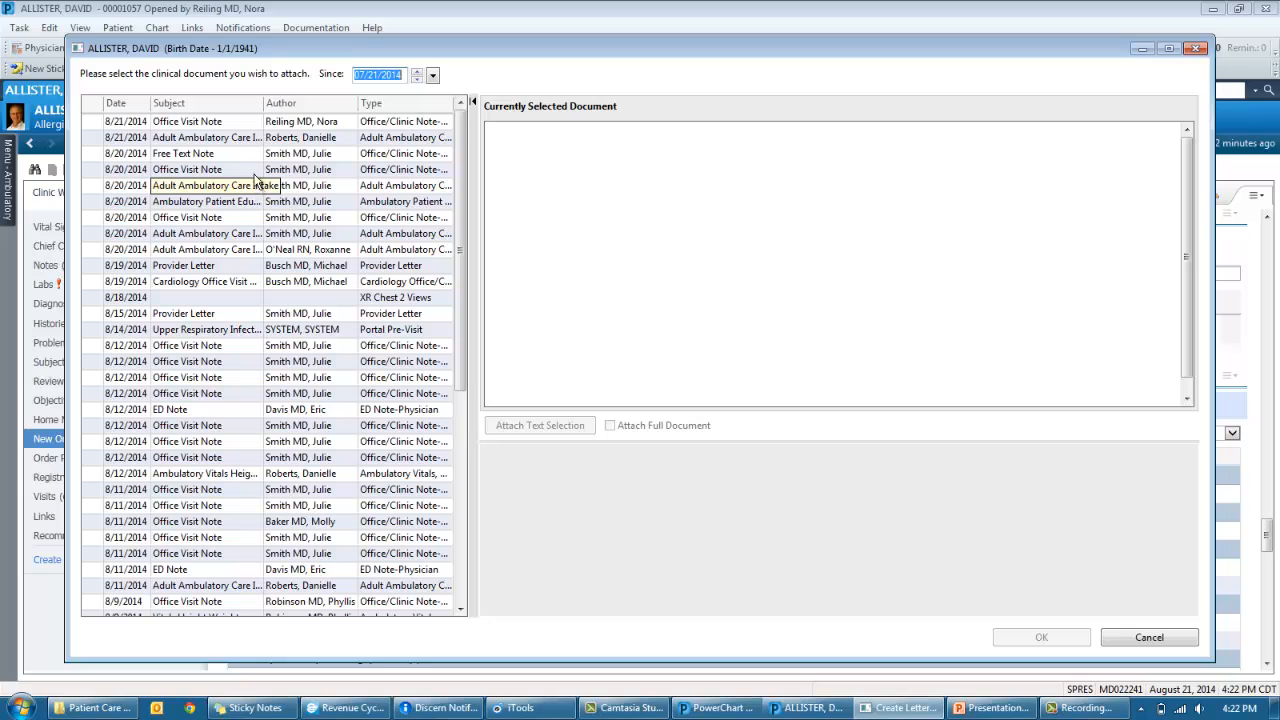
click(240, 128)
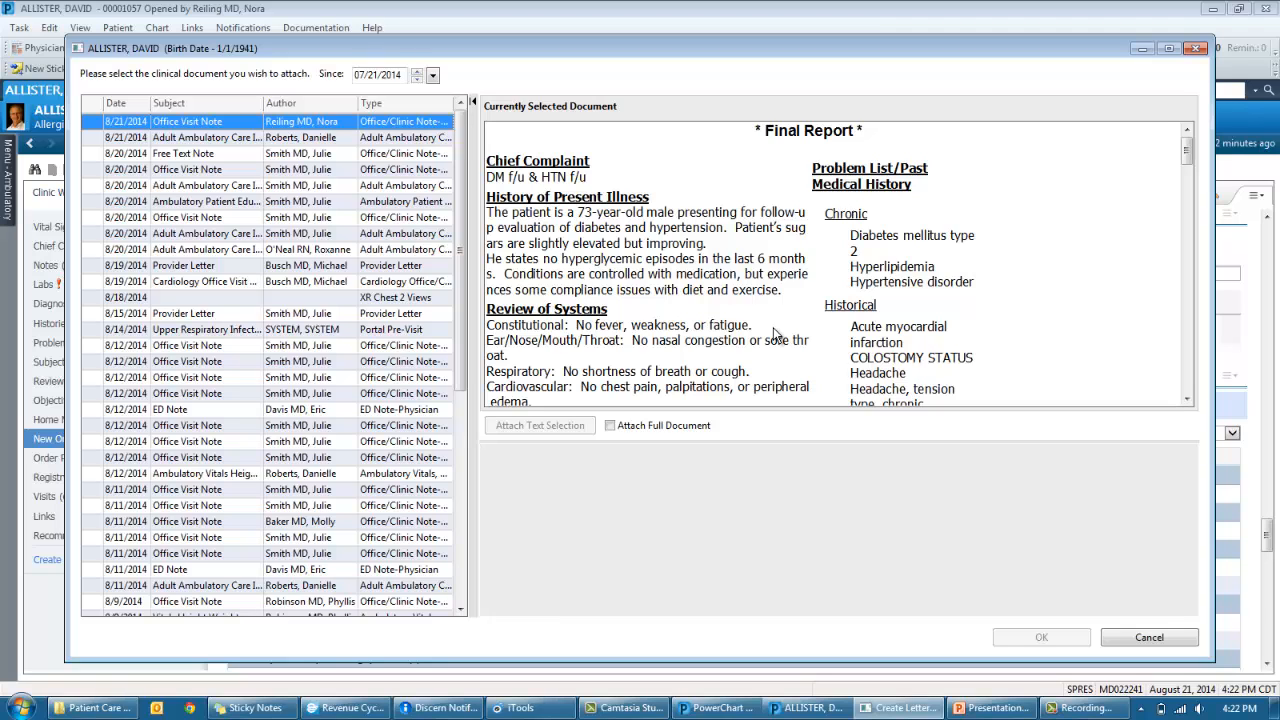
drag(782, 292, 487, 200)
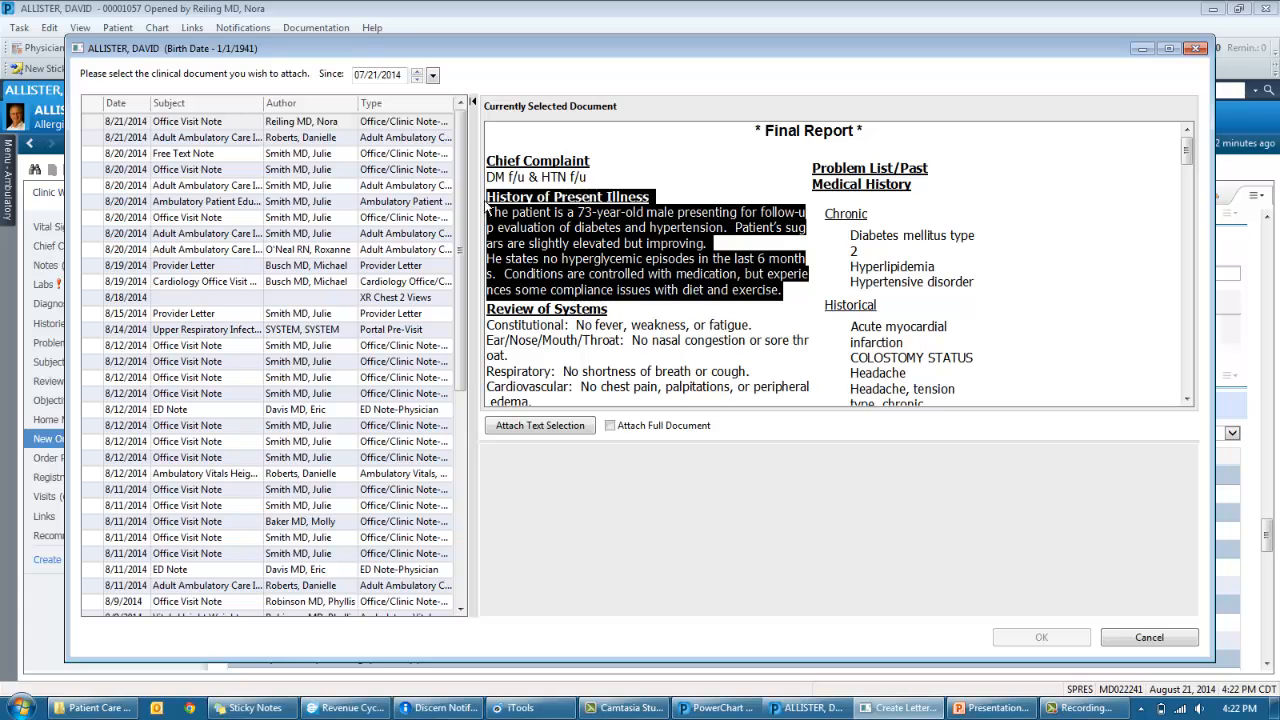
click(521, 427)
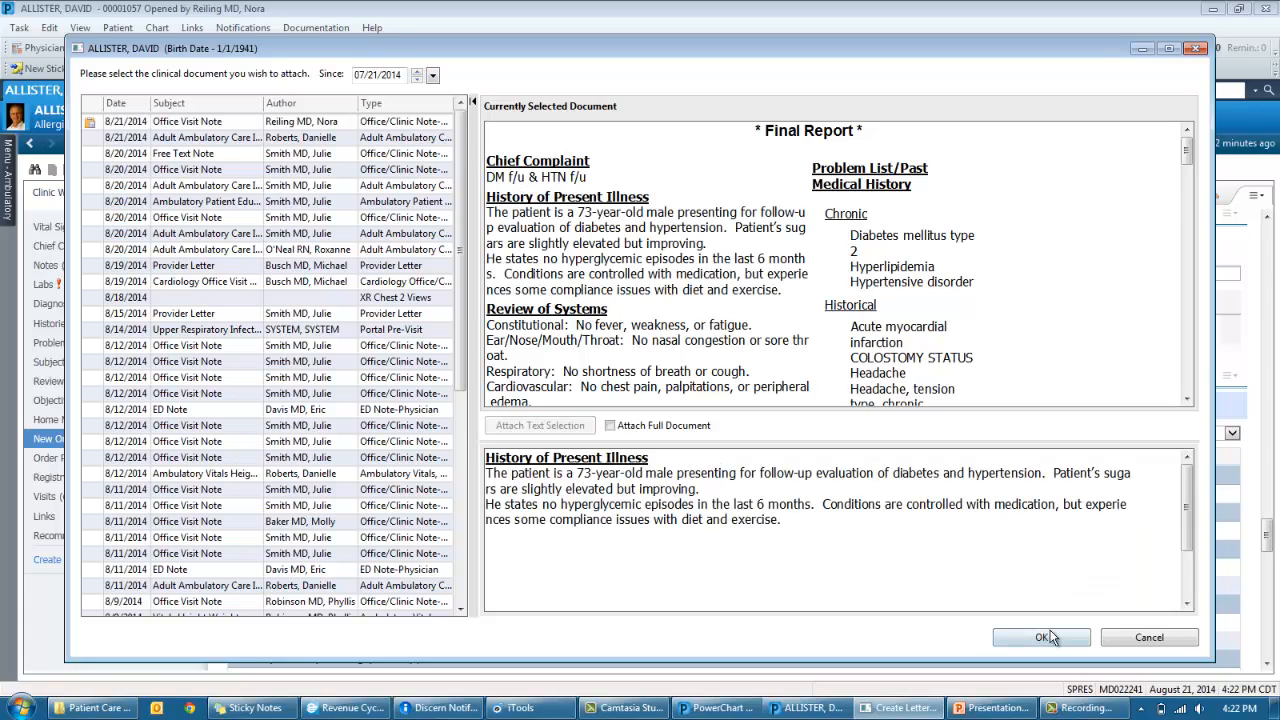
click(1050, 637)
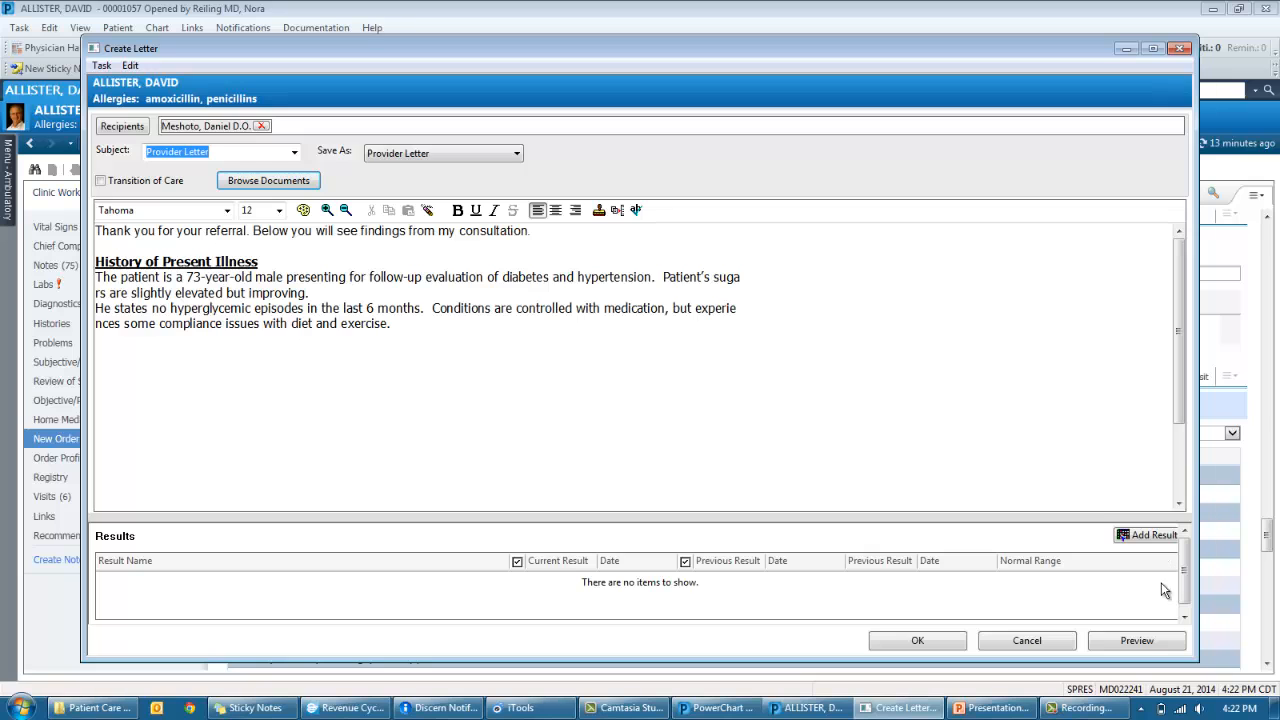
- Preview the Provider Letter, then close the preview and discard the letter
click(1157, 644)
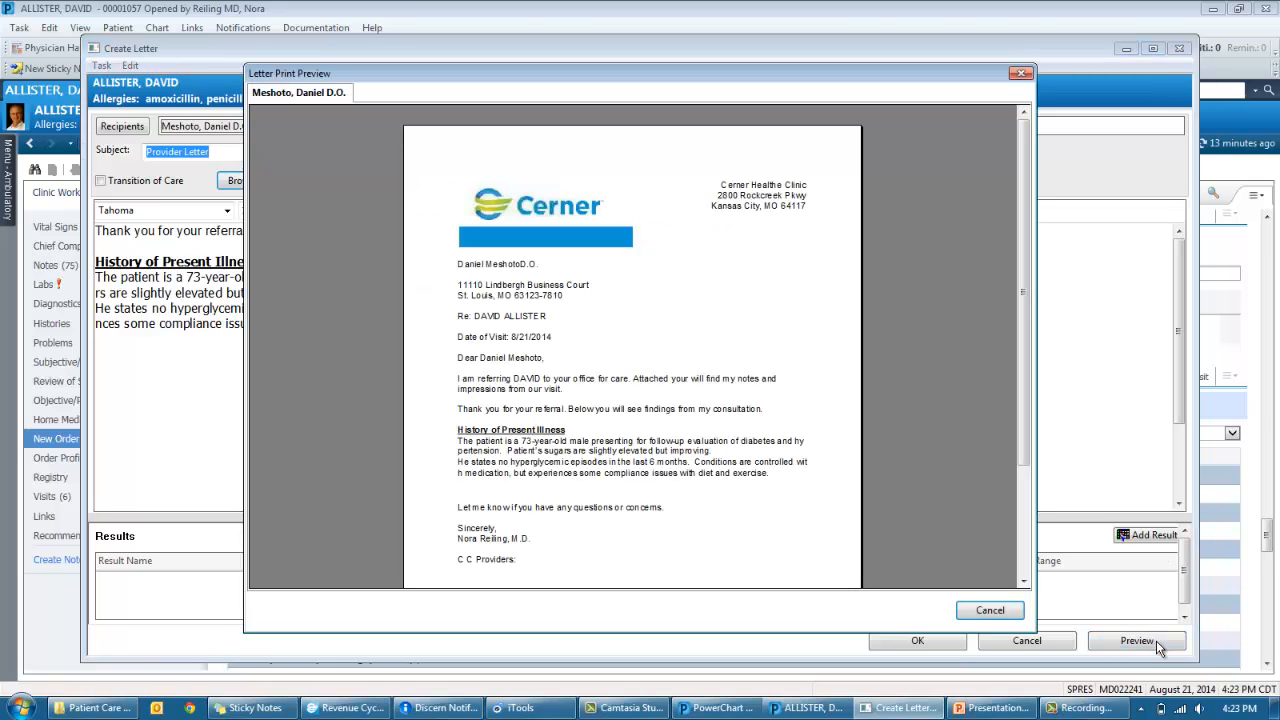
drag(1025, 420, 1032, 458)
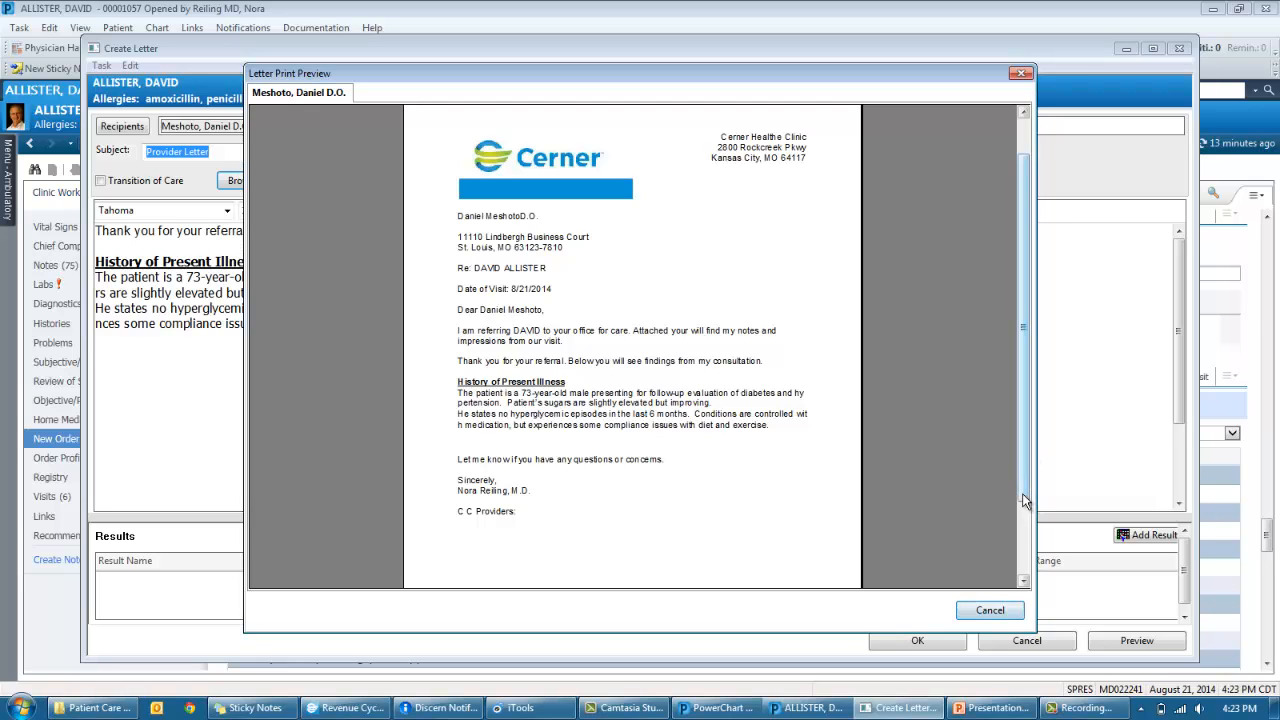
click(988, 610)
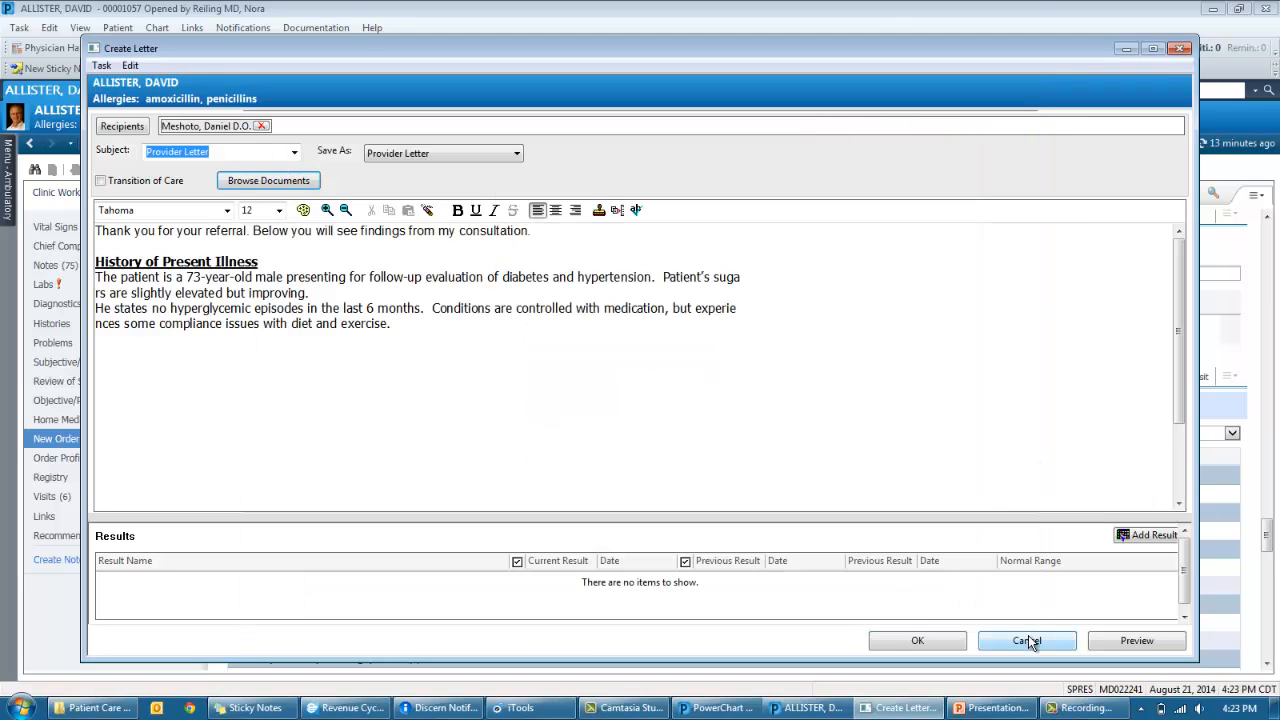
click(1030, 641)
click(731, 414)
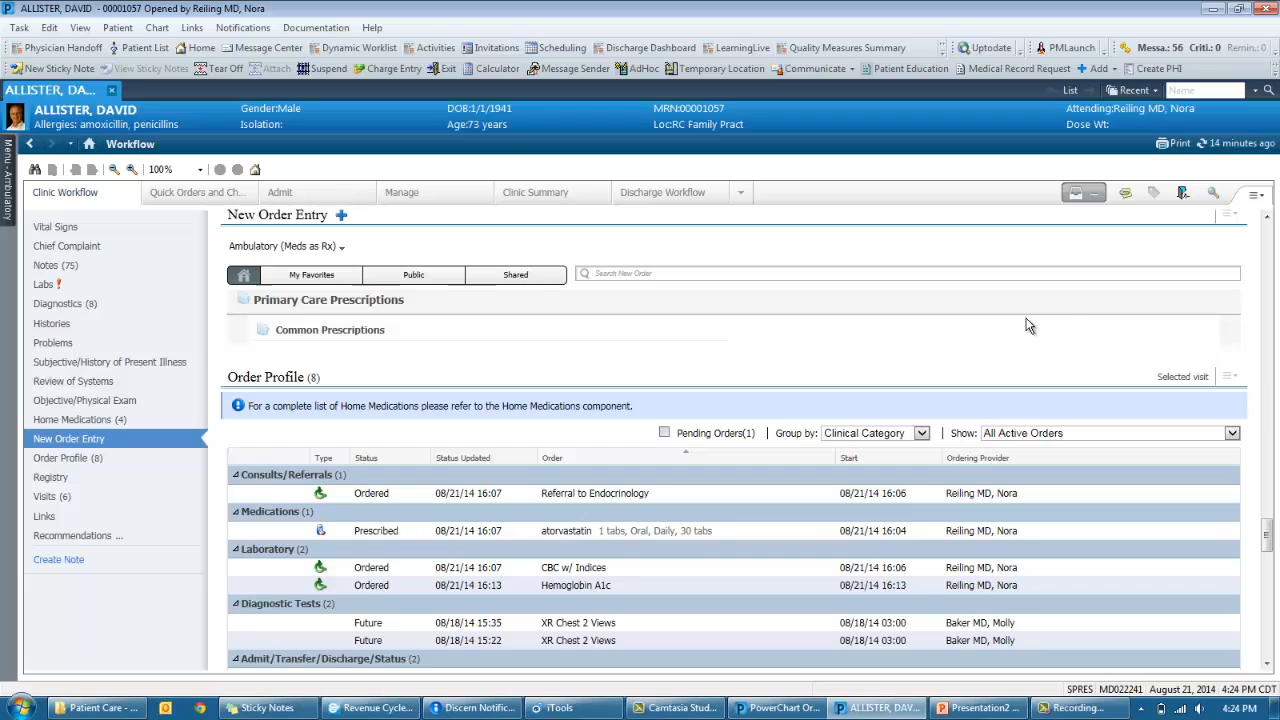
- Search the chart for 'struck' and open the matching Right Arm Pain note
click(1214, 195)
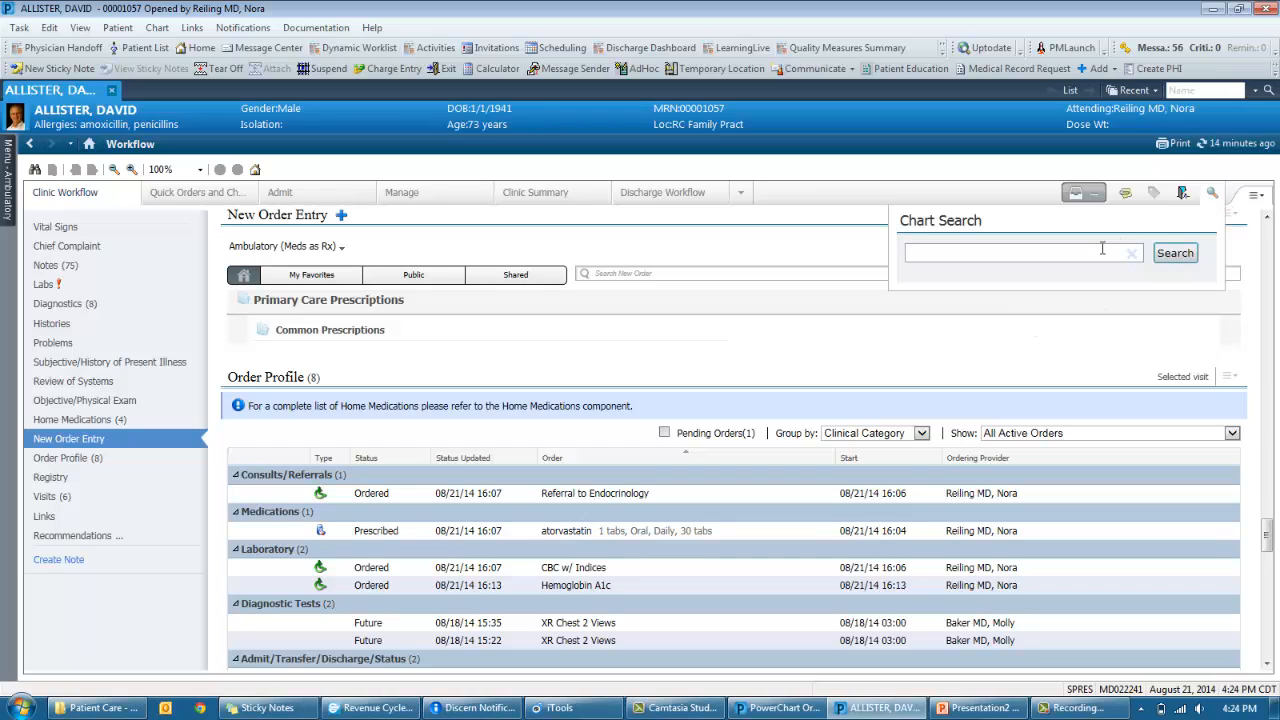
text(struck)
key(Return)
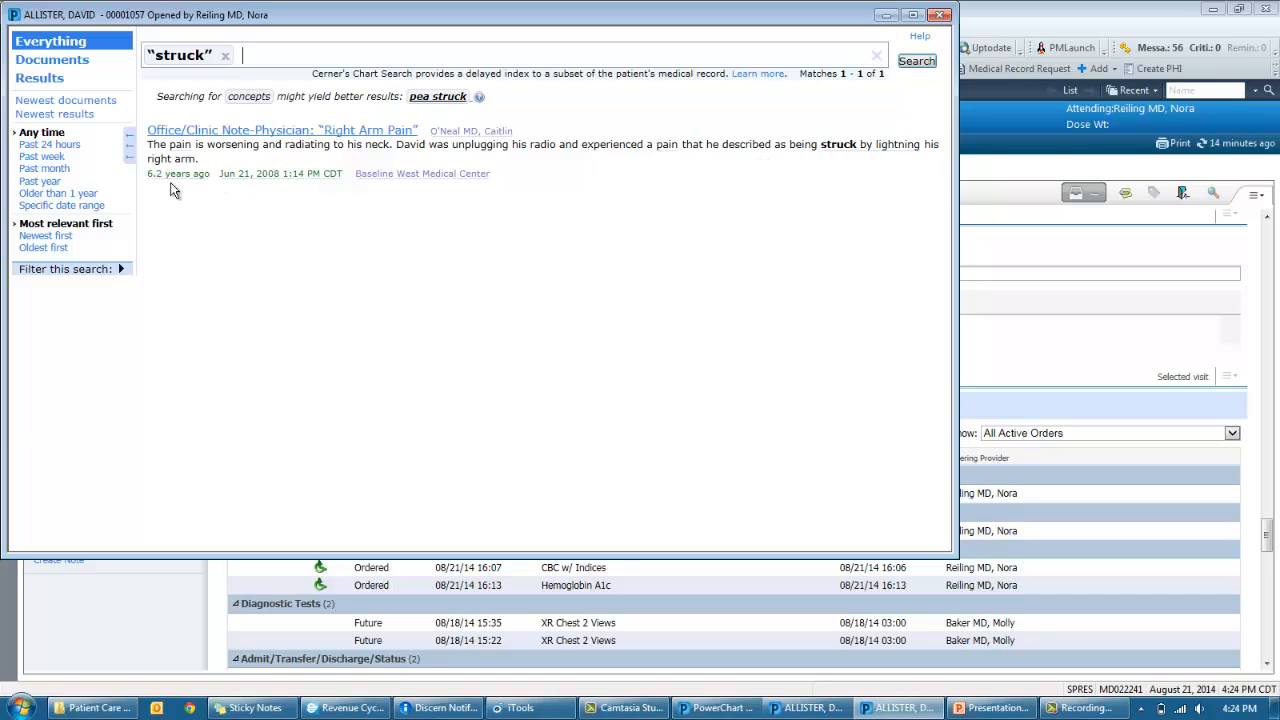
click(225, 133)
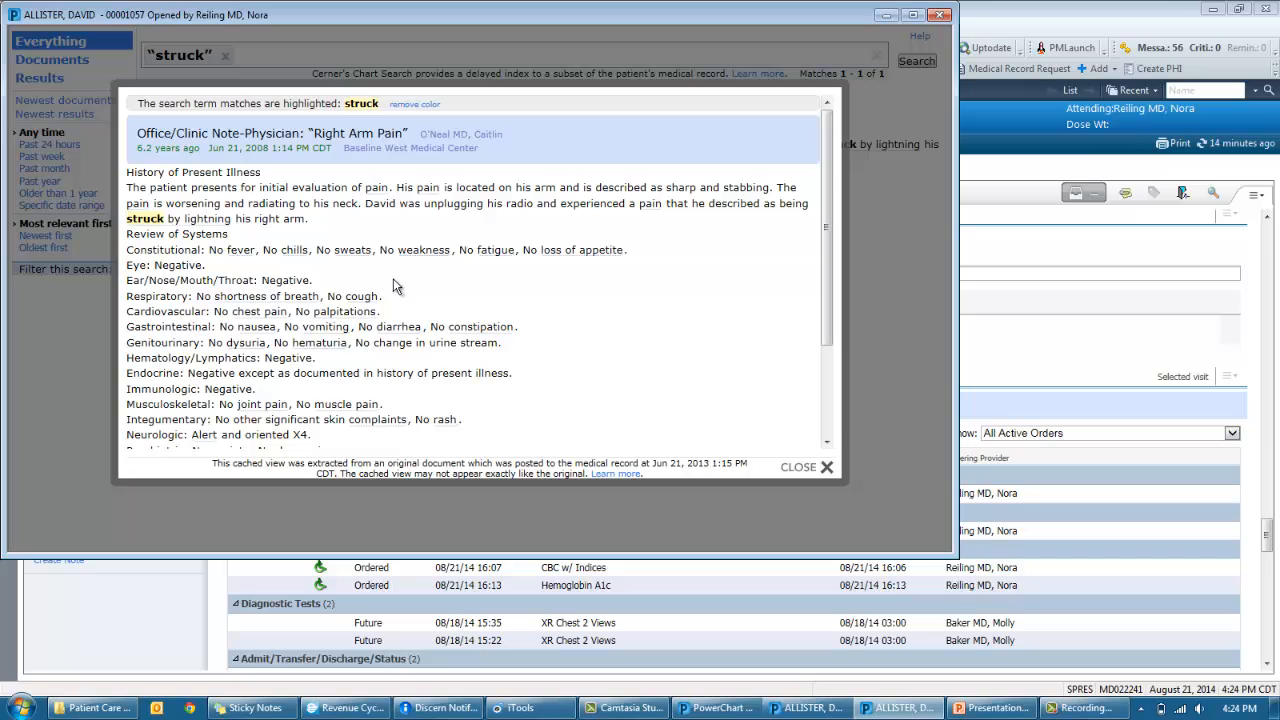
- Close the Right Arm Pain note and remove the 'struck' search term
drag(463, 422, 448, 422)
click(493, 428)
click(800, 475)
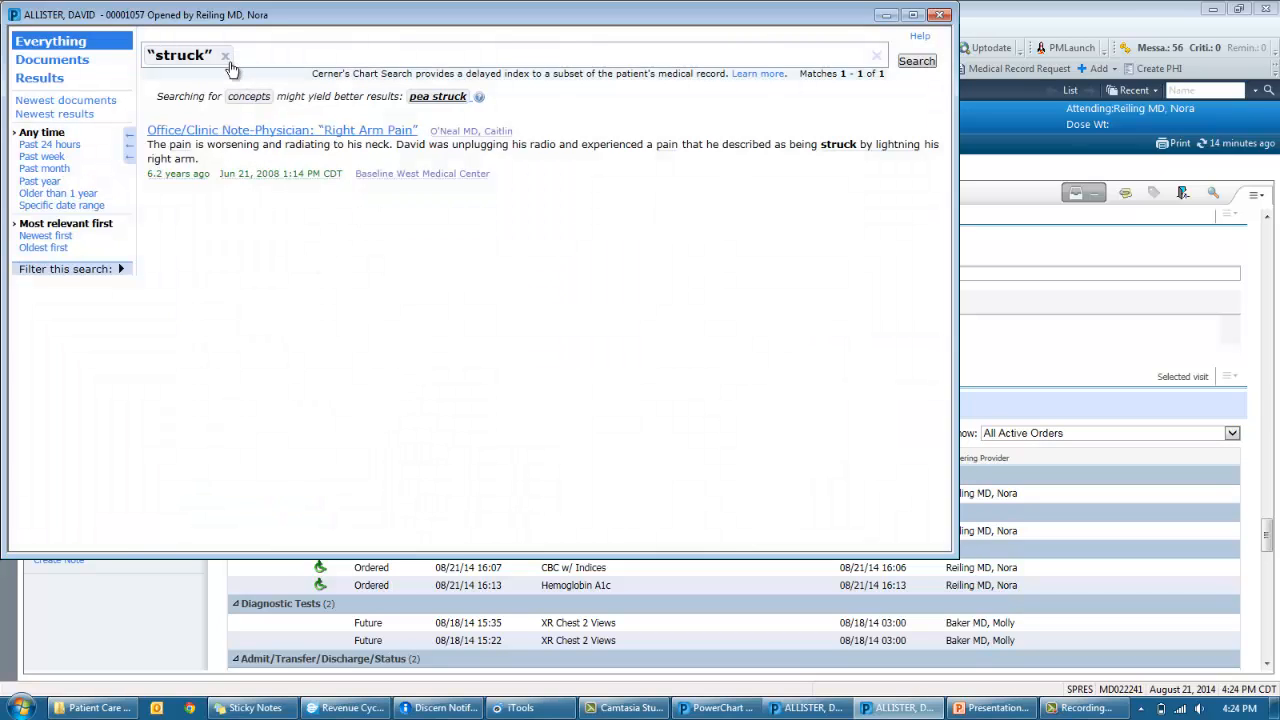
click(226, 56)
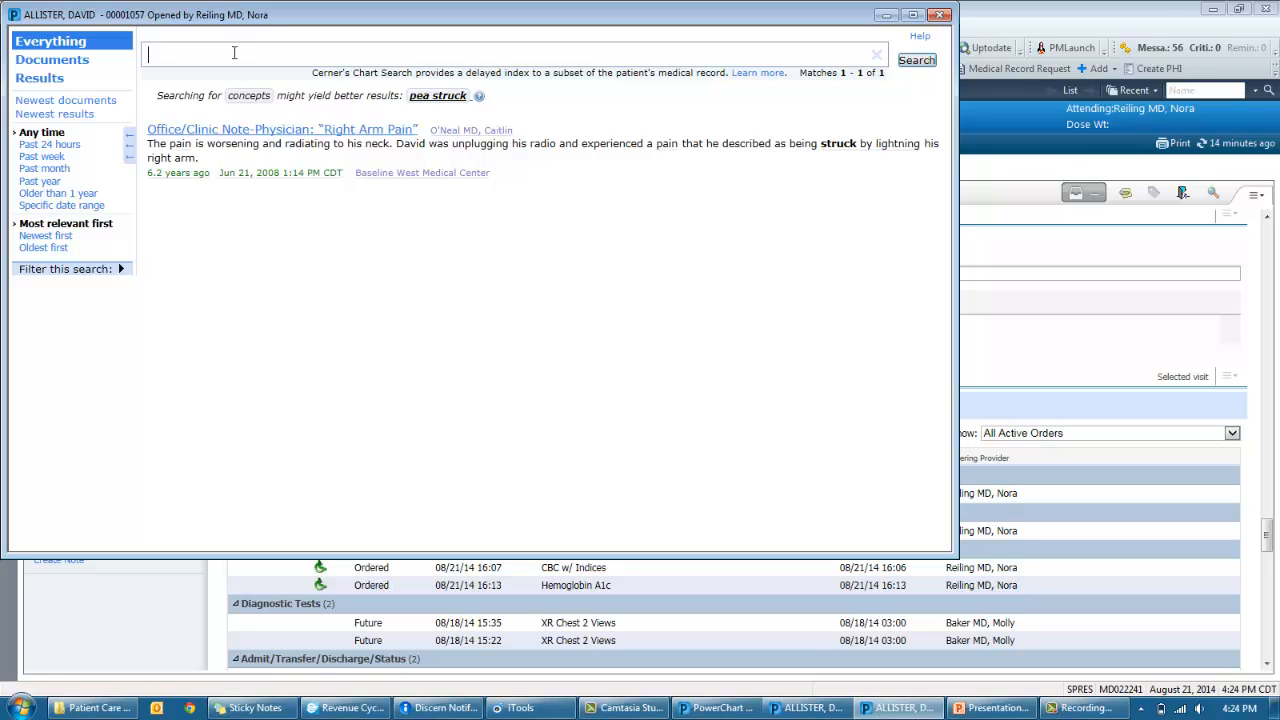
- Search the chart using the suggested diabetes concept, scroll the results, then close Chart Search
text(diabetes)
key(Return)
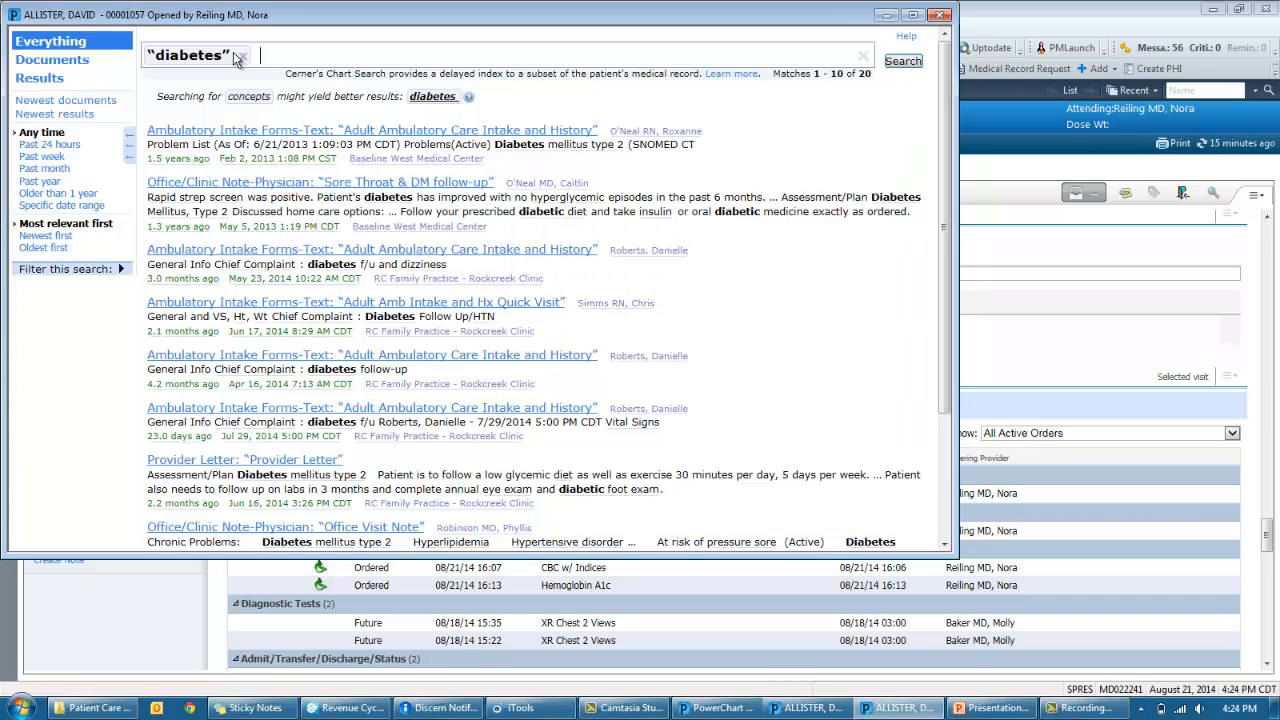
click(439, 96)
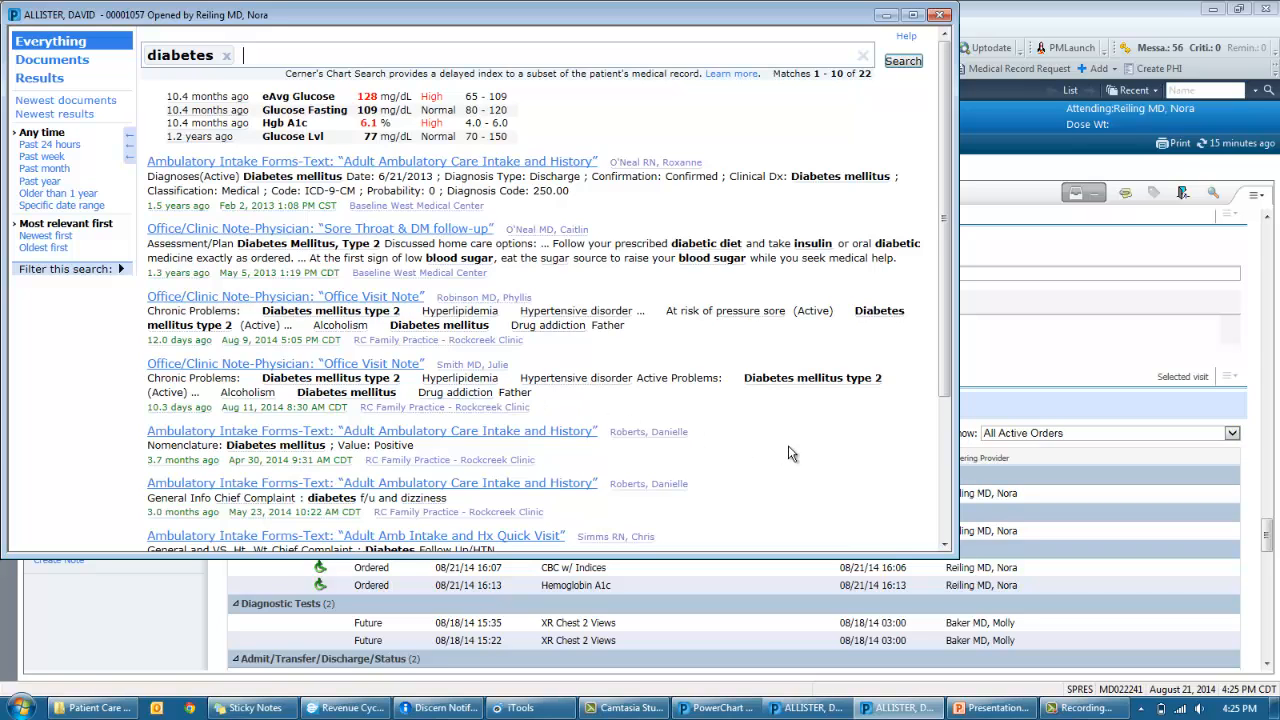
scroll(789, 447, down, 3)
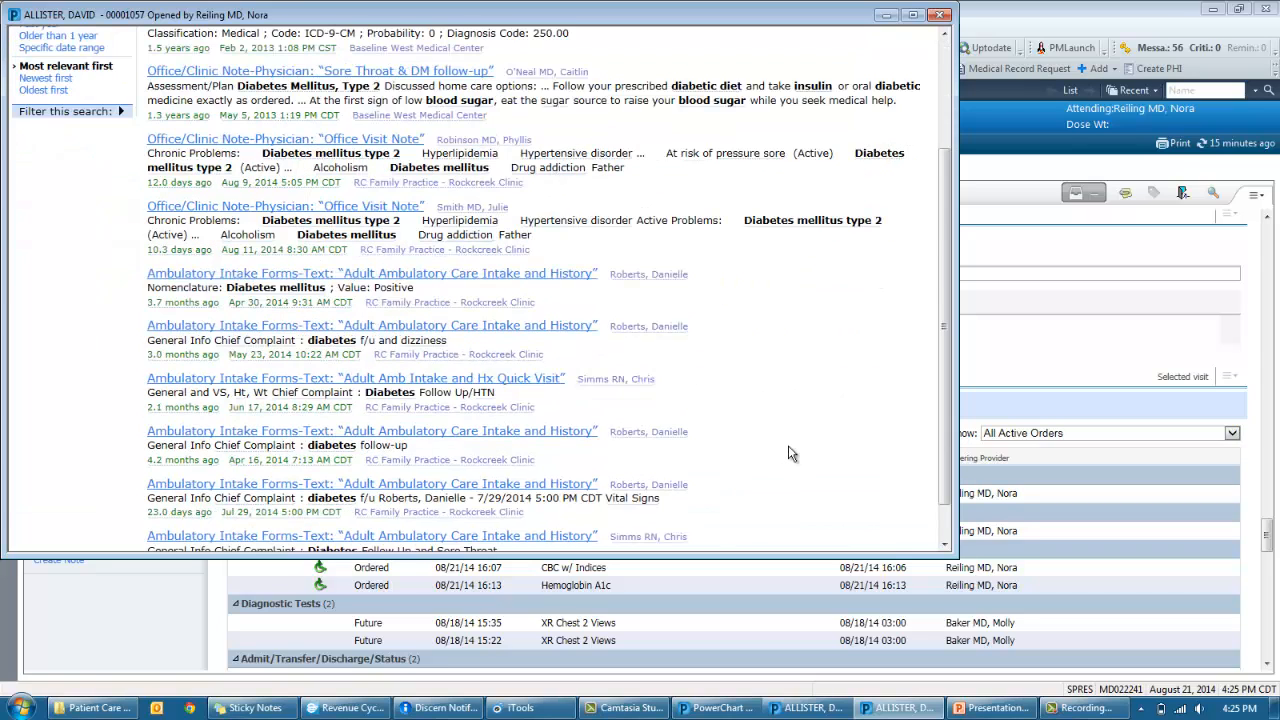
scroll(789, 453, down, 1)
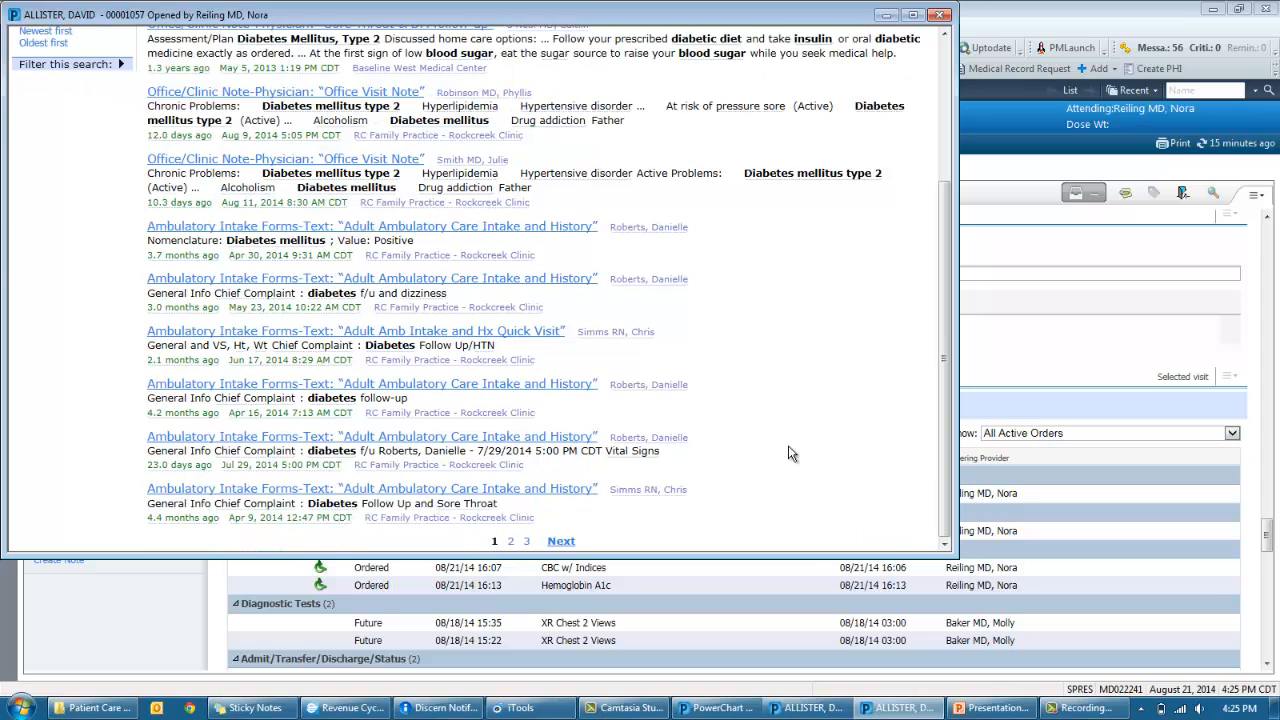
scroll(789, 453, up, 4)
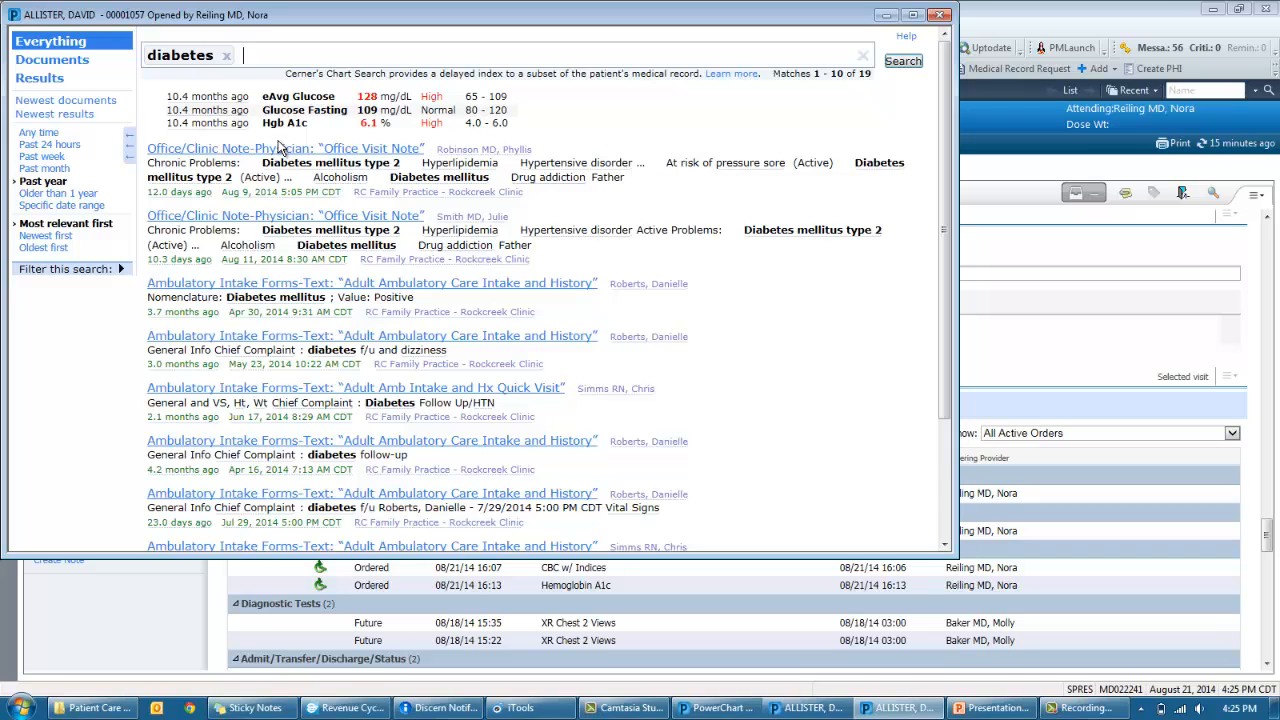
click(940, 16)
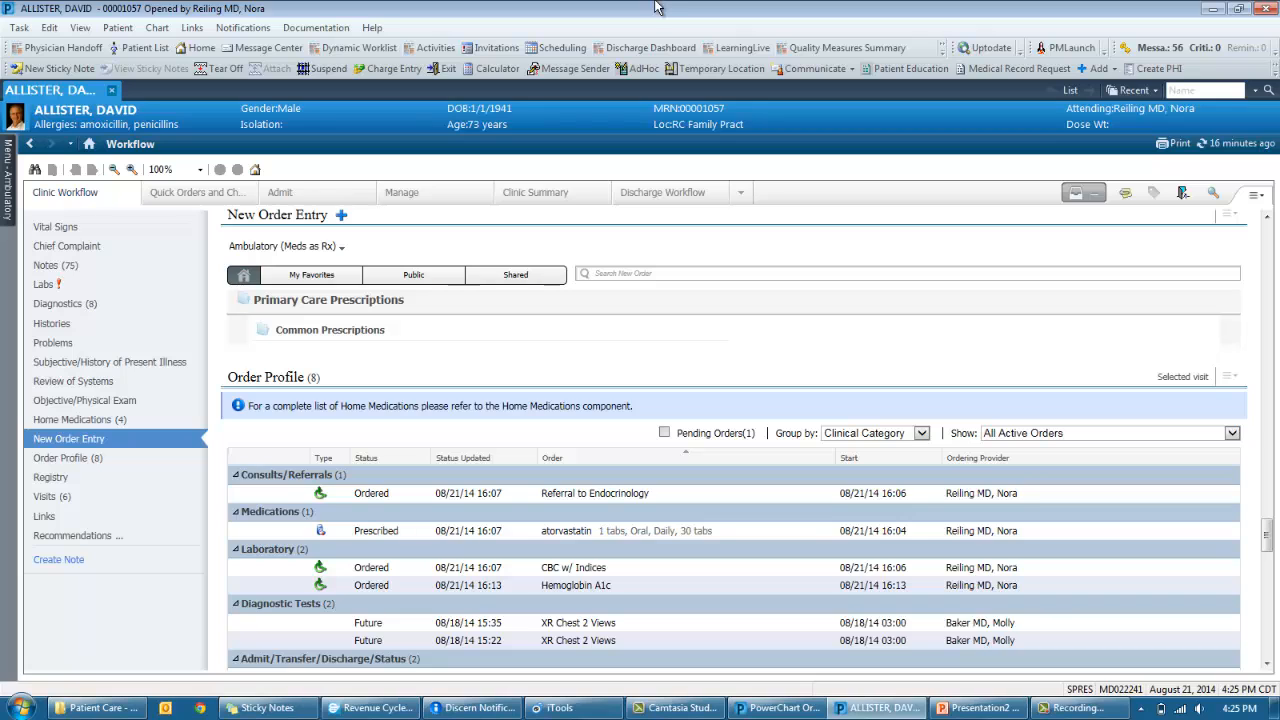
- Open the Dynamic Worklist and view the Diabetes list's details and 29 patients
click(358, 48)
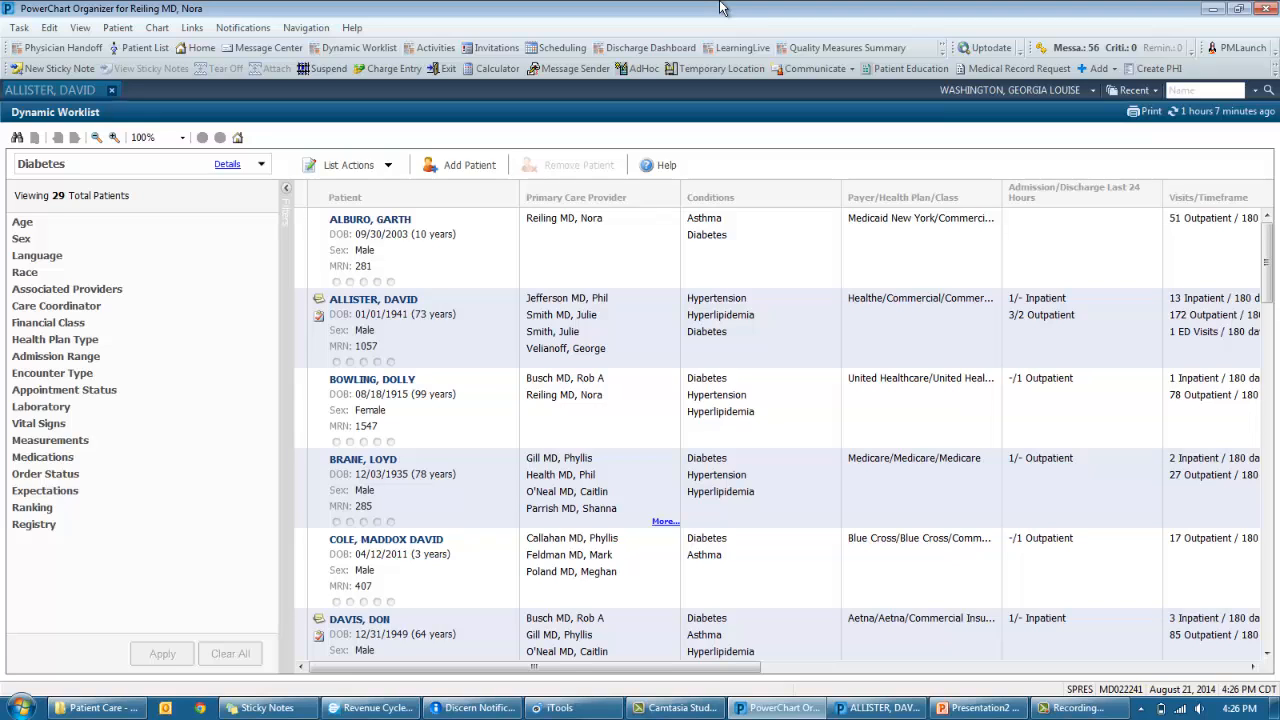
click(261, 164)
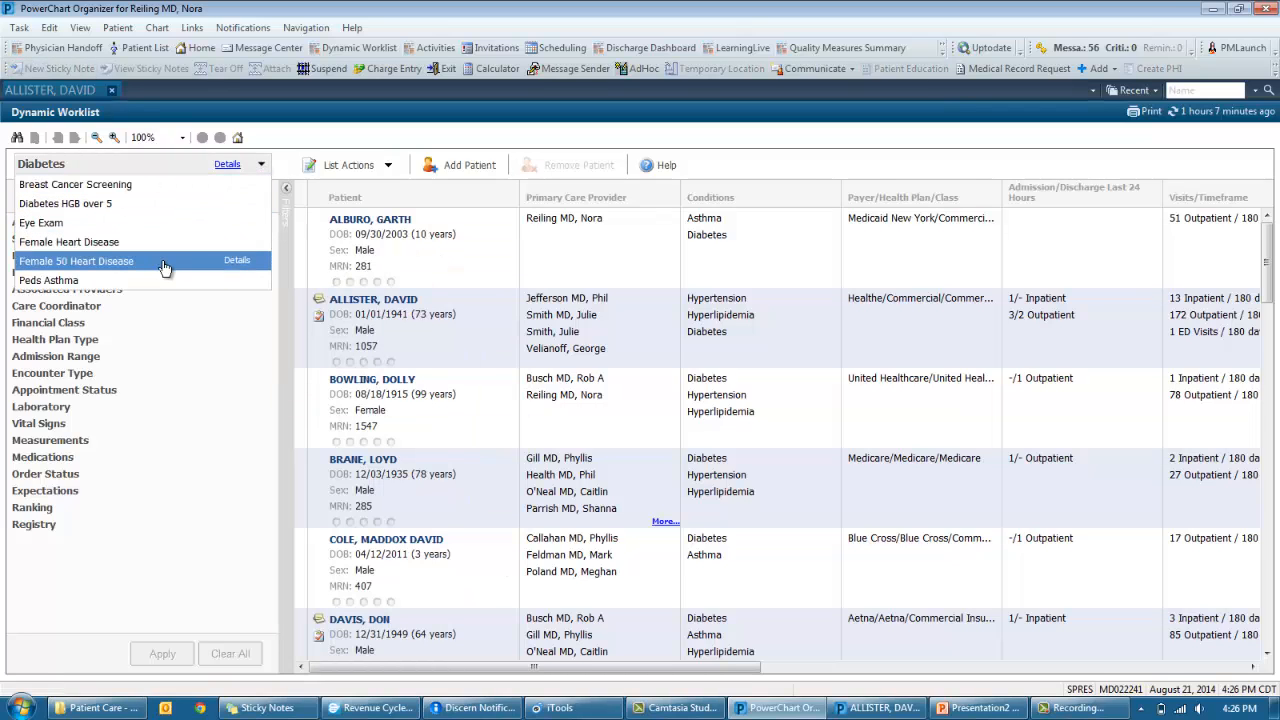
mouse_move(222, 172)
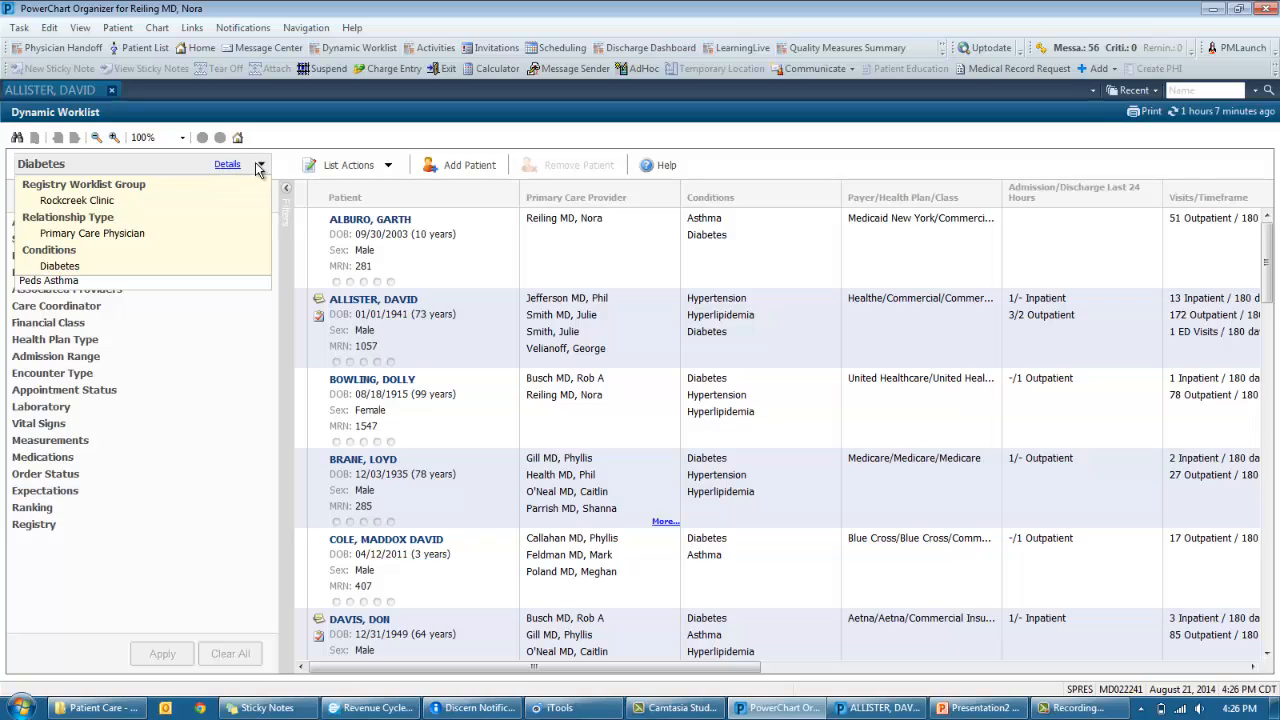
click(262, 165)
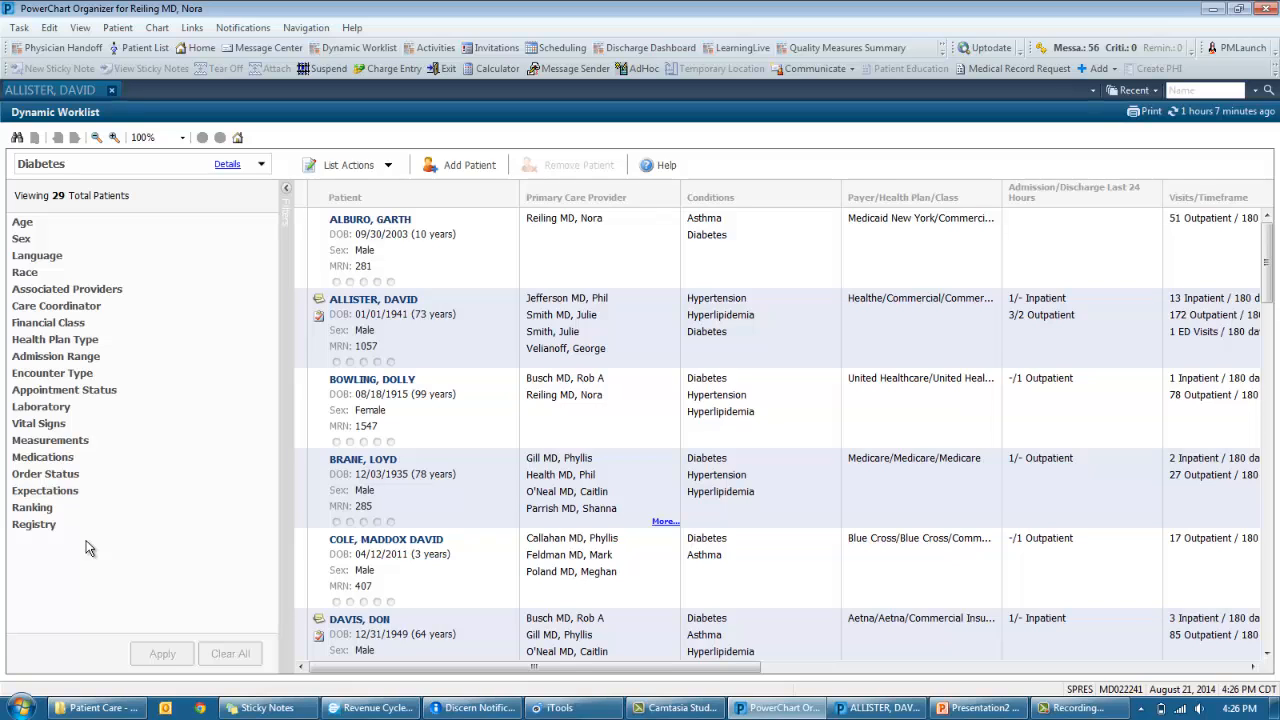
- Add and apply a Laboratory filter for Hgb A1c greater than or equal to 6
click(78, 412)
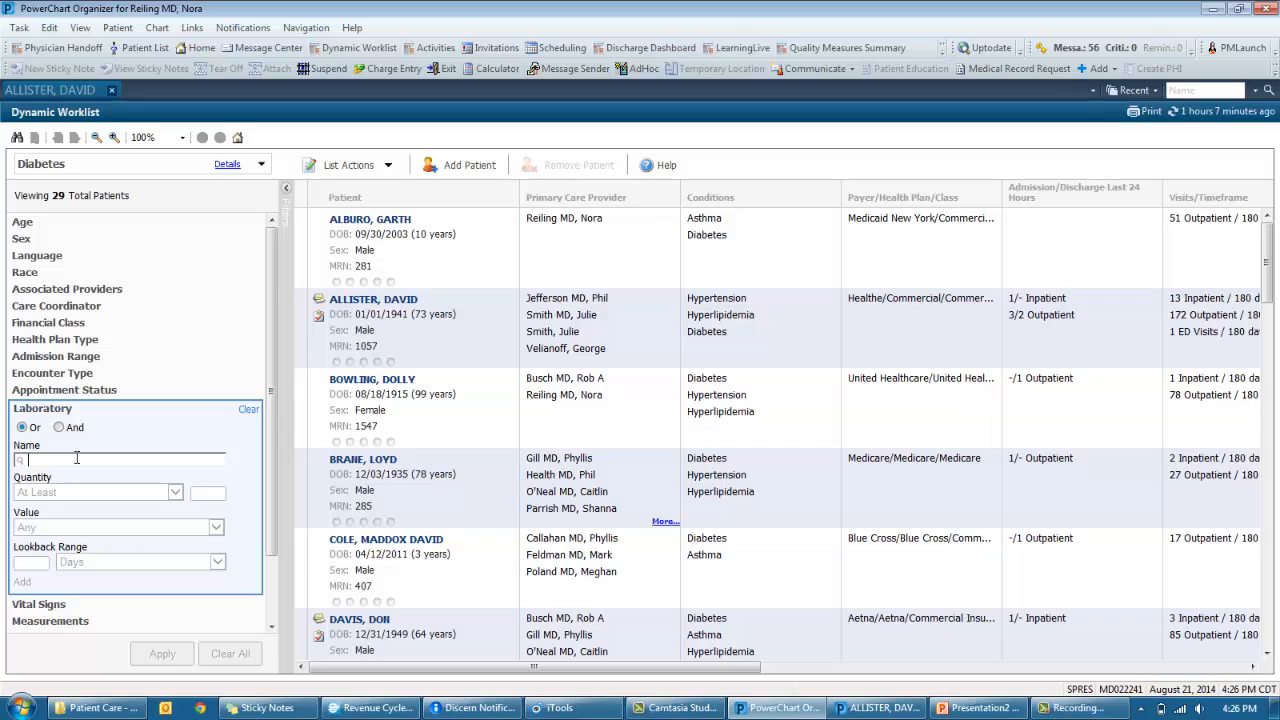
text(hgb)
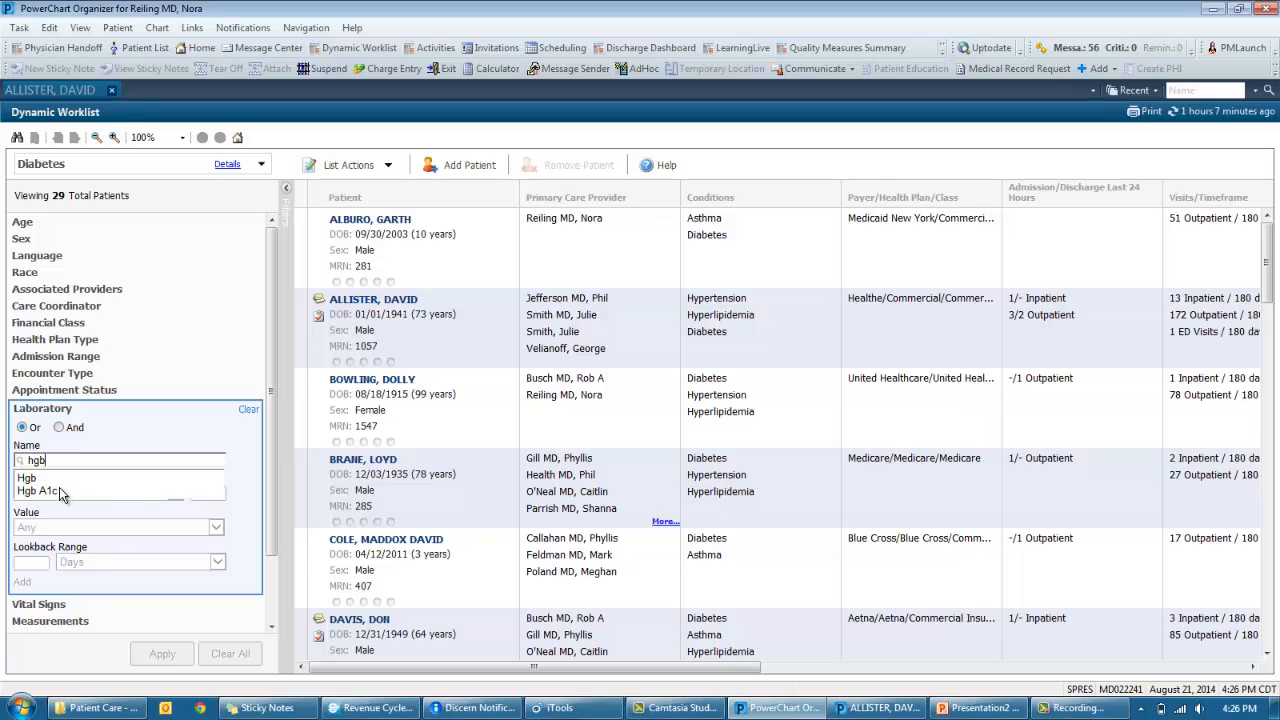
click(60, 491)
click(56, 525)
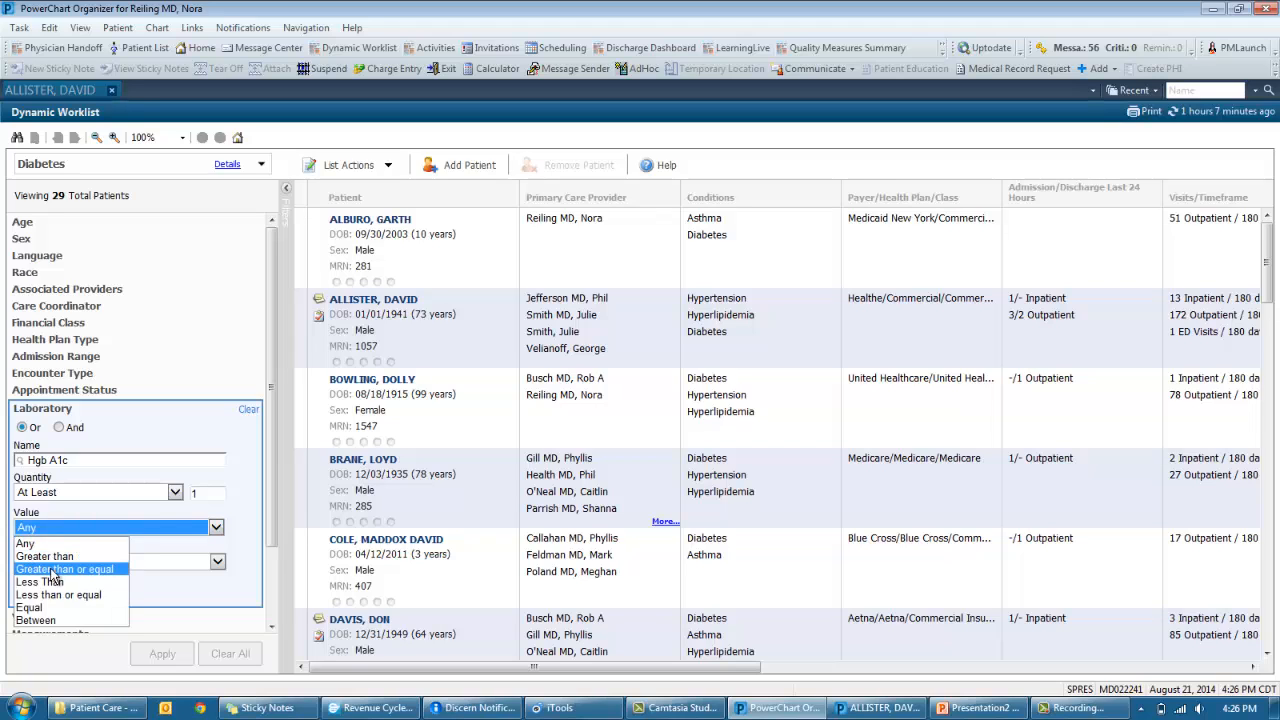
click(60, 569)
click(208, 528)
text(6)
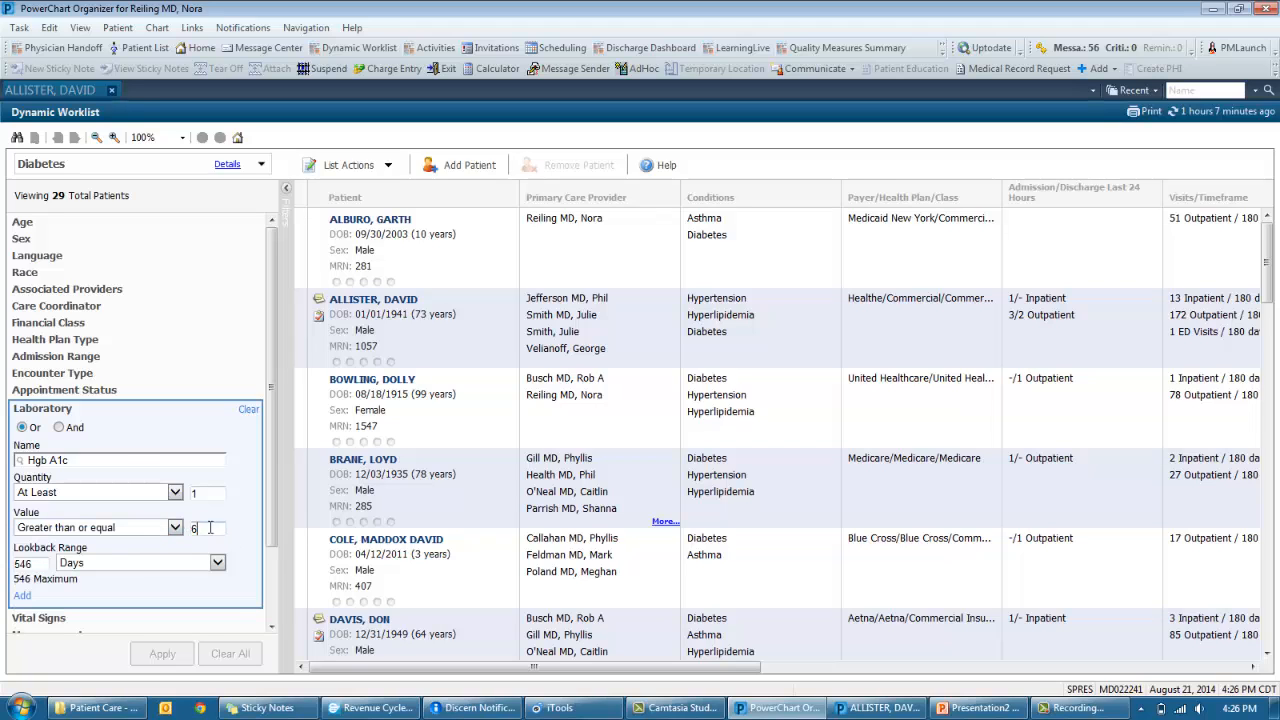
click(22, 596)
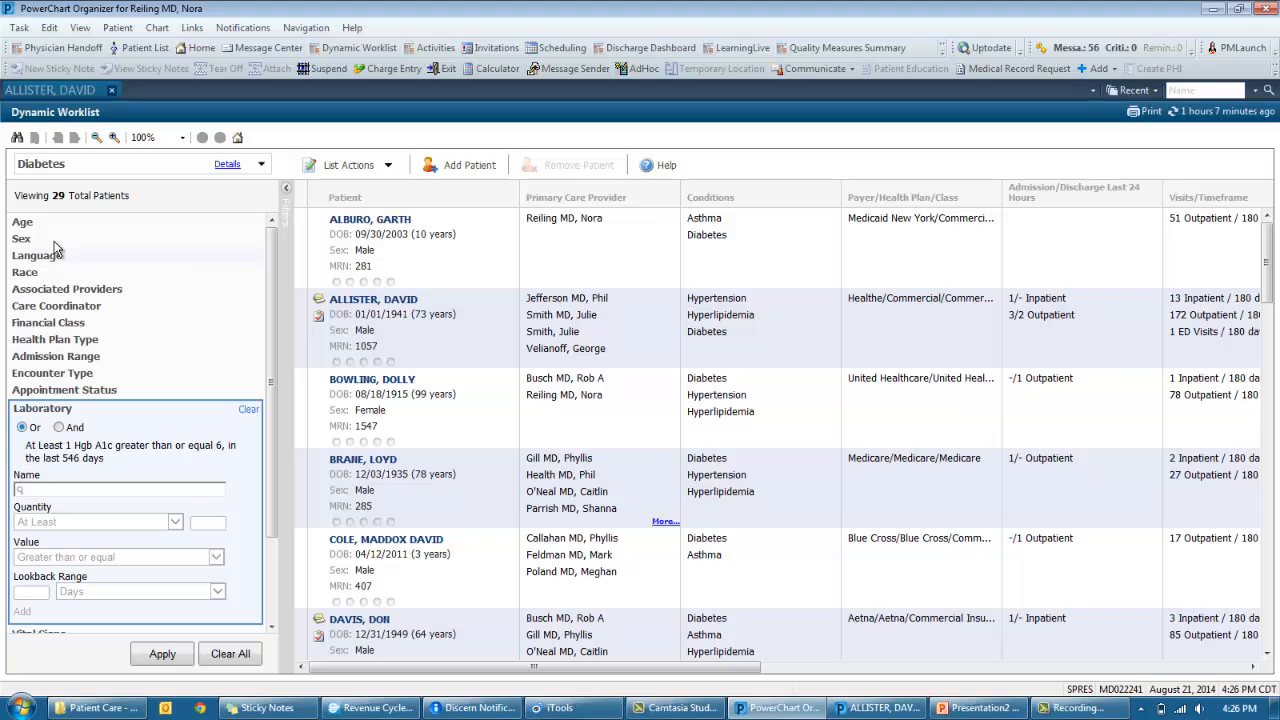
click(152, 657)
click(150, 658)
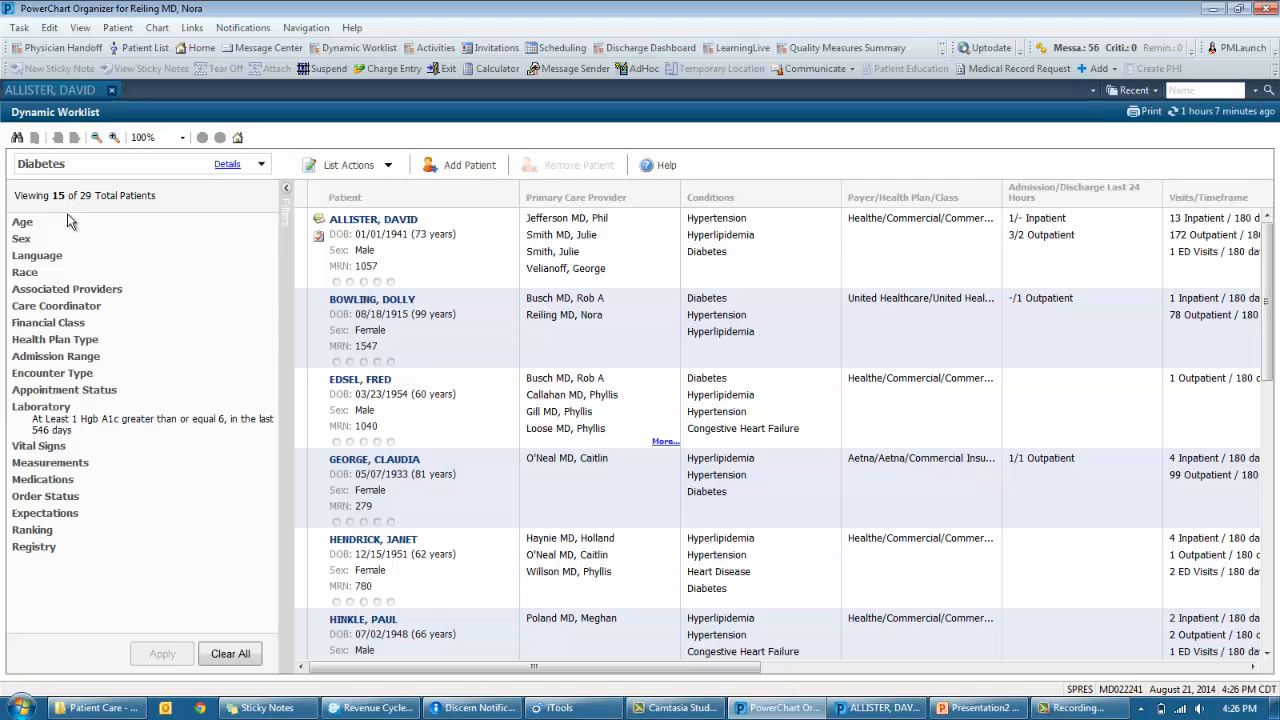
- Add and apply a Medications filter for lisinopril ordered in the last 546 days
click(50, 463)
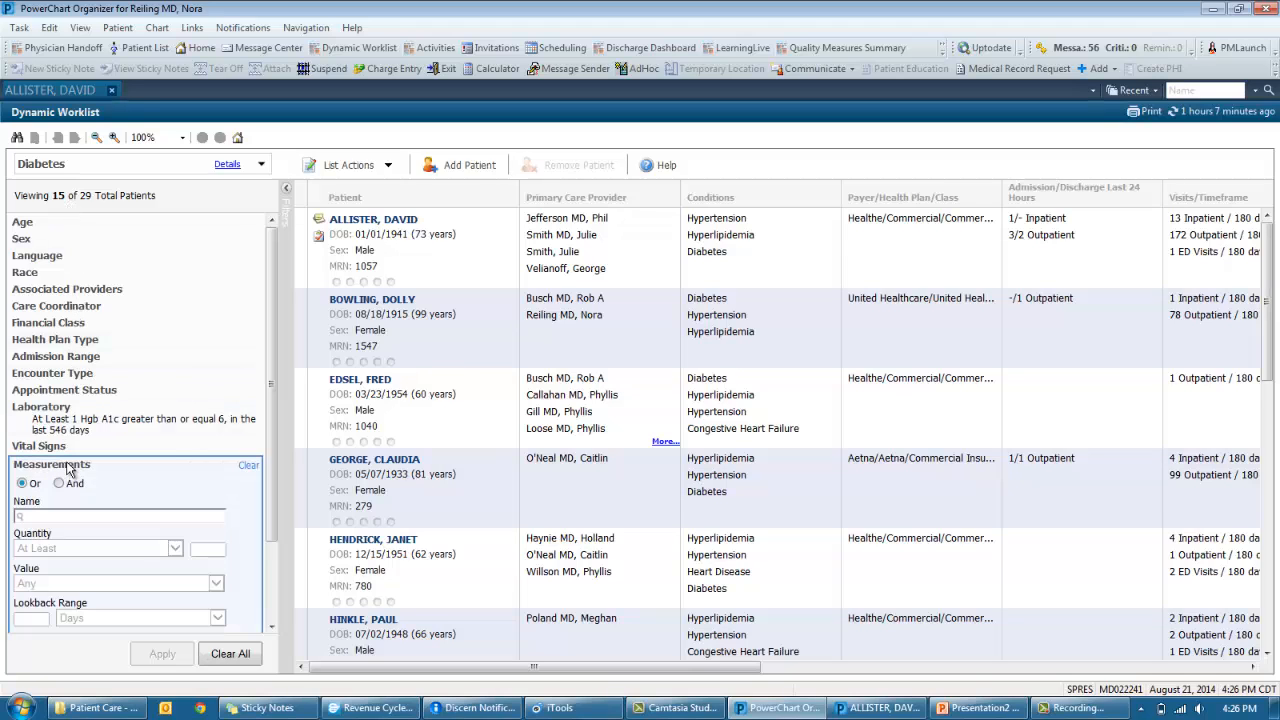
click(66, 466)
click(64, 482)
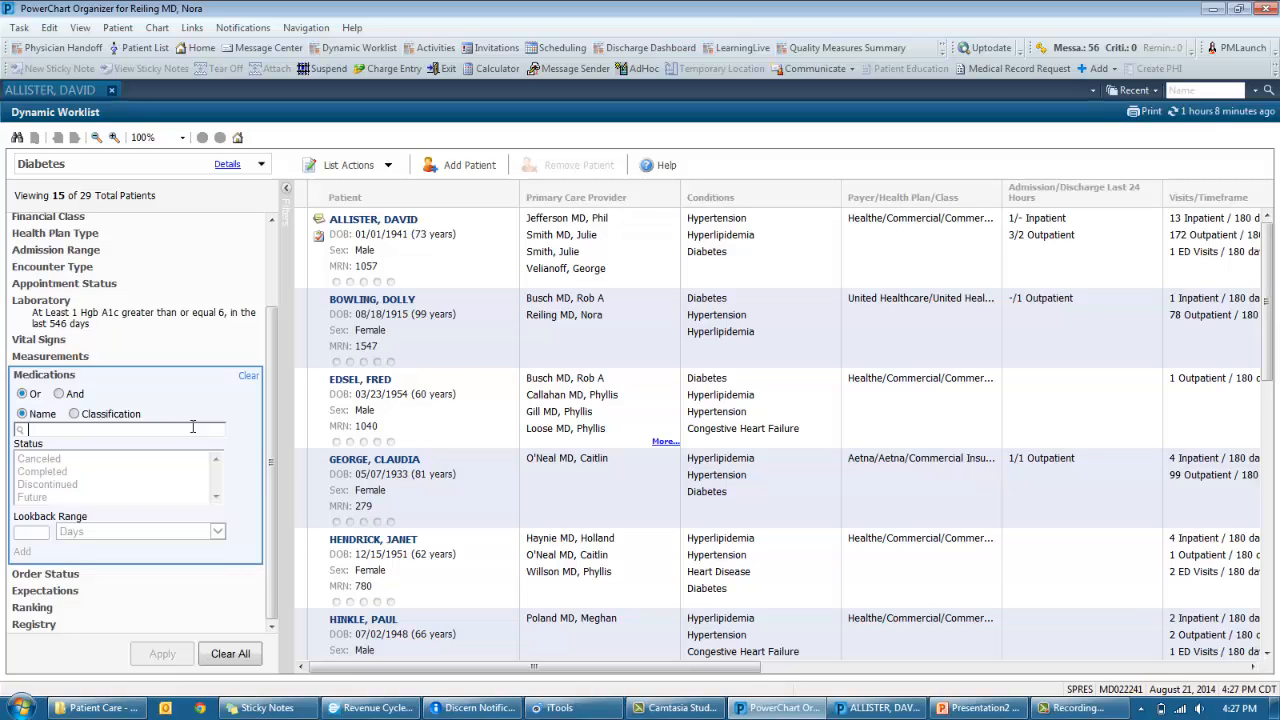
text(lisino)
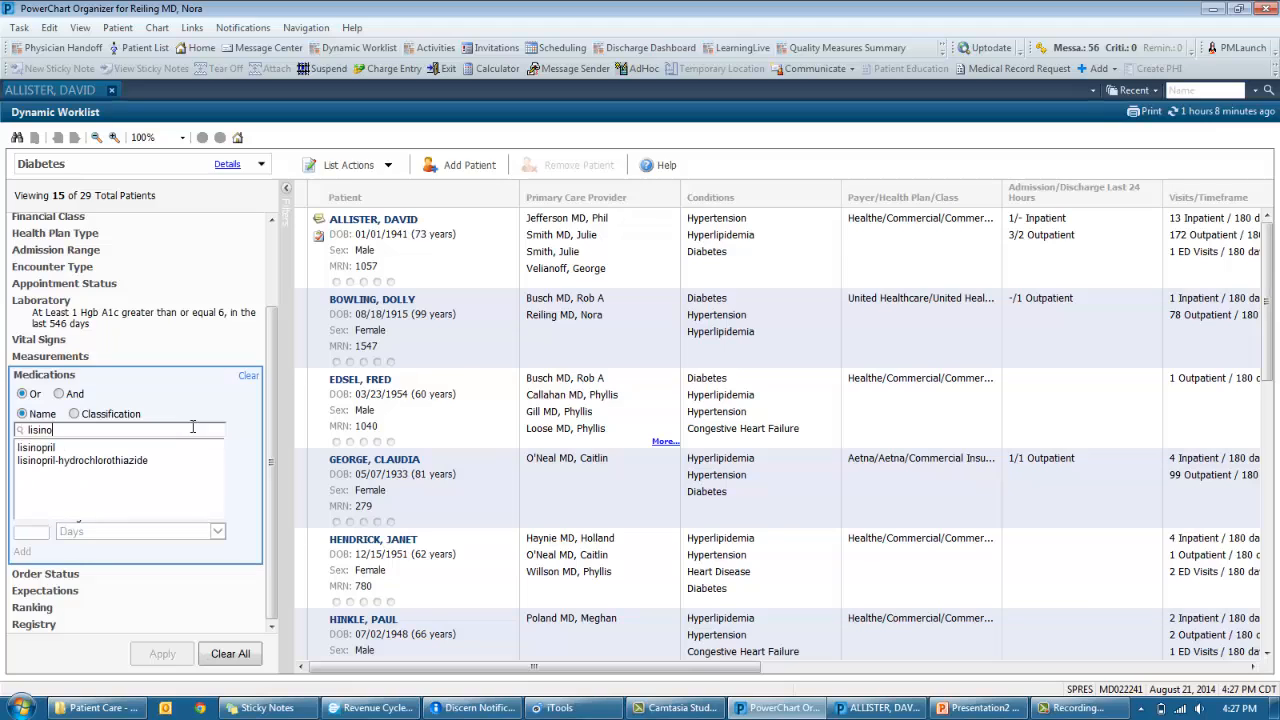
click(40, 447)
click(22, 563)
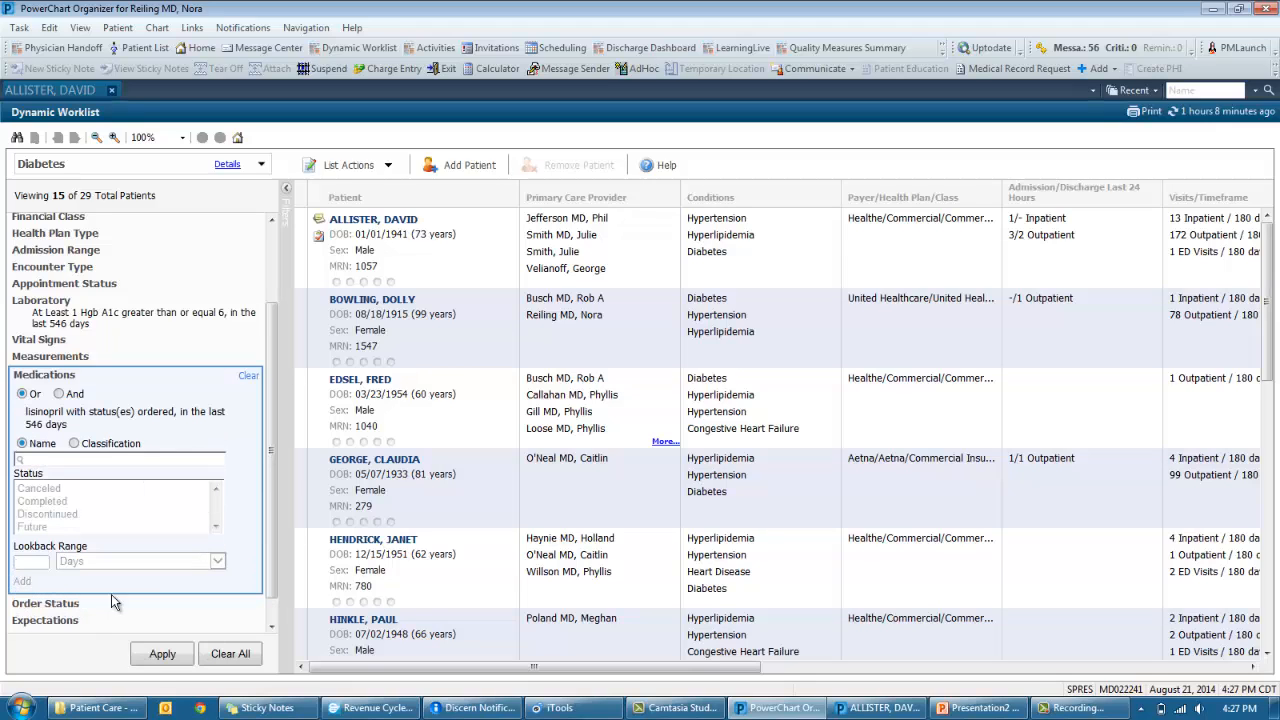
click(160, 655)
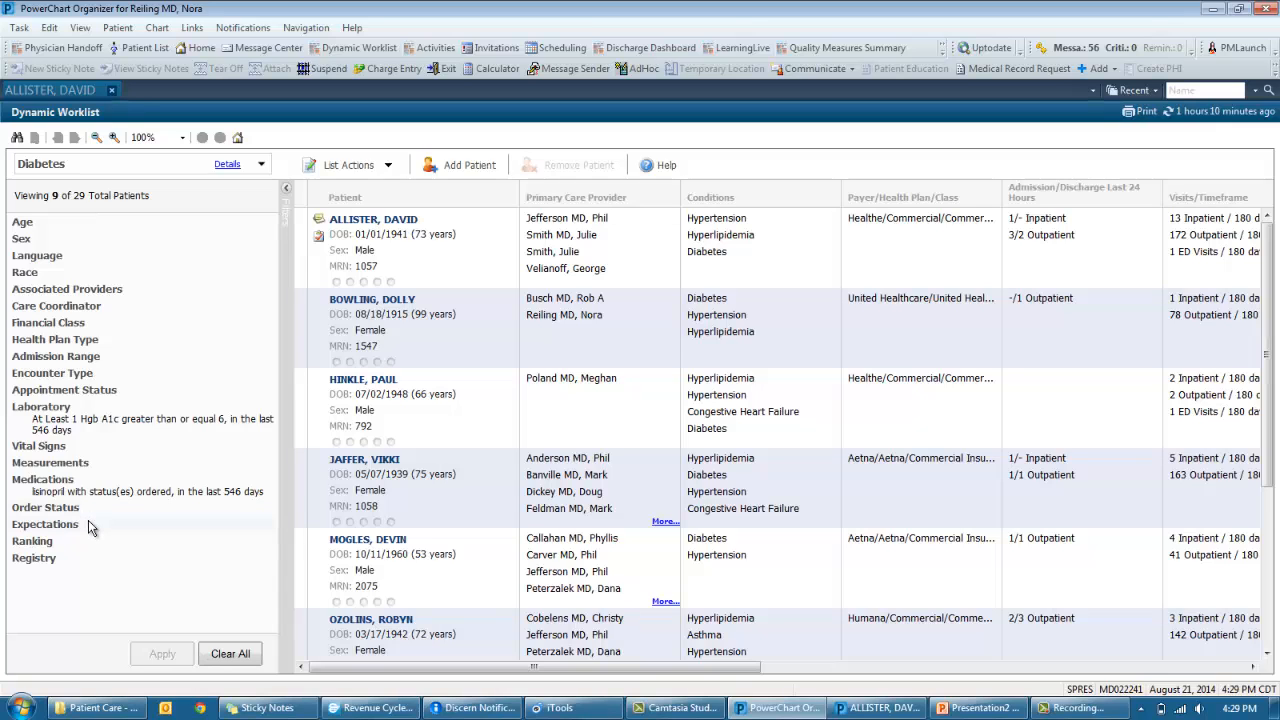
- Filter the worklist to patients due for Diabetes Maintenance-Urine Dipstick, leaving 8 of 29
click(88, 527)
scroll(113, 410, down, 3)
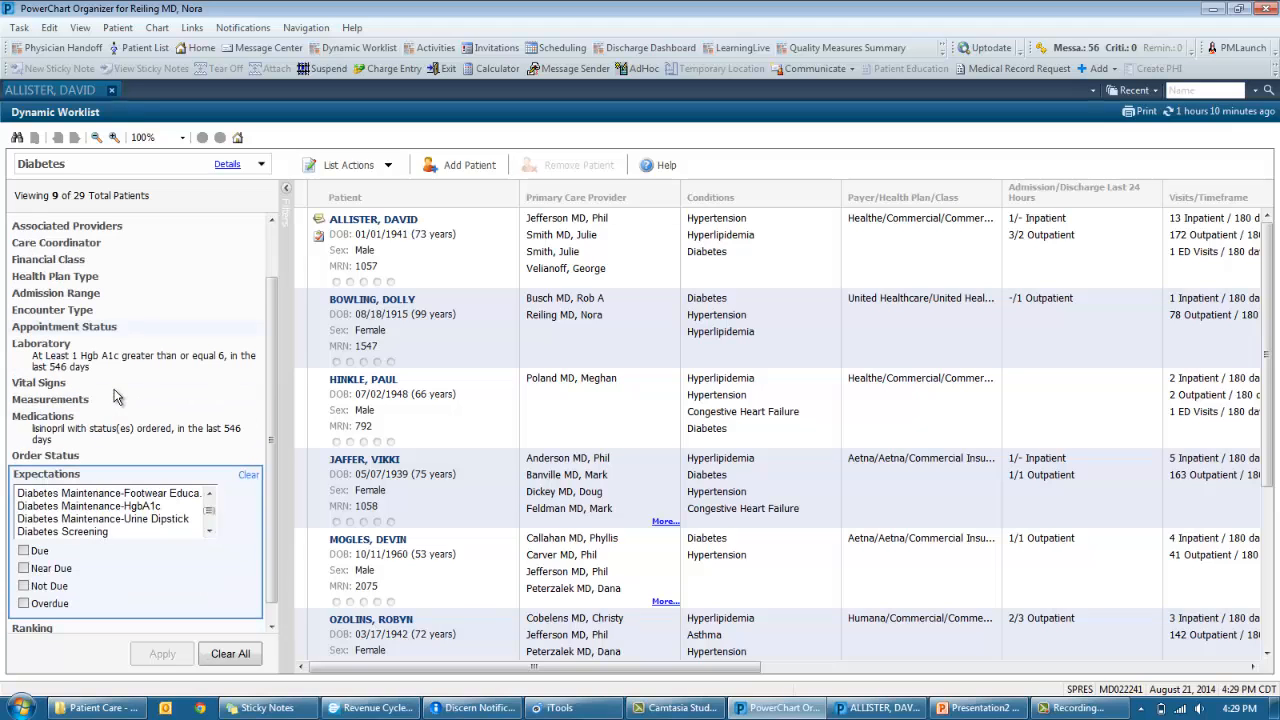
click(121, 497)
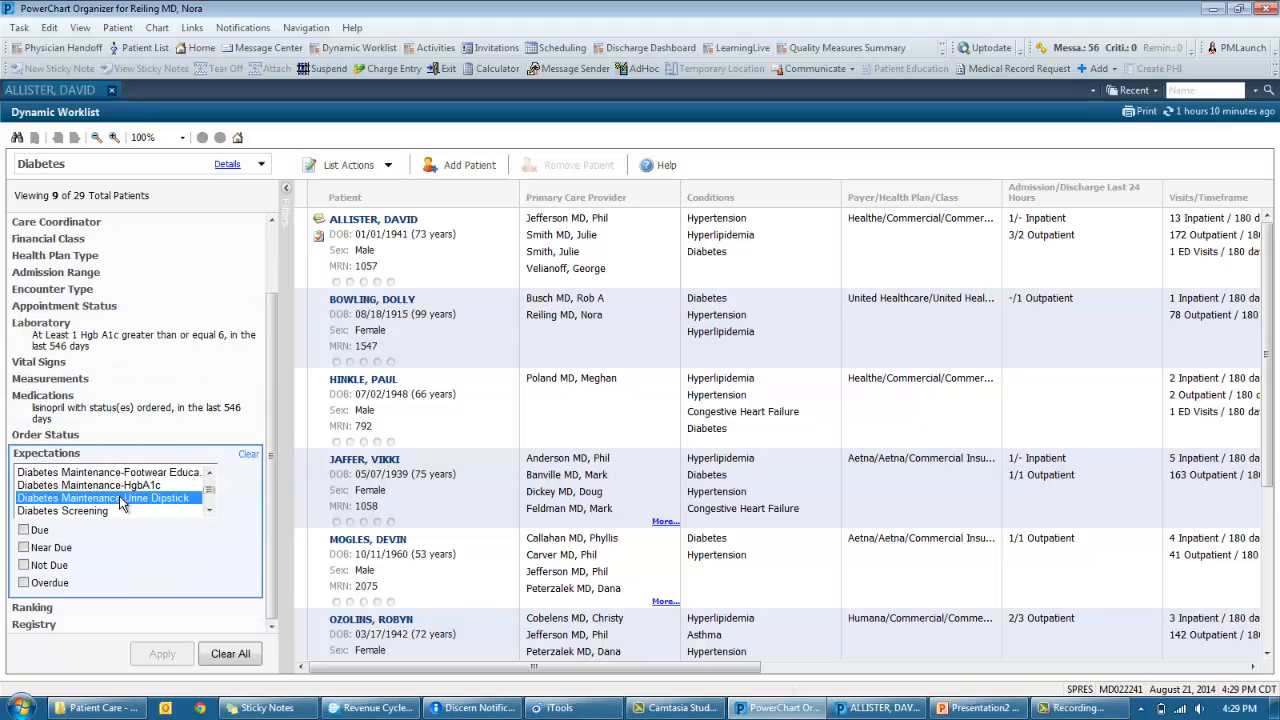
click(23, 529)
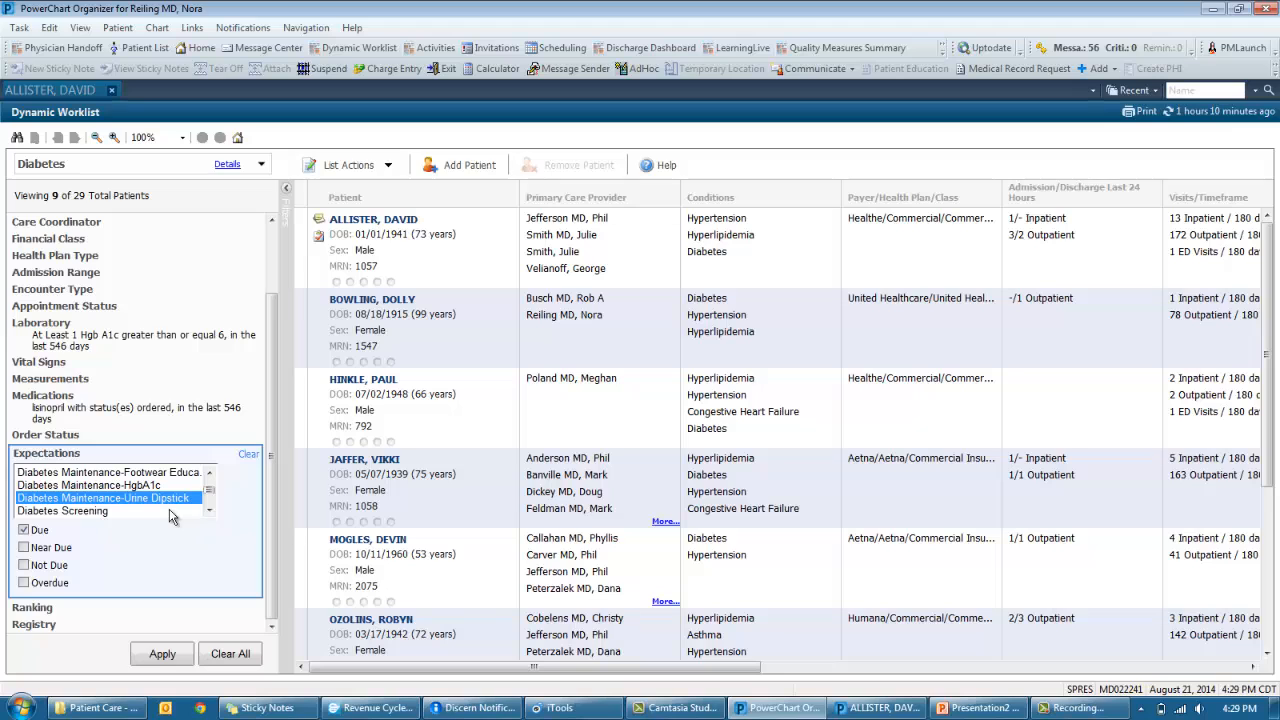
click(158, 655)
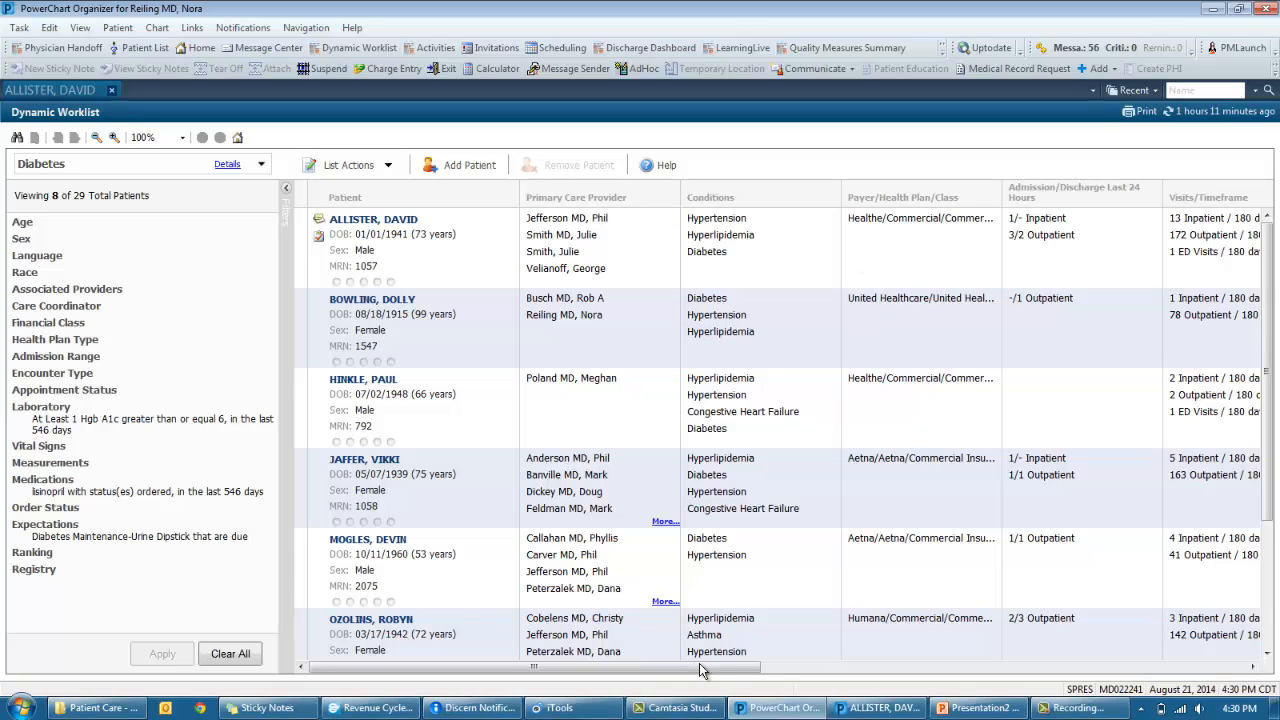
- Scroll the worklist columns, then open the first patient's Care Coordination Summary pane
drag(704, 667, 765, 670)
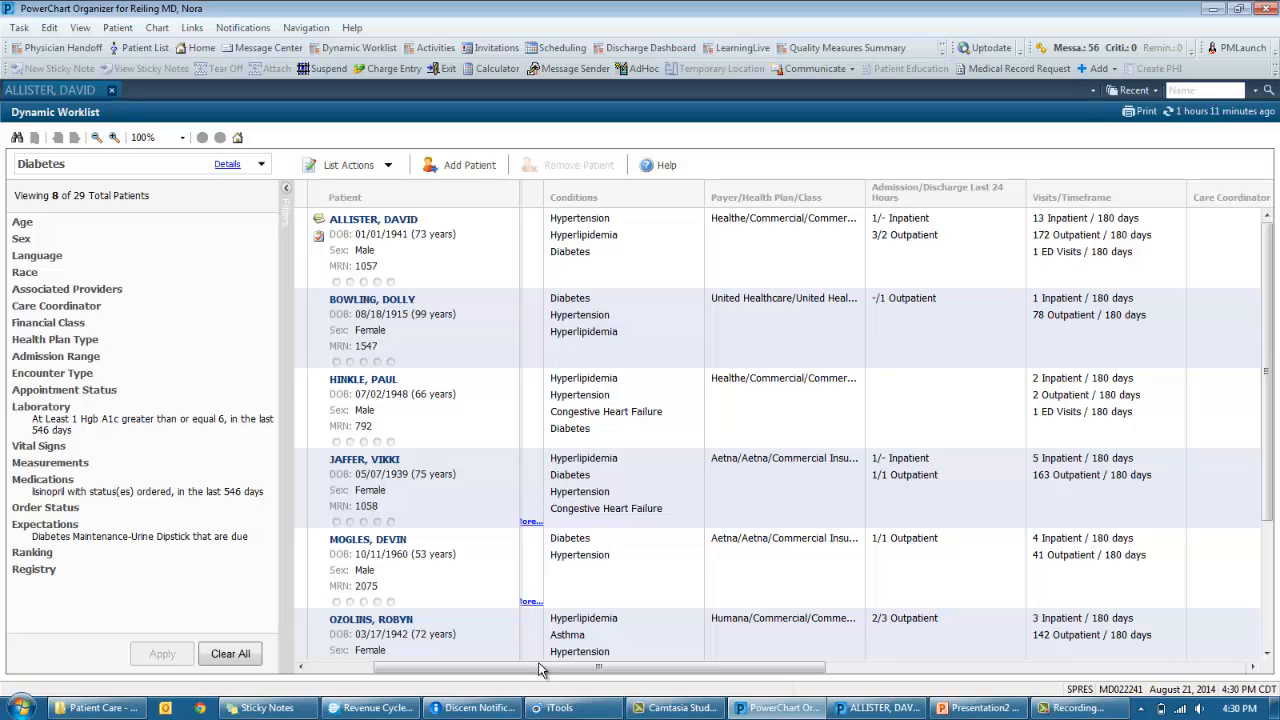
drag(540, 669, 488, 670)
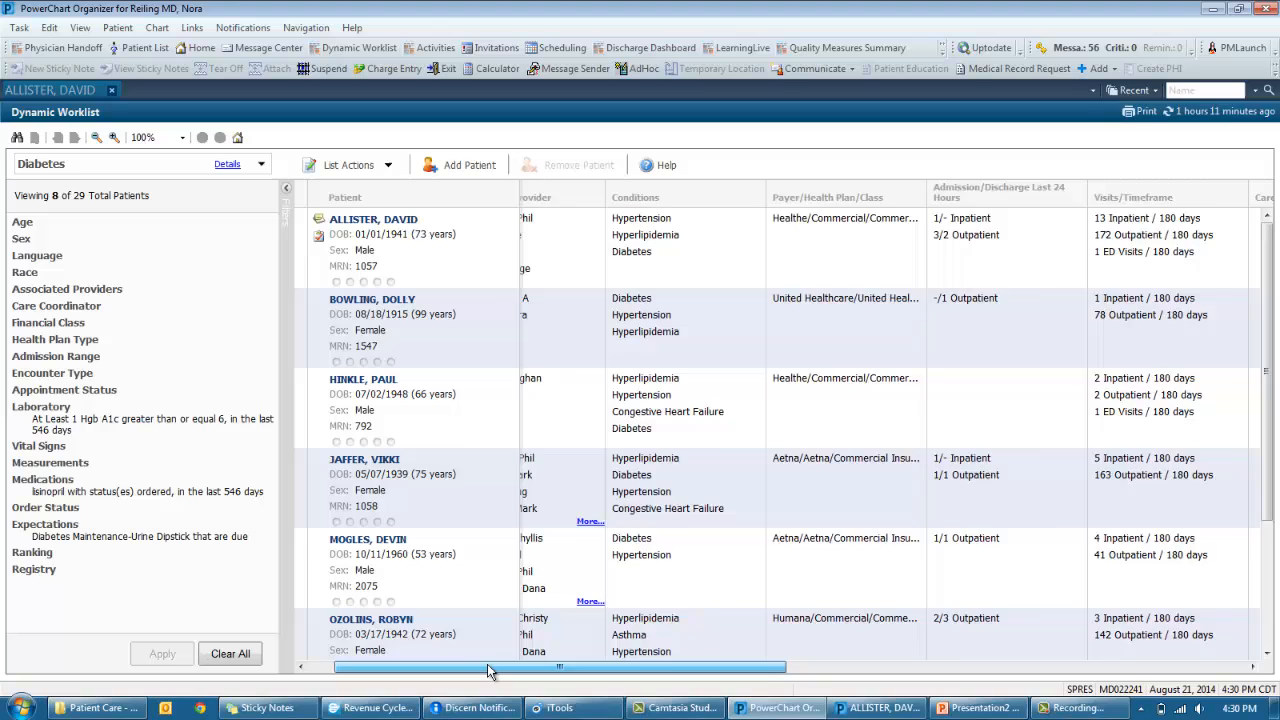
click(507, 257)
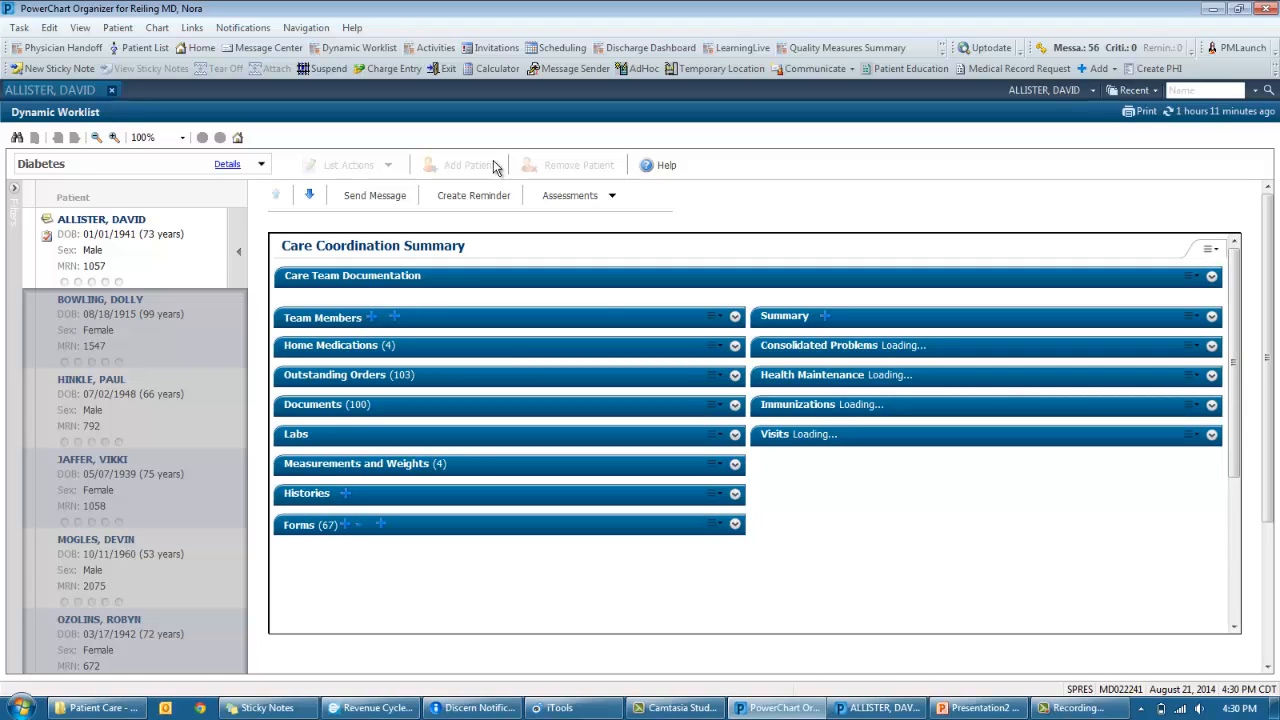
- Expand Home Medications (four medications) and Labs, showing results such as Hgb A1c 6.1
click(735, 347)
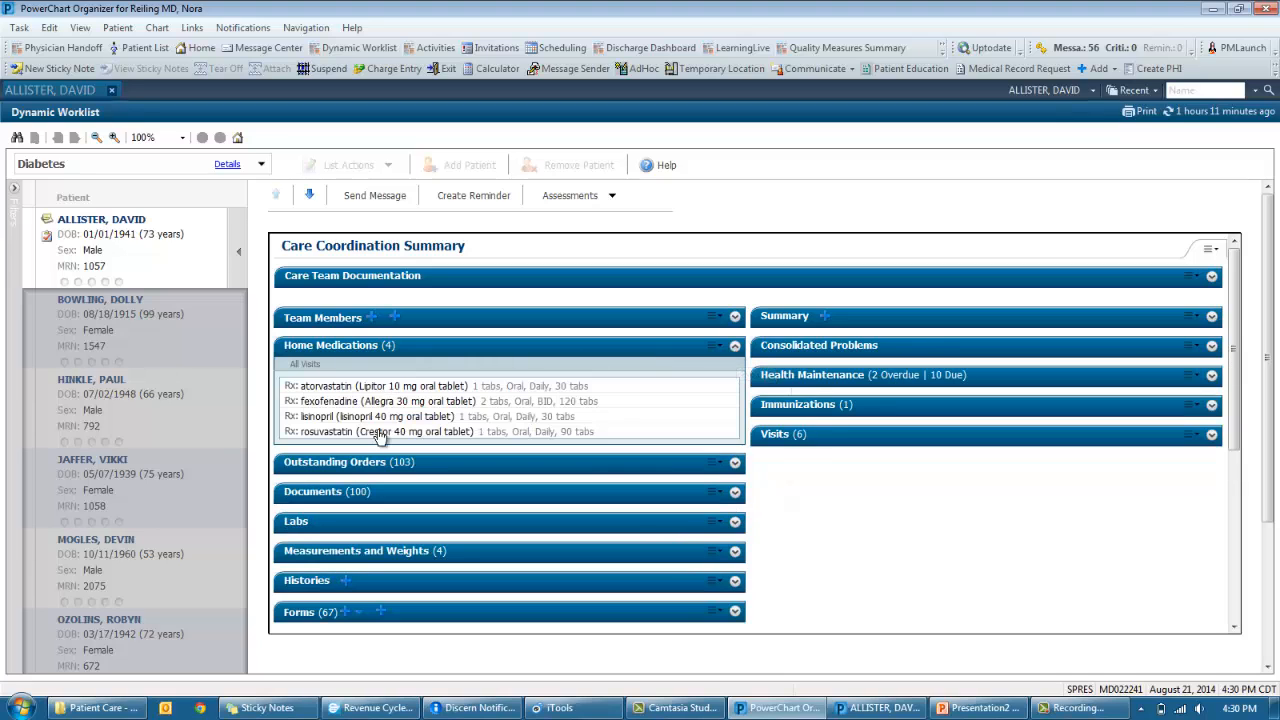
click(734, 523)
scroll(817, 508, down, 1)
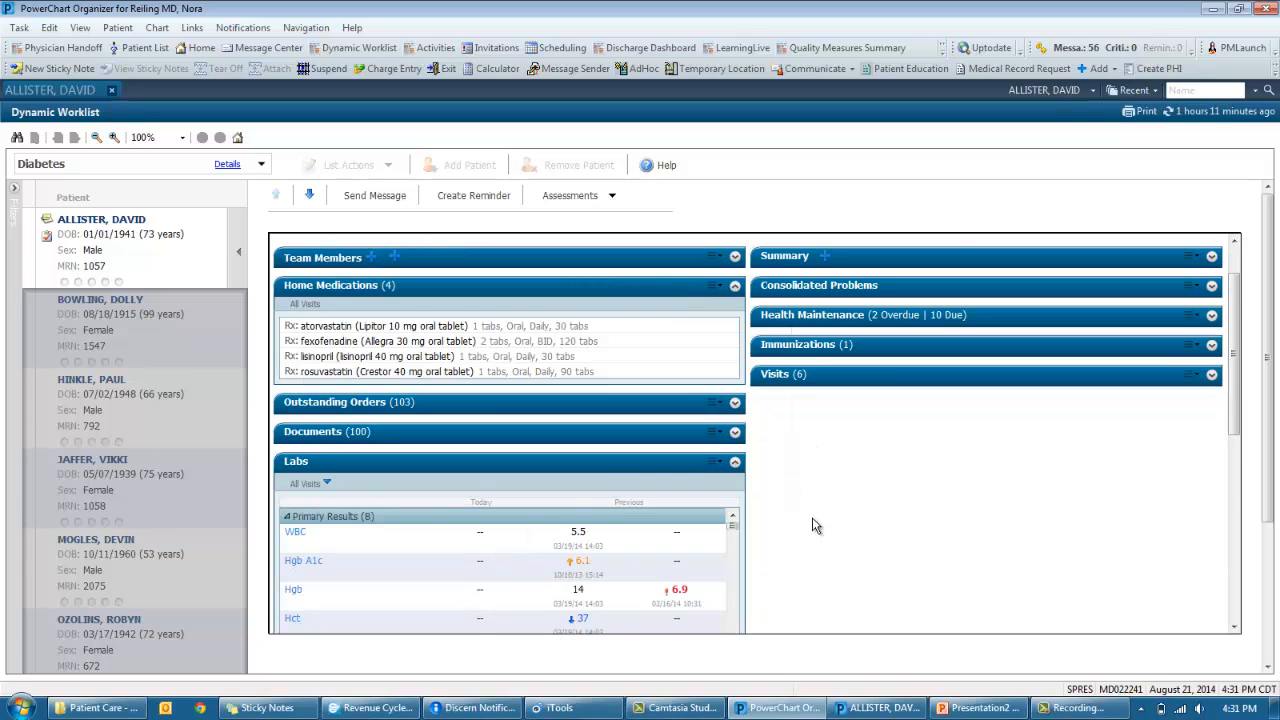
scroll(815, 526, down, 1)
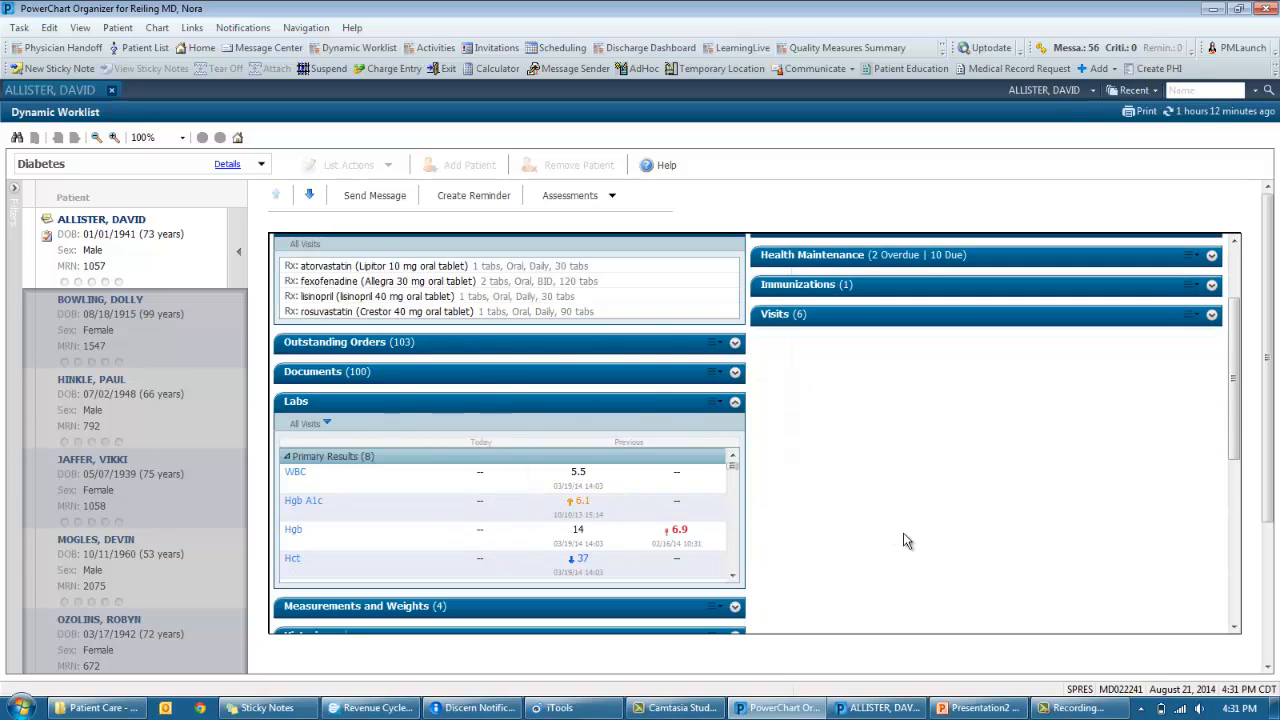
scroll(904, 541, up, 2)
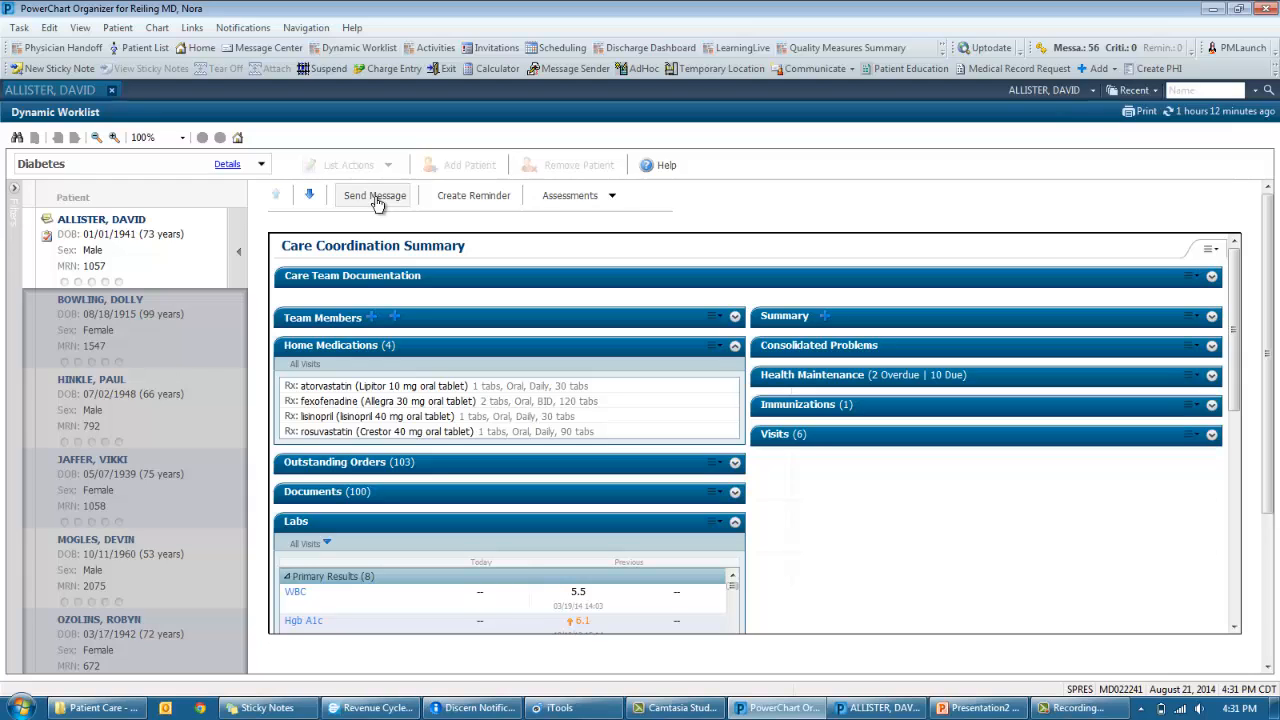
- Check the Assessments list without starting one, close the patient summary, and show List Actions
click(600, 196)
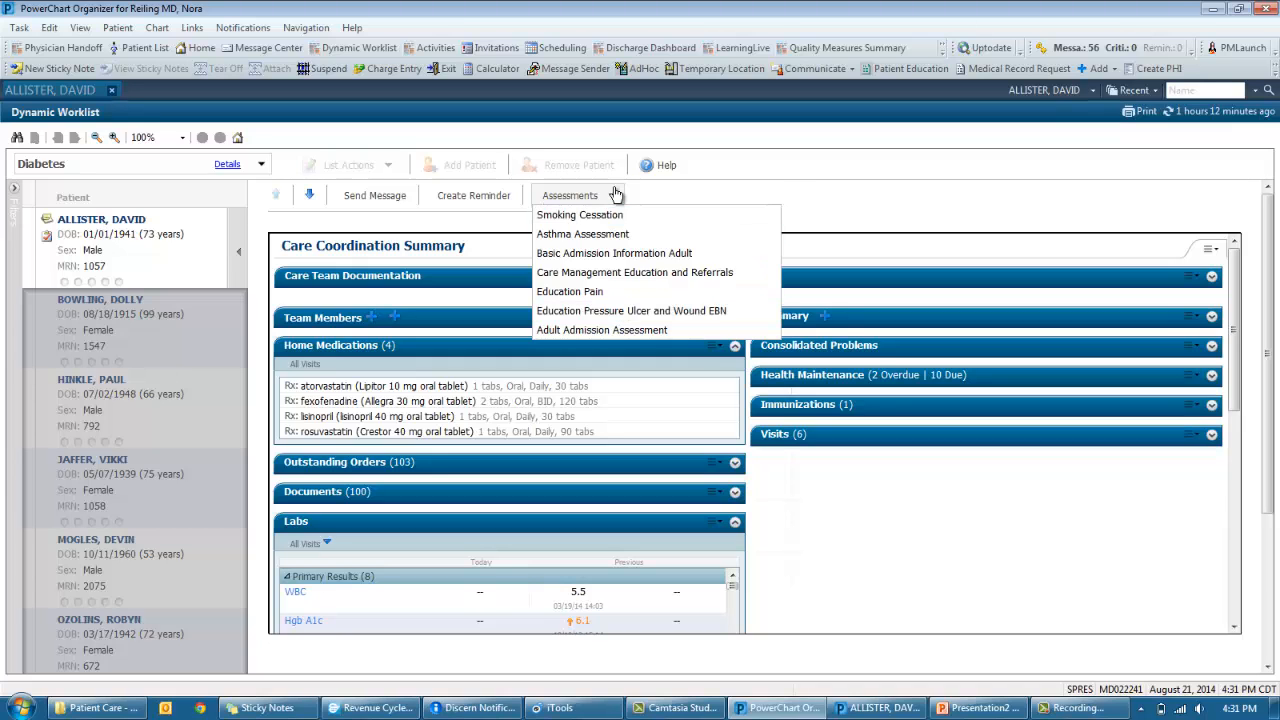
click(572, 195)
click(245, 260)
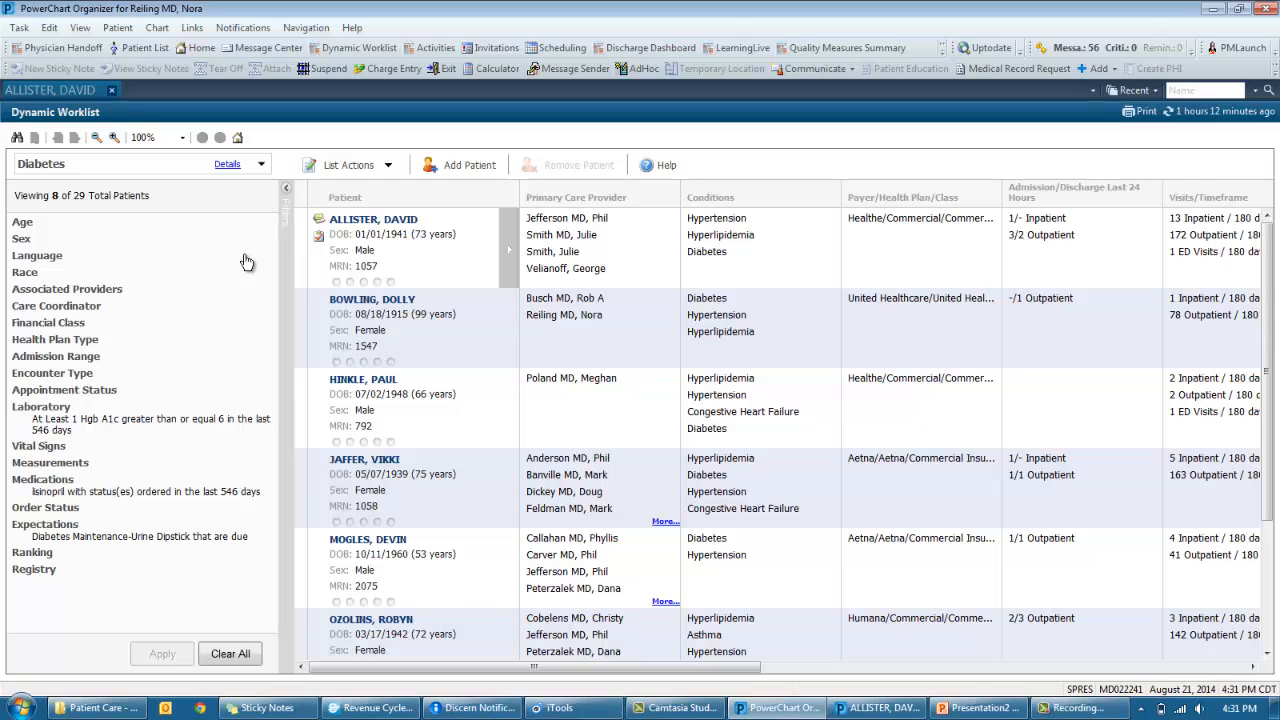
click(388, 166)
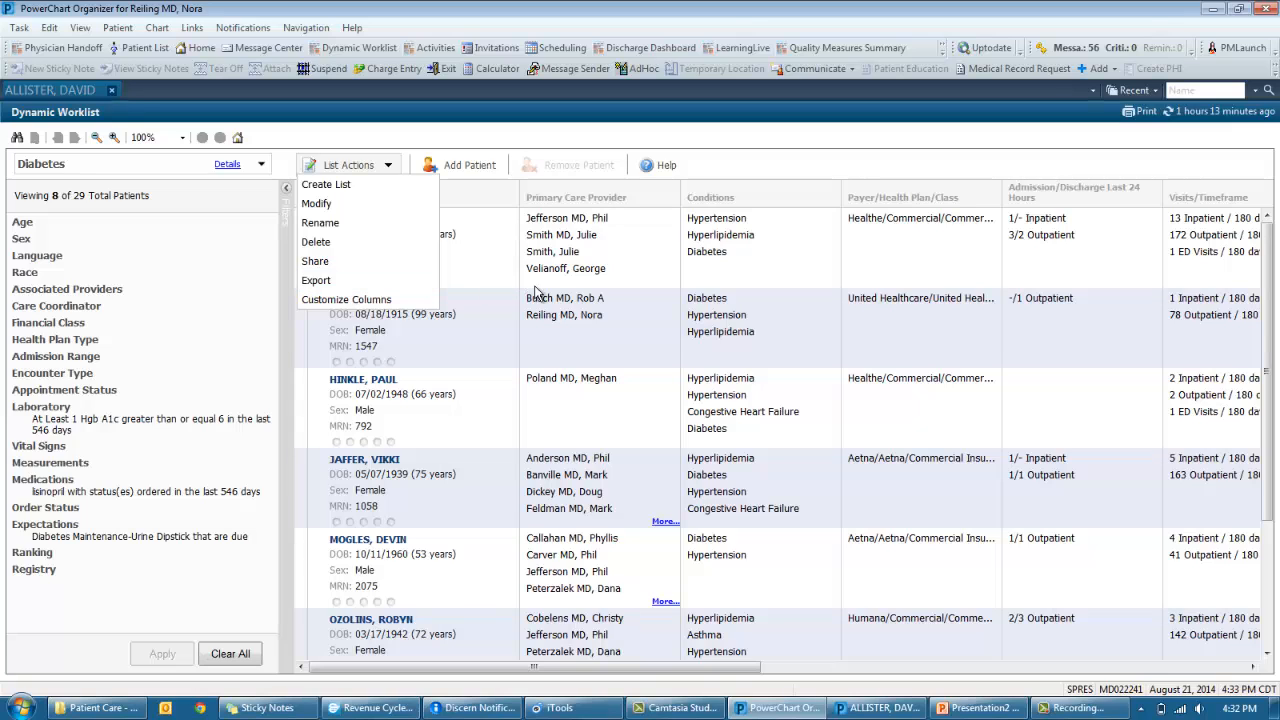
- Dismiss List Actions and open the first patient's chart to its 12 Recommendations
click(364, 166)
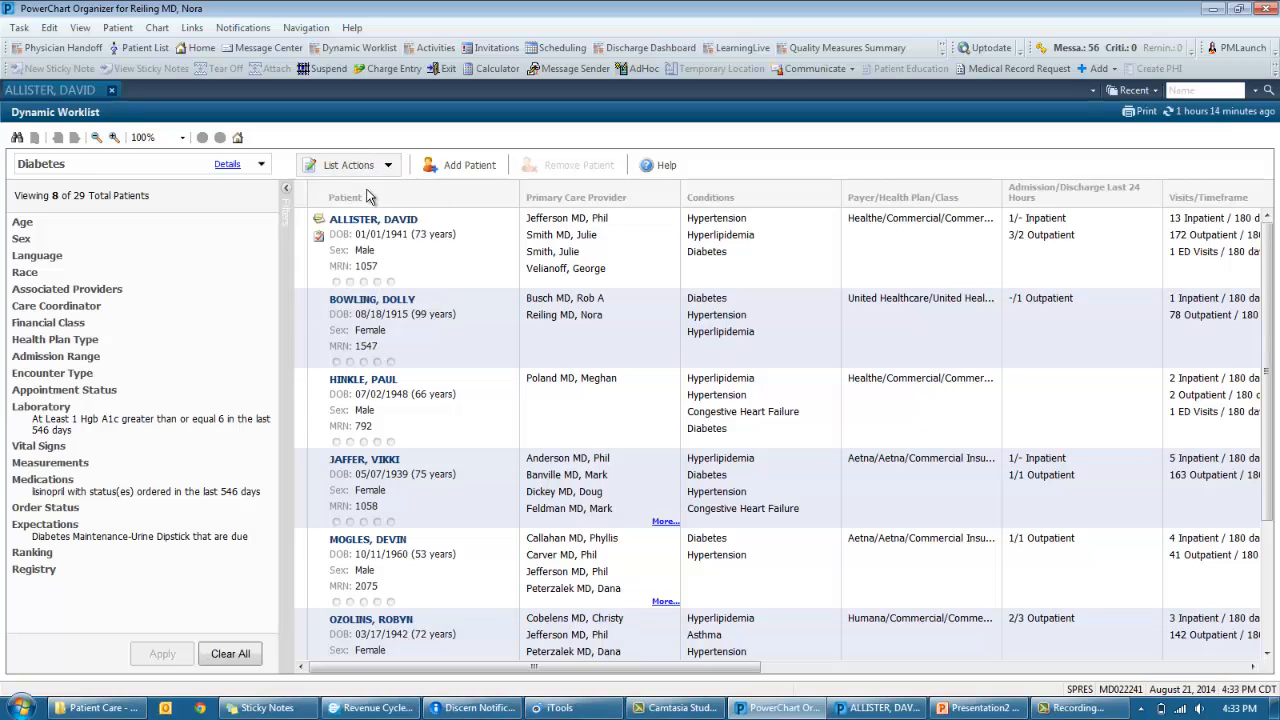
click(372, 220)
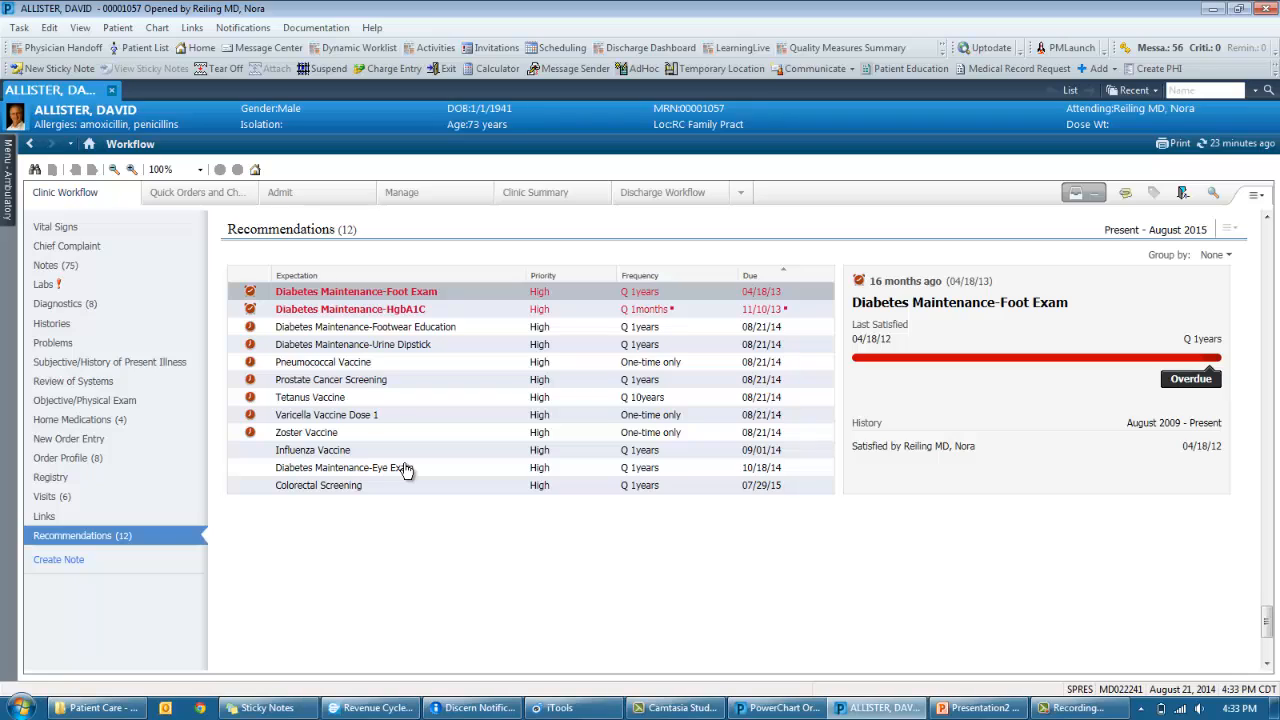
- Review the HgbA1C, Footwear Education, Urine Dipstick and Pneumococcal expectations, then close the chart for Revenue Cycle
click(417, 312)
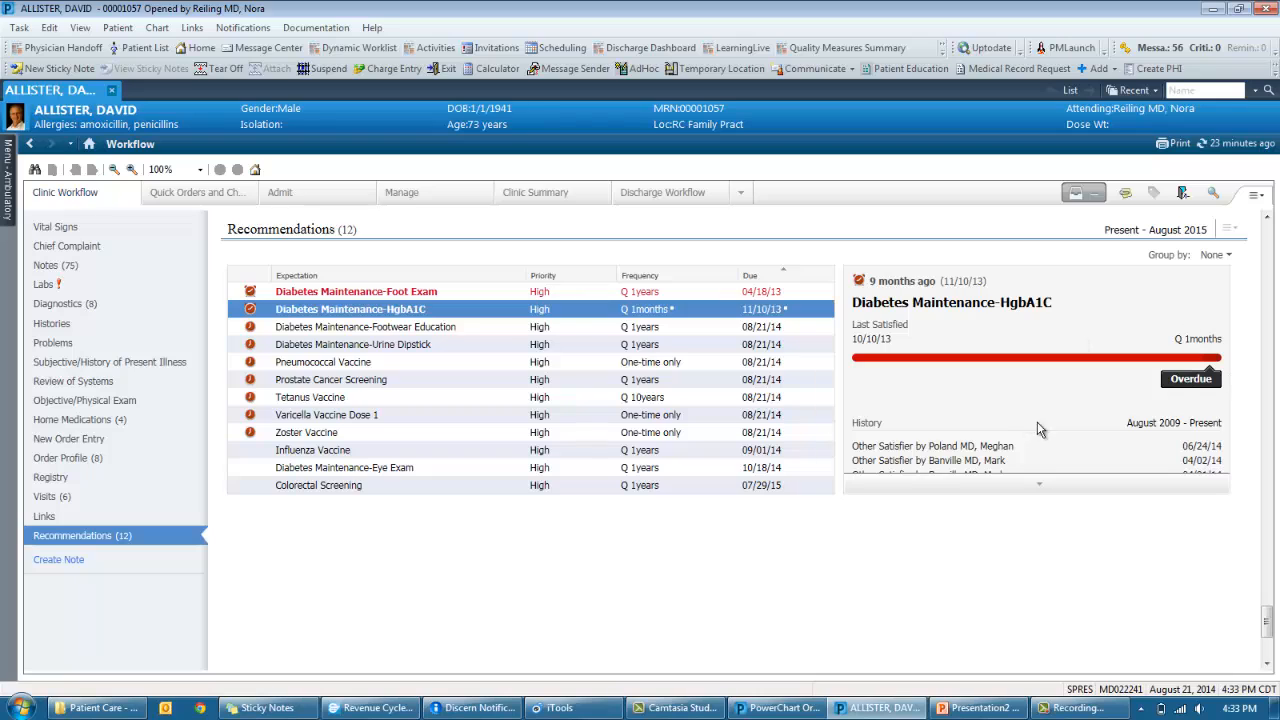
click(1038, 486)
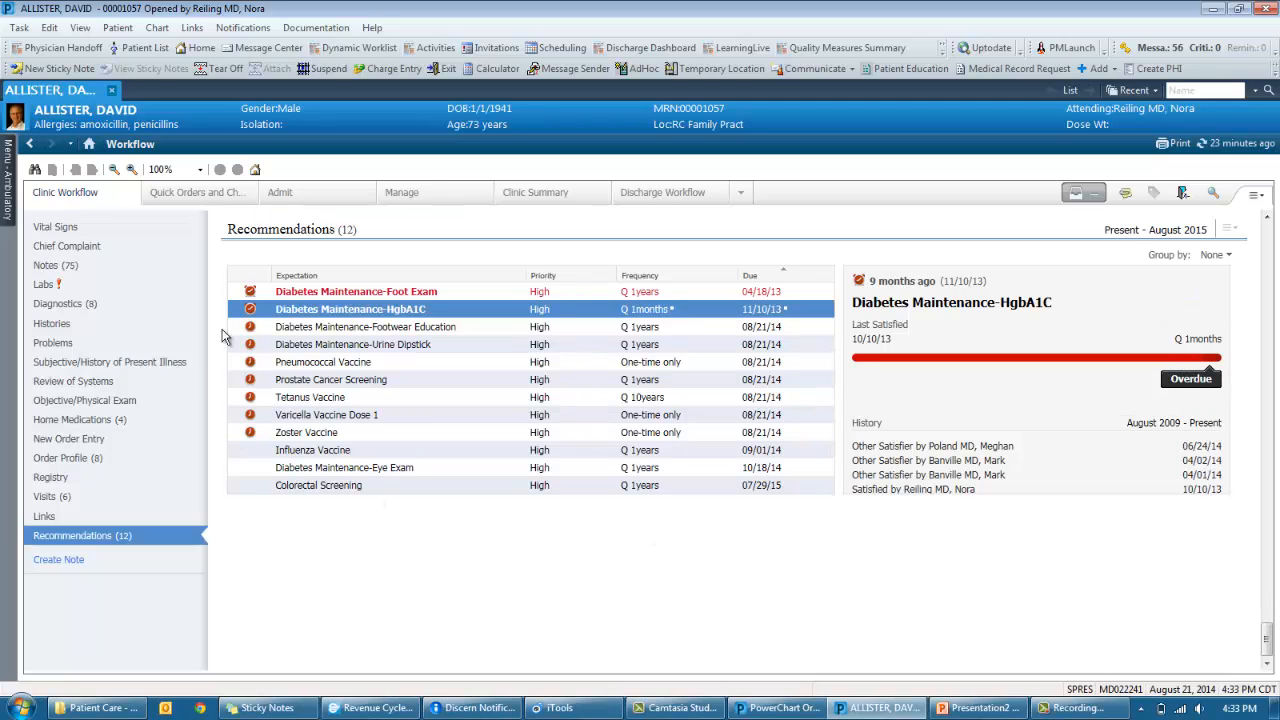
click(312, 328)
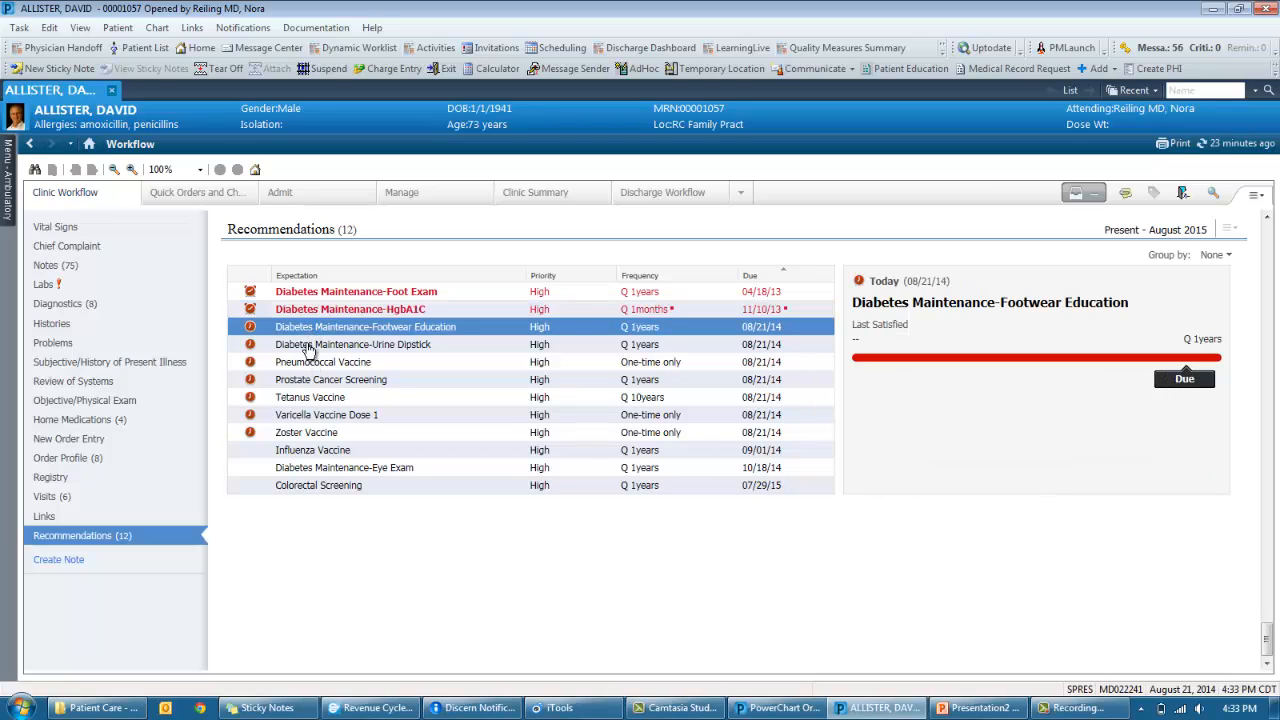
click(308, 347)
click(308, 366)
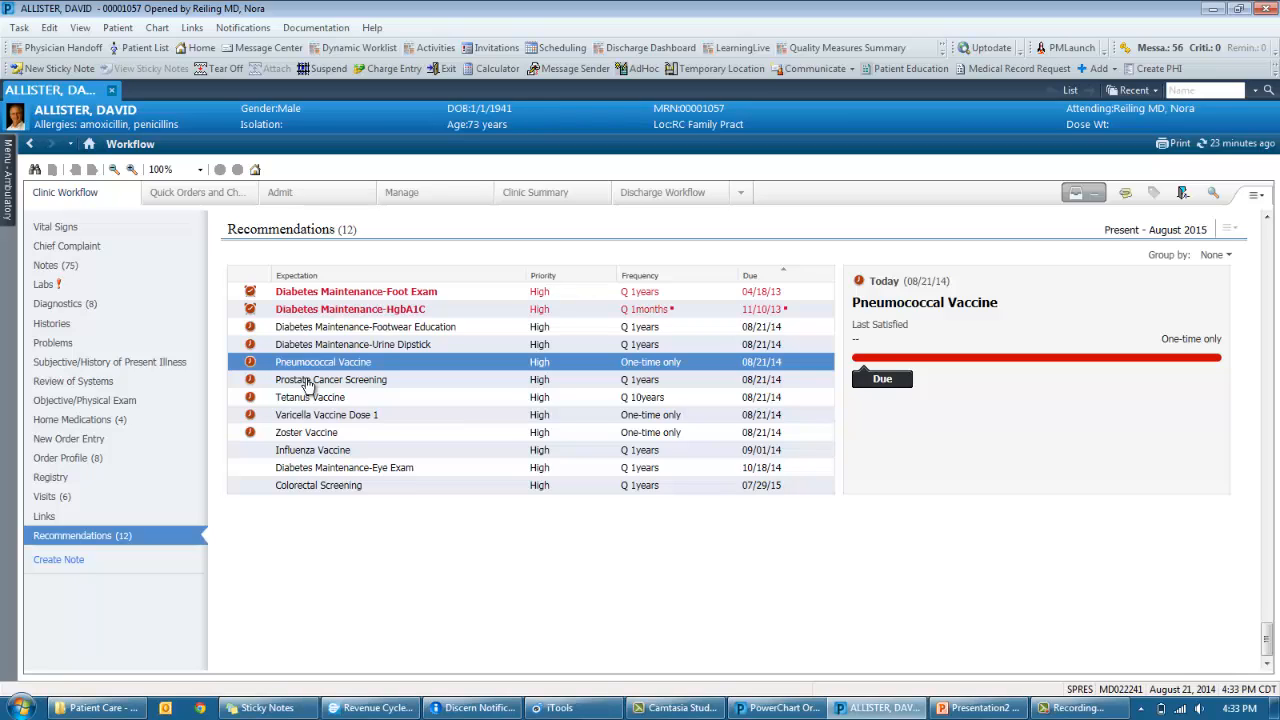
click(113, 92)
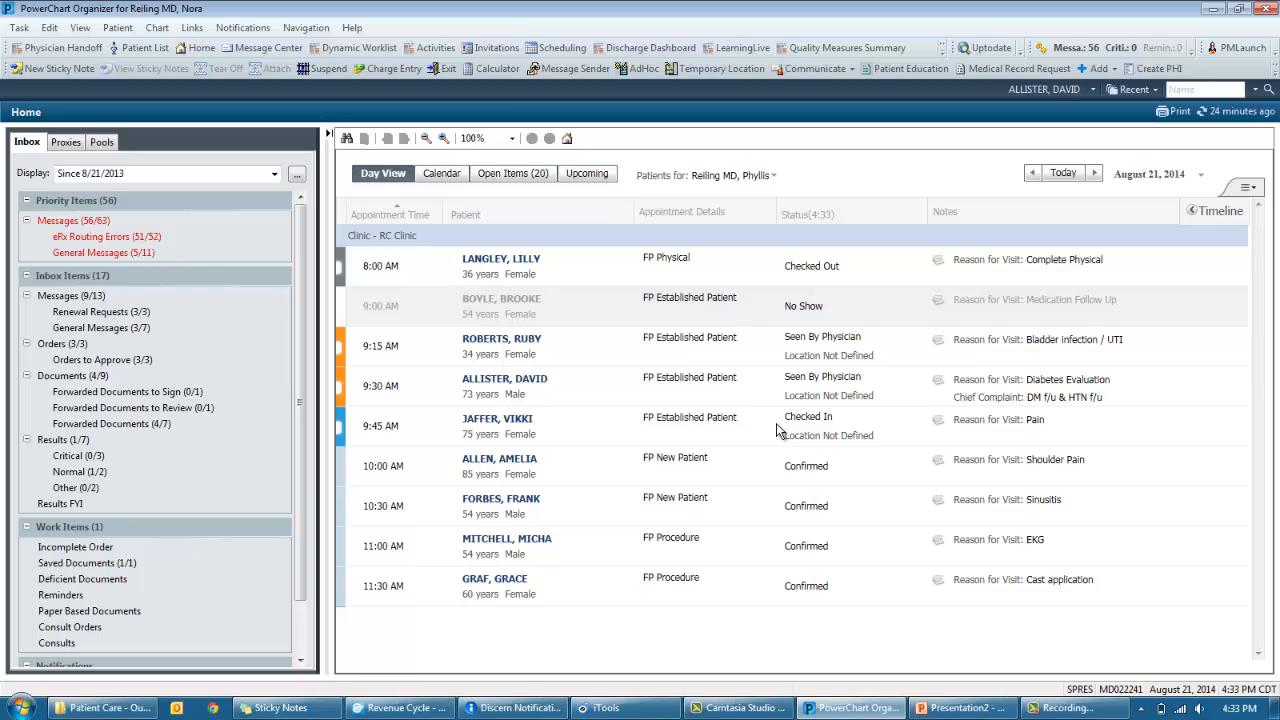
click(400, 708)
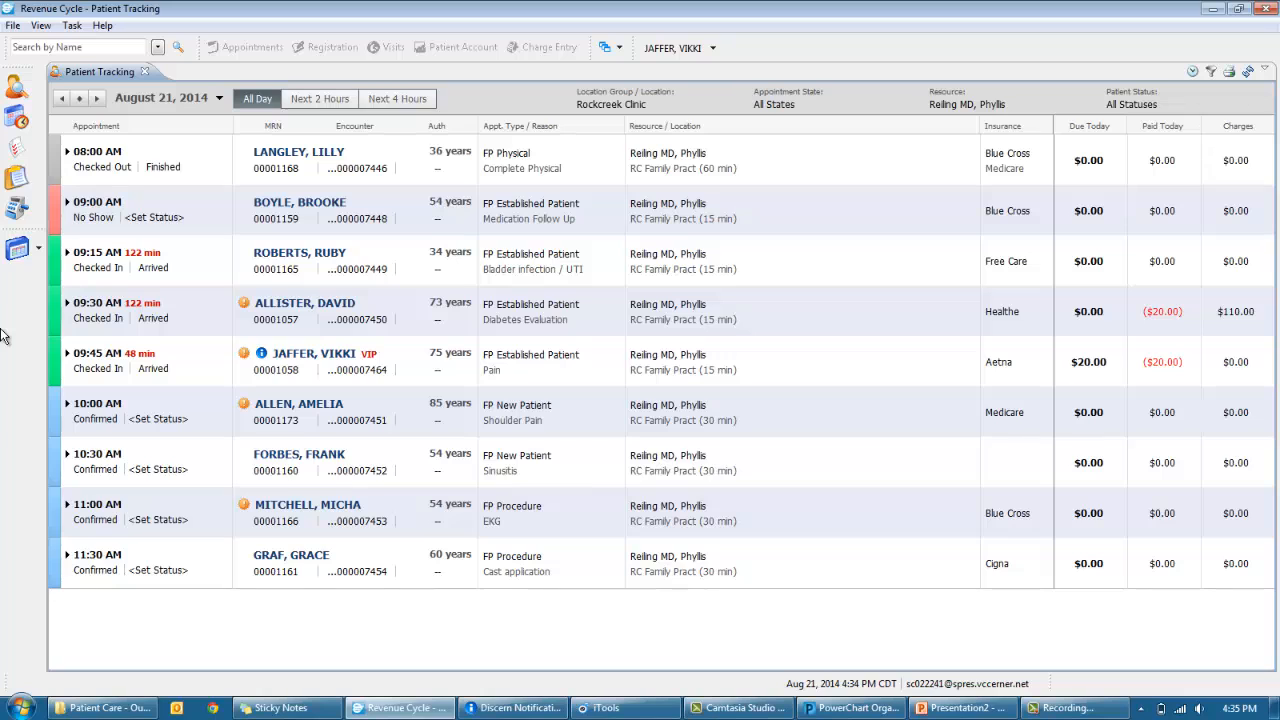
- Check out the 9:30 diabetes evaluation patient
click(67, 303)
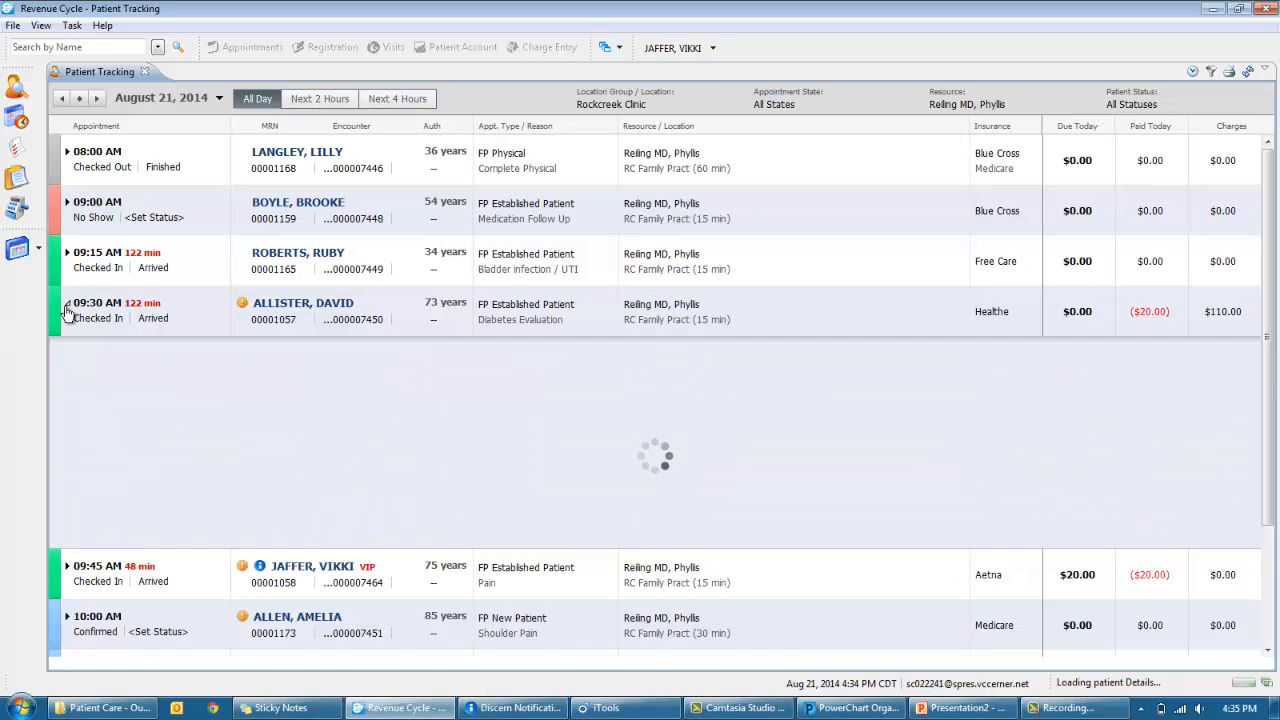
click(96, 318)
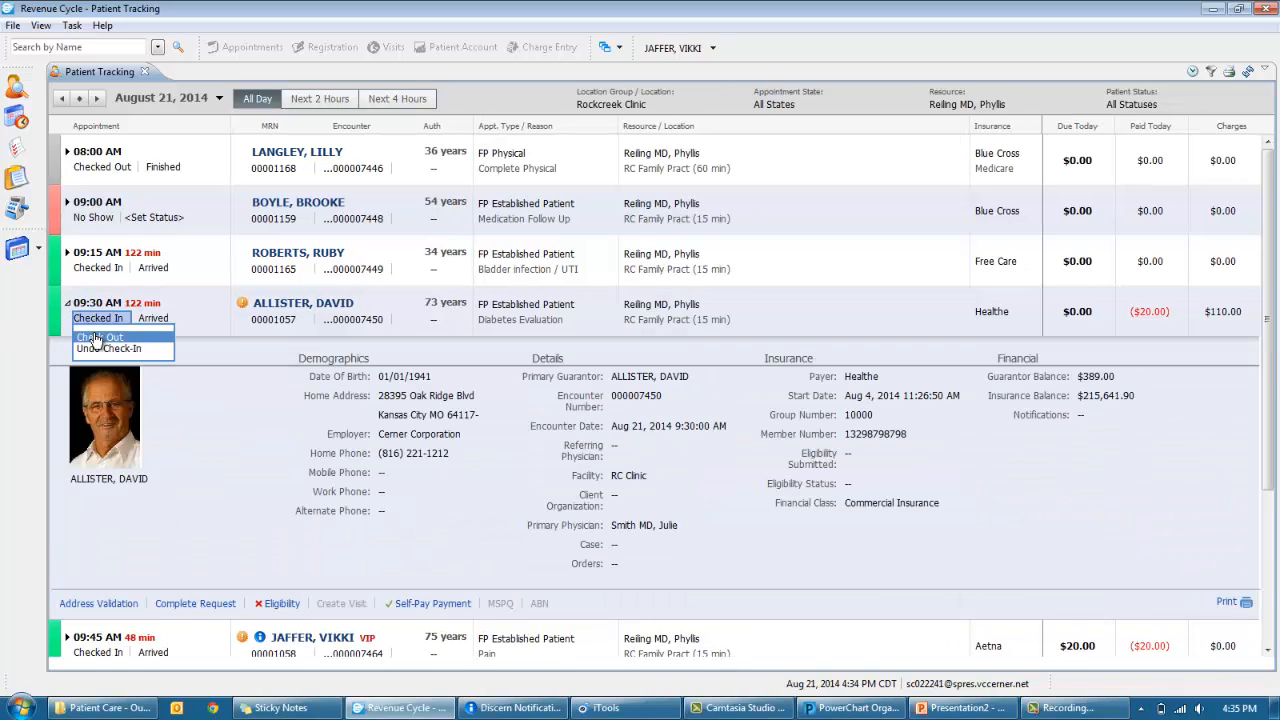
click(96, 338)
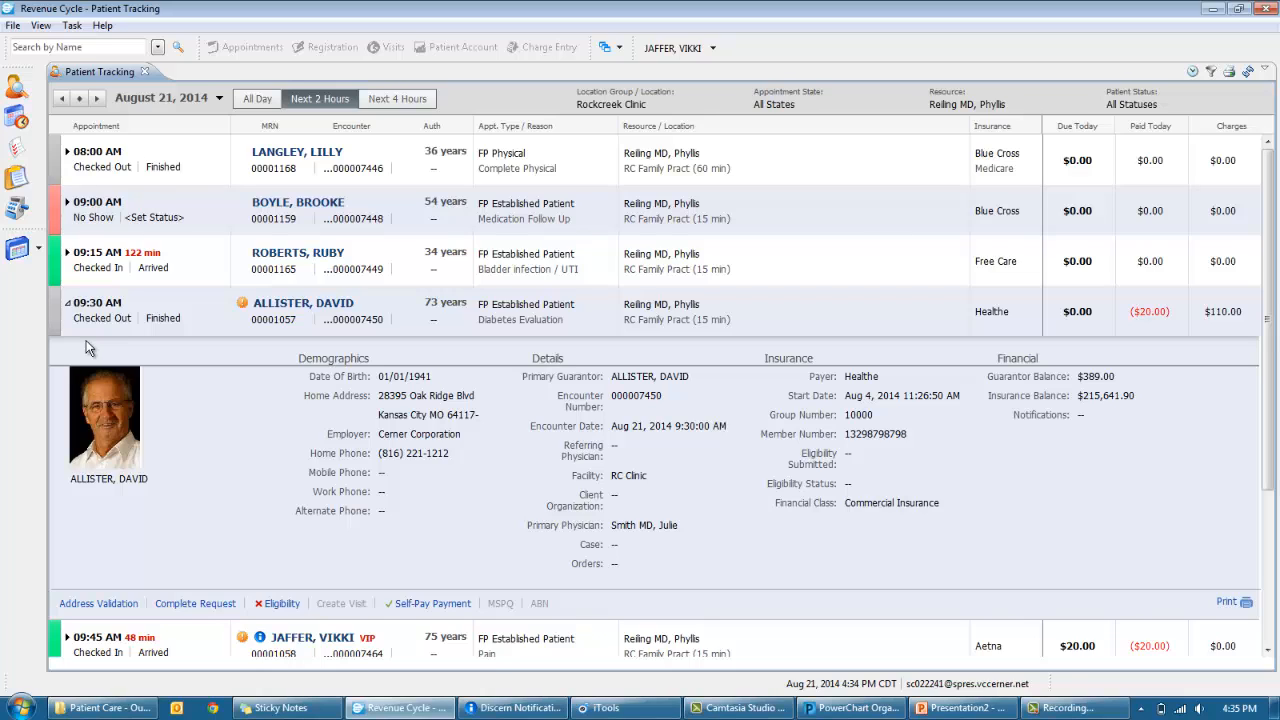
- Open the patient's future appointment requests, expand the 08/21 follow-up, and open their Appointments page
click(242, 304)
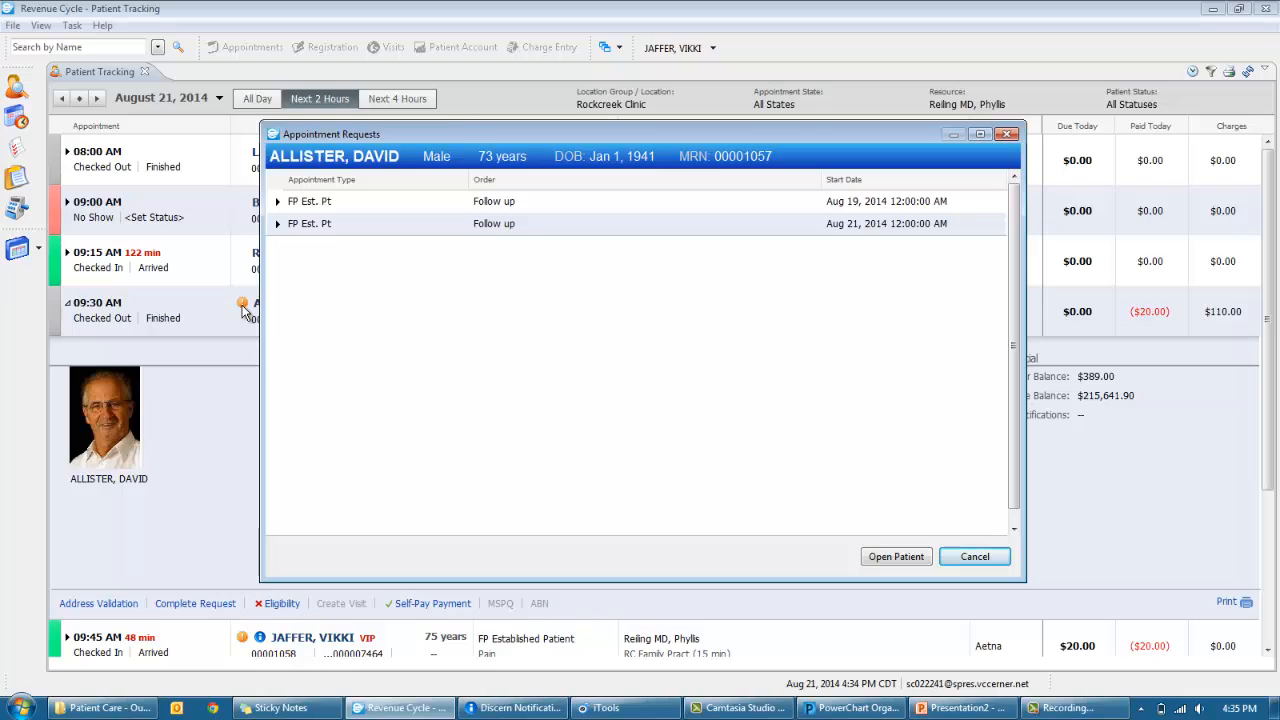
click(279, 227)
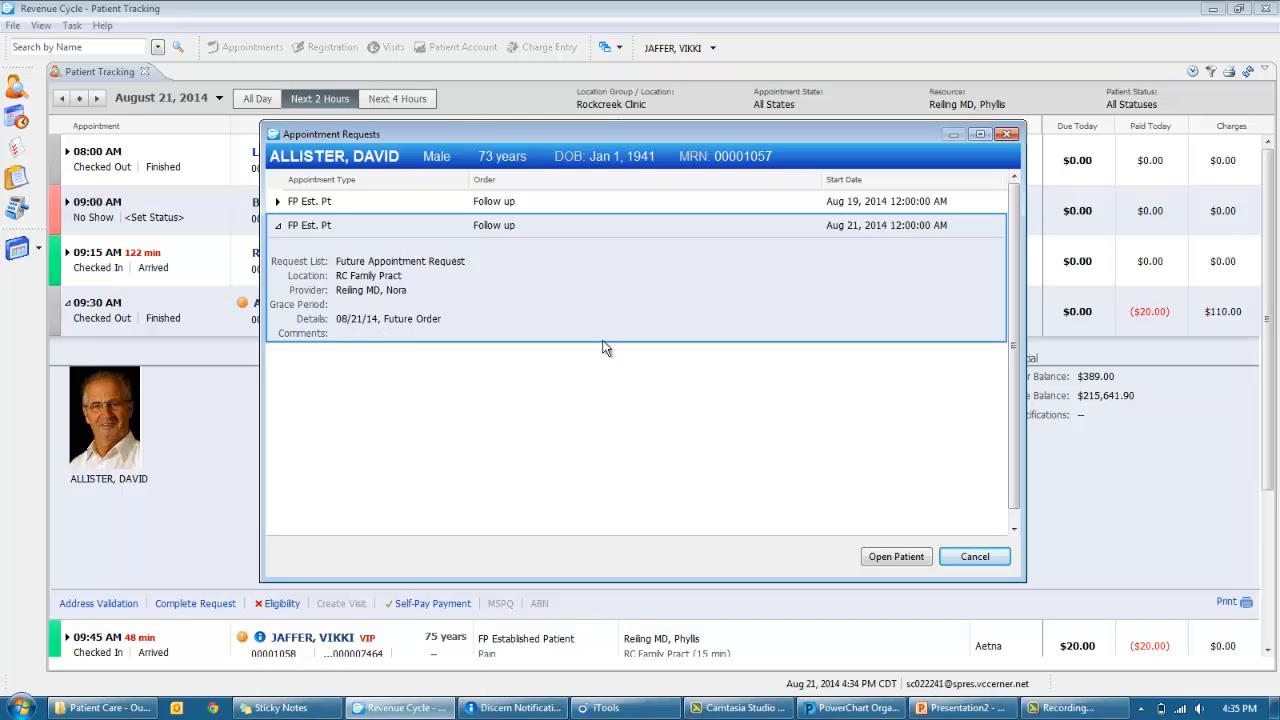
click(881, 557)
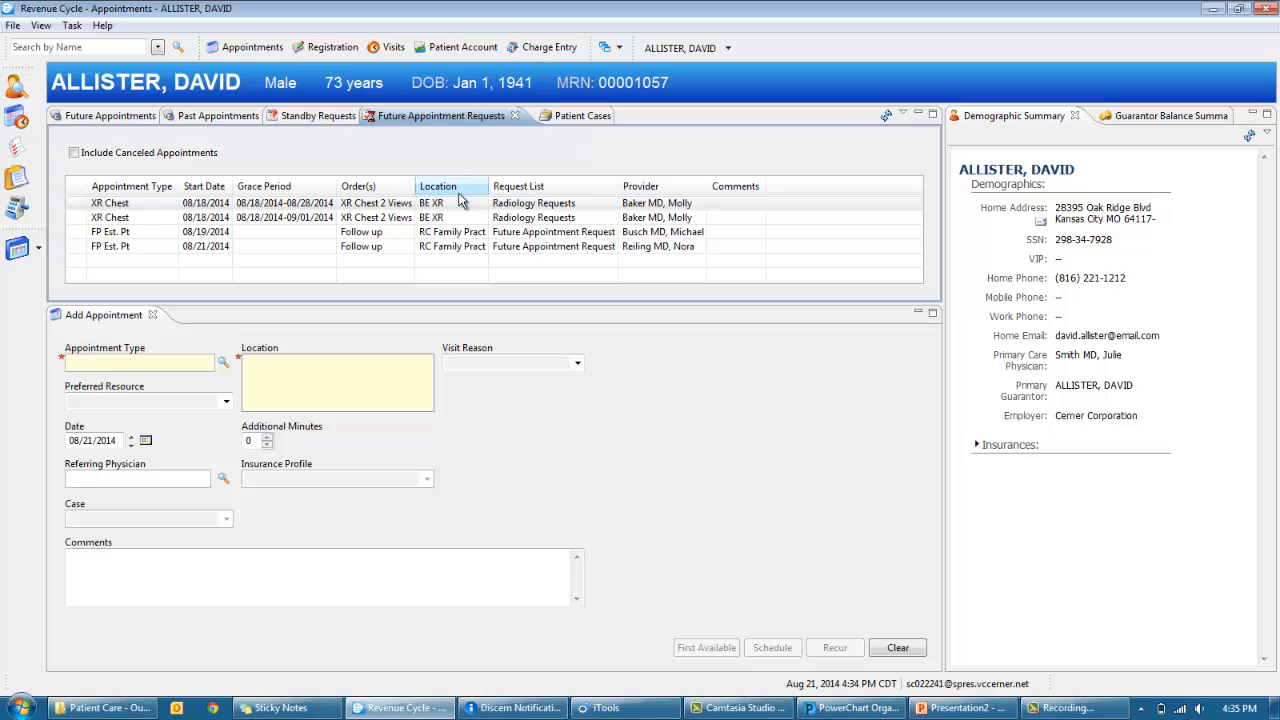
- Preview first-available slots for the 08/21 FP Est. Pt request, cancel and clear, then return to Patient Tracking
click(458, 252)
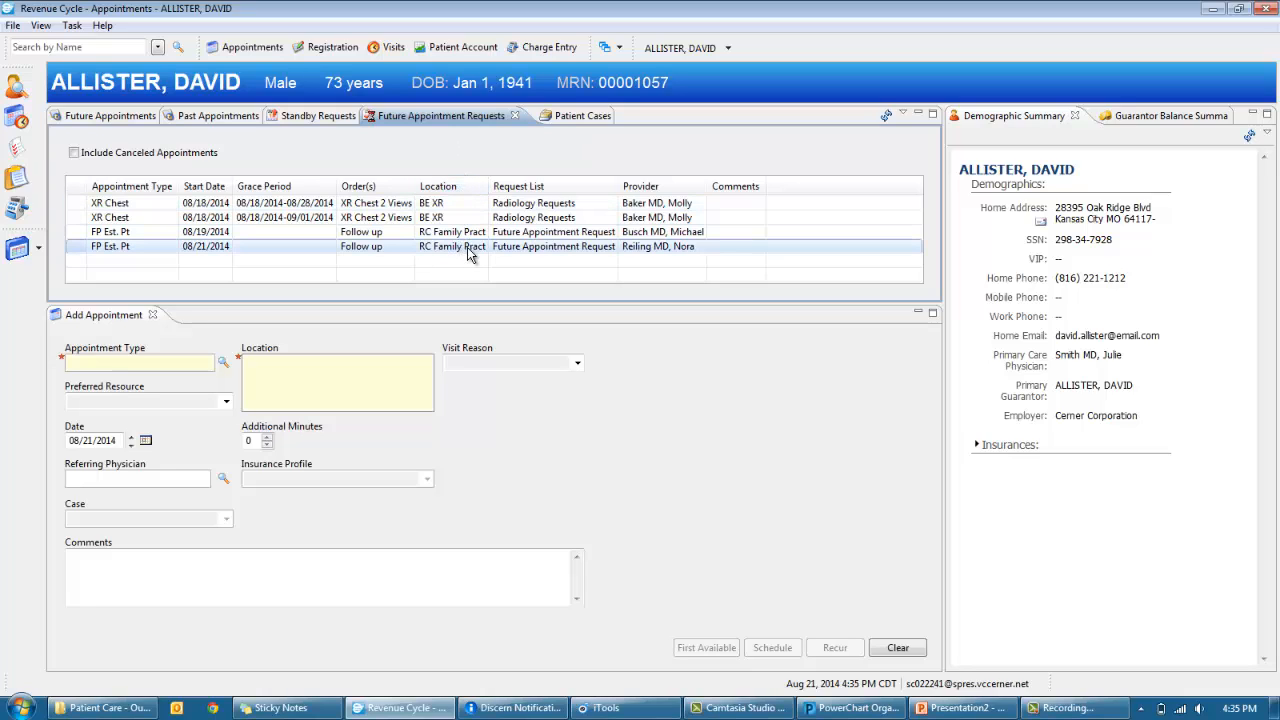
right_click(474, 252)
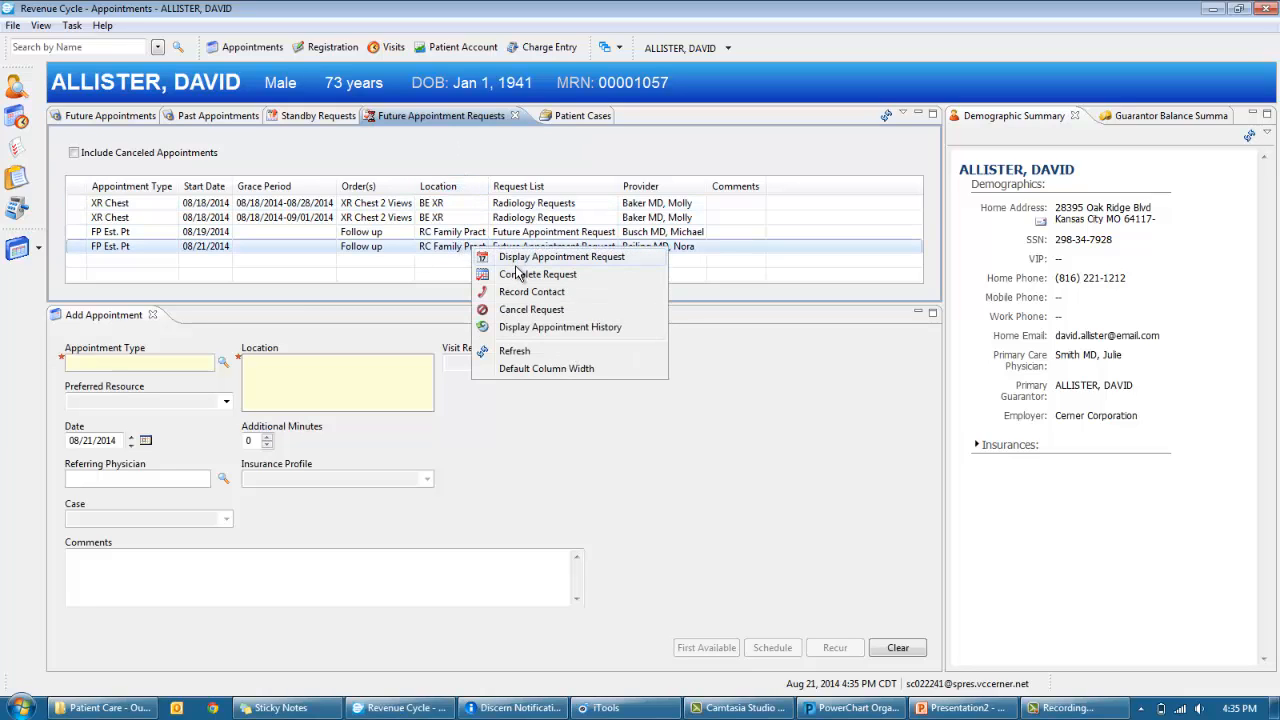
click(516, 272)
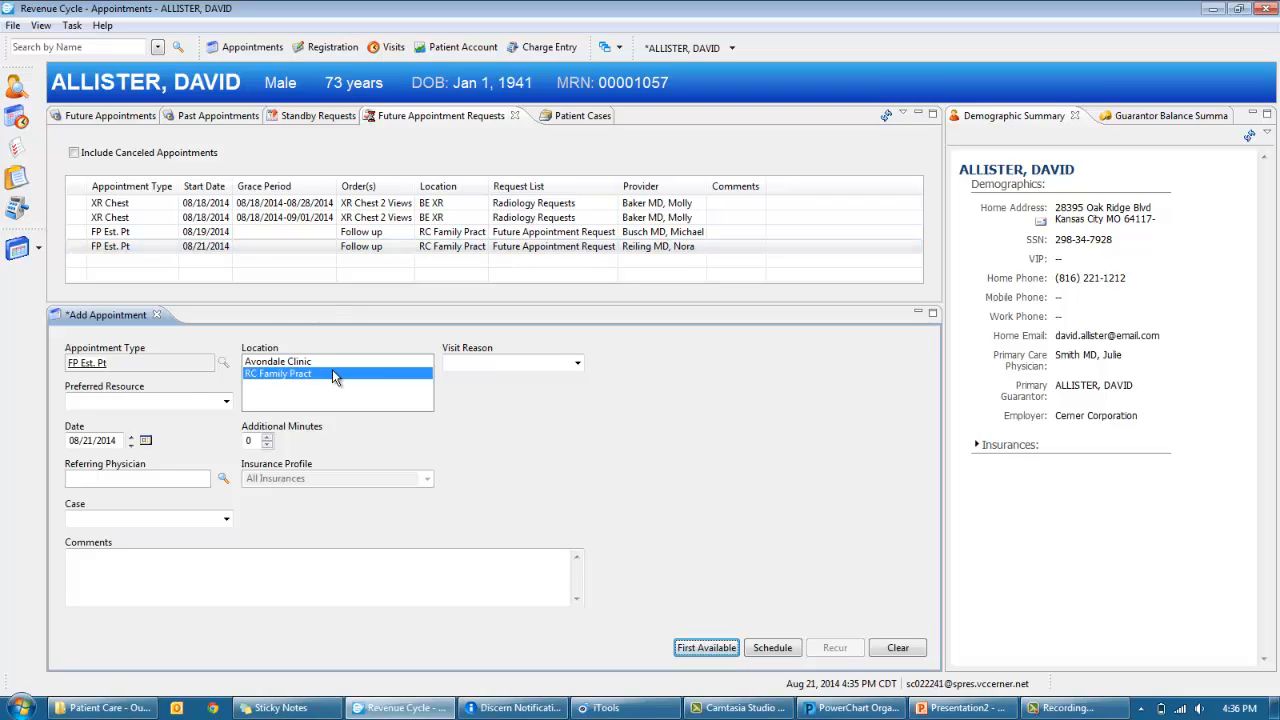
click(690, 648)
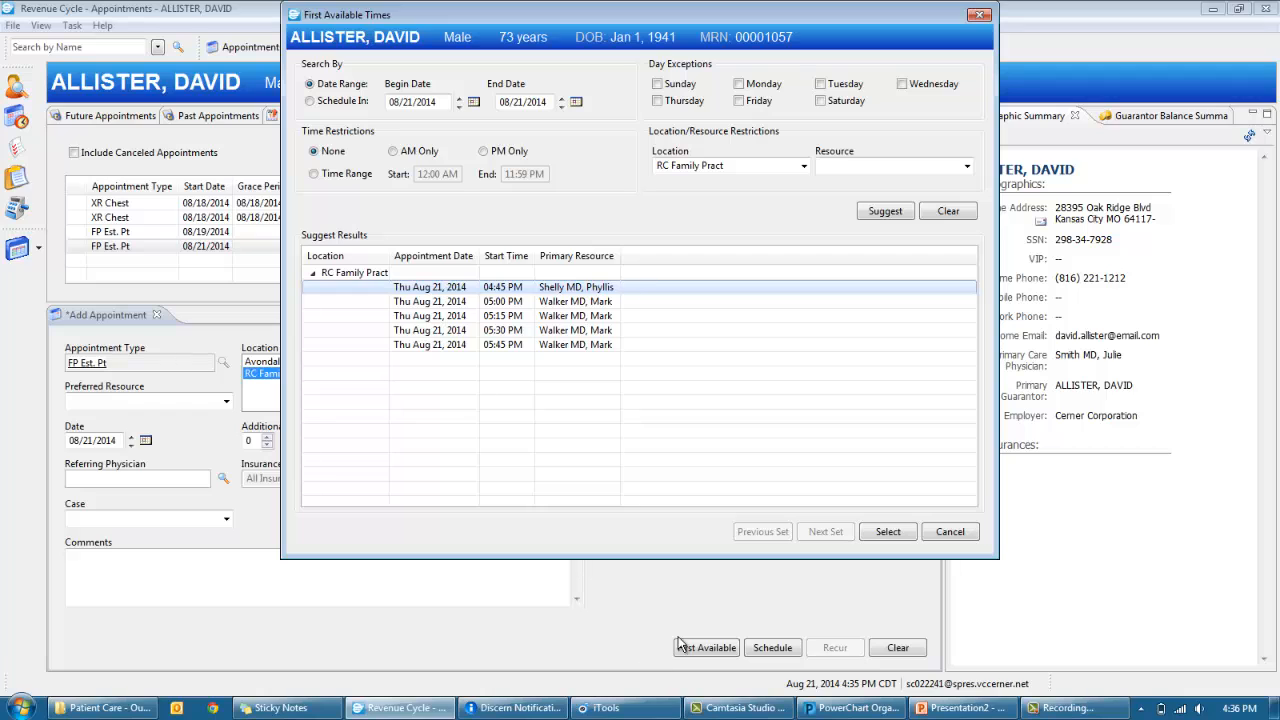
click(950, 531)
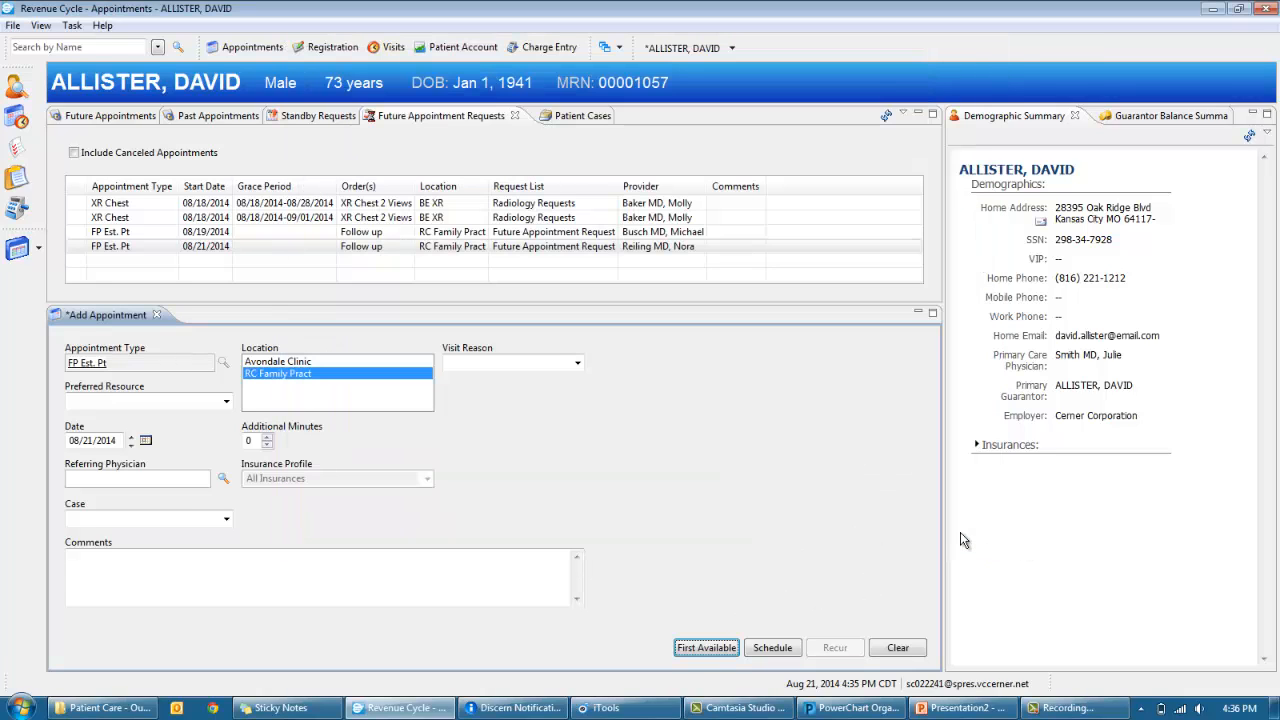
click(910, 651)
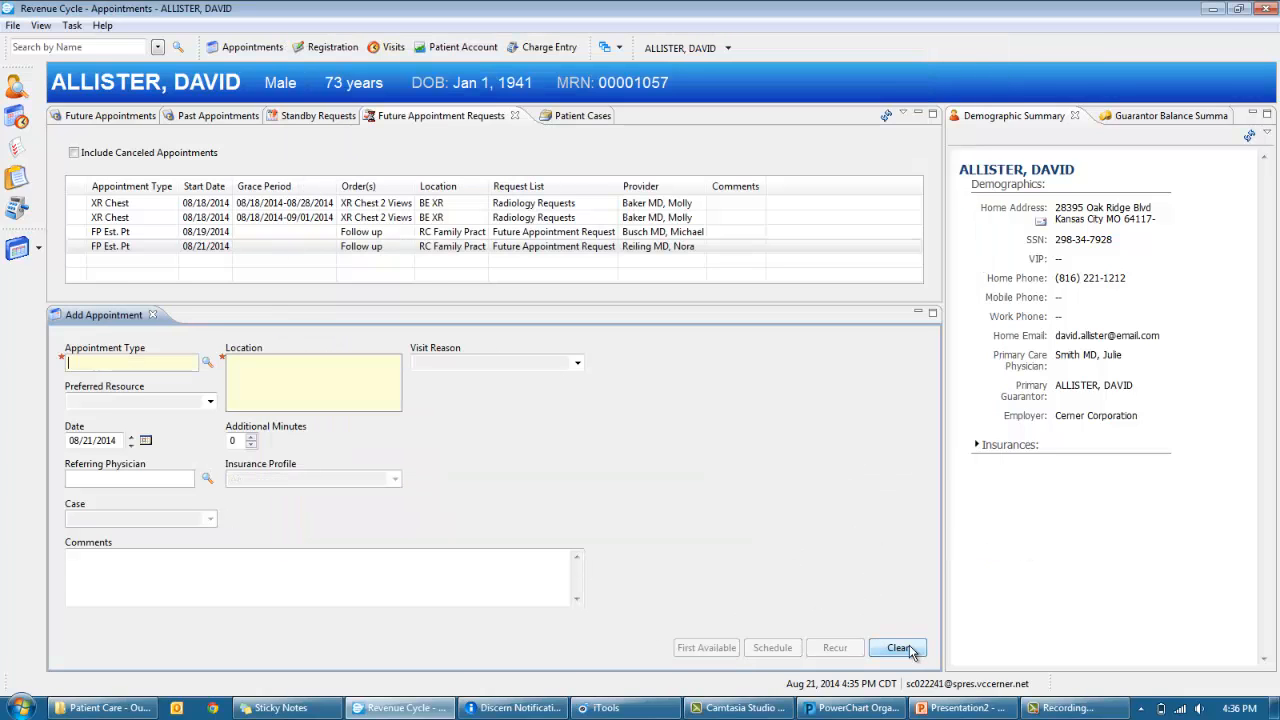
click(12, 88)
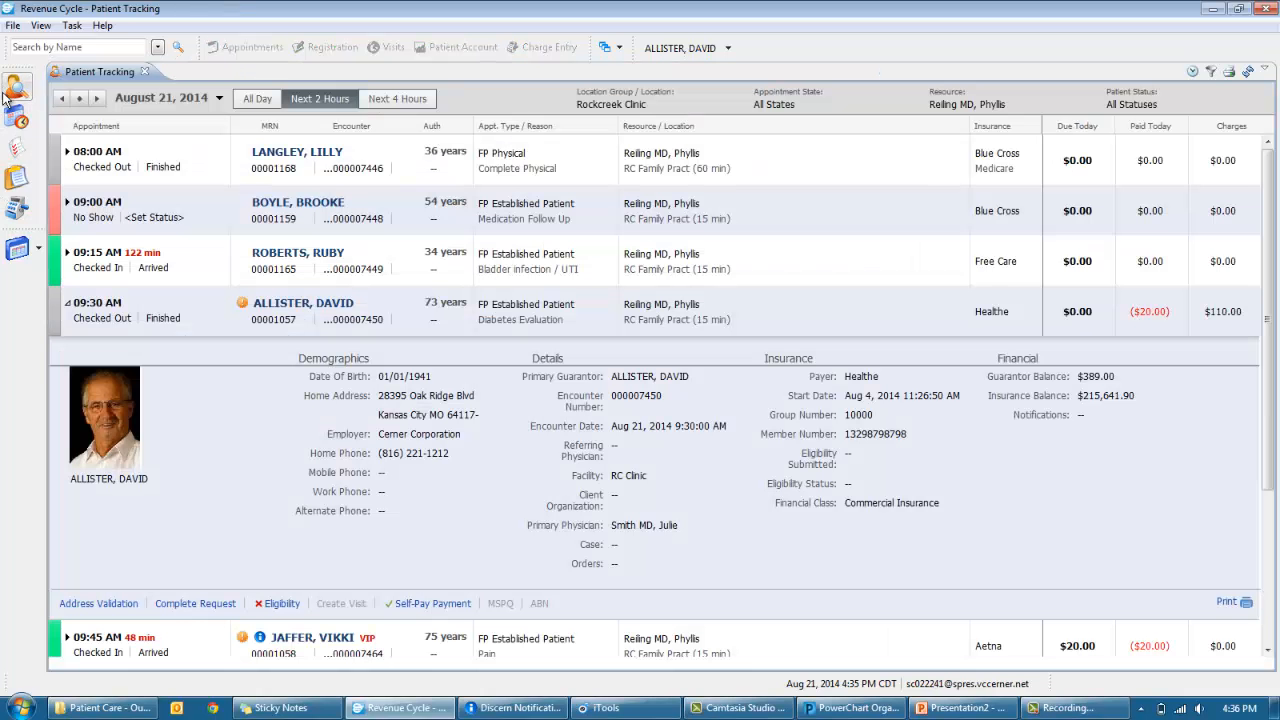
- Complete the patient's request from the Future Appointment Requests work queue, then open encounter 7450's Visit Details
click(22, 152)
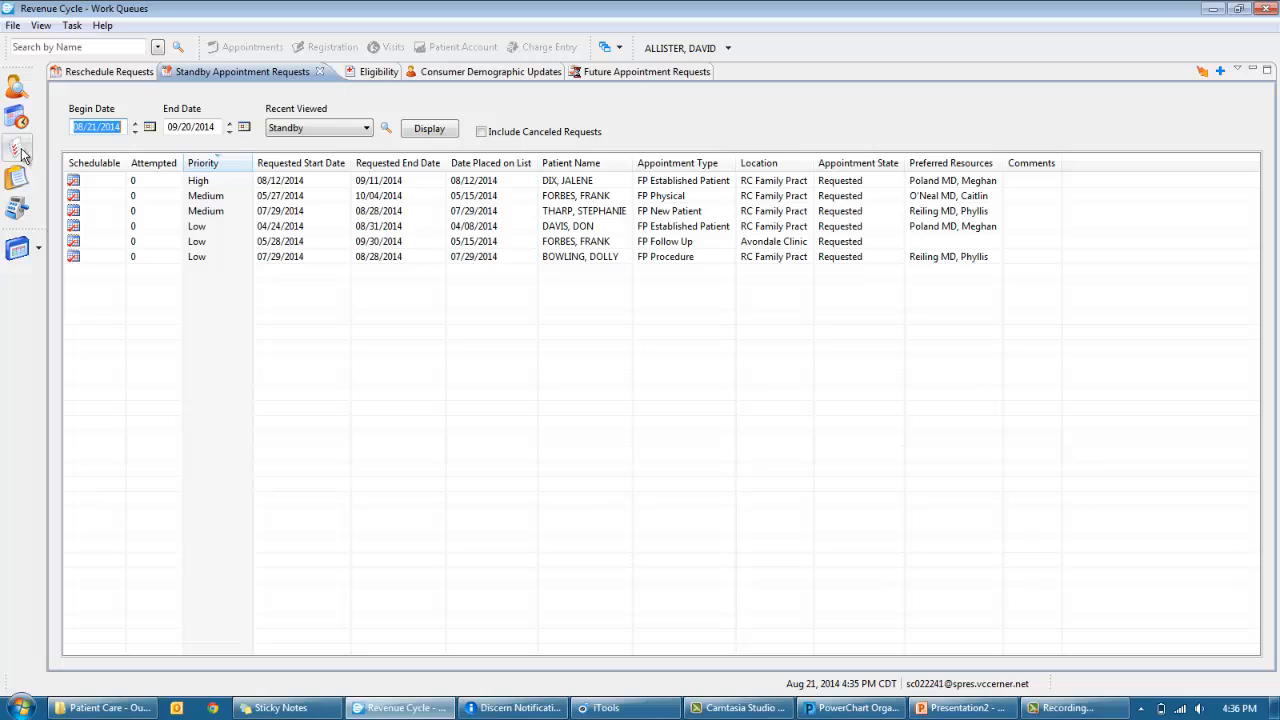
click(635, 73)
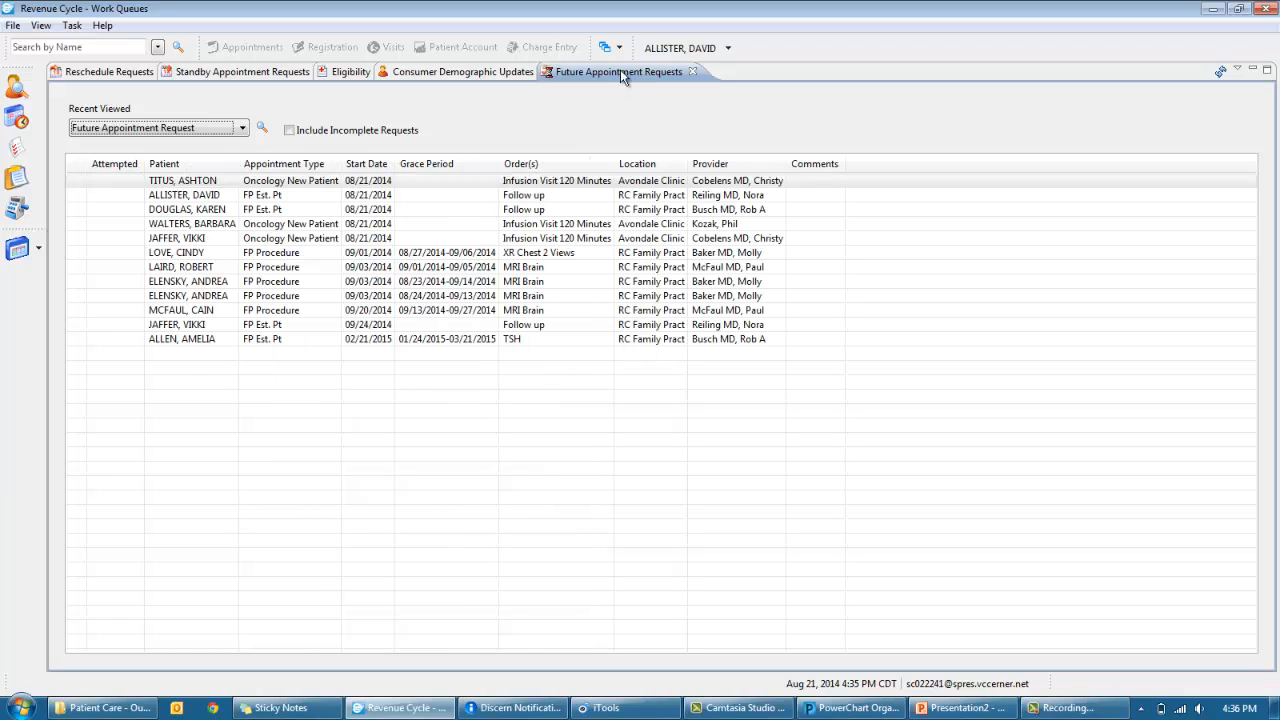
click(291, 200)
right_click(594, 198)
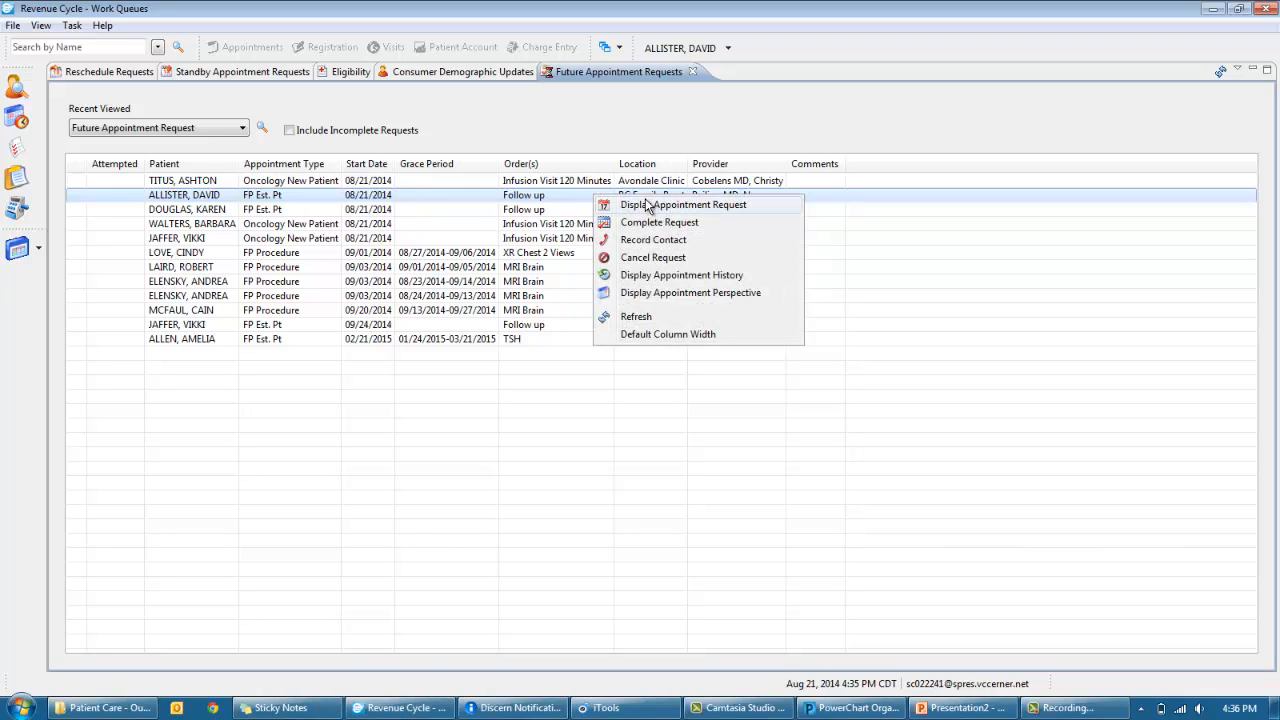
click(648, 224)
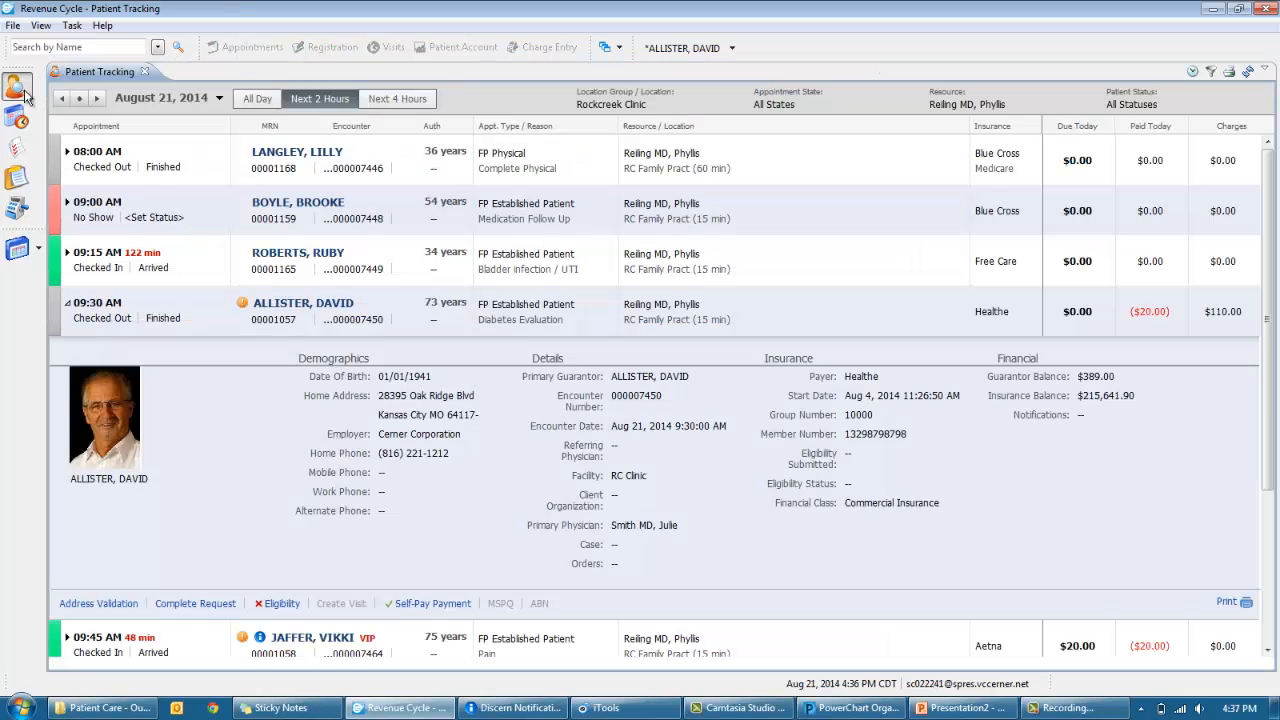
click(24, 89)
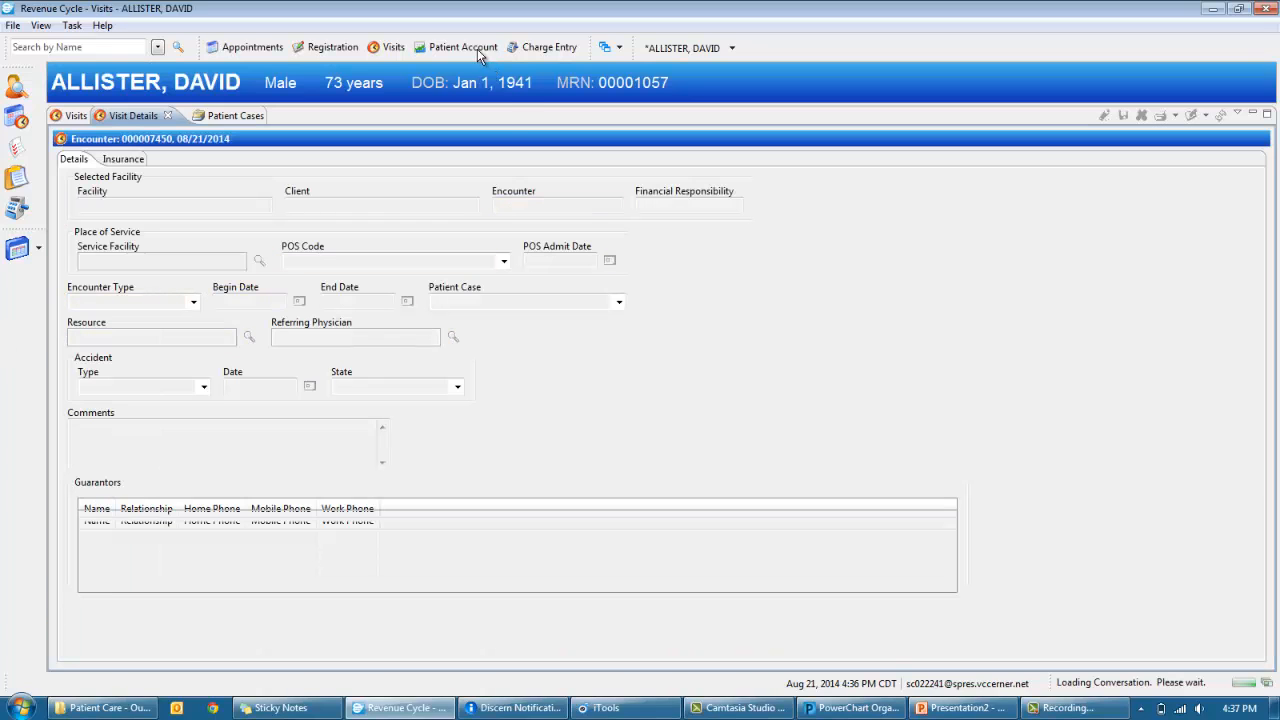
- Open the patient account for encounter 7450, switching between the Patient Accounts and Encounters tabs
click(477, 49)
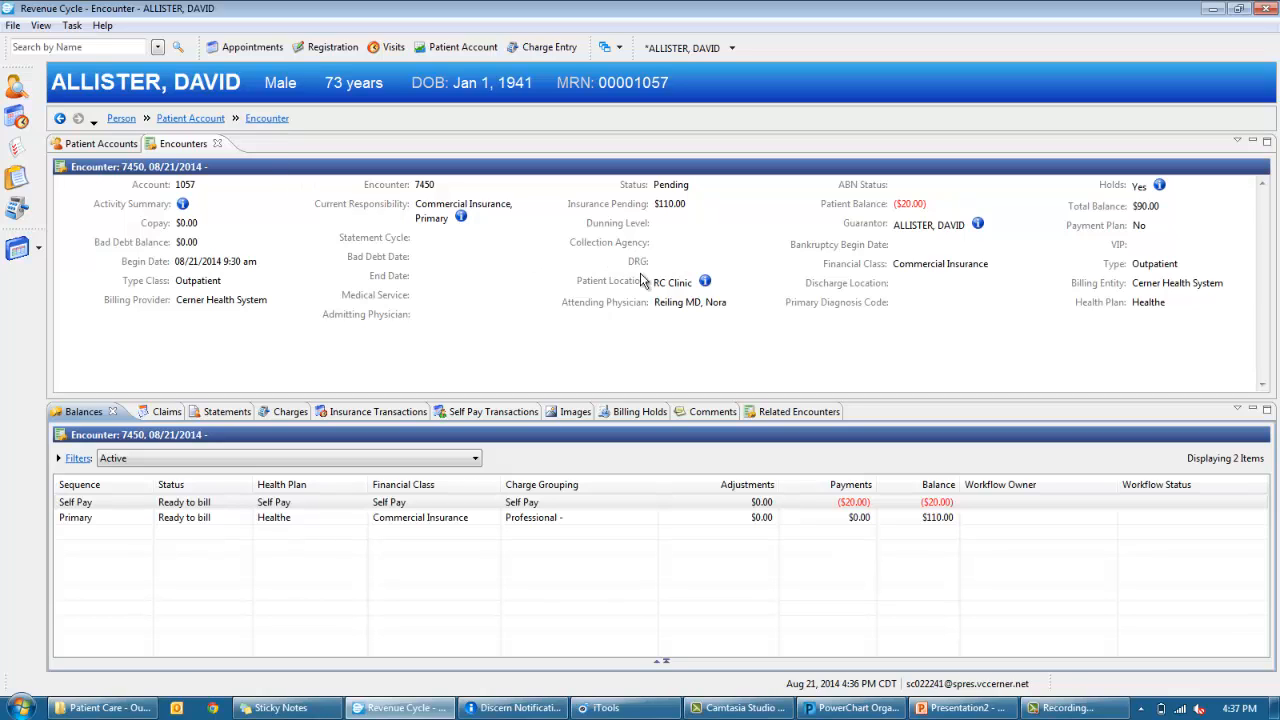
click(93, 146)
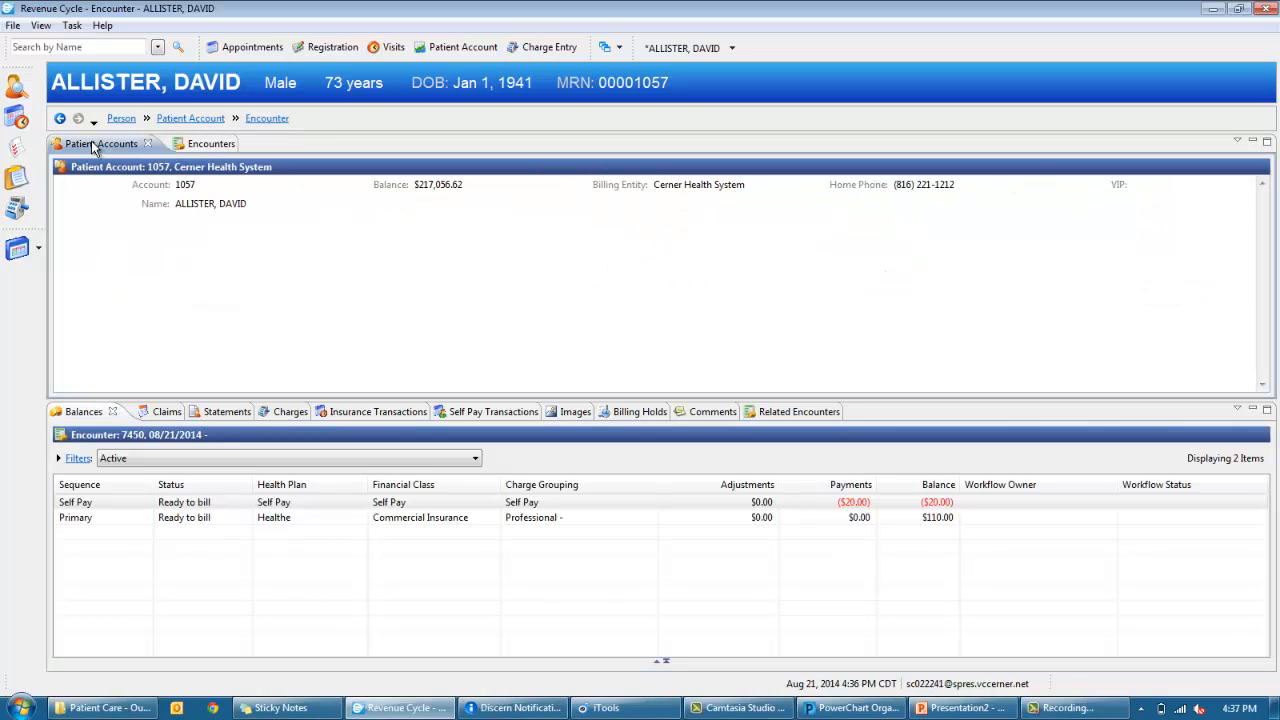
click(201, 145)
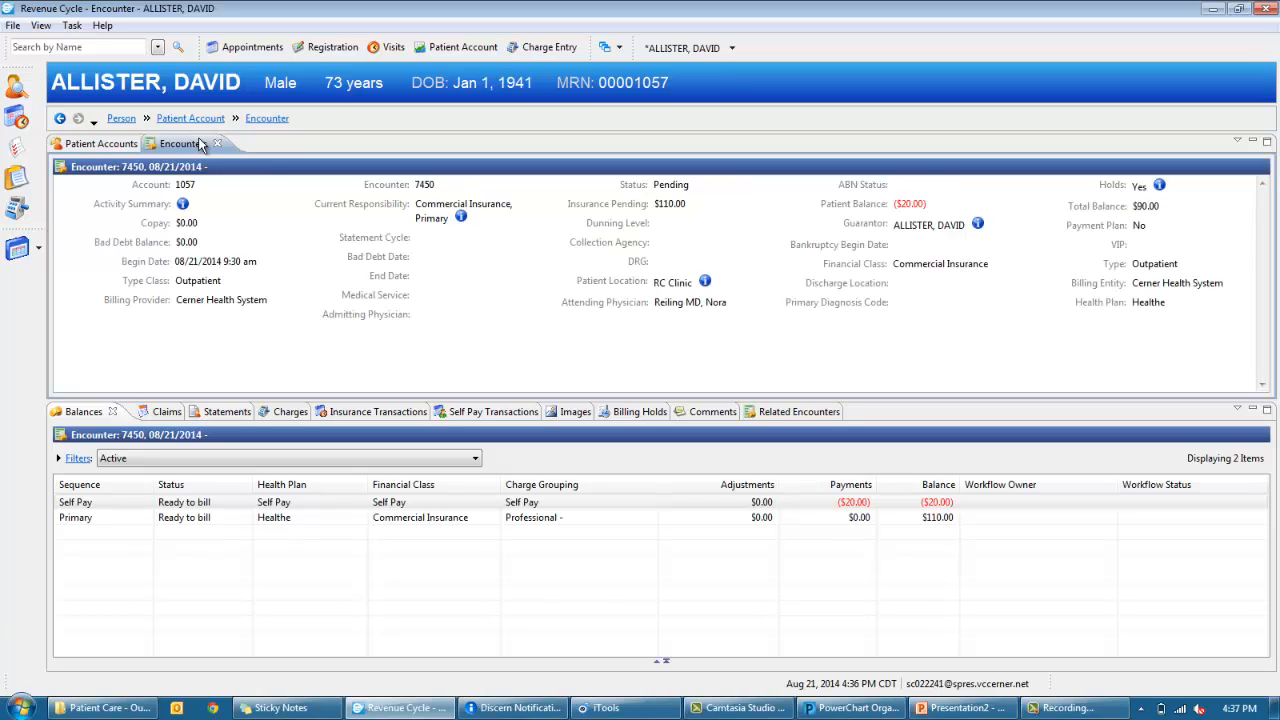
- Show the $110.00 Office Visit Level 4 charge, then the Self Pay ($20.00) and Primary $110.00 balances
click(280, 414)
click(268, 503)
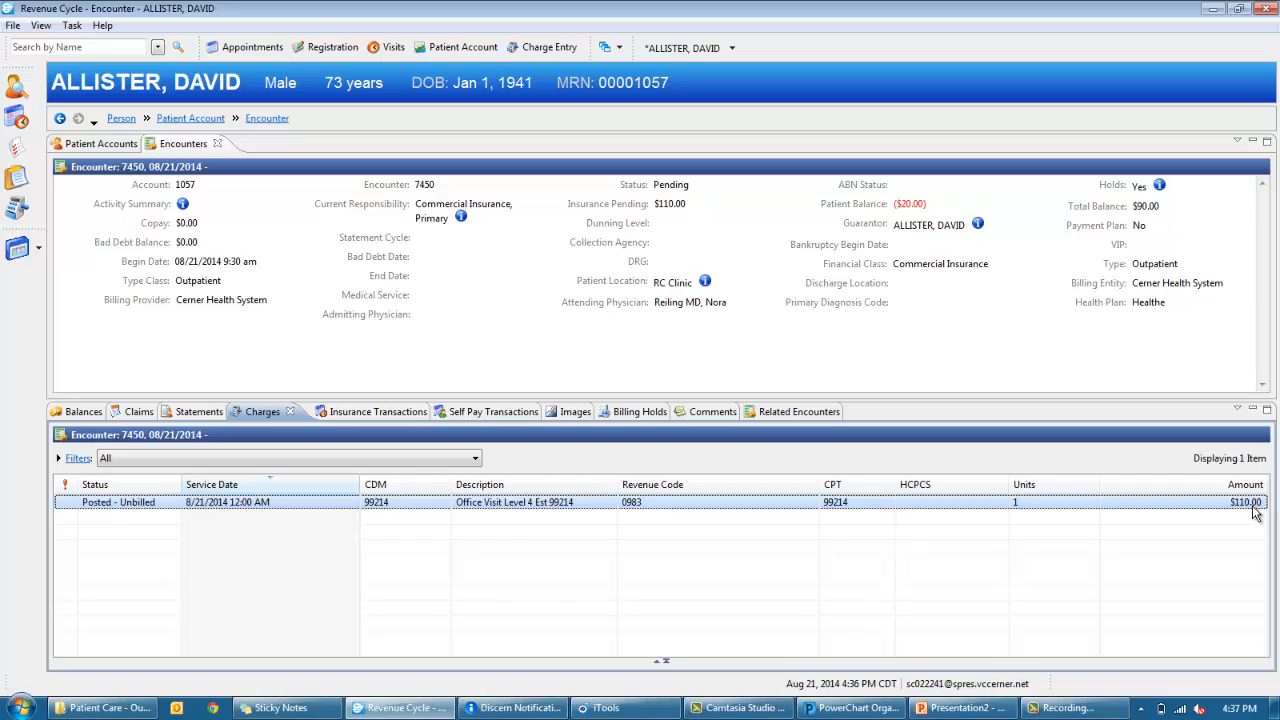
click(85, 413)
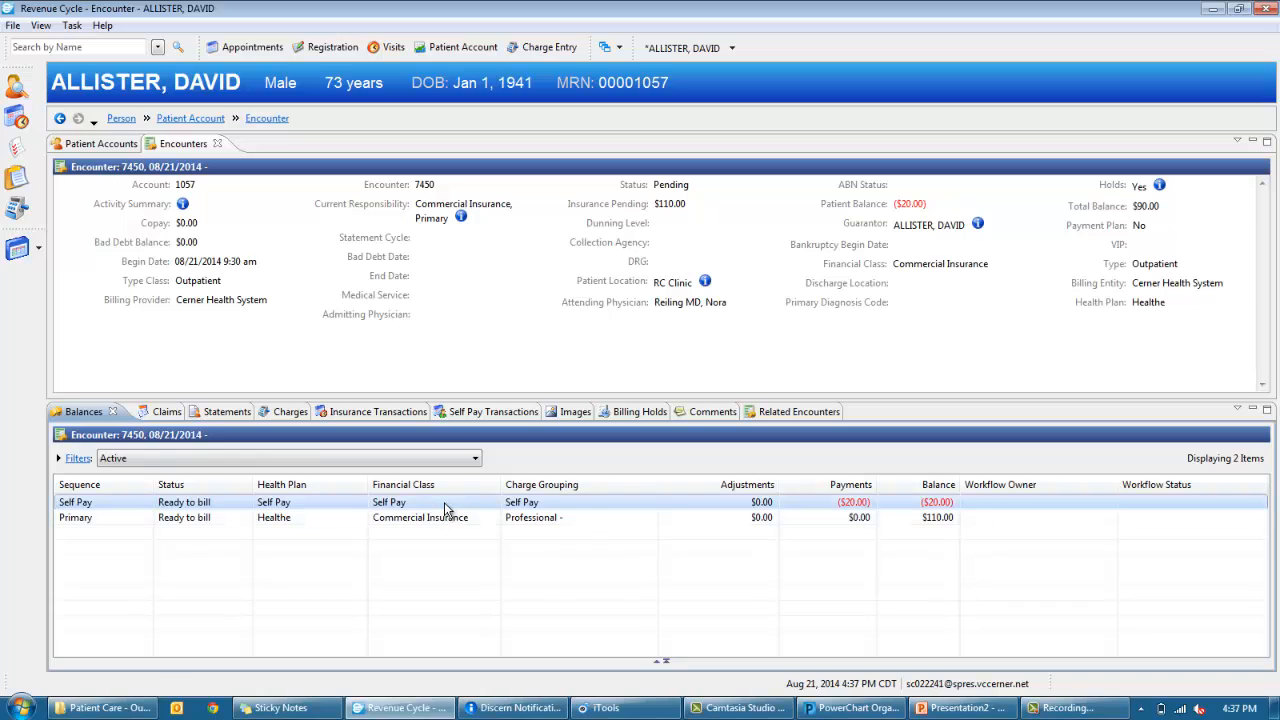
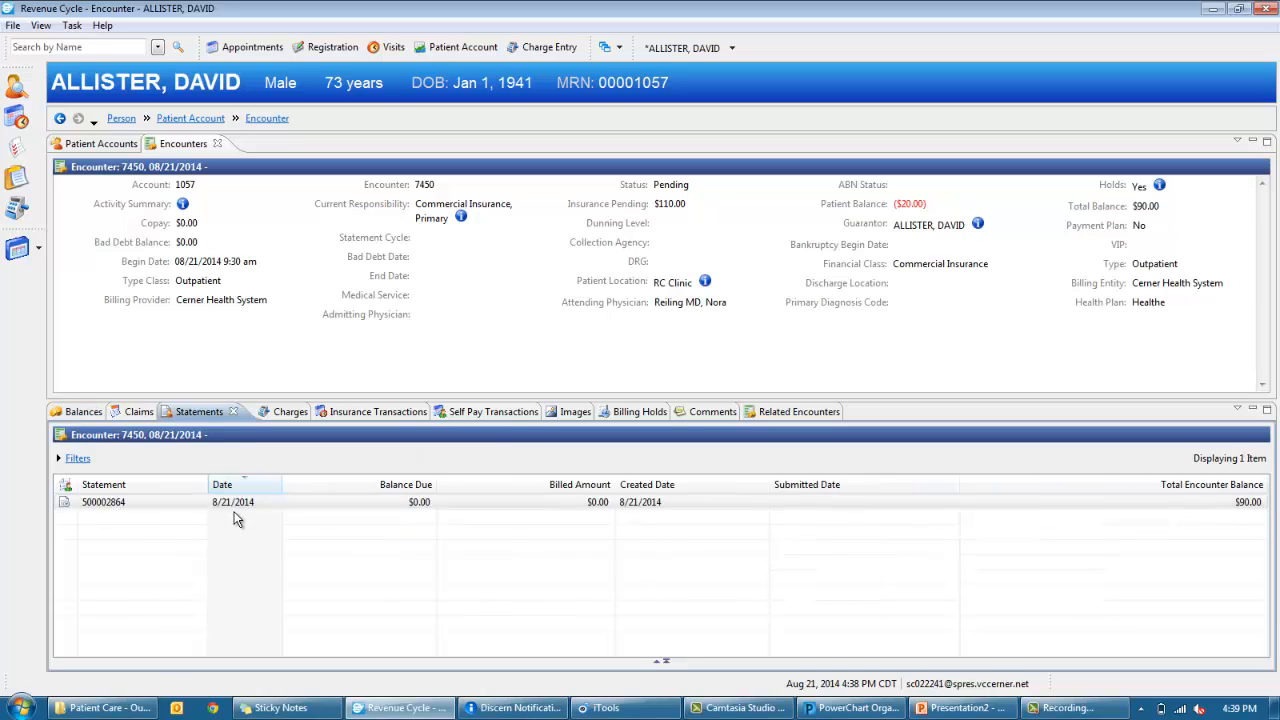
- Bring up the context menu for the 8/21/2014 statement in the encounter's Statements list
right_click(229, 502)
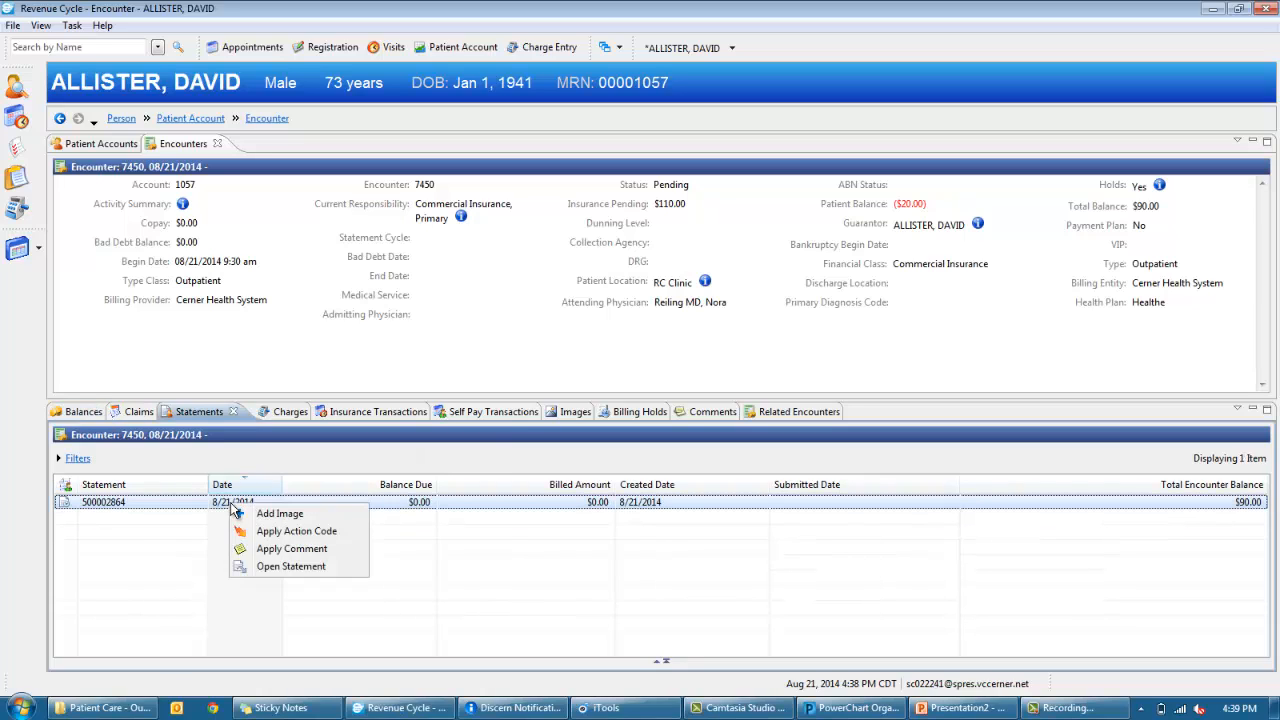
- Open the 8/21/2014 statement in a maximized Bill Record Browser, review it, then close it
click(285, 566)
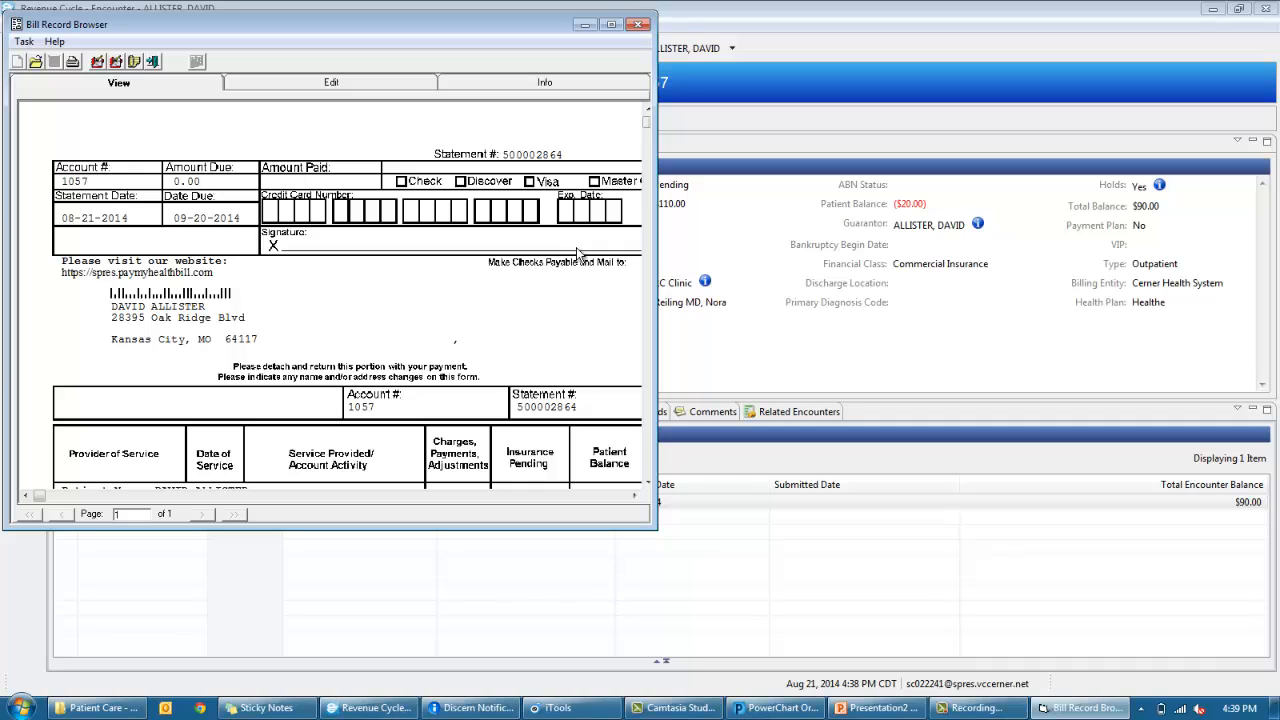
click(611, 24)
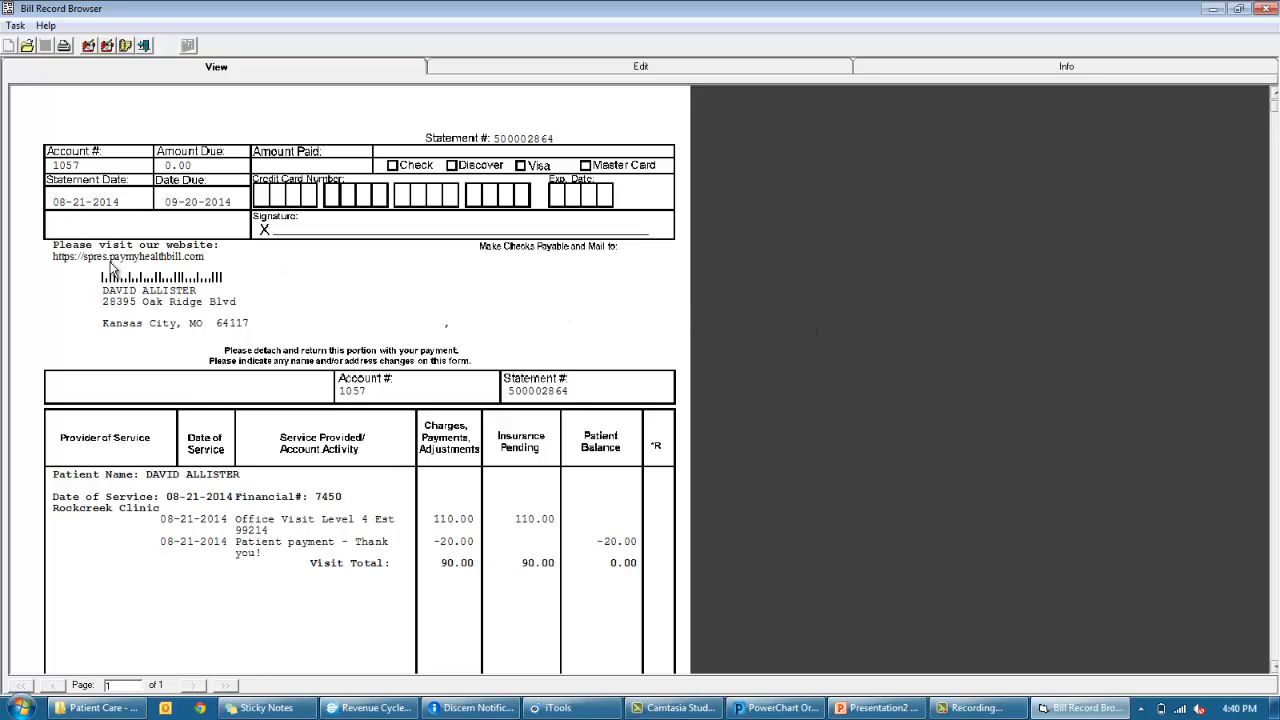
click(1267, 8)
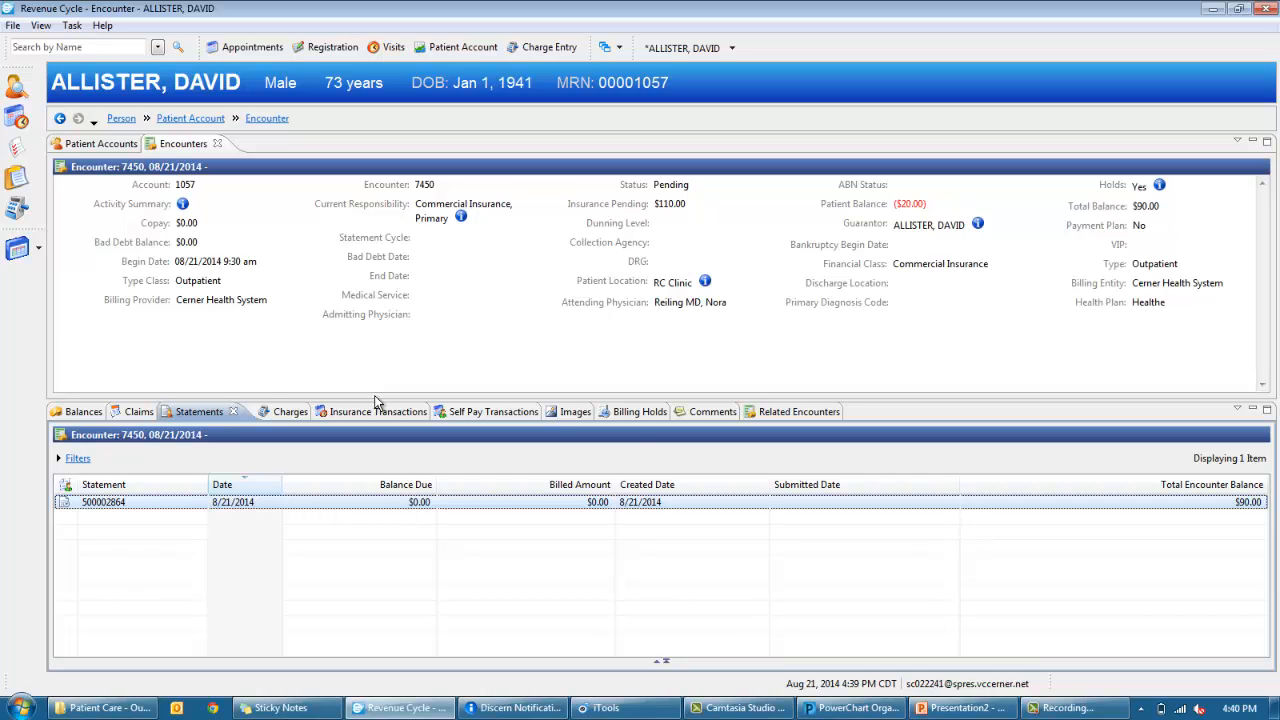
- Go to My Workflow from the left sidebar to see the supervisor's personnel list
click(18, 183)
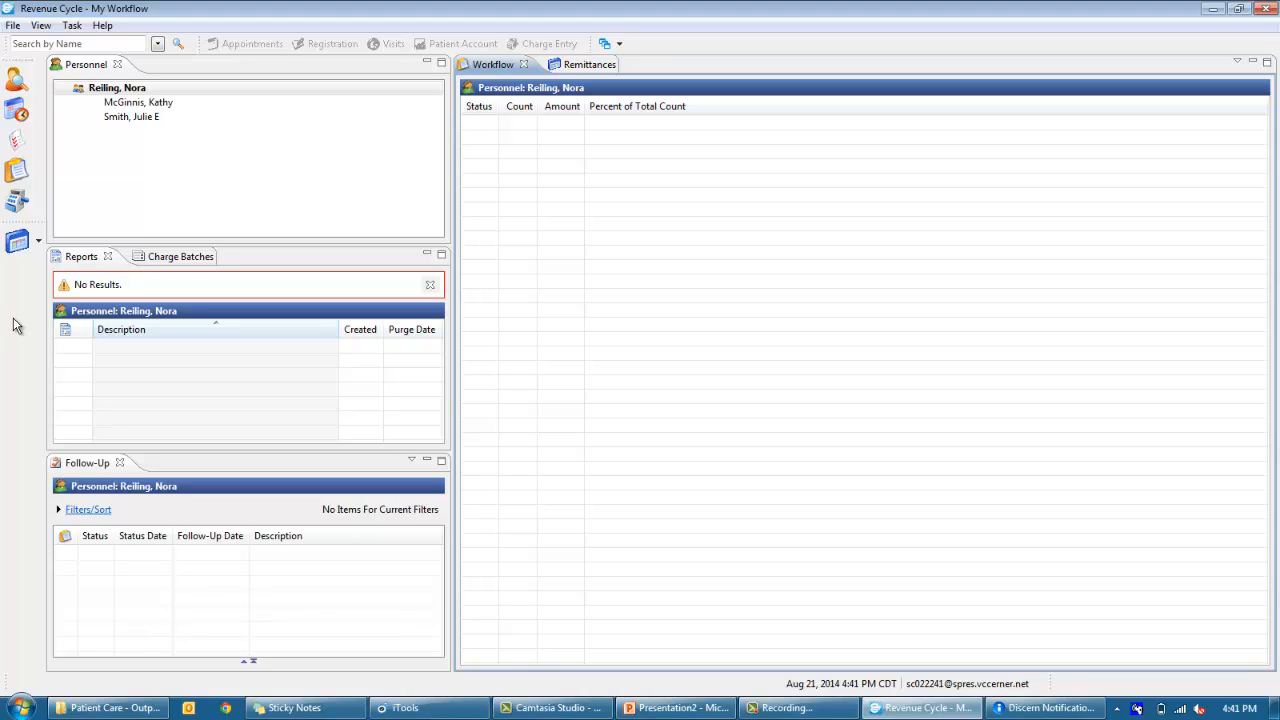
- Select the second staff member to show their 269 workflow items totaling $14,127,722.99
click(131, 104)
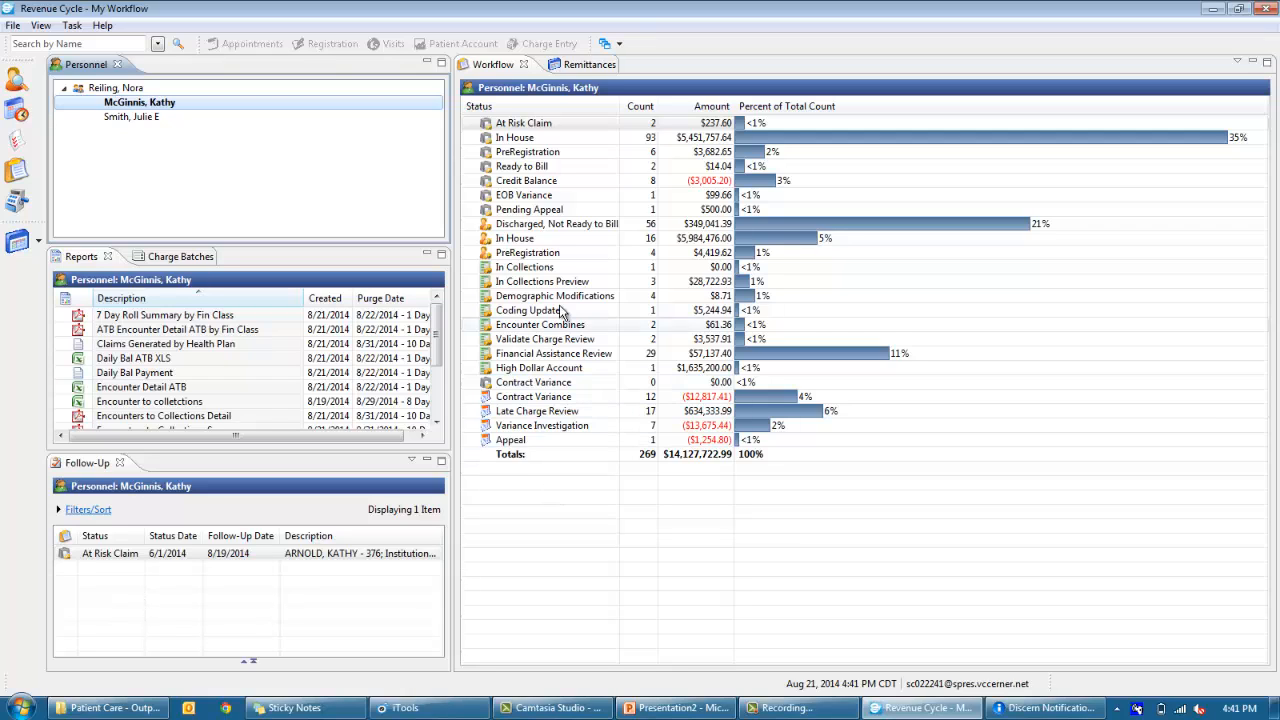
click(548, 141)
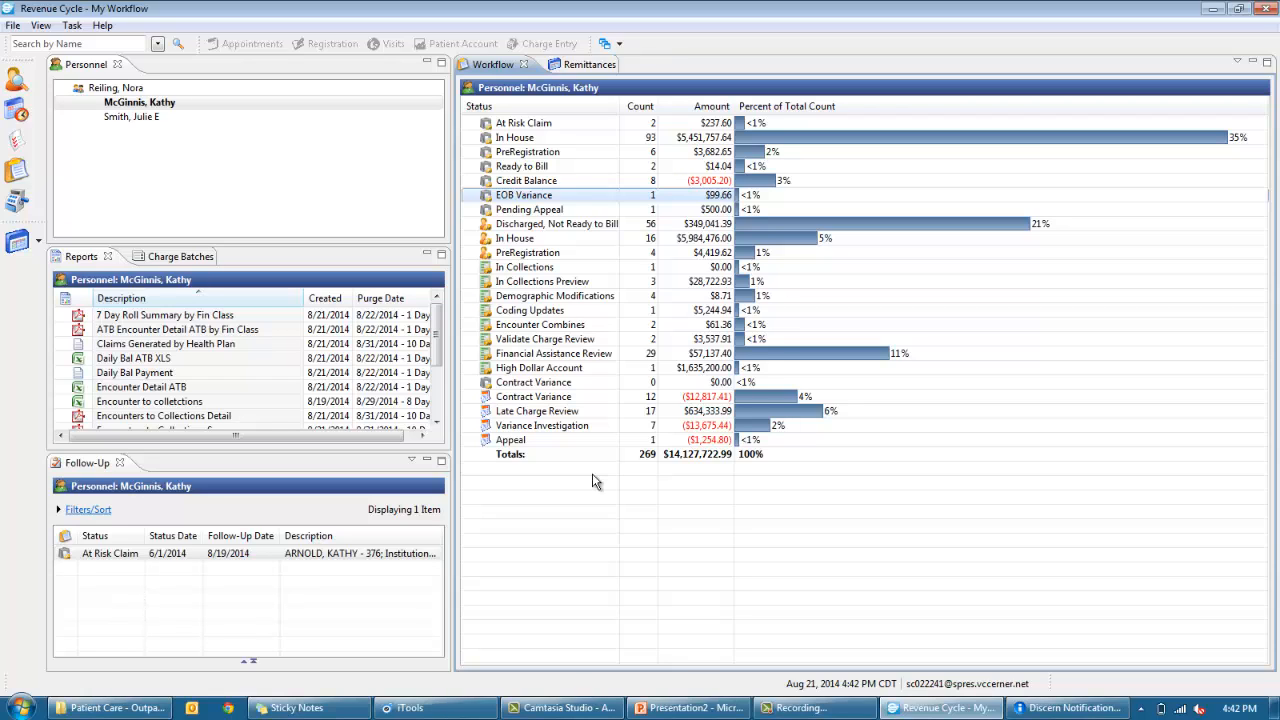
- Open the Medicare institutional balance's Ready to Bill item ($103.96) and bring up its context menu
double_click(587, 168)
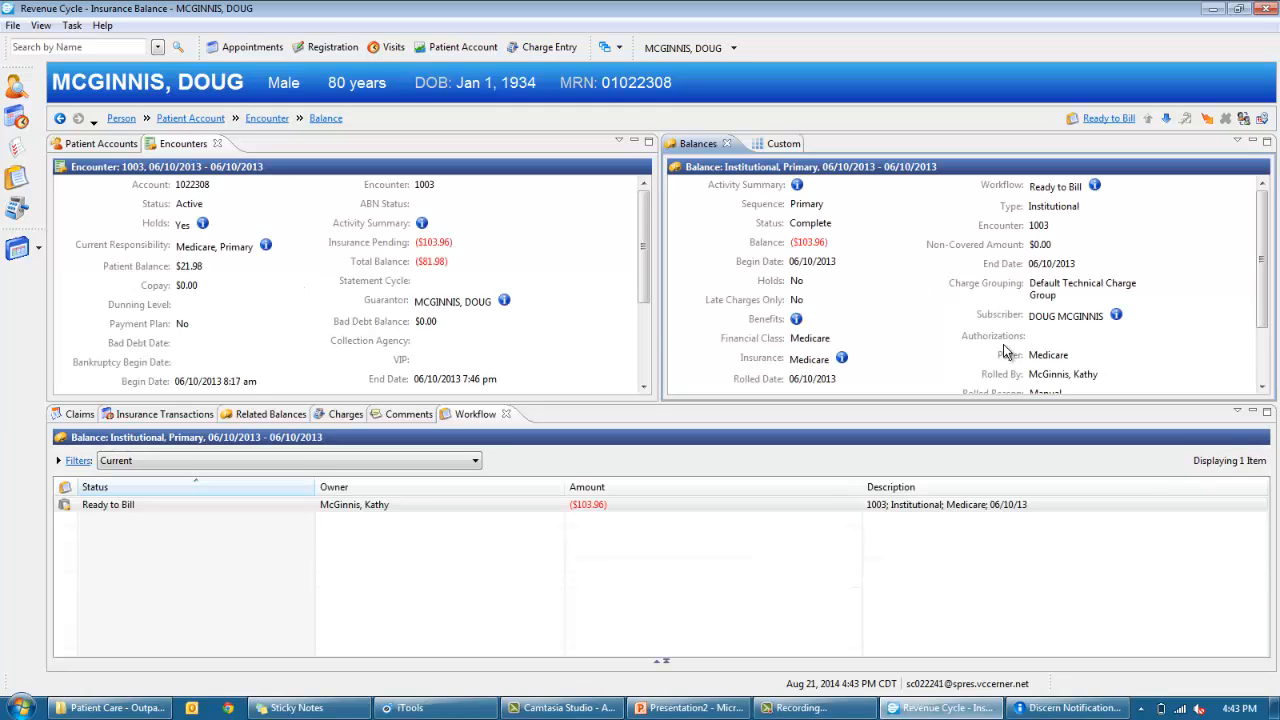
click(732, 504)
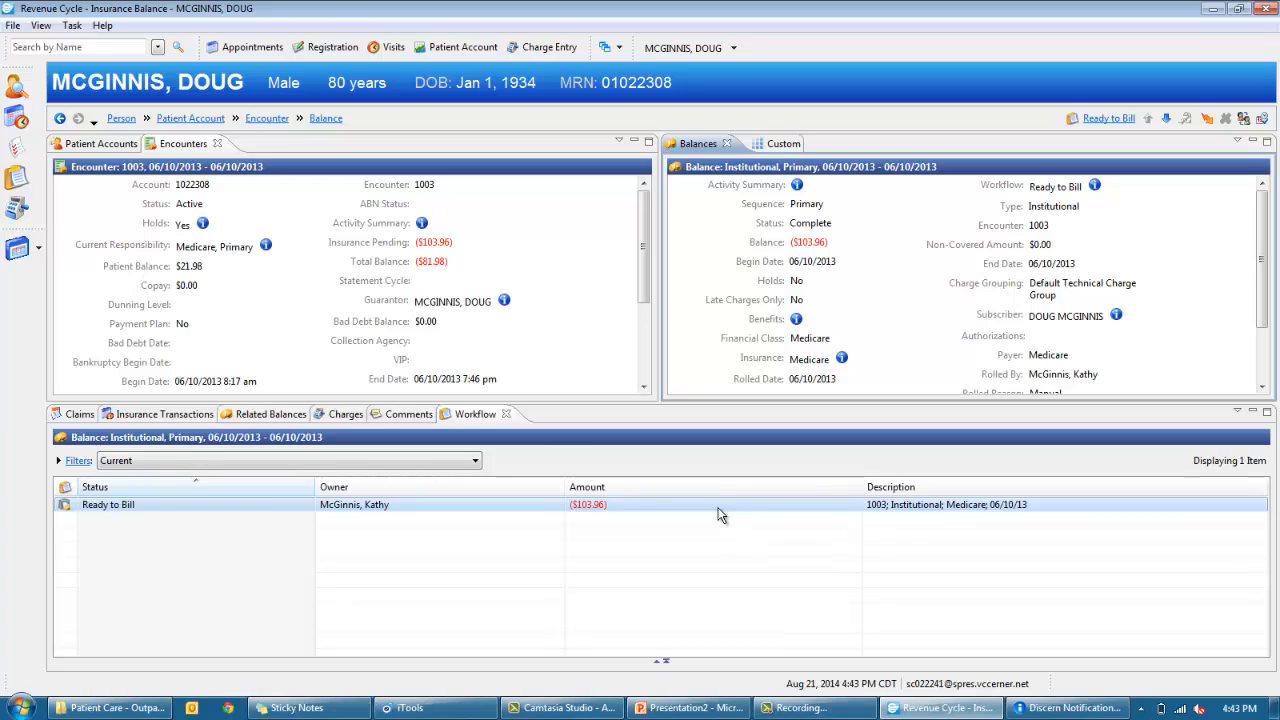
right_click(720, 515)
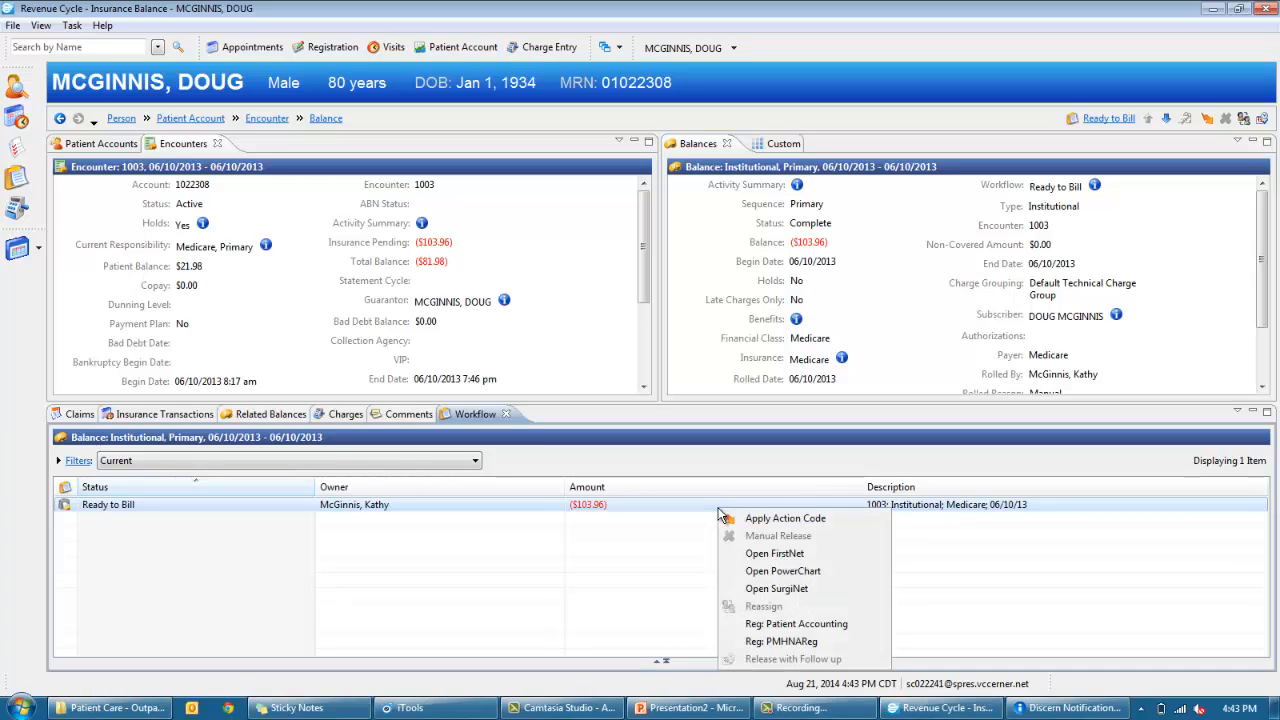
- Apply action code 201 Call Back due in 1 hour, with comment 100-Called Patient
click(769, 520)
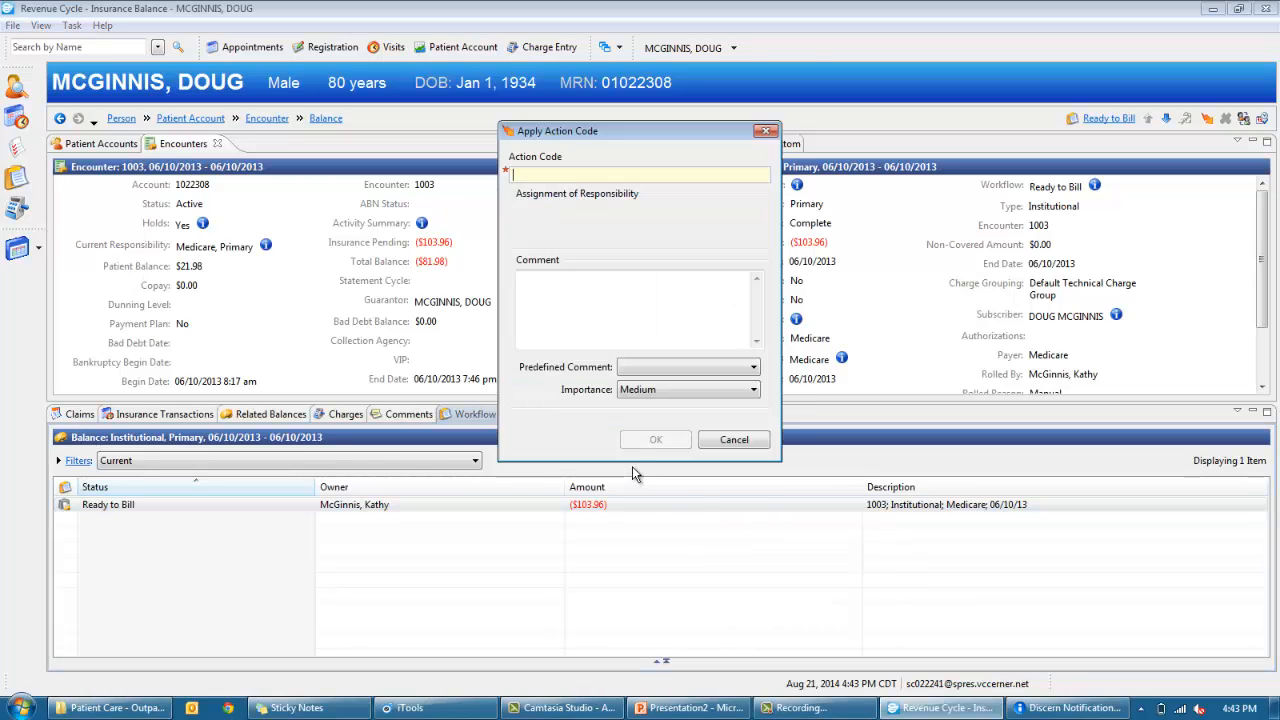
key(Down)
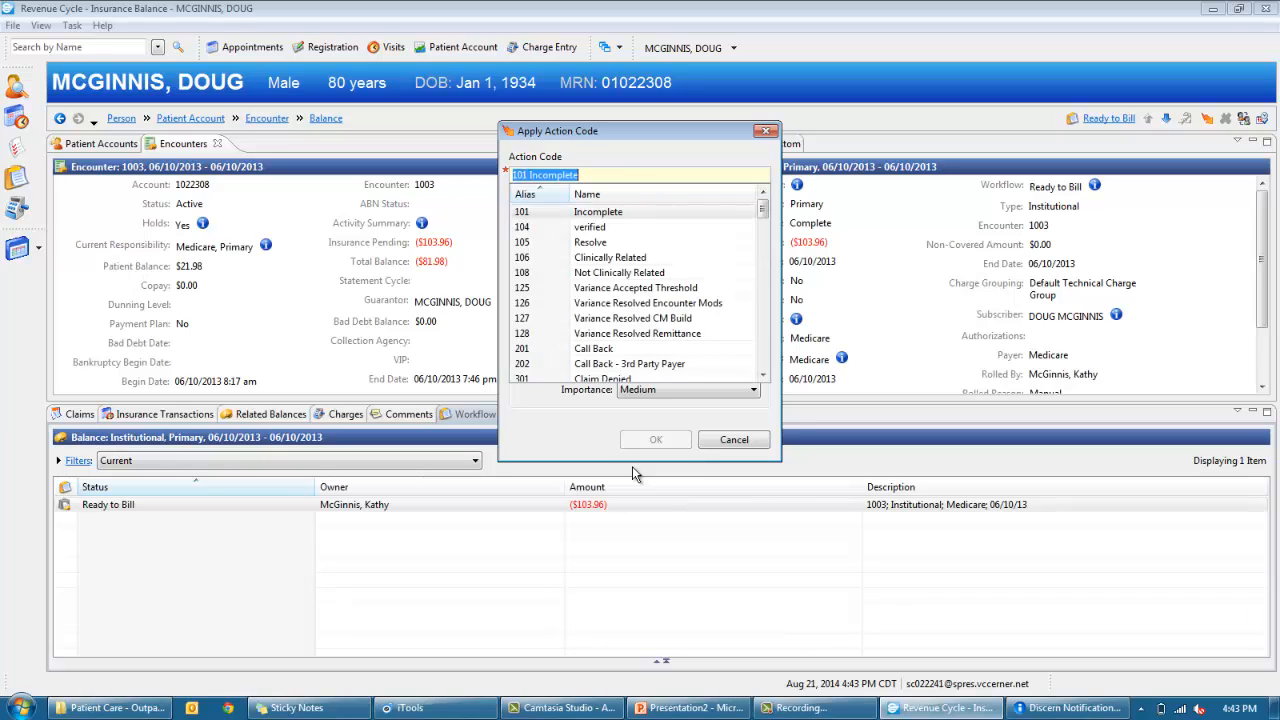
click(618, 352)
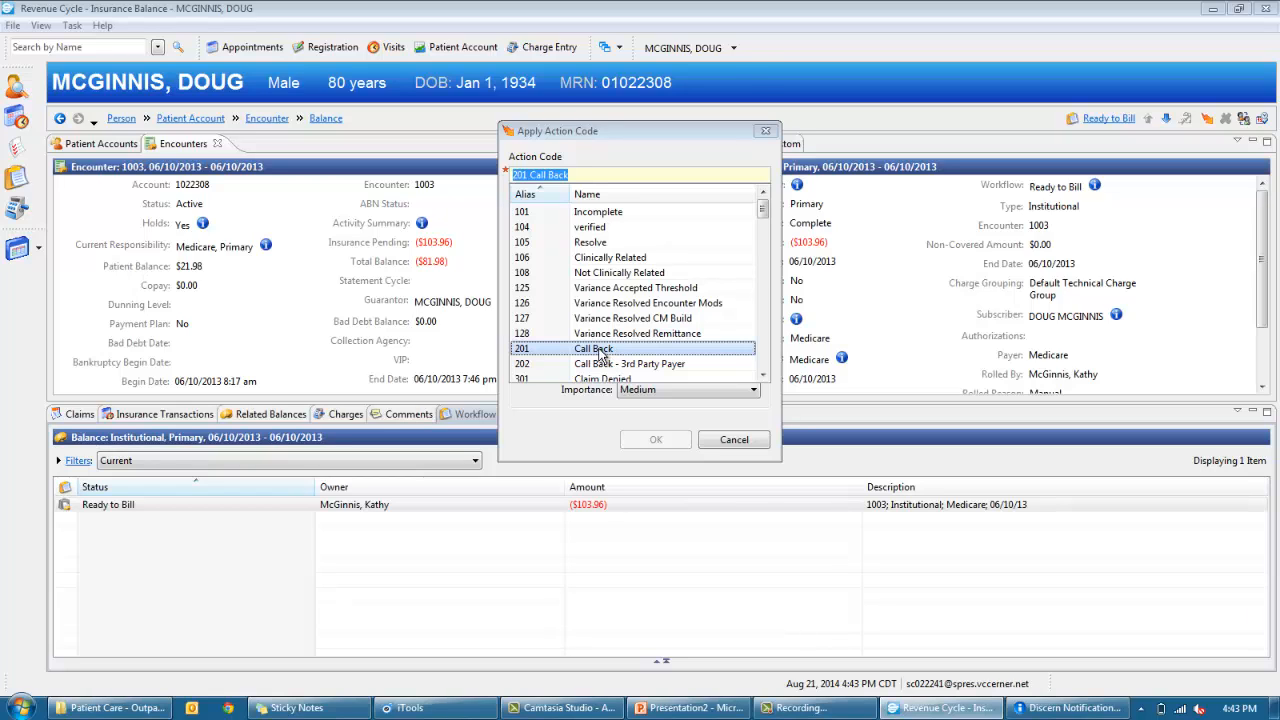
click(601, 352)
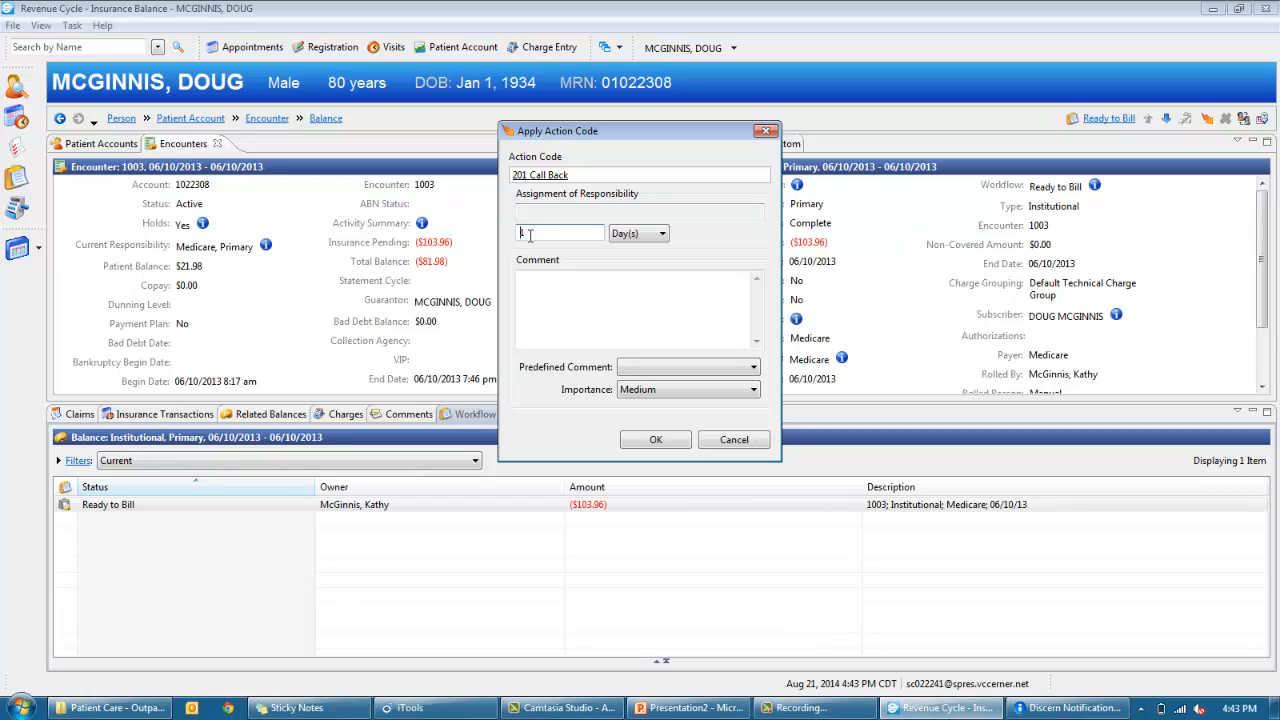
click(663, 237)
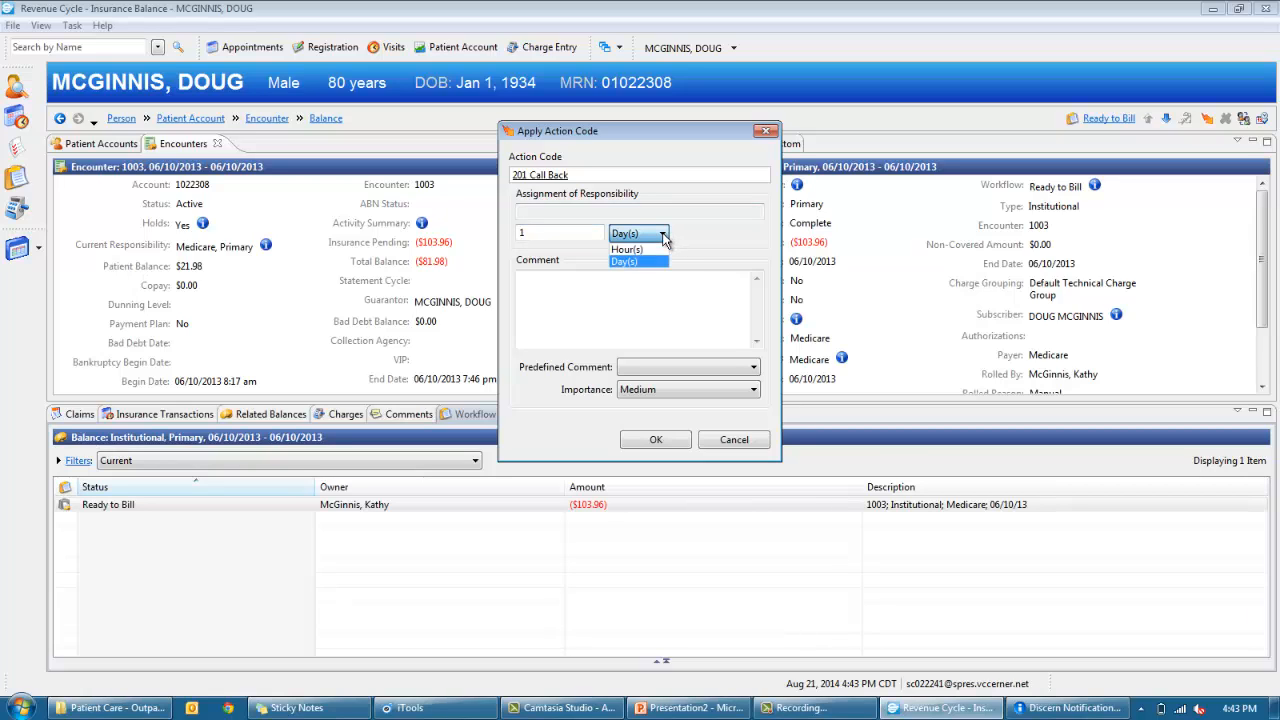
click(659, 250)
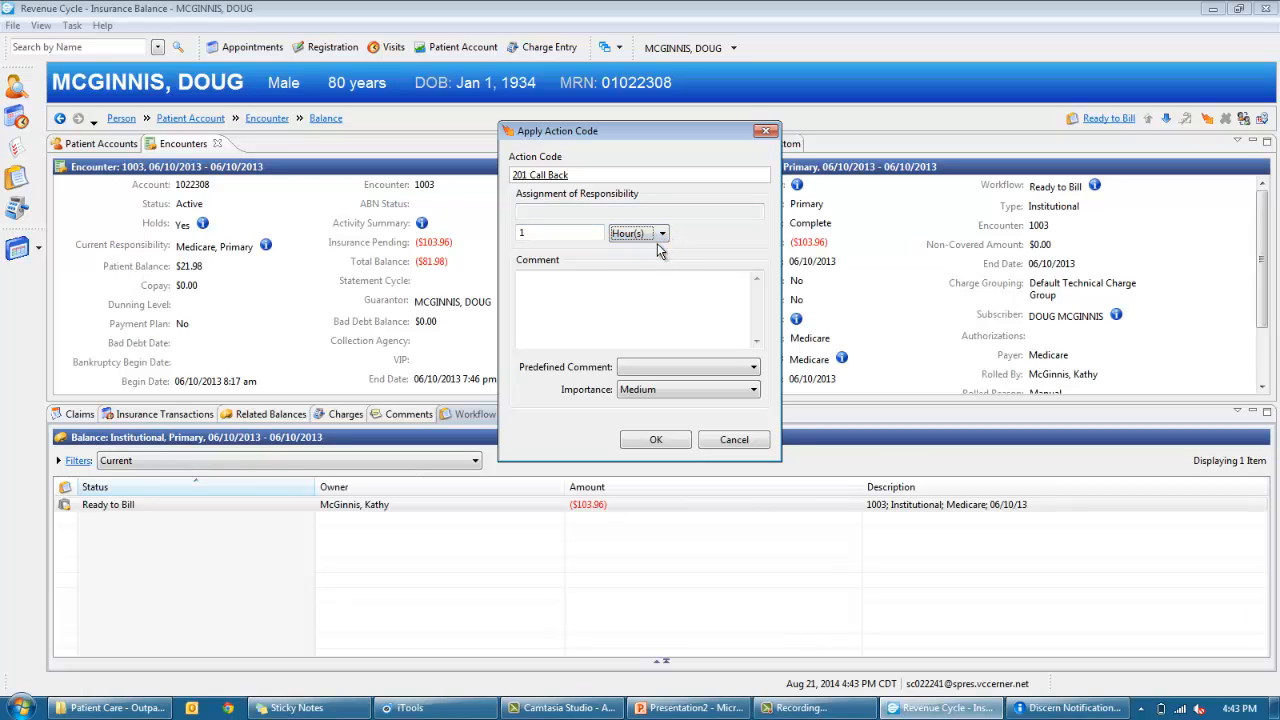
click(696, 372)
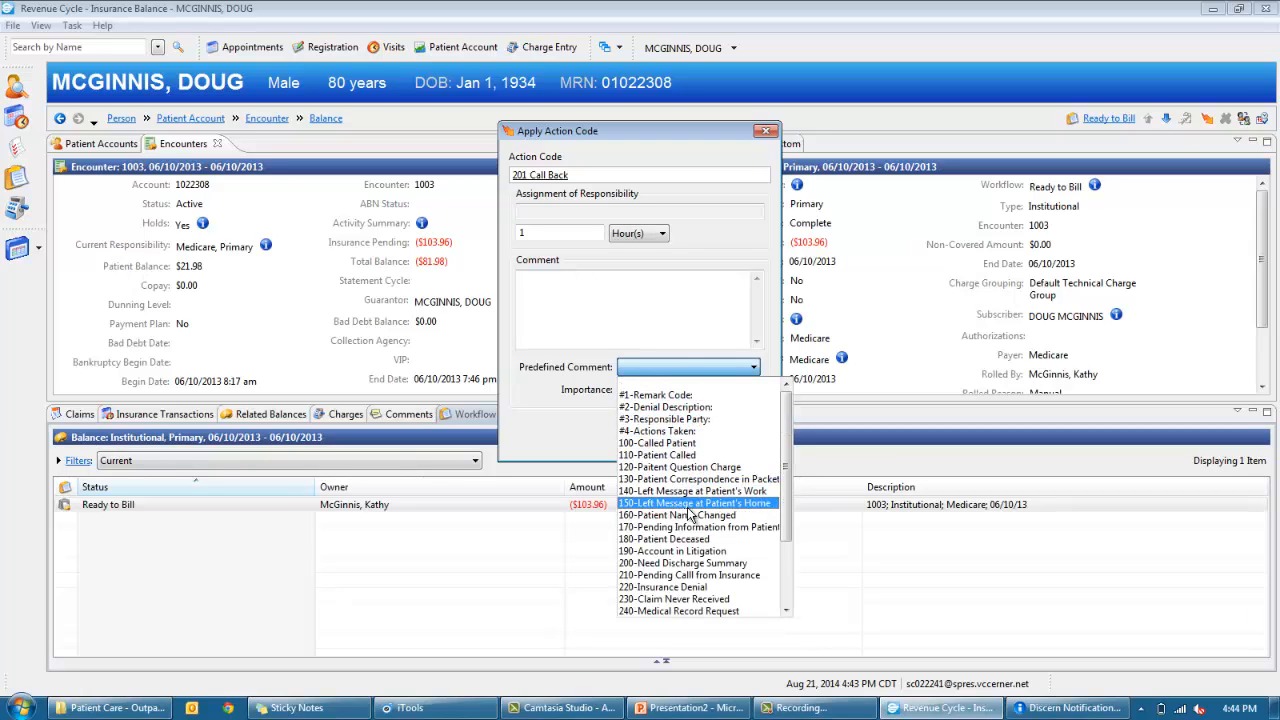
click(692, 443)
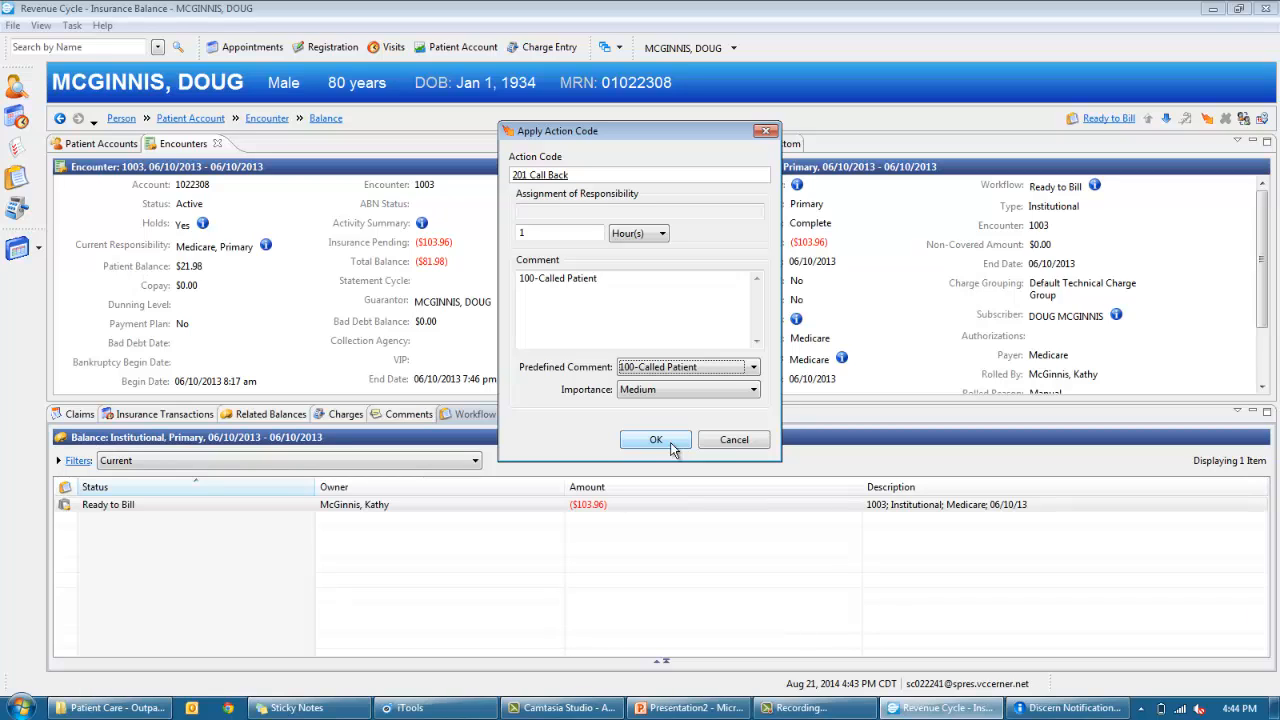
click(672, 447)
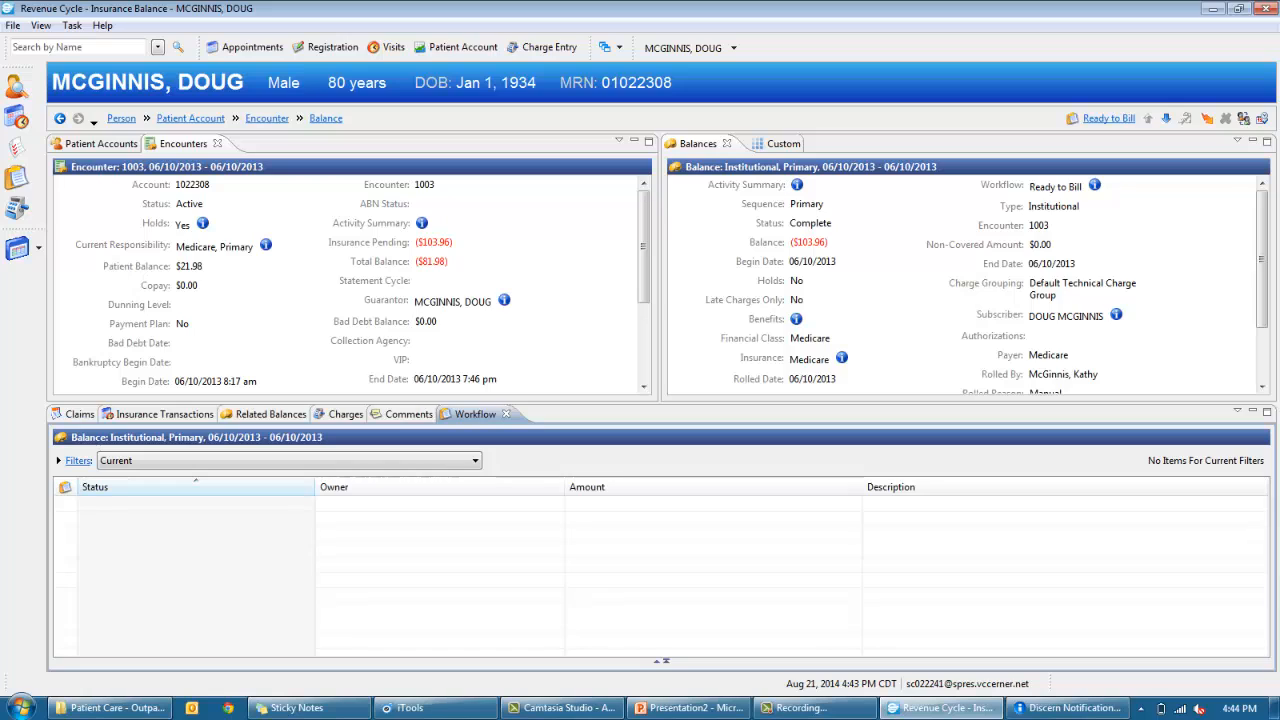
- Return to My Workflow's status summary, now showing 268 items worth $14,127,826.95
click(1166, 119)
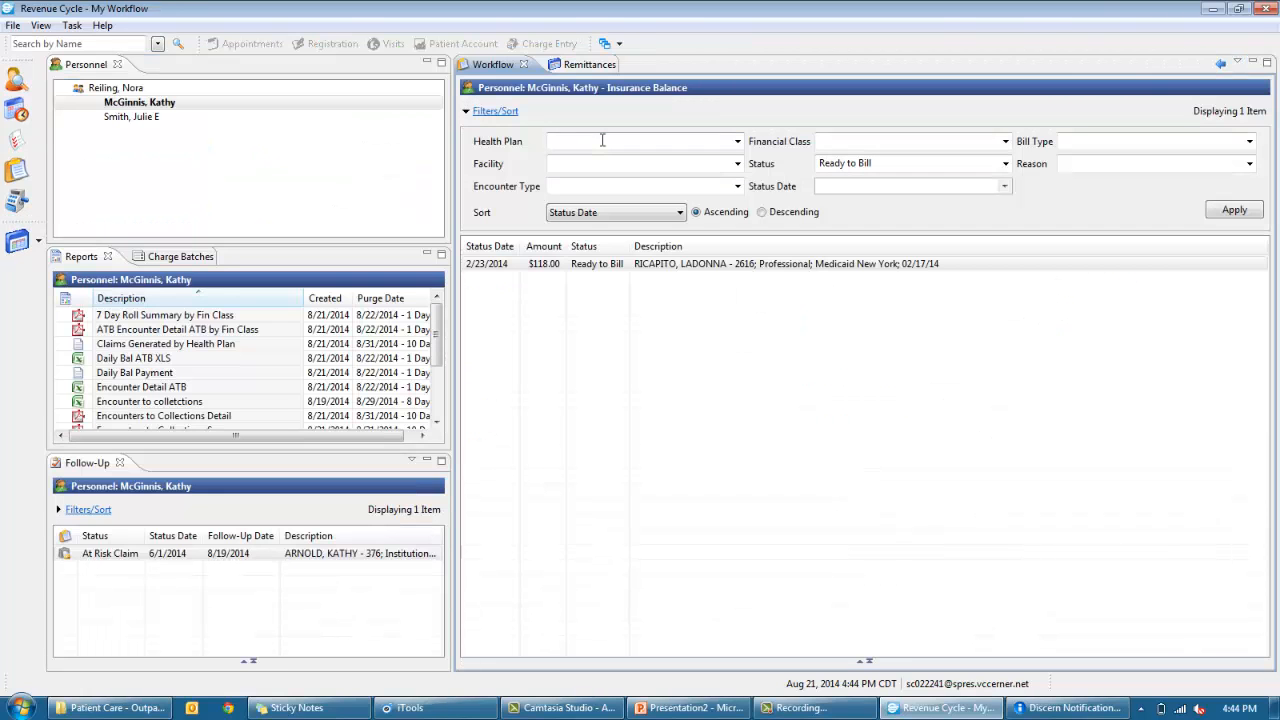
click(1221, 64)
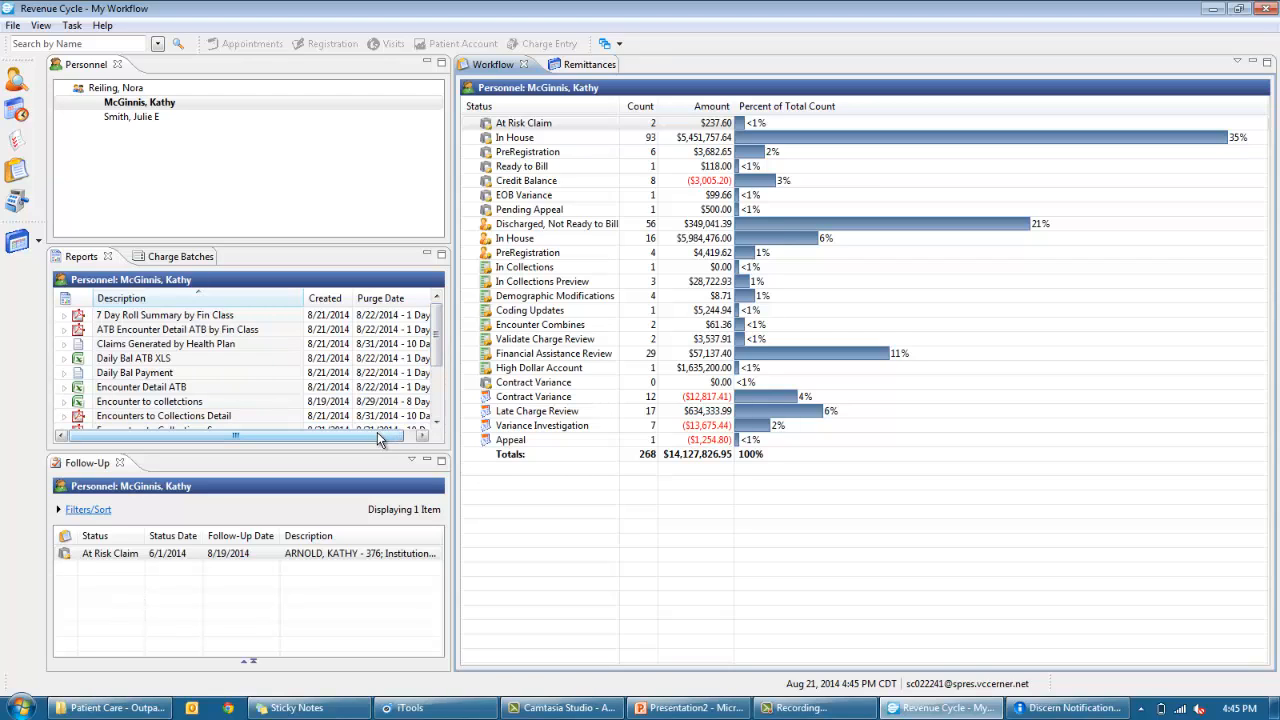
drag(382, 434, 449, 420)
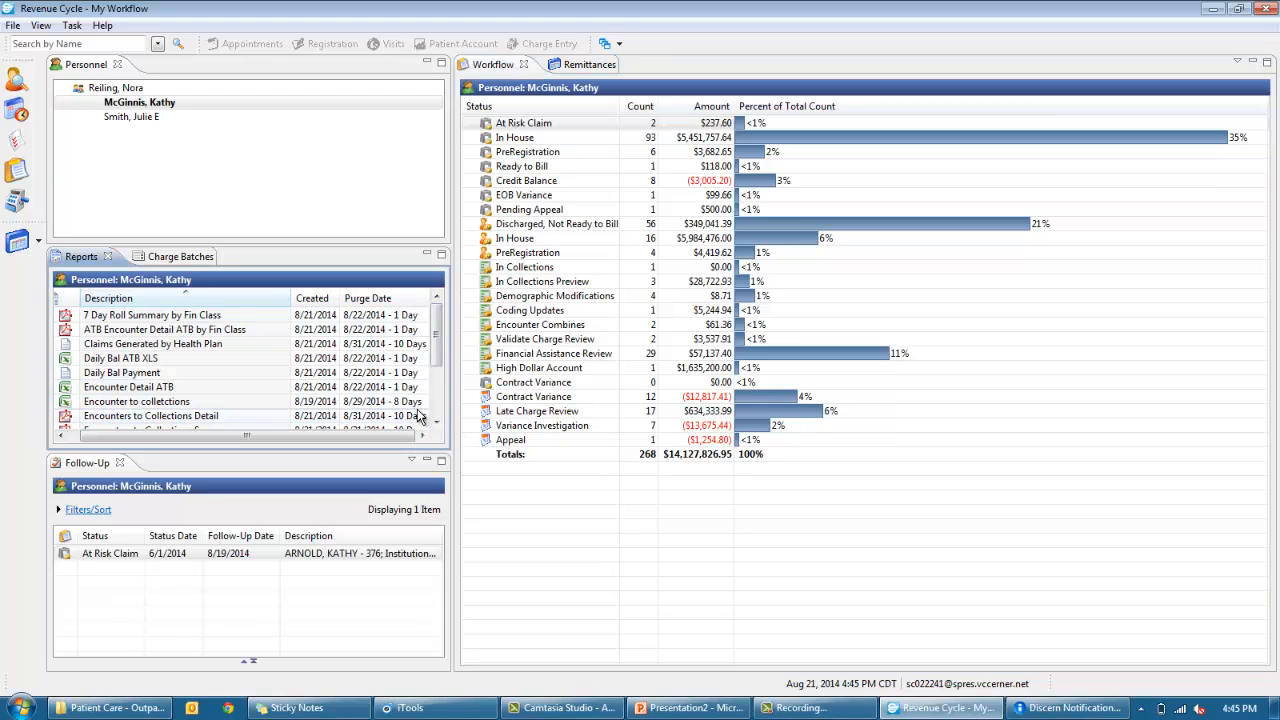
scroll(440, 352, down, 5)
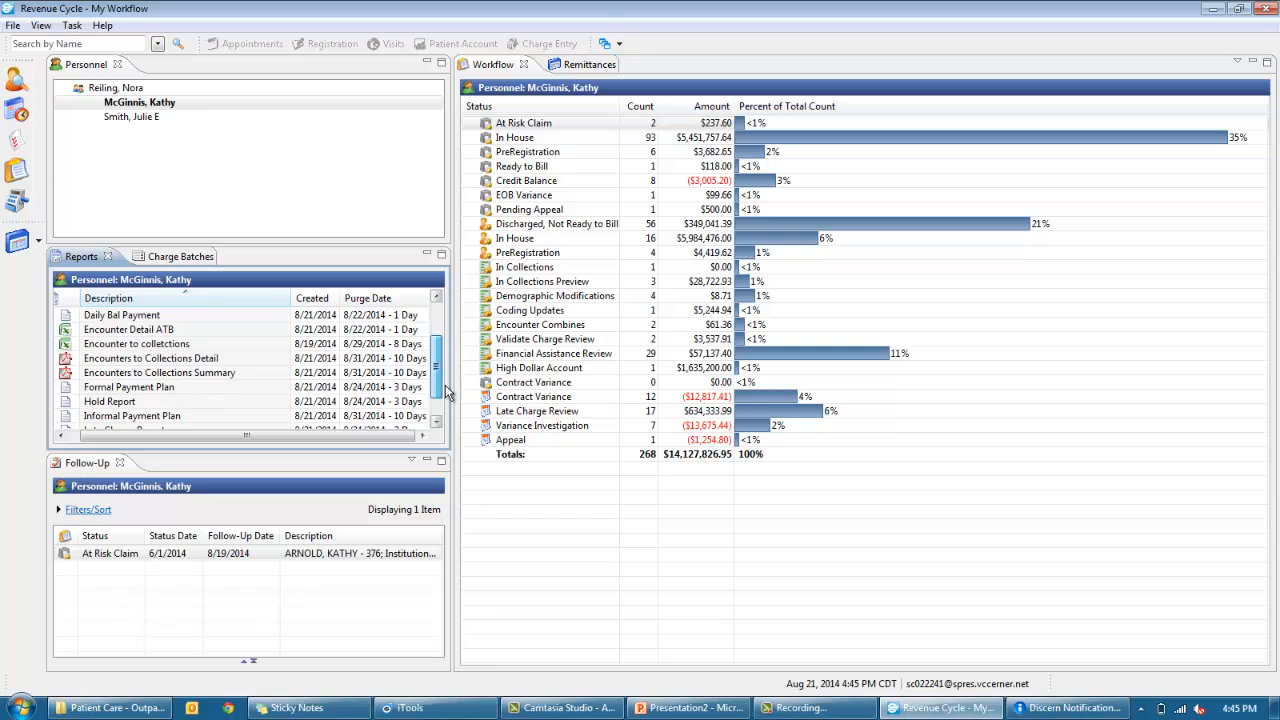
scroll(445, 371, up, 5)
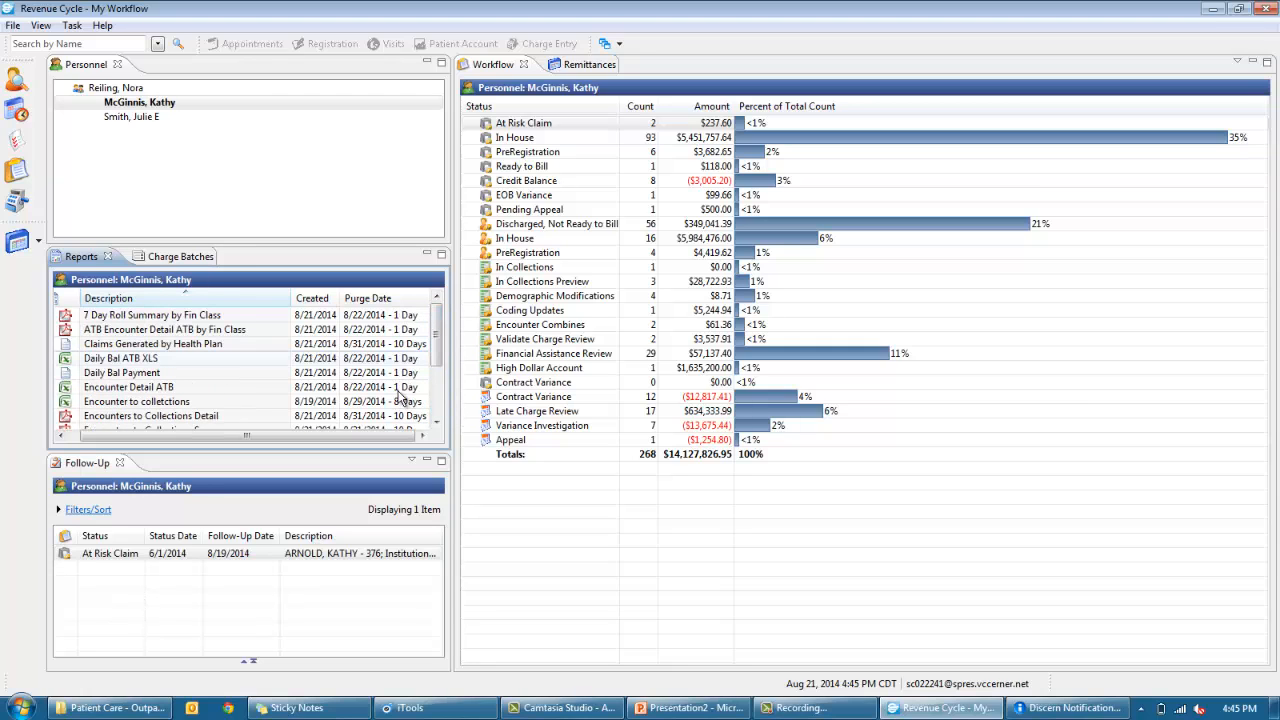
drag(386, 436, 334, 441)
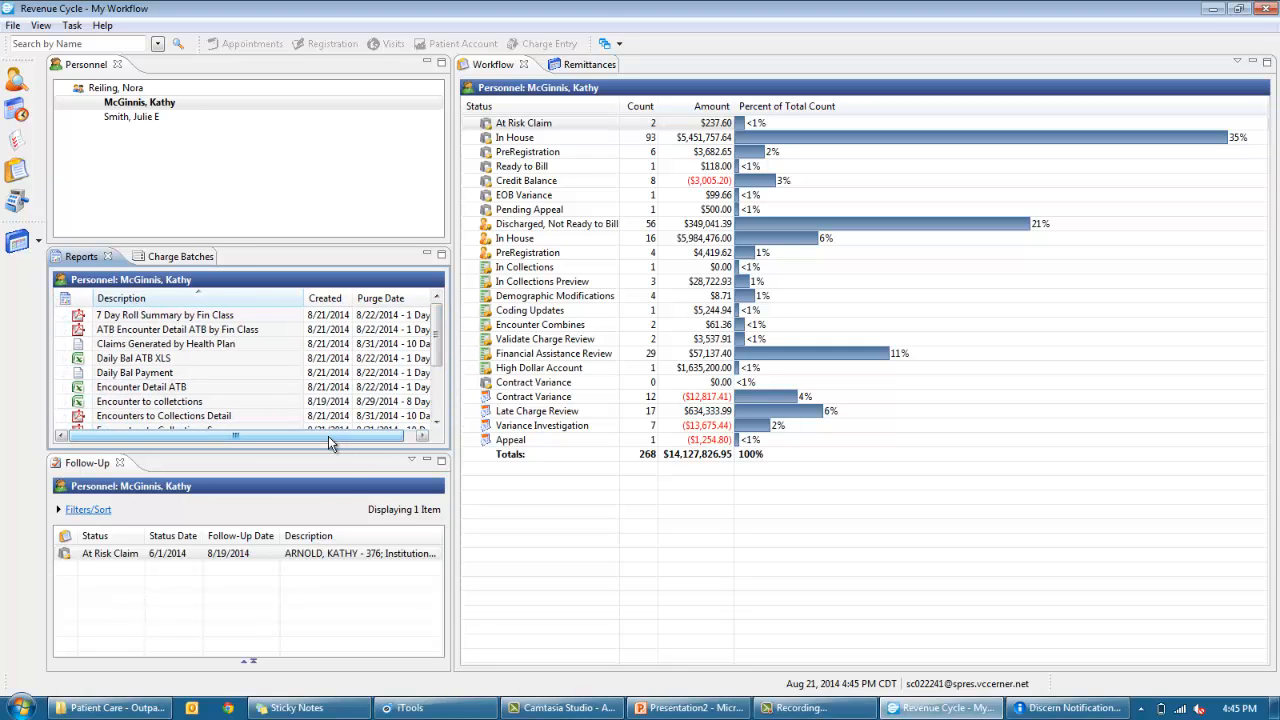